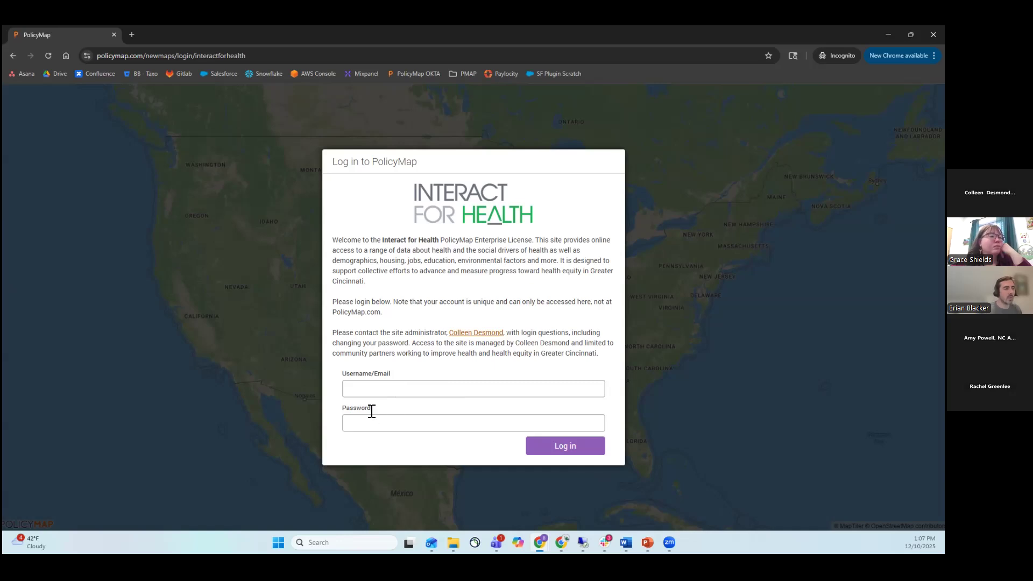
# Log in to the Interact for Health PolicyMap site with the account's e-mail and password.
pyautogui.click(403, 395)
pyautogui.click(423, 413)
pyautogui.click(417, 421)
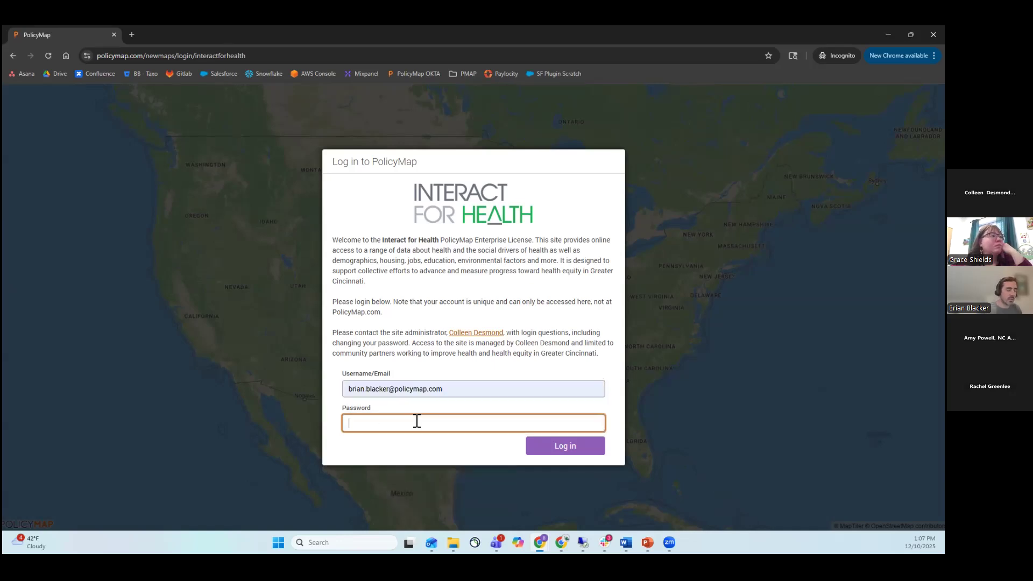
pyautogui.write('*********')
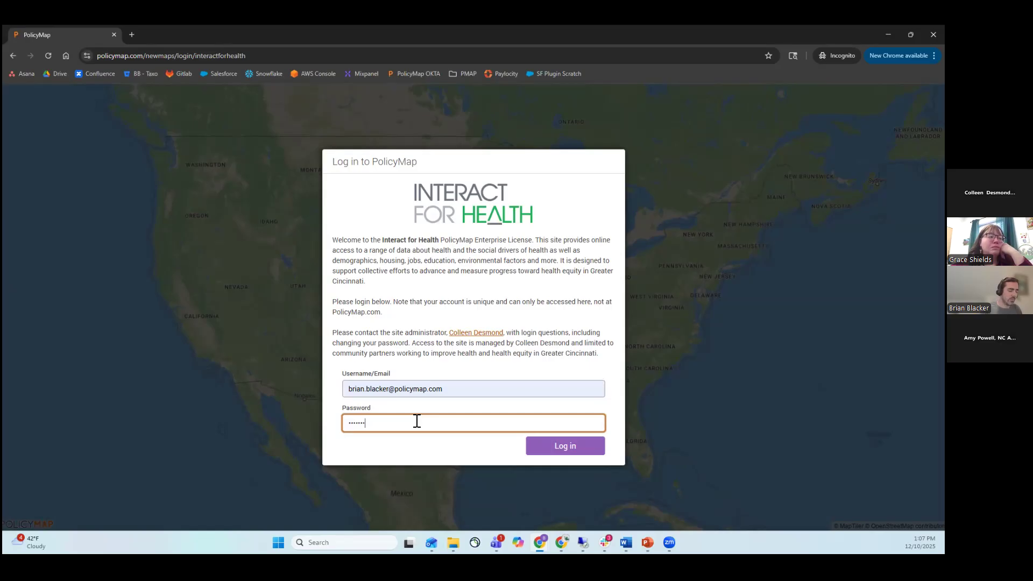
pyautogui.press('Return')
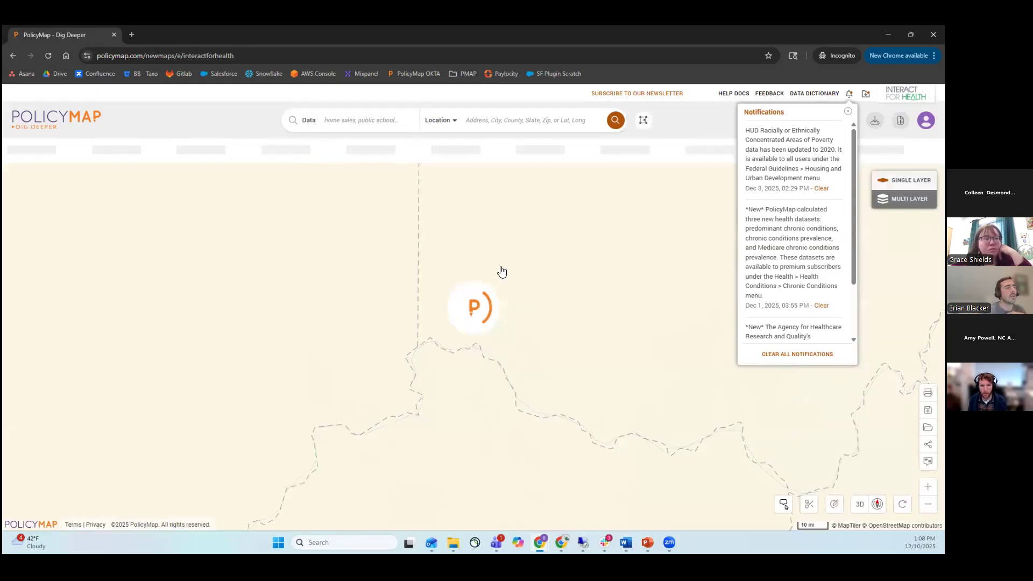
pyautogui.scroll(1, 549, 371)
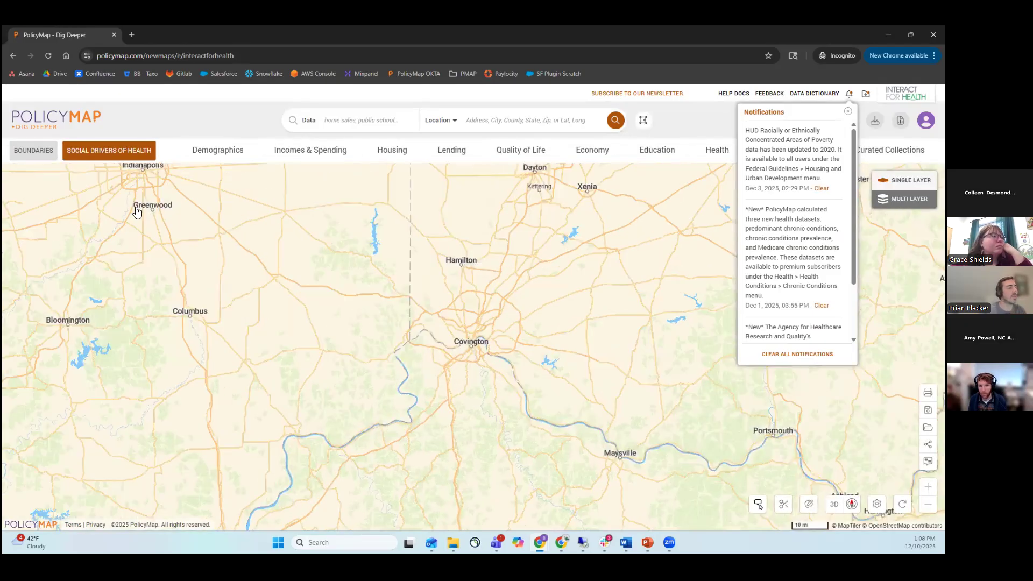
pyautogui.scroll(1, 583, 344)
pyautogui.scroll(1, 457, 385)
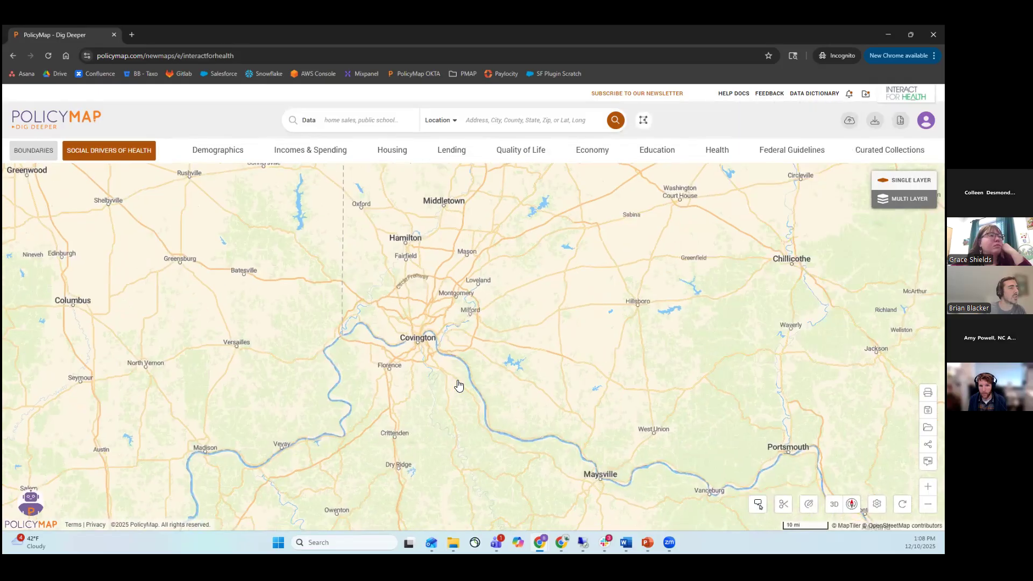
pyautogui.scroll(1, 507, 357)
pyautogui.scroll(-1, 519, 357)
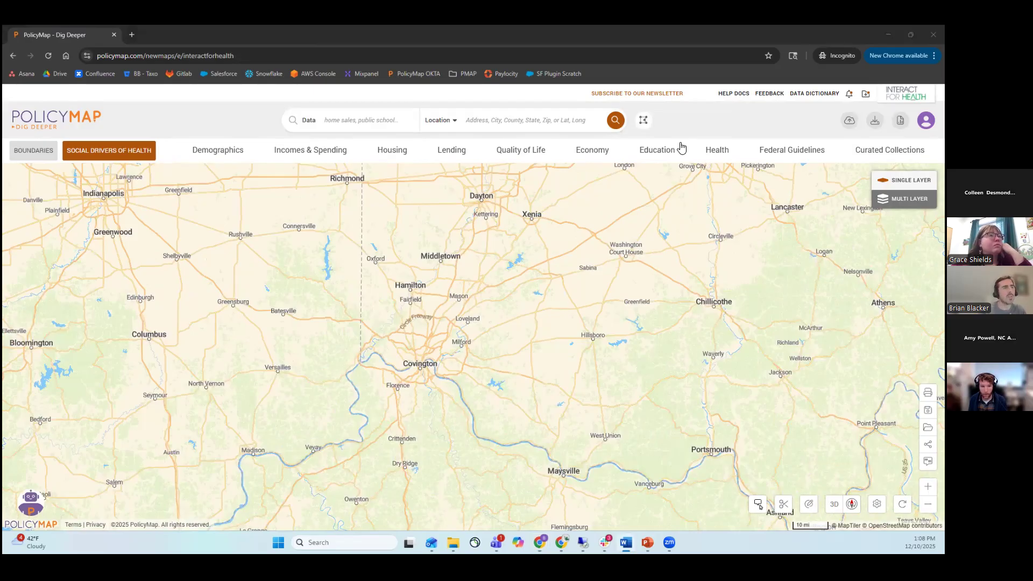
# Open the PolicyMap help docs and view the Making a Map article in the Maps category.
pyautogui.click(739, 98)
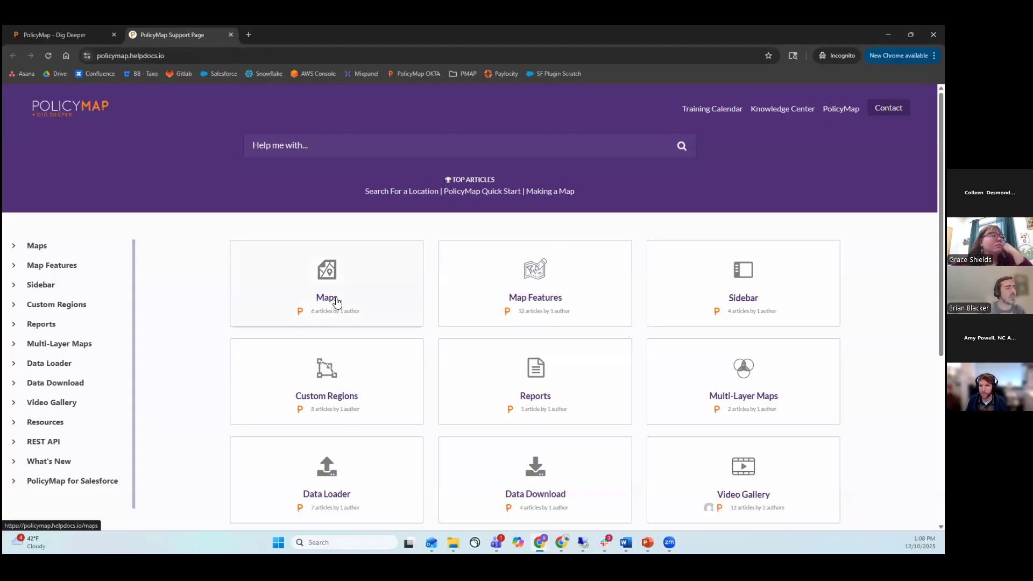
pyautogui.scroll(-2, 489, 310)
pyautogui.click(332, 220)
pyautogui.scroll(-1, 420, 277)
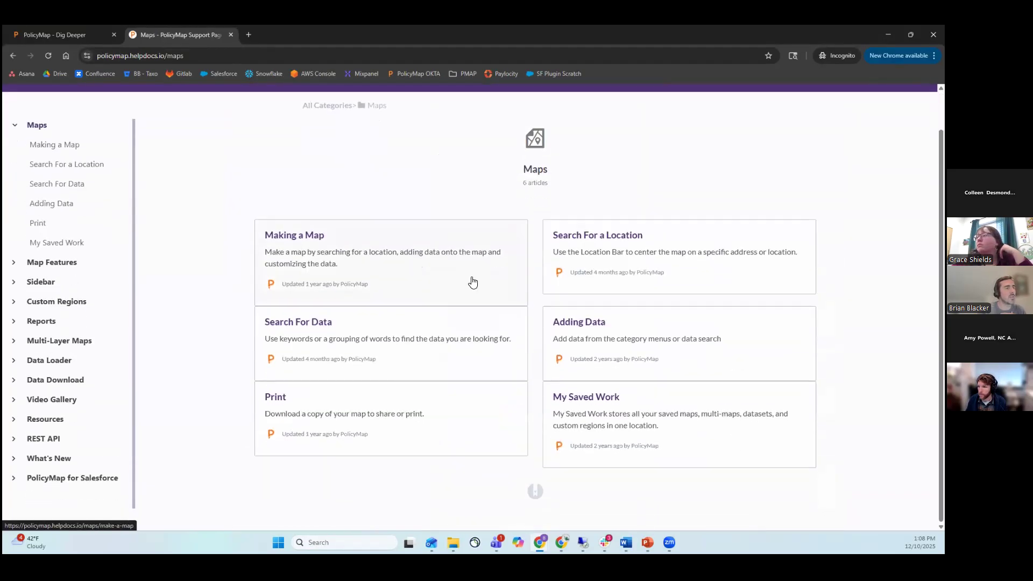
pyautogui.scroll(-5, 497, 343)
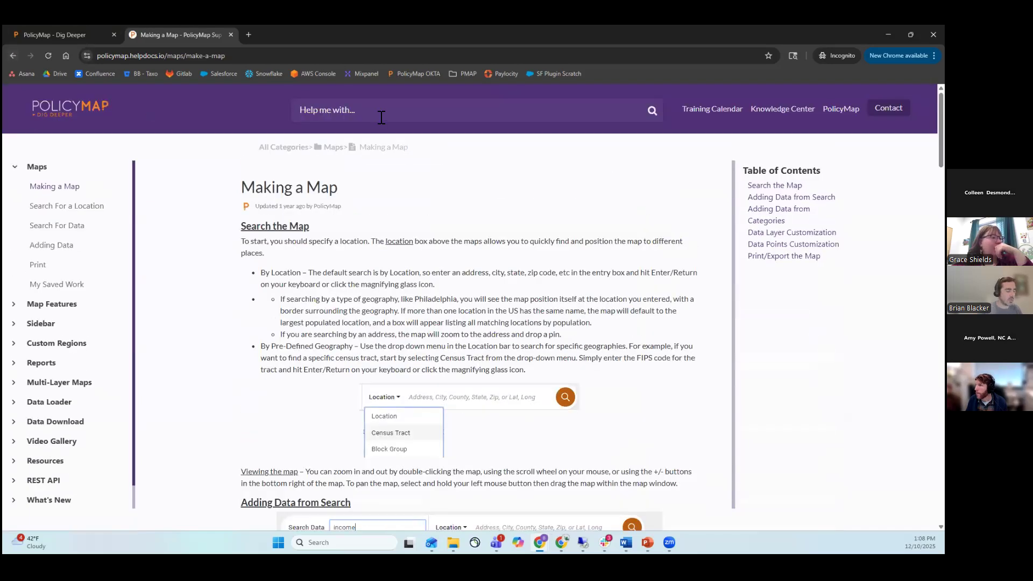
# Search the help docs for "data loader" and open the Data Loader article.
pyautogui.write('data loader')
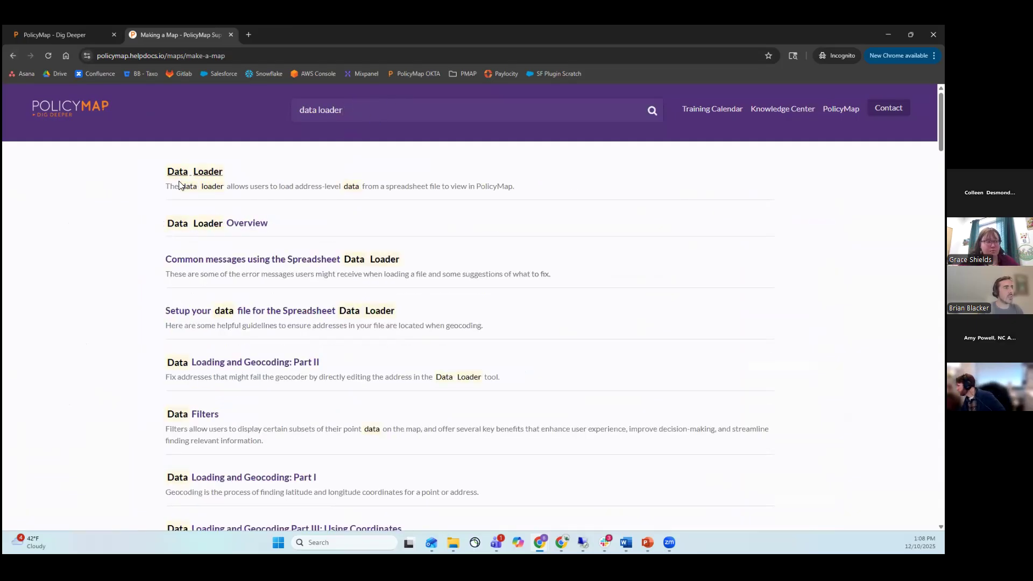
pyautogui.click(185, 174)
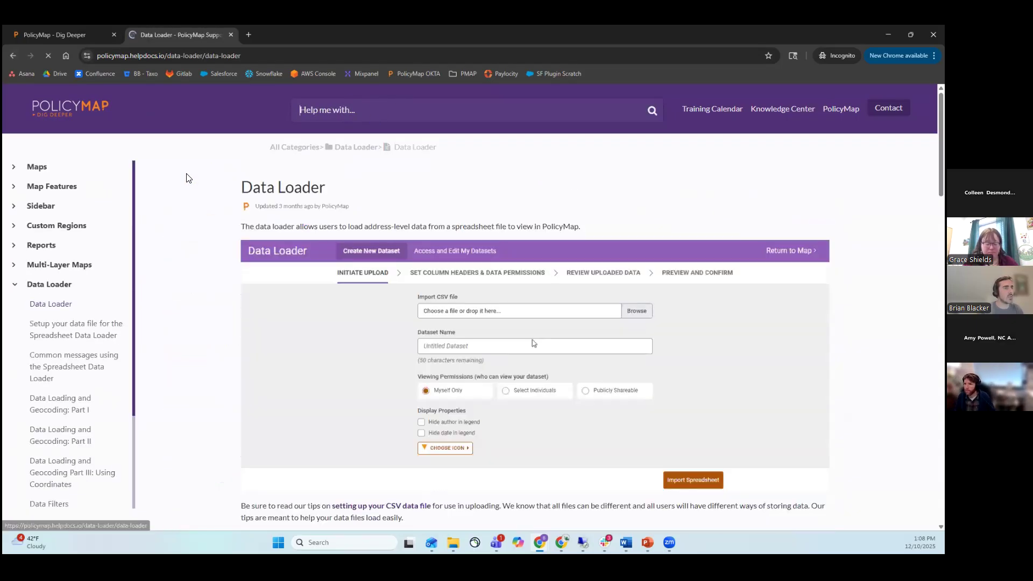
# Go back to all help categories and review the New and Updated Data (2025) article under What's New.
pyautogui.click(286, 148)
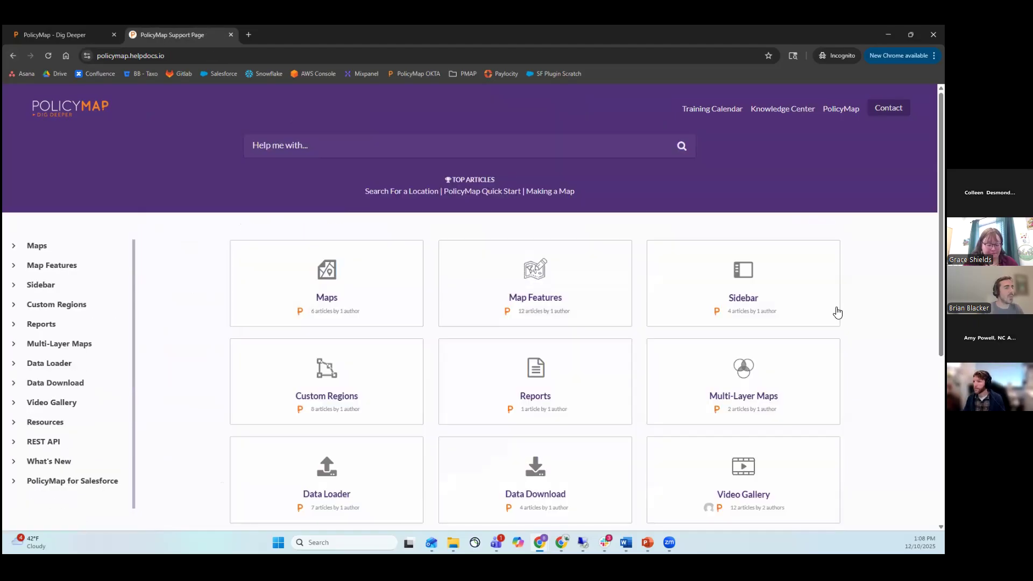
pyautogui.scroll(-1, 837, 368)
pyautogui.scroll(-2, 743, 398)
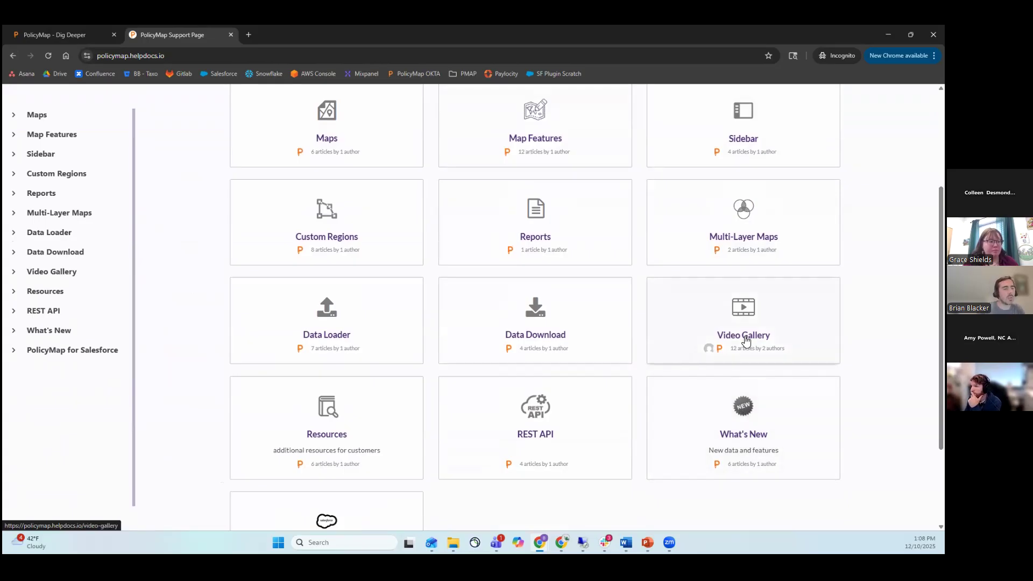
pyautogui.click(755, 426)
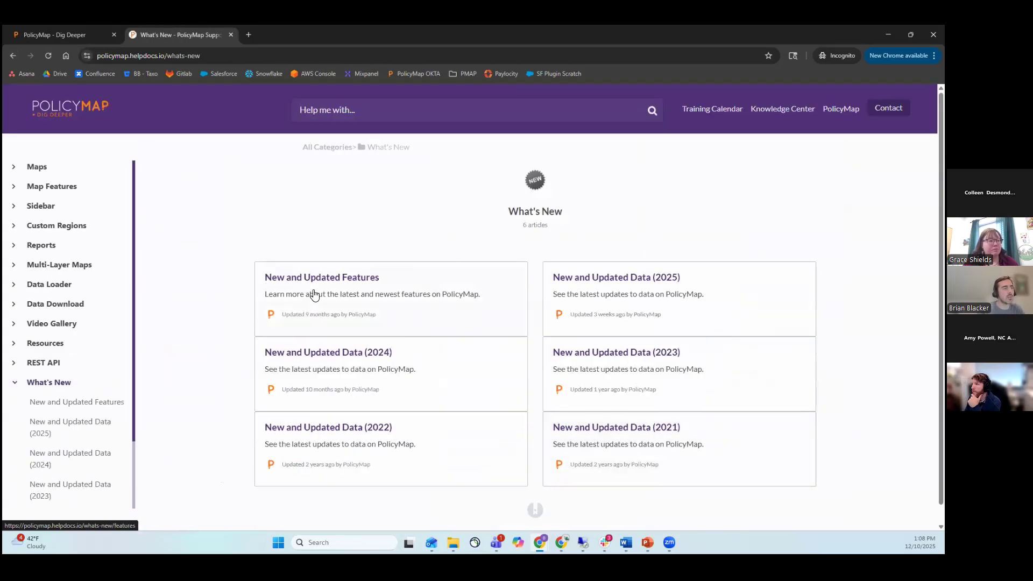
pyautogui.click(635, 278)
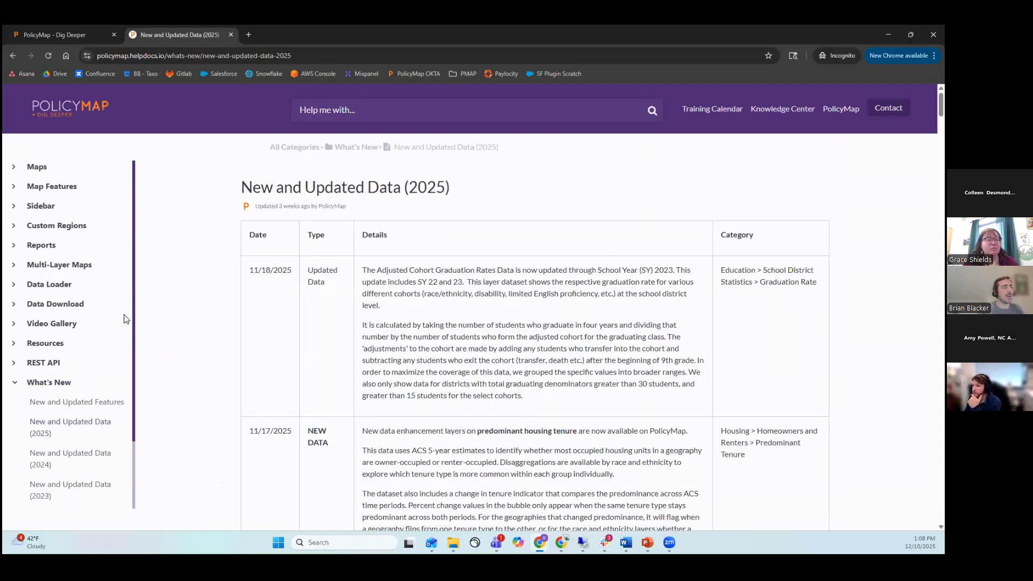
pyautogui.scroll(-2, 464, 336)
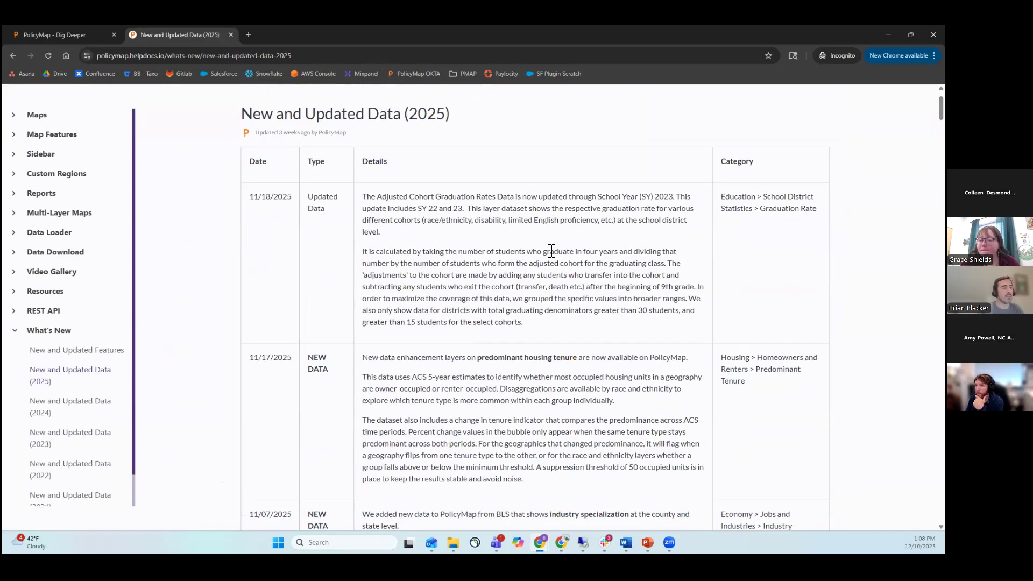
pyautogui.scroll(-5, 552, 251)
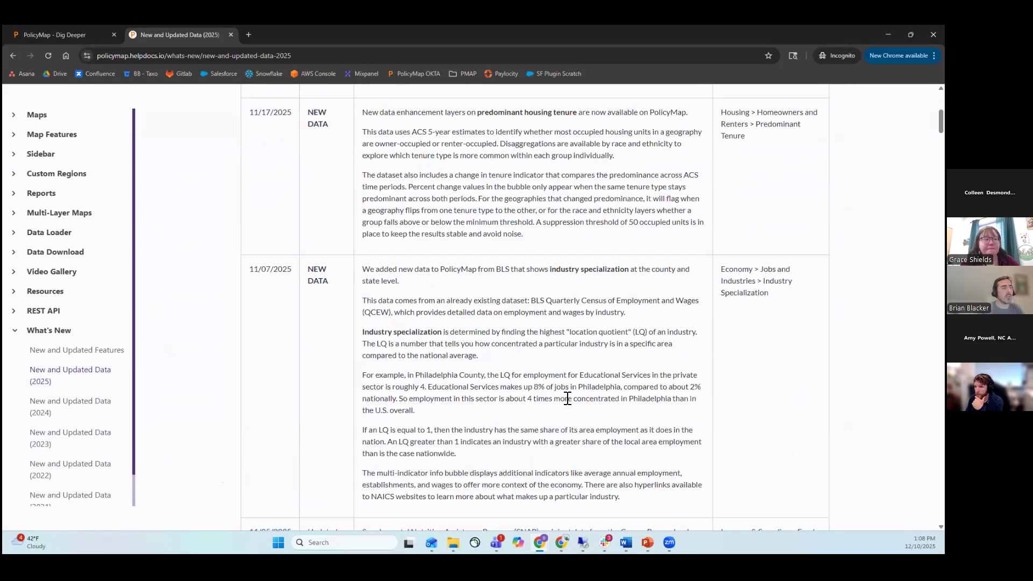
pyautogui.scroll(6, 567, 399)
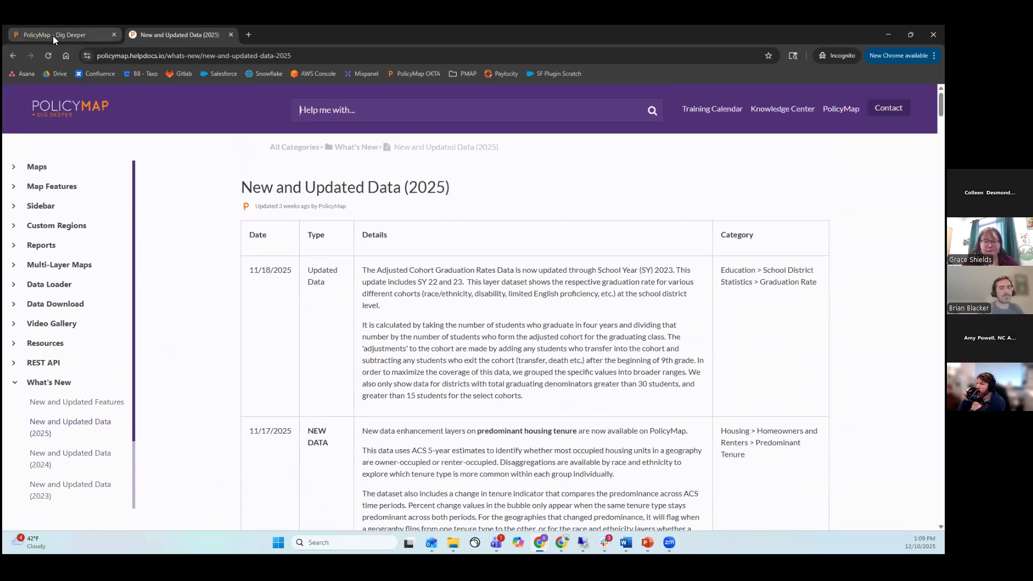
# Return to the PolicyMap map, look through the help assistant's list of guides, and close it.
pyautogui.moveTo(64, 37)
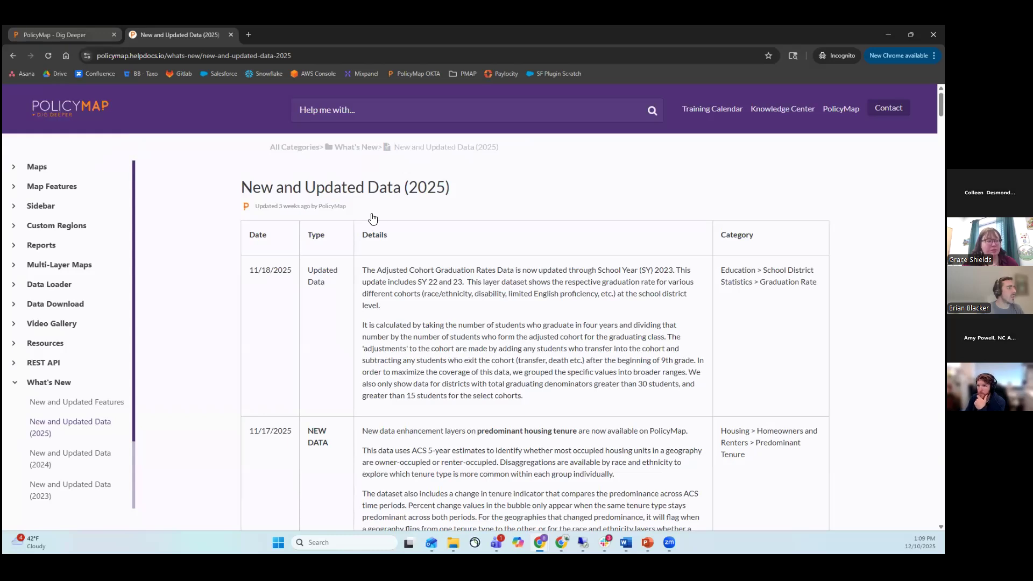
pyautogui.hotkey('ctrl', 'shift', 'Tab')
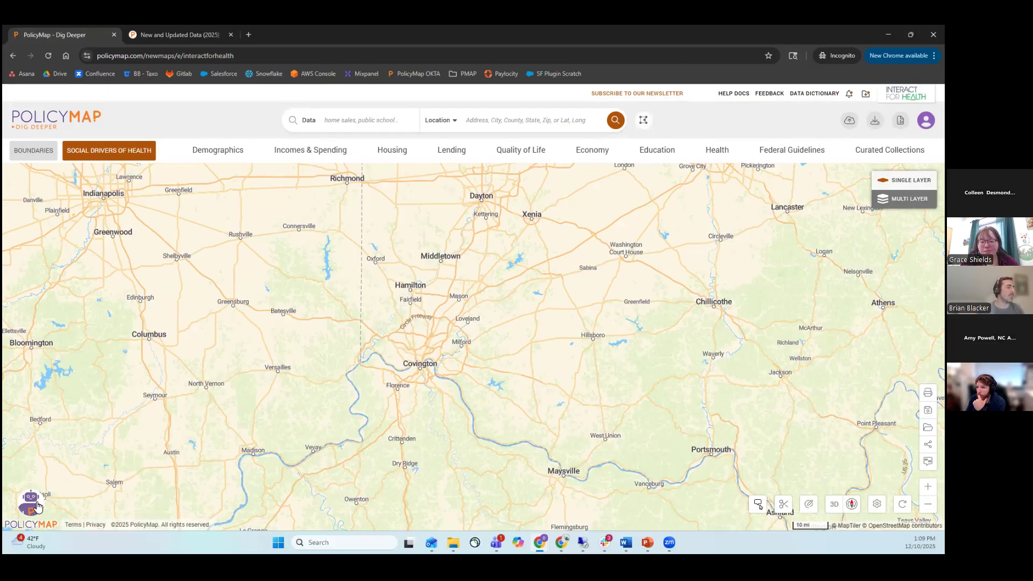
pyautogui.click(36, 504)
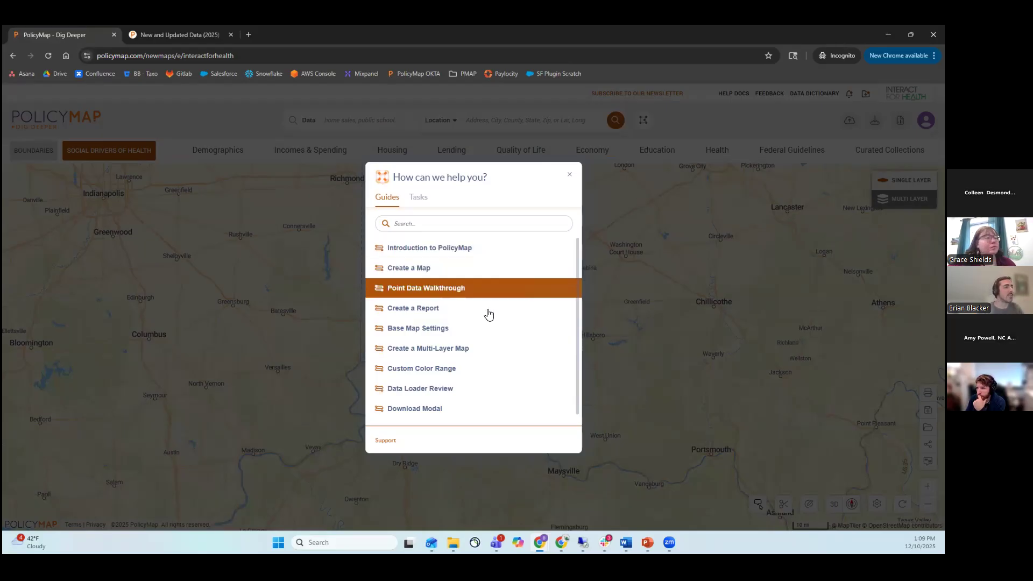
pyautogui.scroll(-1, 487, 330)
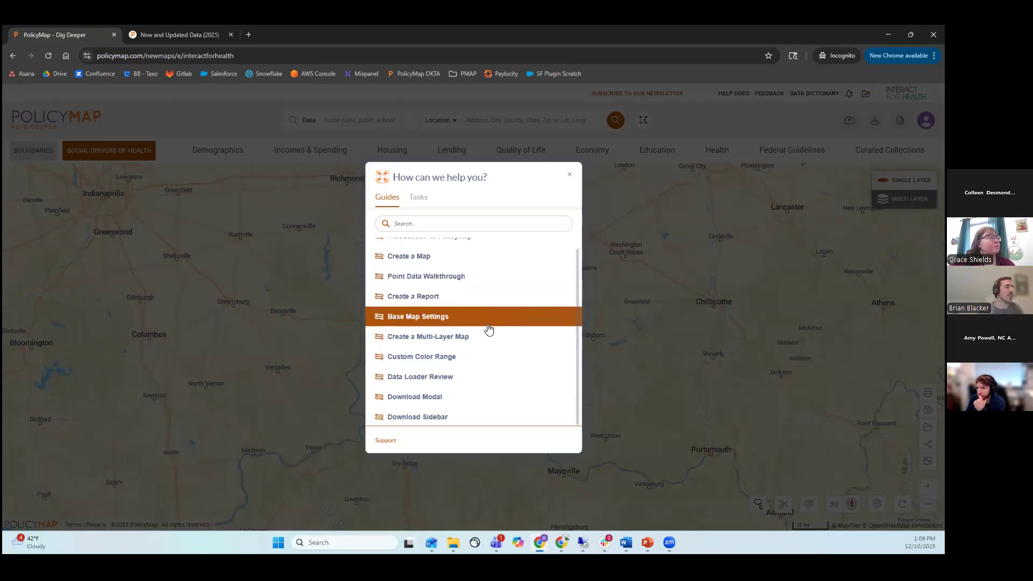
pyautogui.click(570, 180)
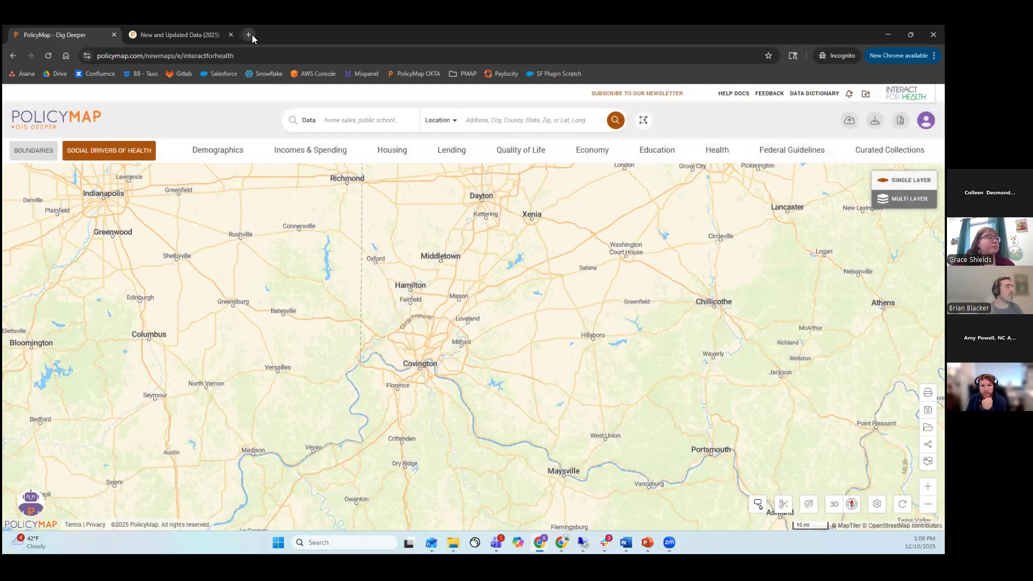
# Open interactforhealth.org/resources-for-policy-map-users/ in a new tab and review its how-to videos and training webinars.
pyautogui.hotkey('ctrl', 't')
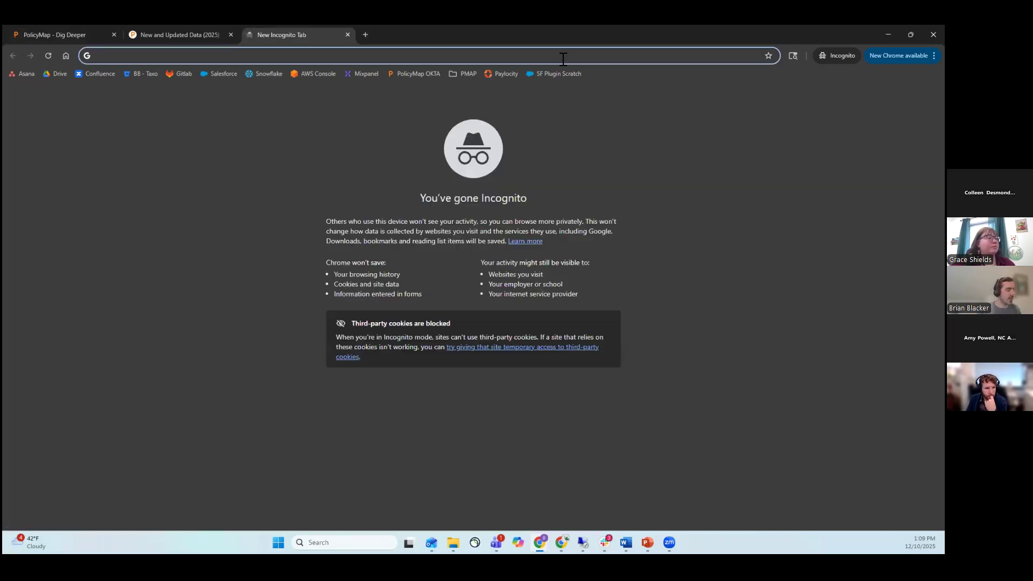
pyautogui.write('https://www.interactforhealth.org/resources-for-policy-map-users/')
pyautogui.press('Return')
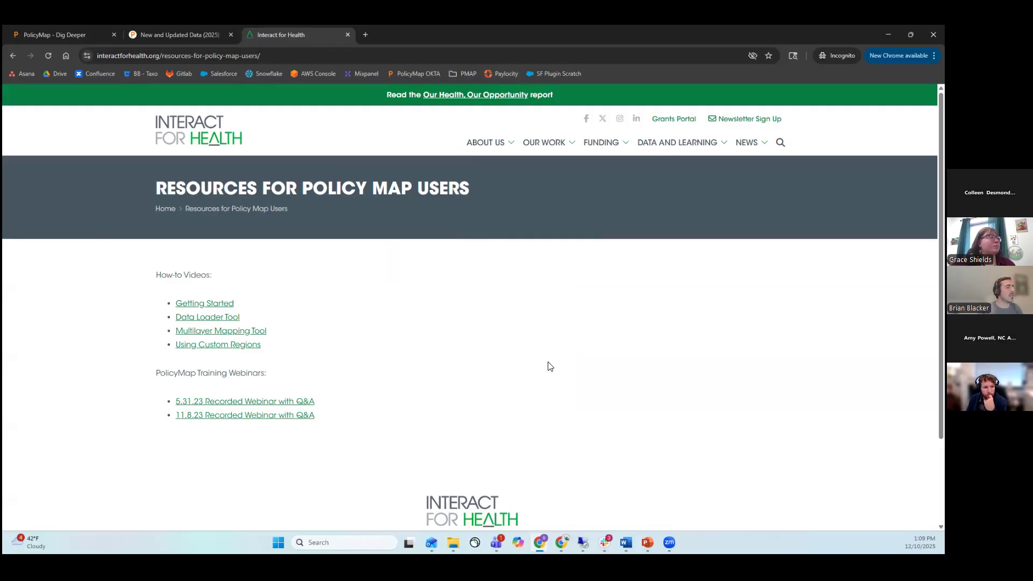
pyautogui.scroll(-2, 246, 236)
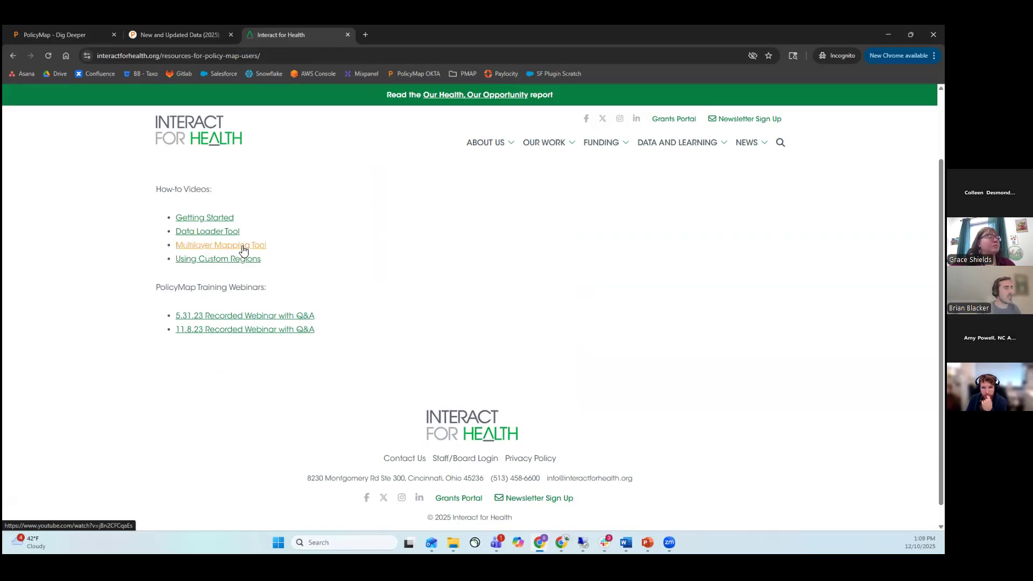
pyautogui.scroll(-1, 243, 250)
pyautogui.scroll(-1, 243, 250)
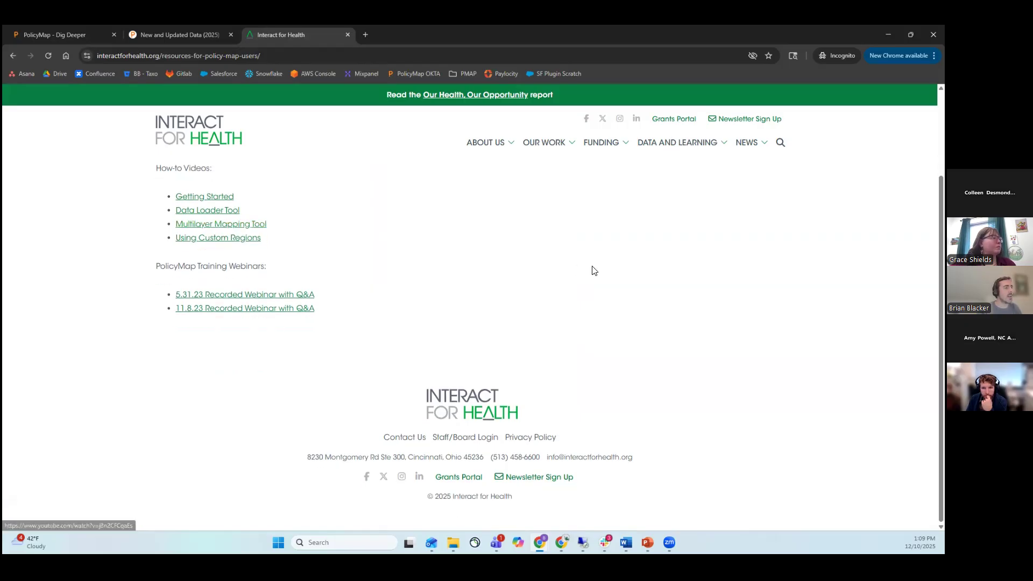
pyautogui.scroll(2, 592, 273)
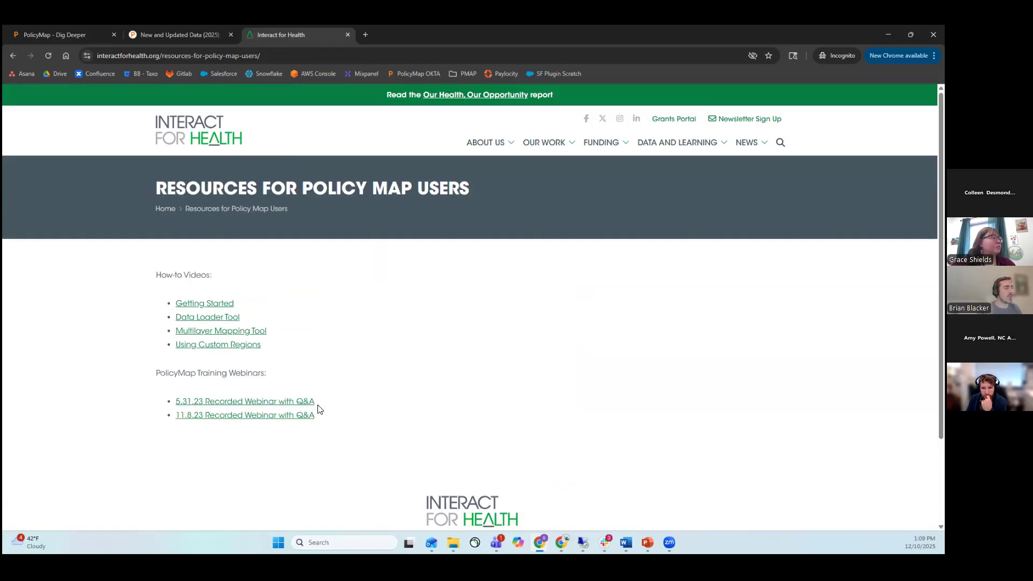
# Open the Data Mapping Tool page from the site's Data and Learning section and look over its content.
pyautogui.moveTo(698, 154)
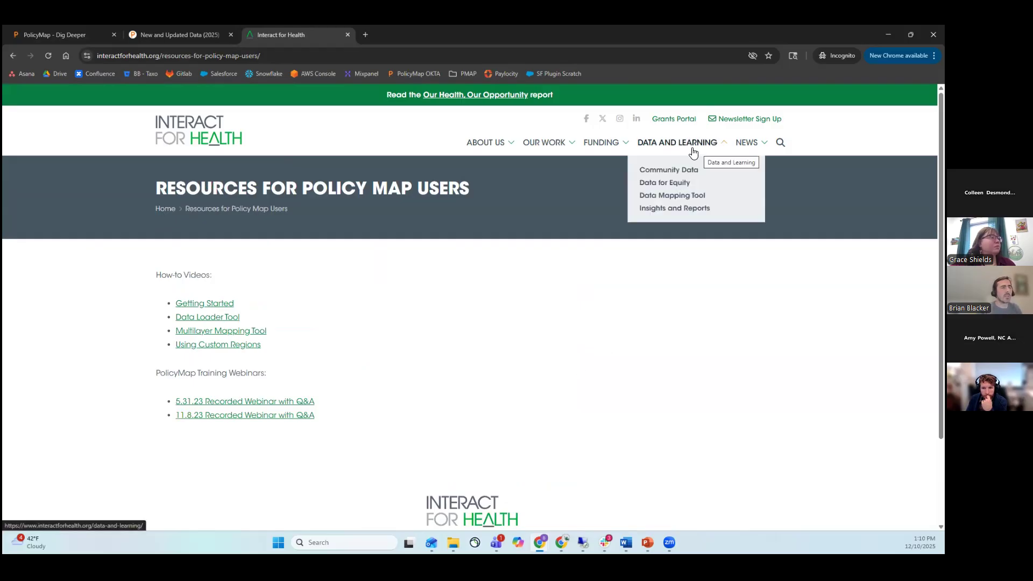
pyautogui.click(690, 194)
pyautogui.scroll(-1, 724, 274)
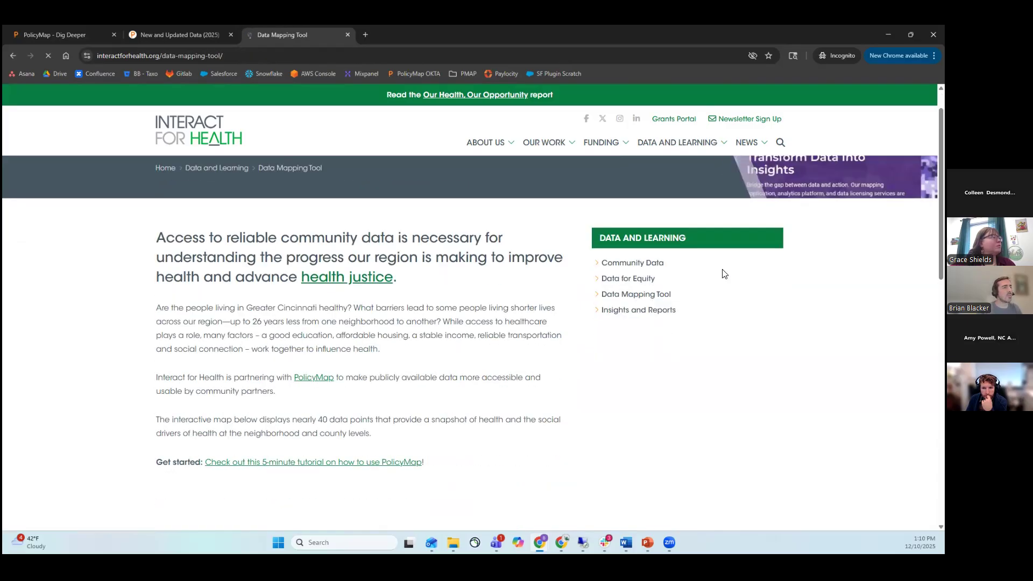
pyautogui.scroll(-4, 724, 274)
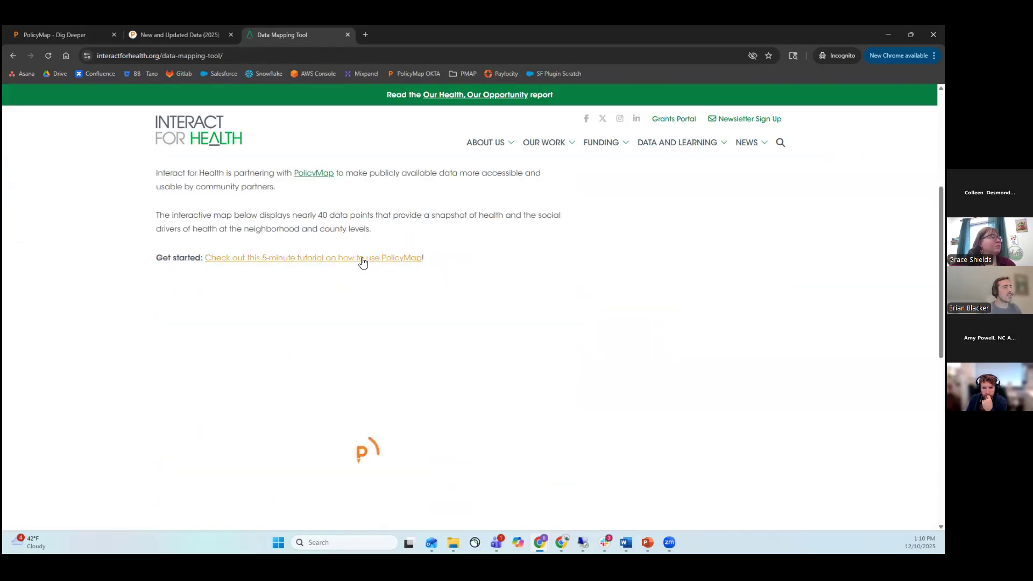
pyautogui.scroll(-5, 655, 270)
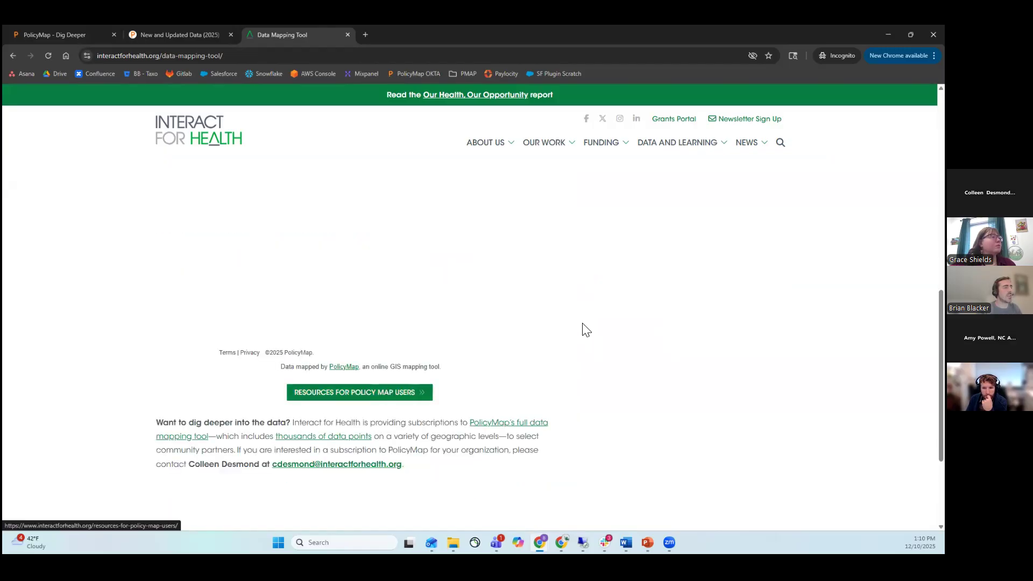
pyautogui.scroll(10, 592, 325)
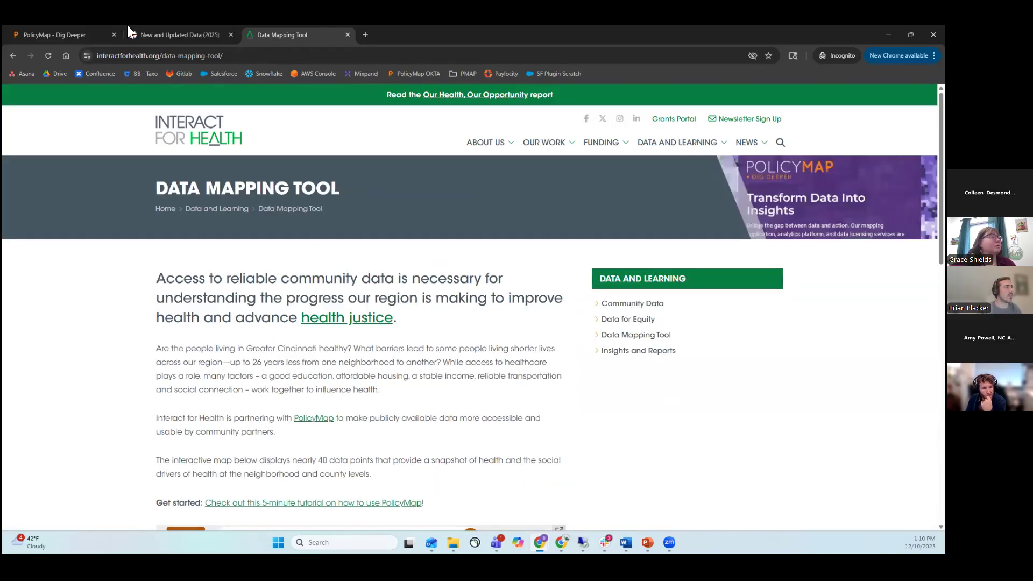
# Return to the PolicyMap map and display it in full screen.
pyautogui.click(75, 34)
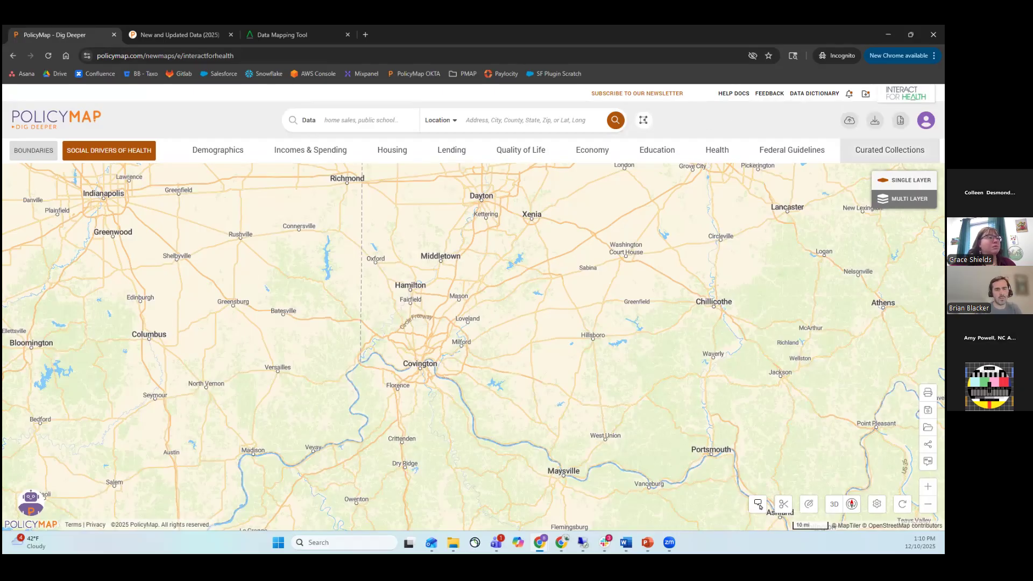
pyautogui.press('F11')
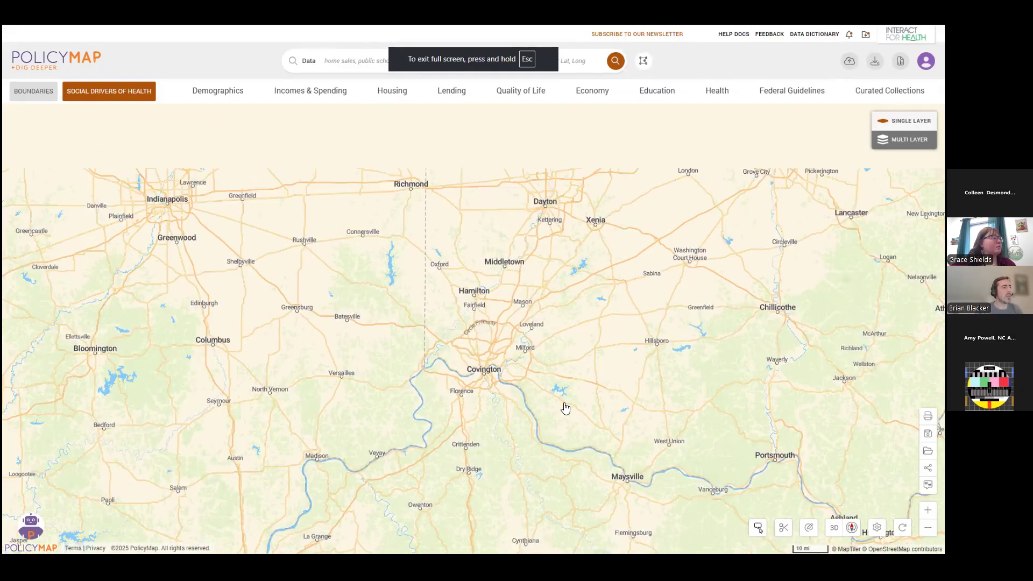
# Bring the greater Cincinnati and Covington area into view on the map at a regional zoom level.
pyautogui.scroll(5, 661, 429)
pyautogui.moveTo(471, 279); pyautogui.dragTo(594, 350)
pyautogui.scroll(3, 657, 284)
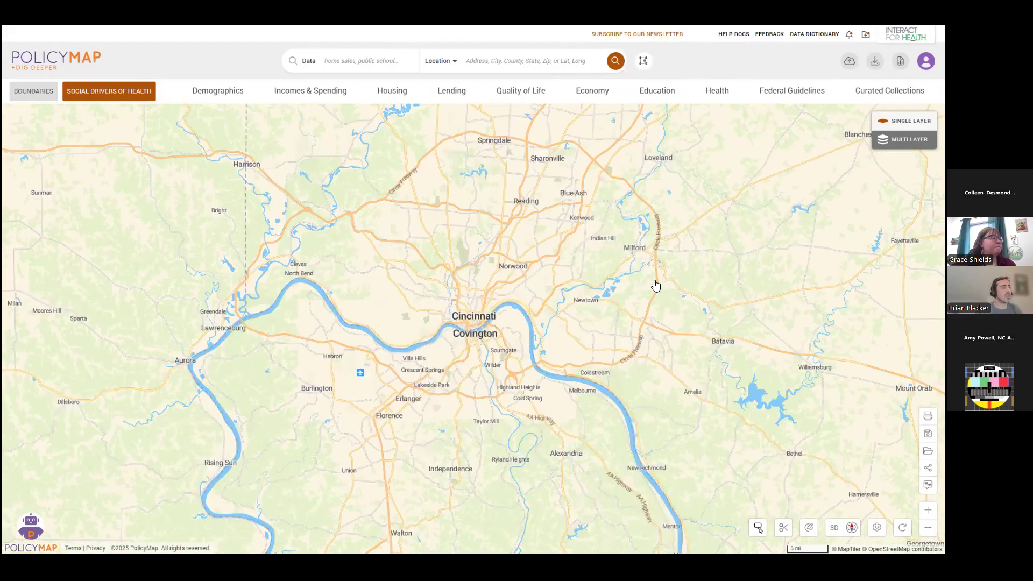
pyautogui.moveTo(656, 285); pyautogui.dragTo(652, 305)
pyautogui.scroll(-1, 622, 371)
pyautogui.scroll(-1, 655, 357)
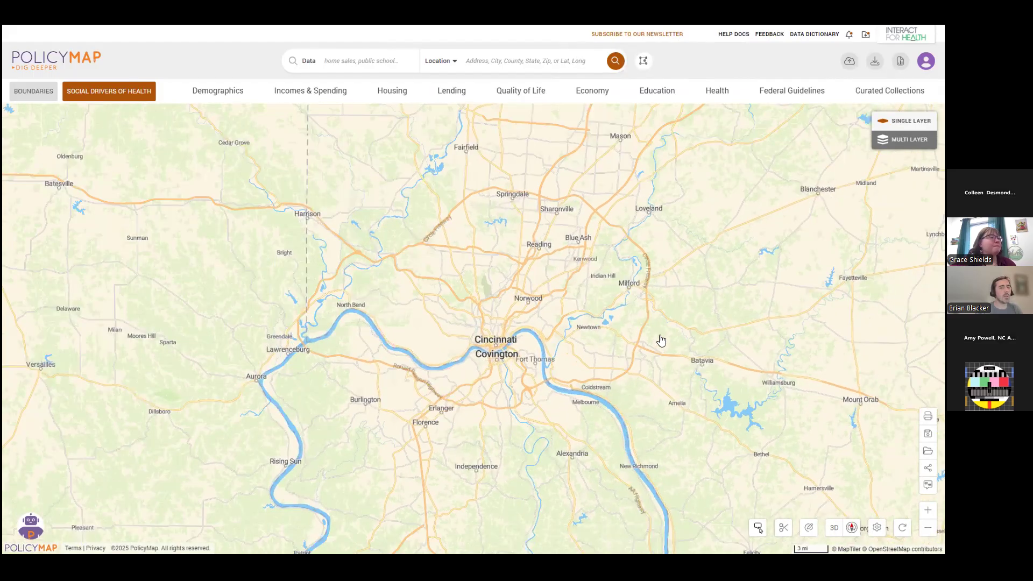
pyautogui.scroll(-1, 567, 304)
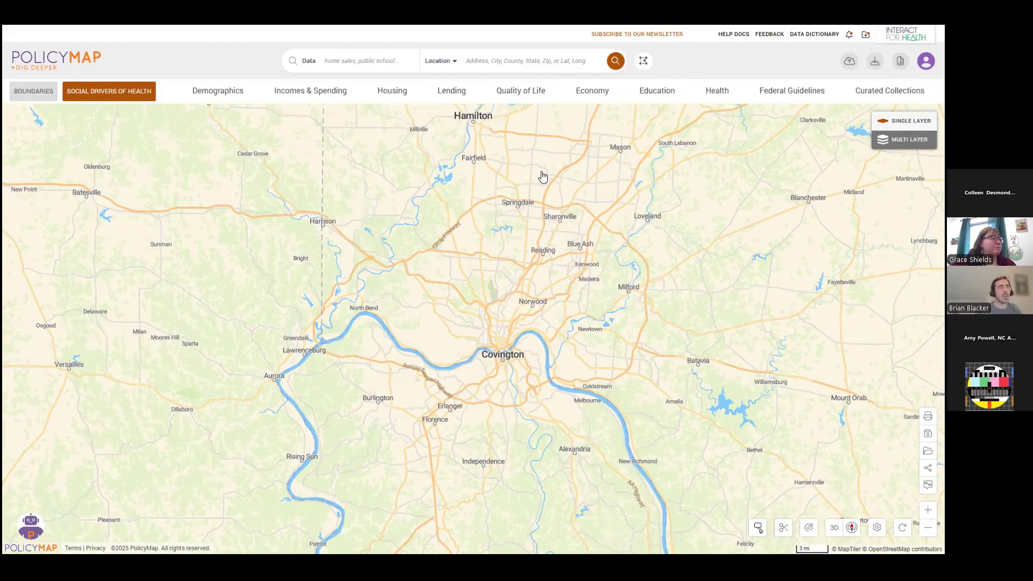
pyautogui.moveTo(692, 329); pyautogui.dragTo(666, 326)
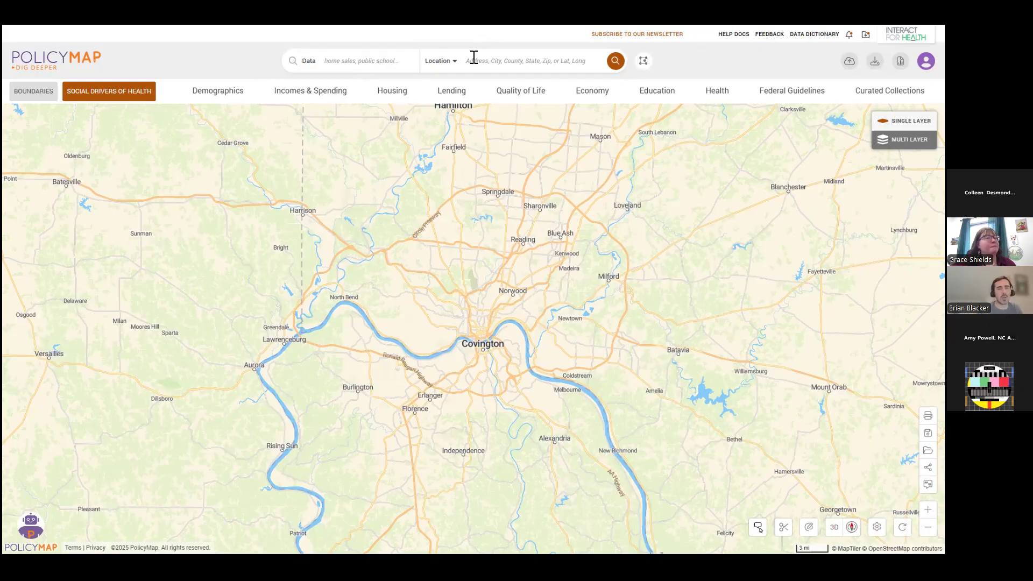
# Search the location 45220 and outline its Zip Code boundary on the map.
pyautogui.click(504, 61)
pyautogui.write('45220')
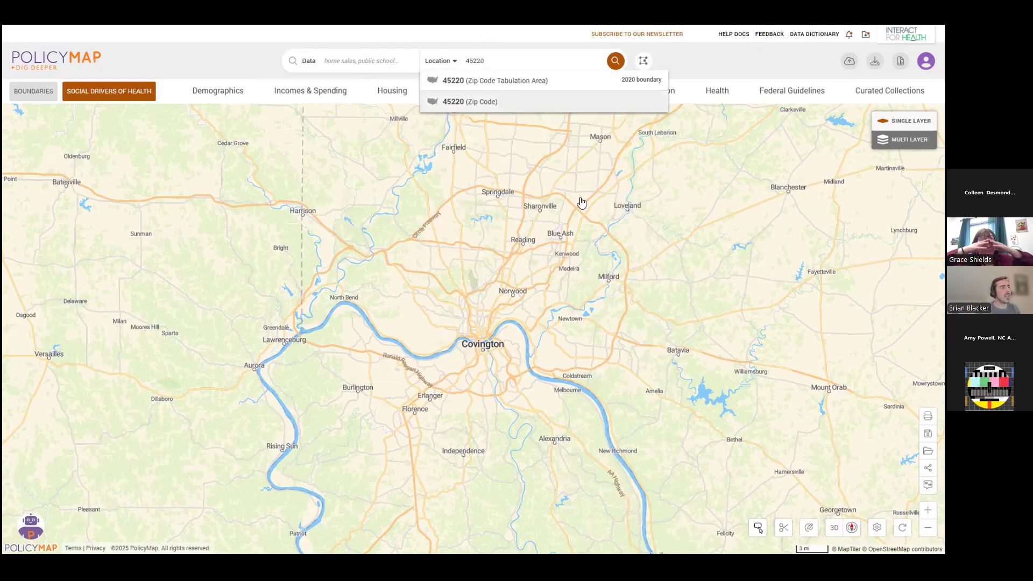
pyautogui.click(475, 109)
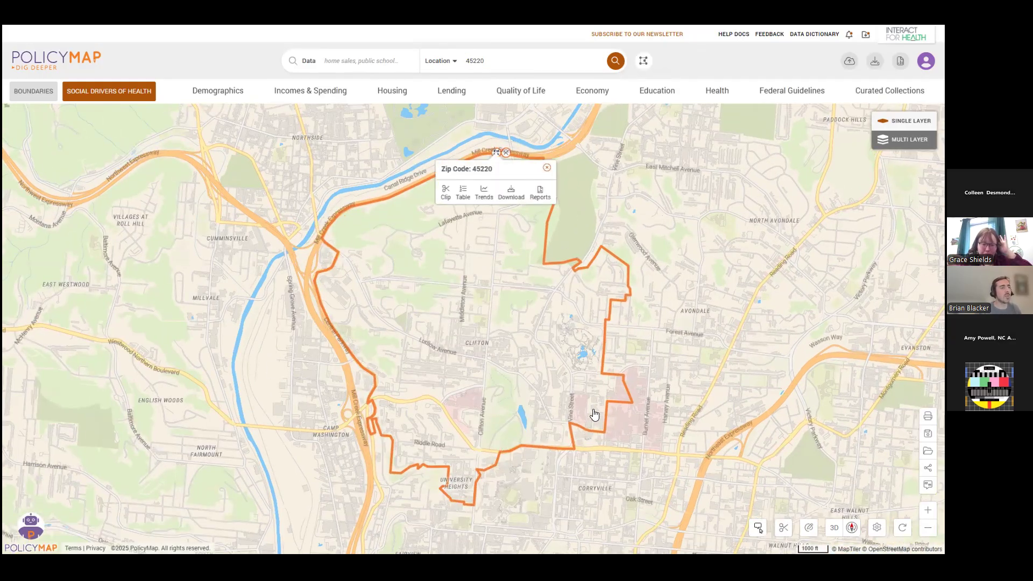
pyautogui.scroll(-1, 595, 415)
pyautogui.moveTo(583, 401); pyautogui.dragTo(560, 366)
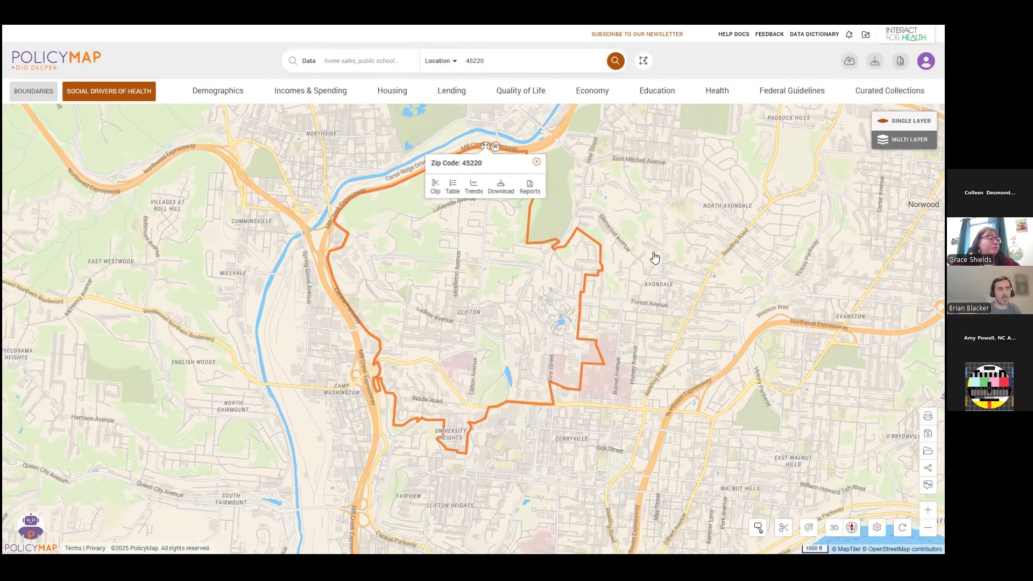
pyautogui.scroll(-1, 654, 258)
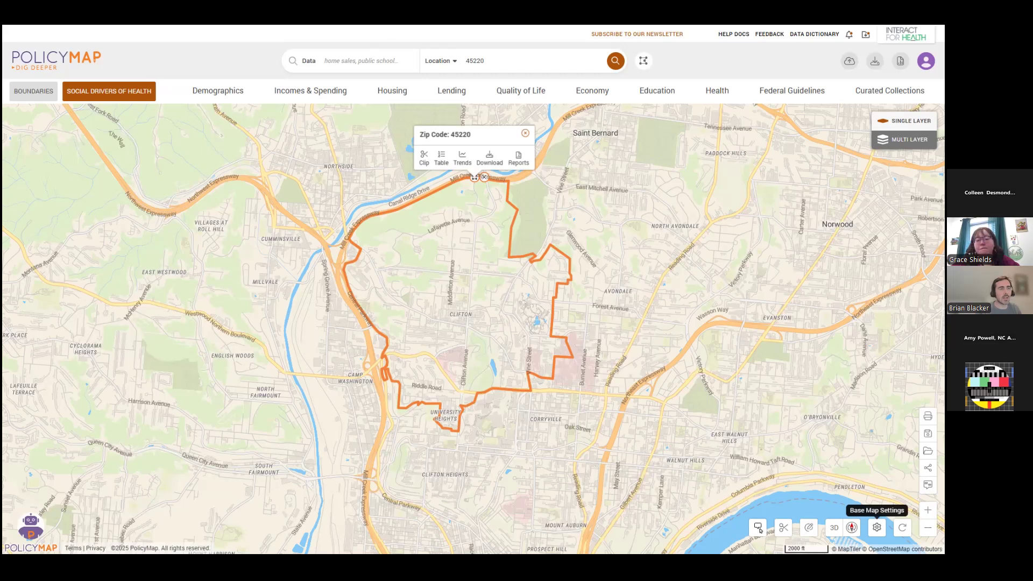
# Try the Light base map style, switch Roads and Buildings off and on, then restore Standard and close the base map settings.
pyautogui.click(877, 527)
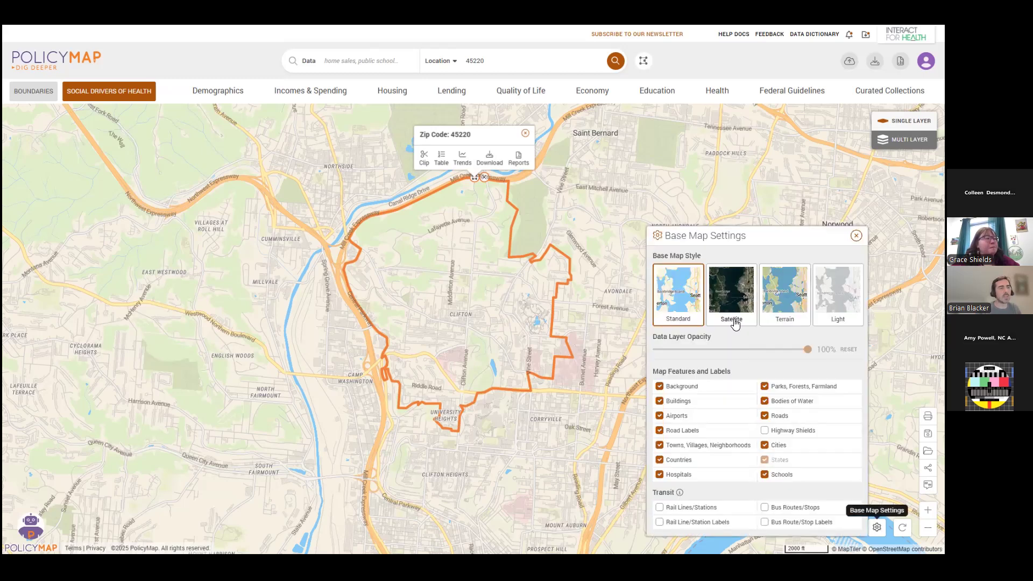
pyautogui.click(834, 307)
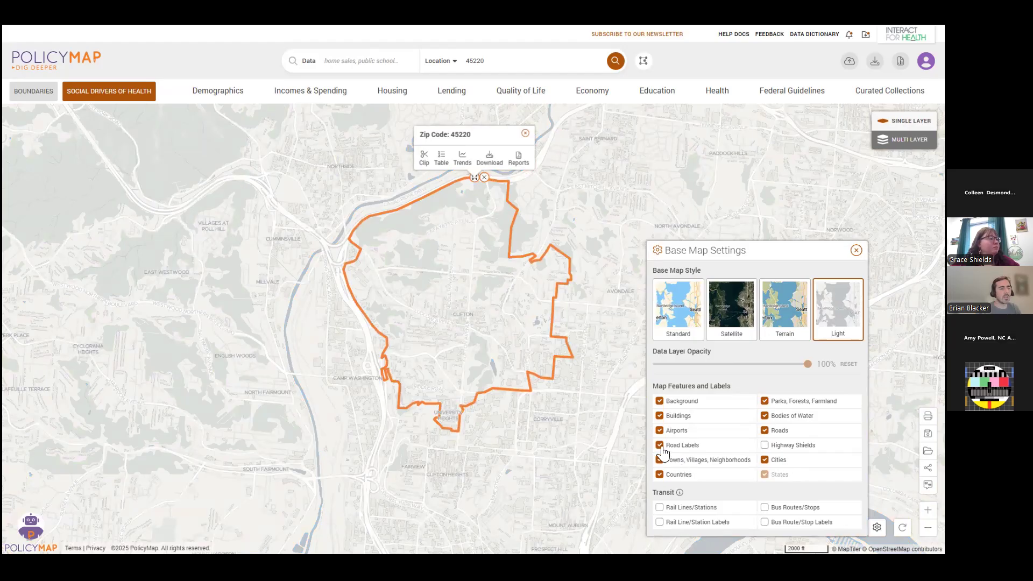
pyautogui.click(765, 431)
pyautogui.click(764, 432)
pyautogui.click(661, 417)
pyautogui.click(660, 417)
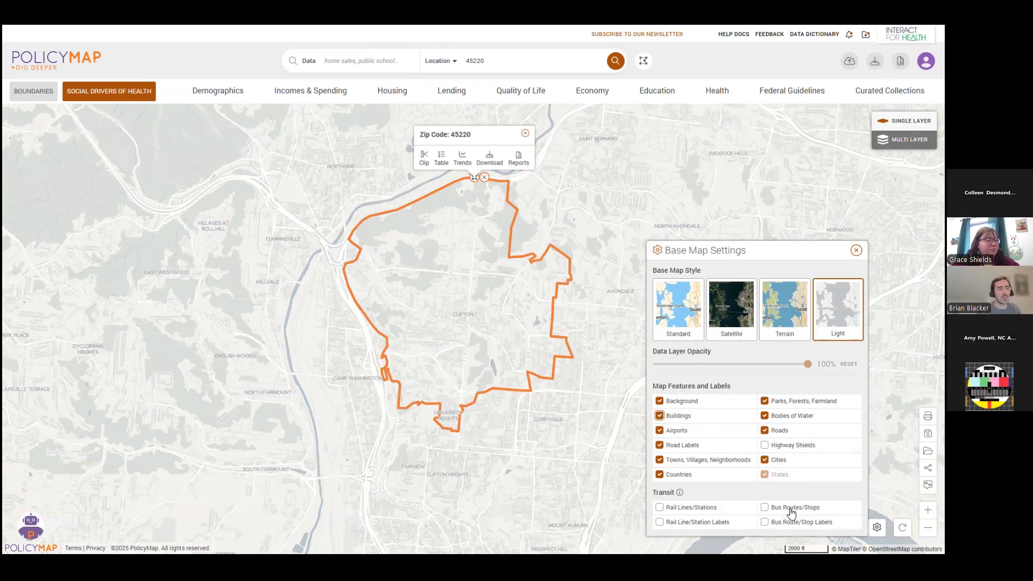
pyautogui.click(687, 312)
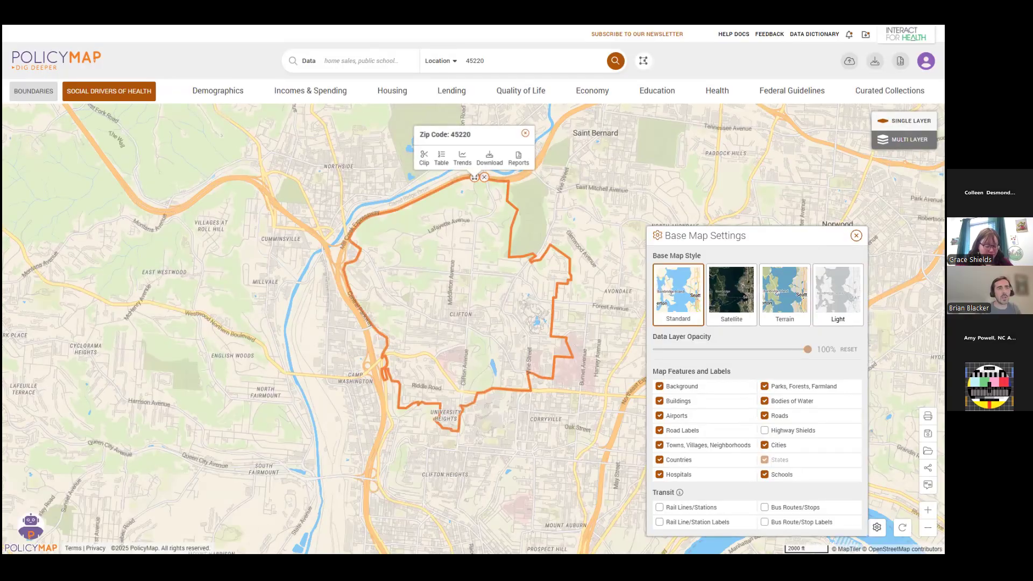
pyautogui.click(856, 236)
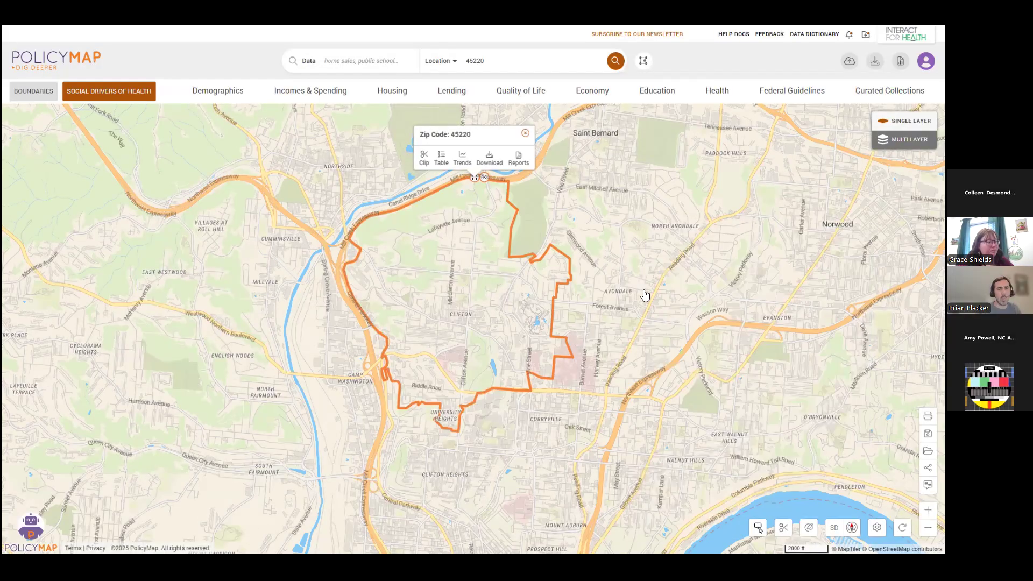
# Shade the map with the Health data on healthcare uninsured by income, choosing Less than $50,000 under Costs and Insurance.
pyautogui.scroll(-1, 661, 375)
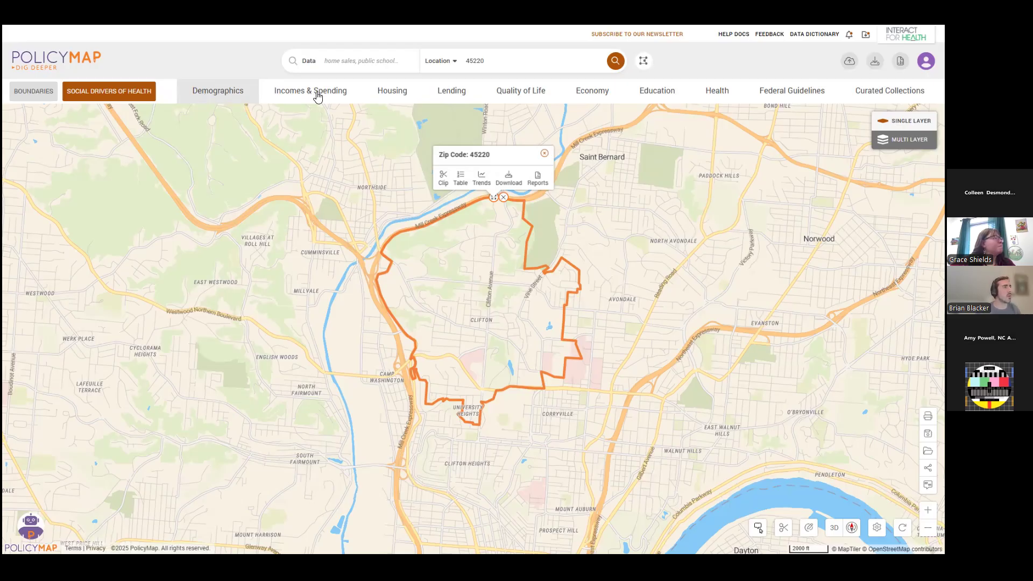
pyautogui.click(726, 92)
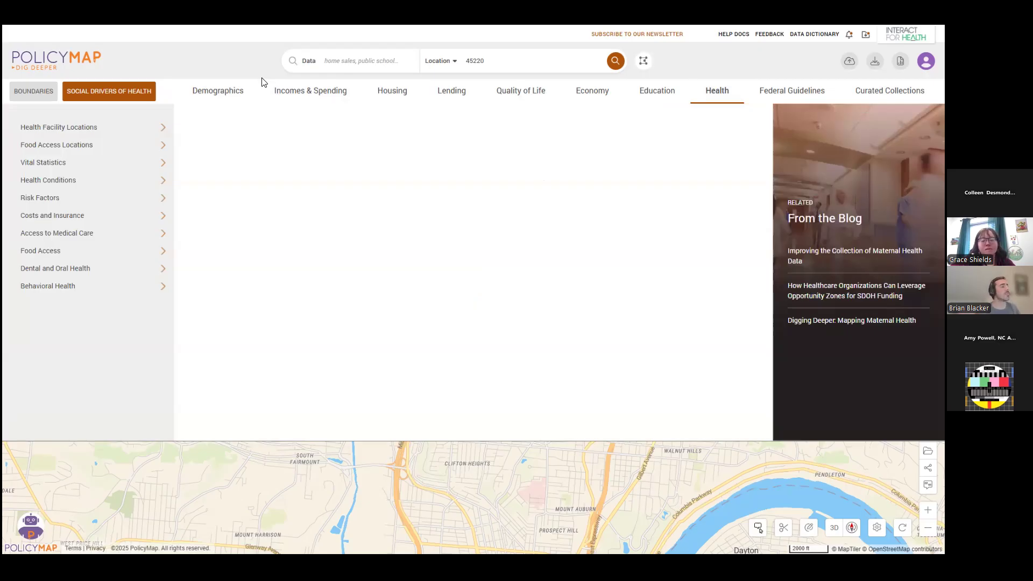
pyautogui.click(133, 218)
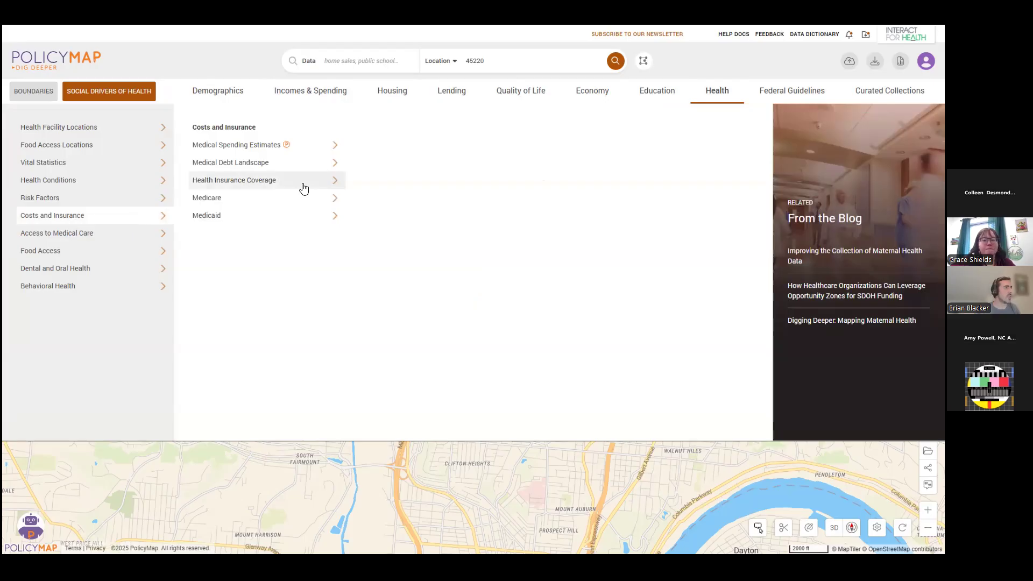
pyautogui.click(303, 187)
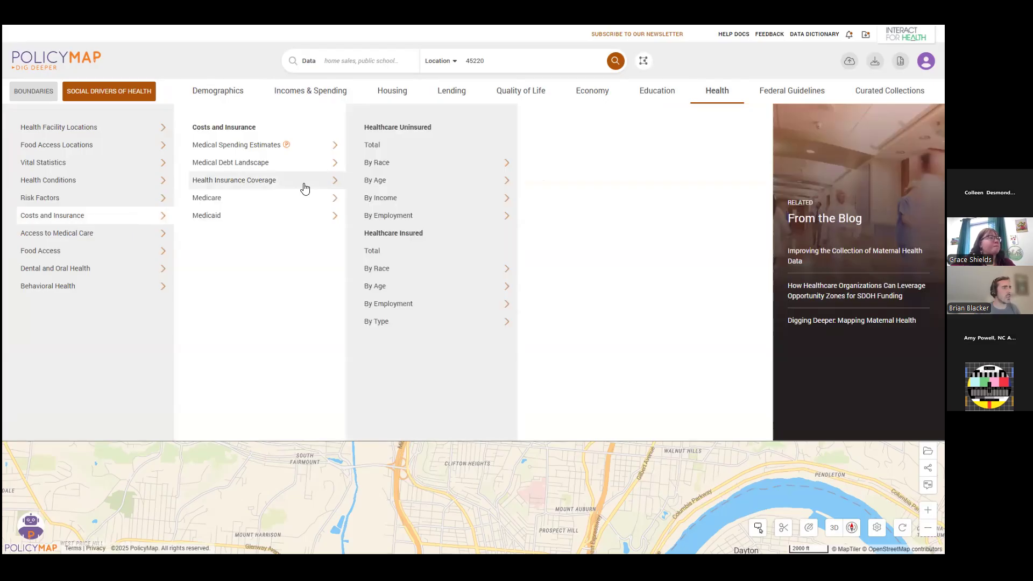
pyautogui.click(397, 199)
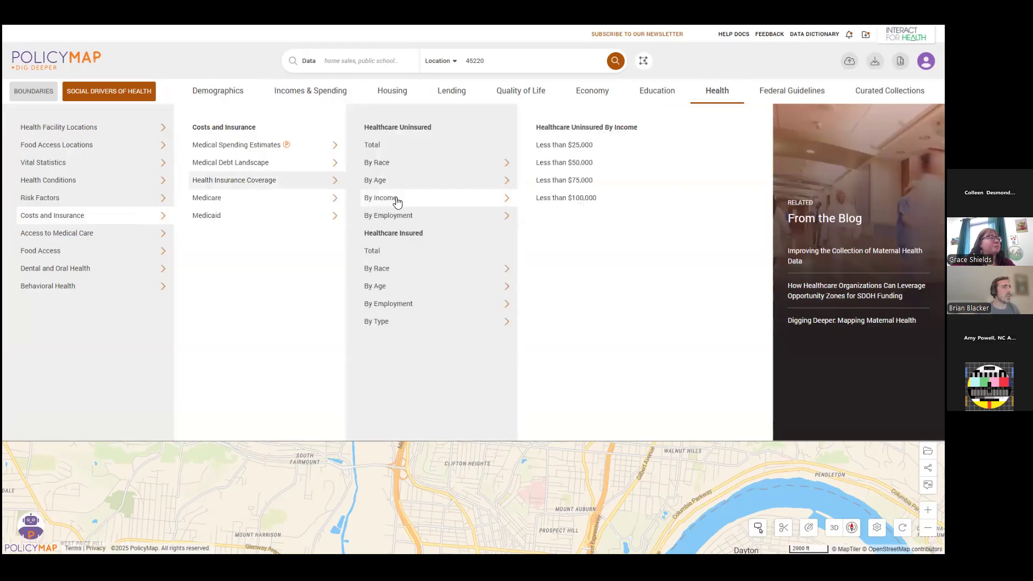
pyautogui.click(598, 165)
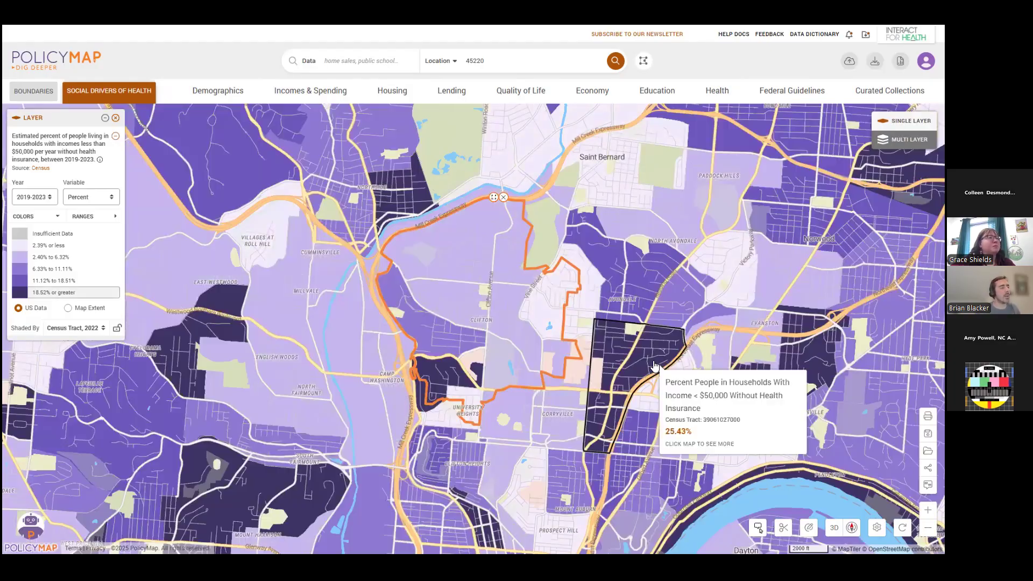
pyautogui.moveTo(619, 364); pyautogui.dragTo(592, 346)
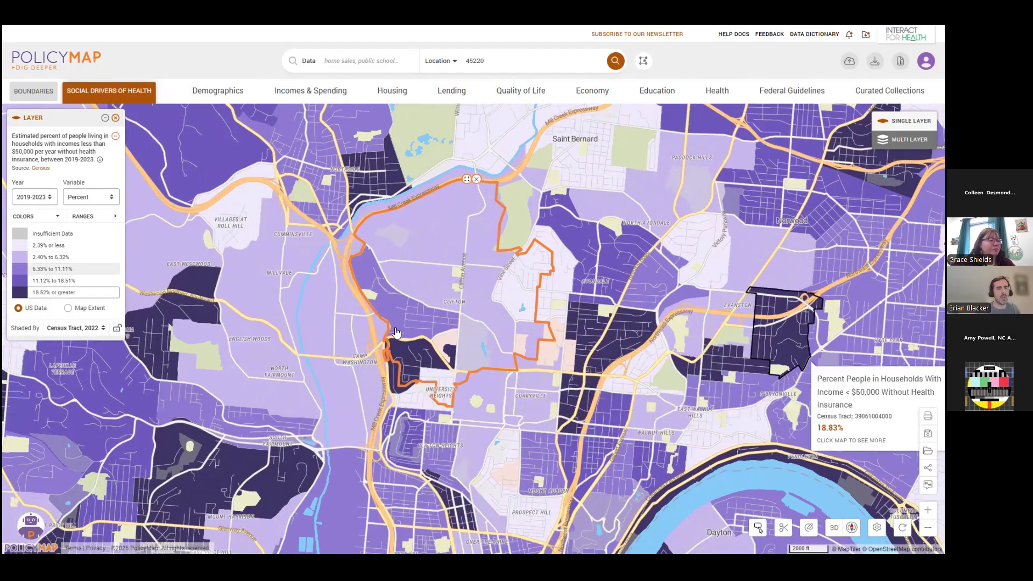
pyautogui.scroll(-1, 395, 333)
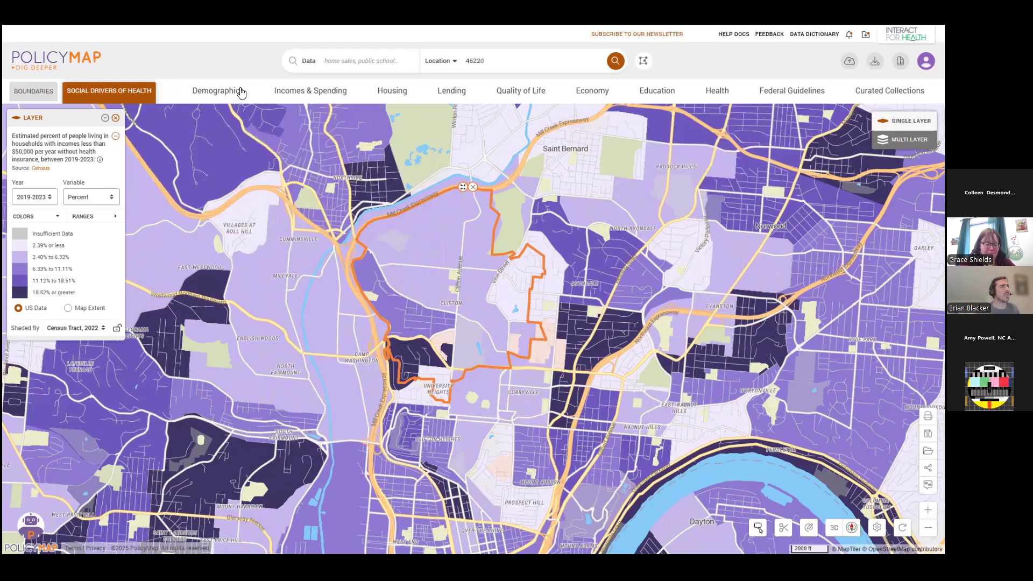
# Look through the Social Drivers of Health categories, including Infrastructure/Built Environment and Community/Social Context, and close the list.
pyautogui.click(123, 96)
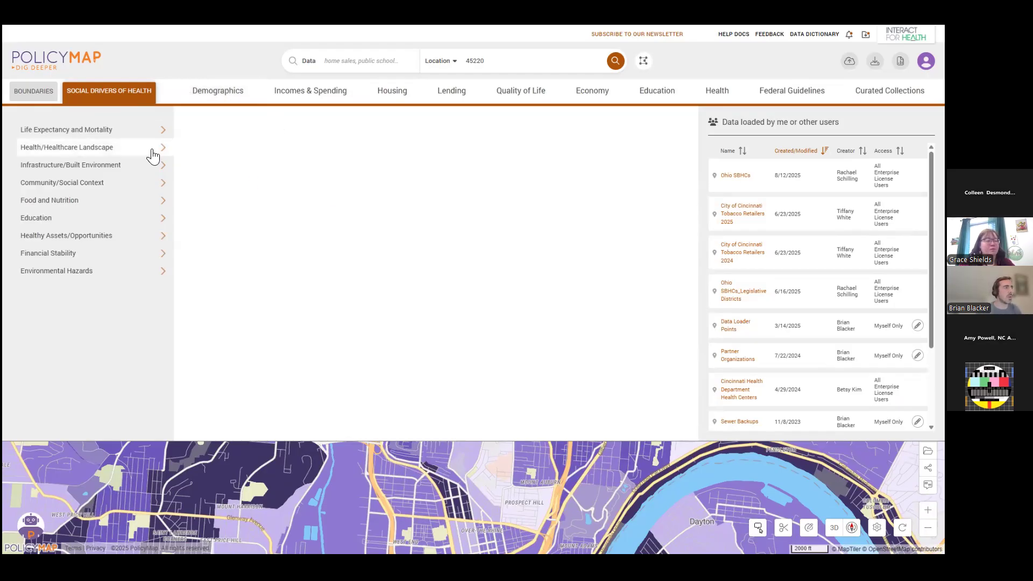
pyautogui.moveTo(156, 168)
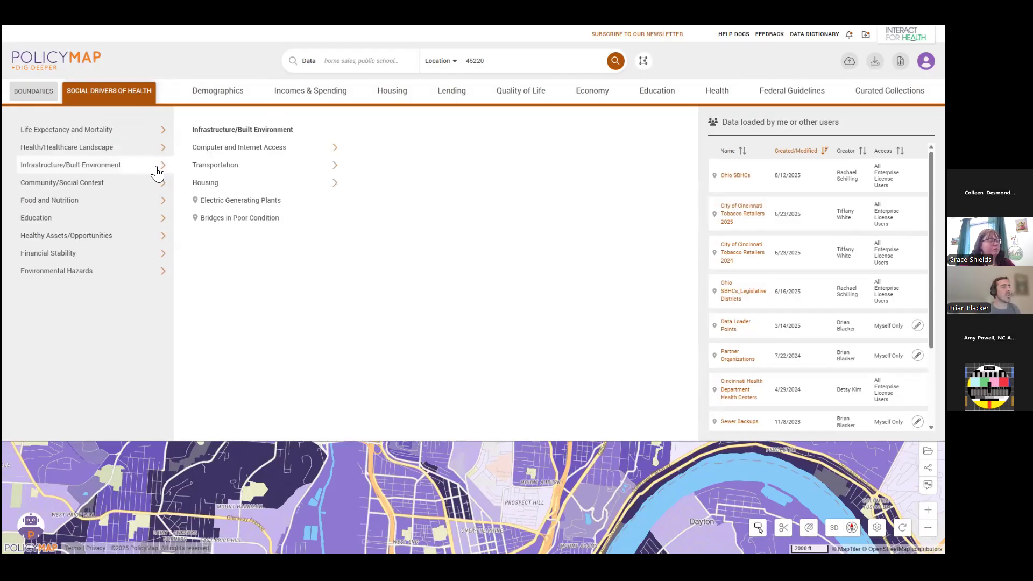
pyautogui.moveTo(139, 195)
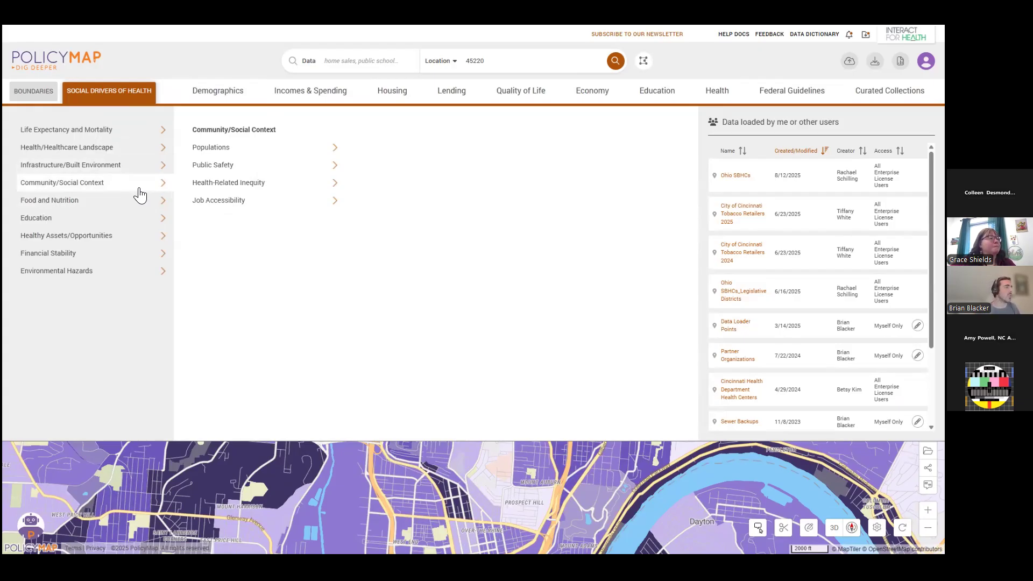
pyautogui.click(130, 95)
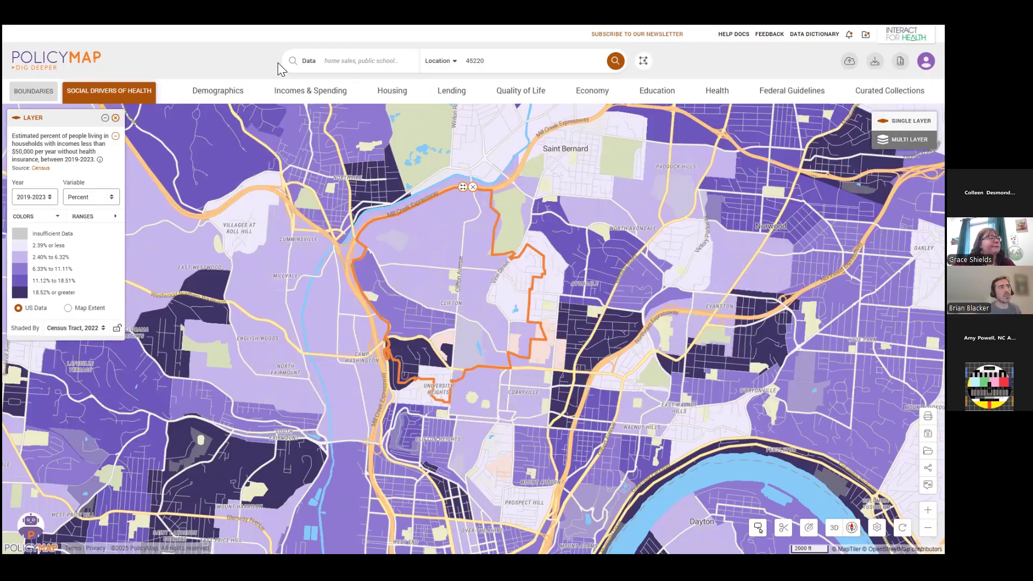
# Search the data for "pharmacy" and add the Pharmacy Locations points over the uninsured layer around Cincinnati.
pyautogui.click(348, 61)
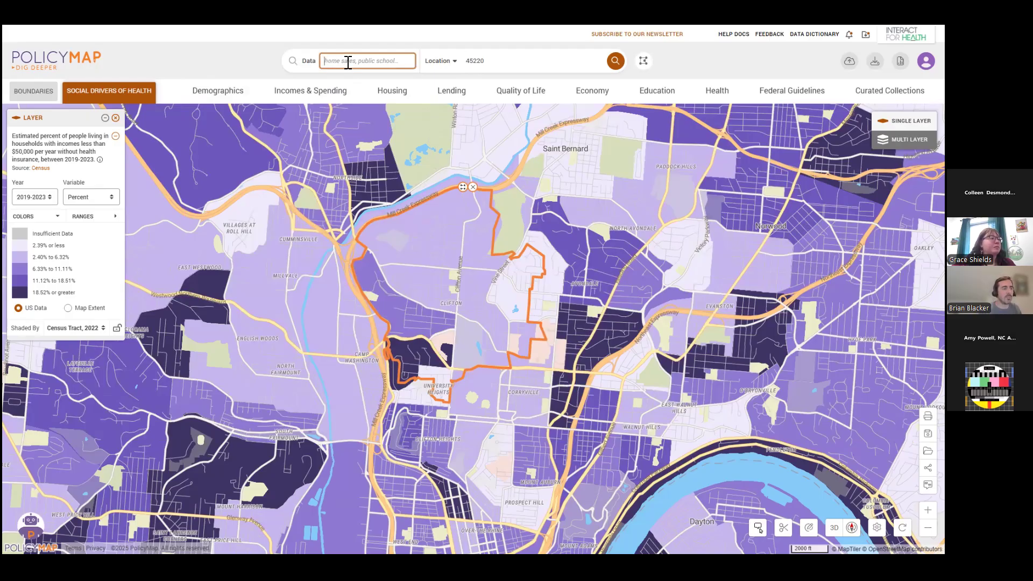
pyautogui.write('phar')
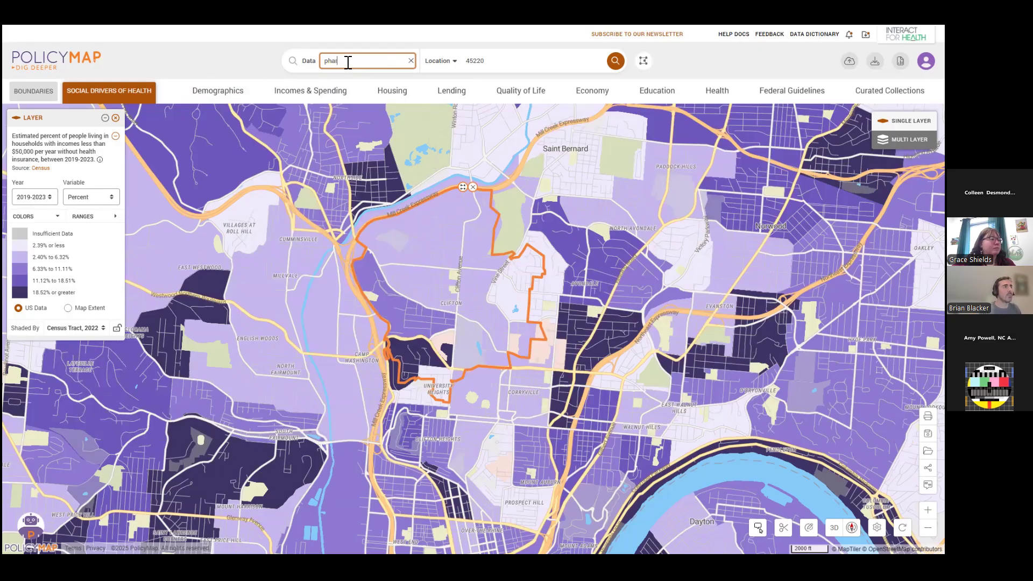
pyautogui.write('macy')
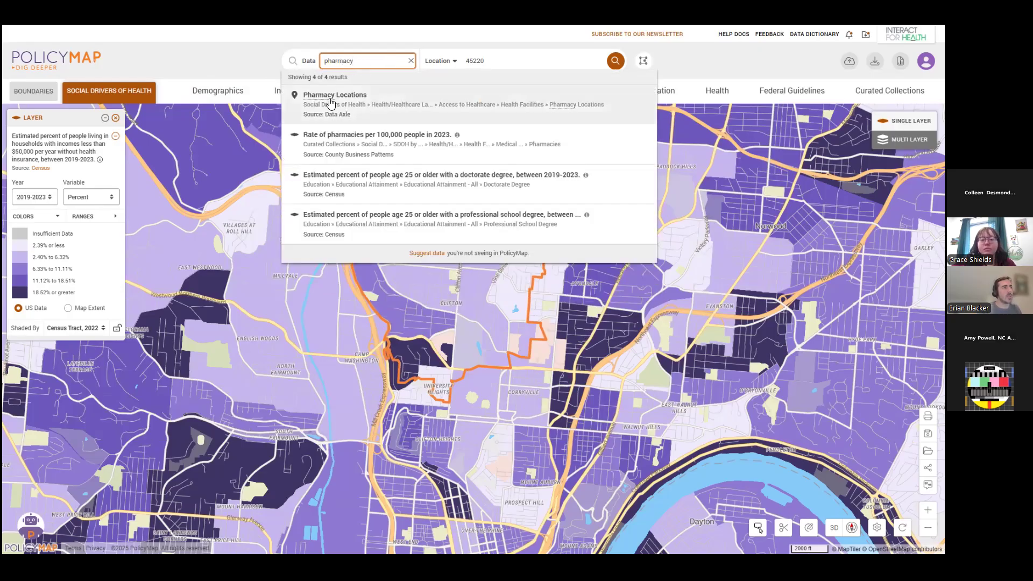
pyautogui.click(357, 106)
pyautogui.scroll(-1, 780, 362)
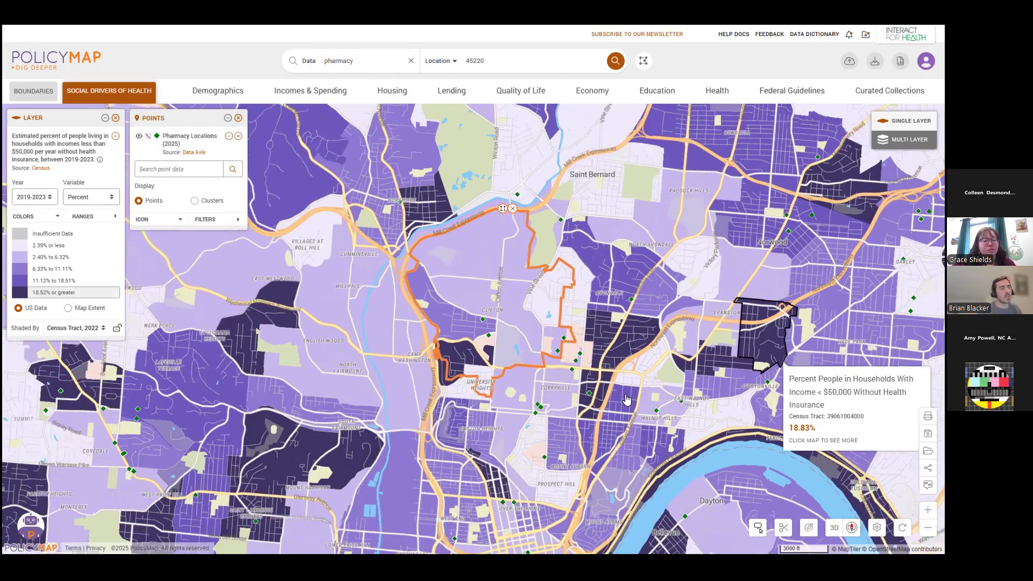
pyautogui.scroll(-1, 642, 394)
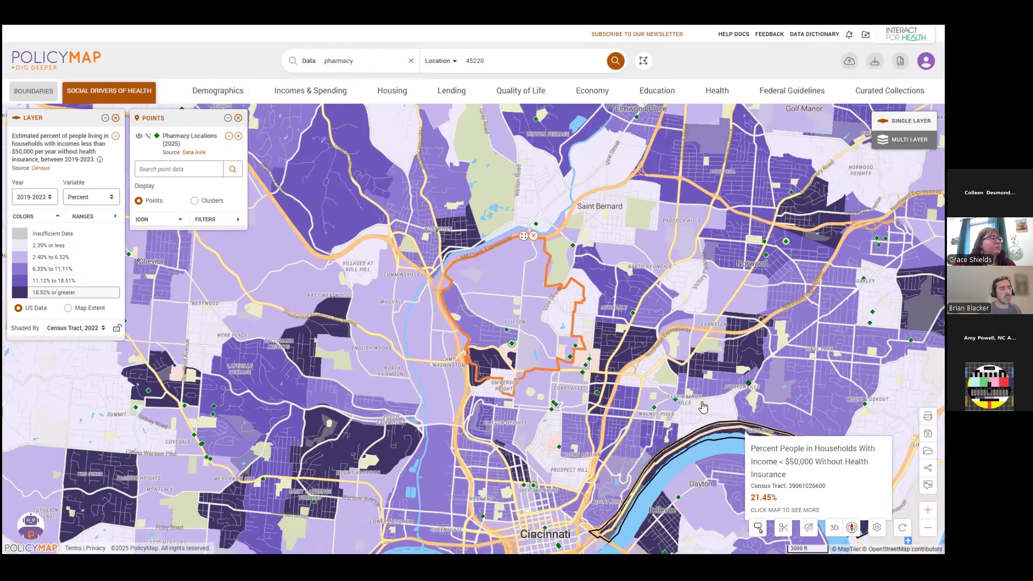
pyautogui.moveTo(742, 431); pyautogui.dragTo(703, 407)
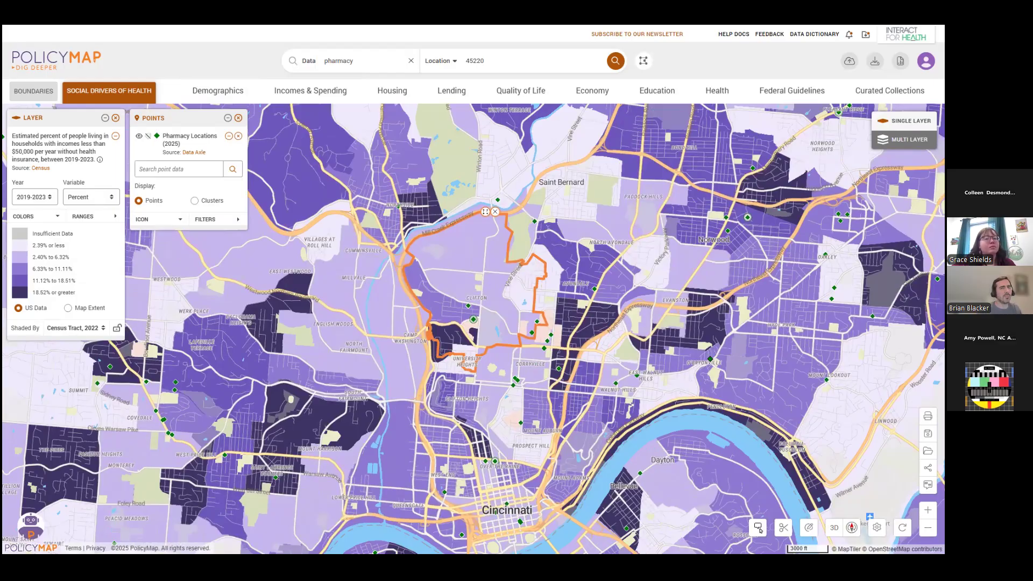
pyautogui.moveTo(555, 323); pyautogui.dragTo(528, 318)
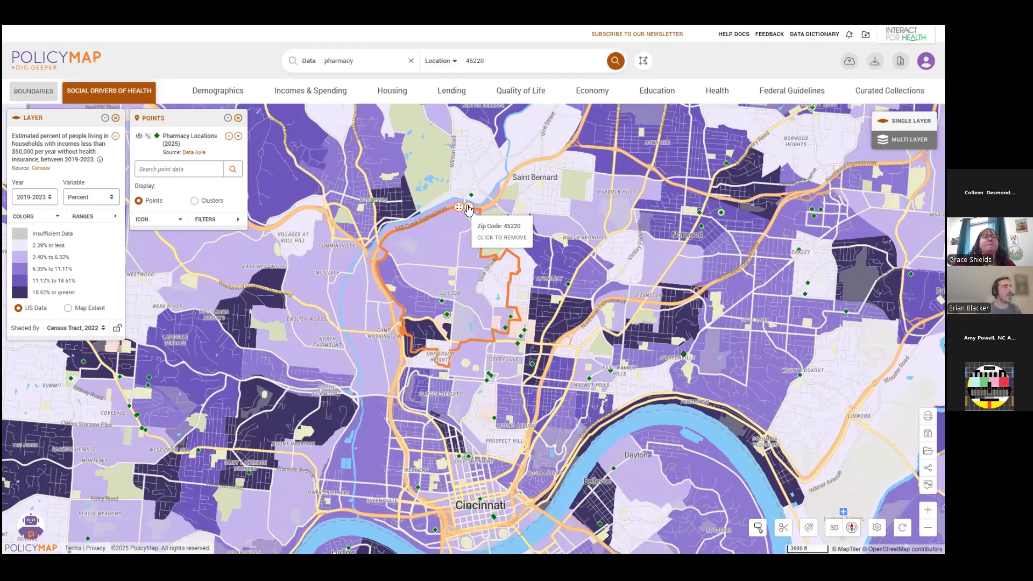
# Read the description of the uninsured households layer and follow its link to the data dictionary.
pyautogui.scroll(-2, 589, 249)
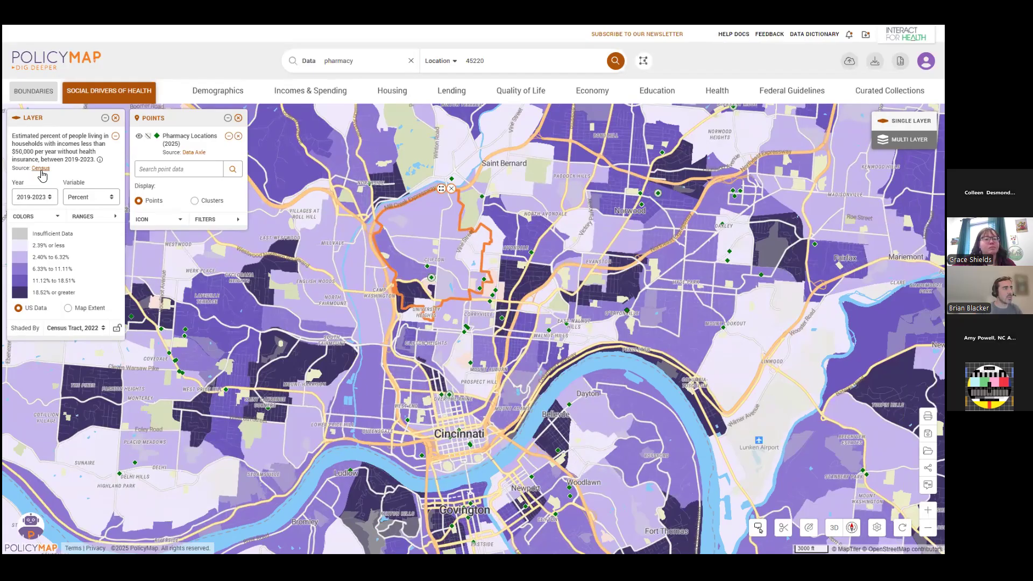
pyautogui.click(100, 159)
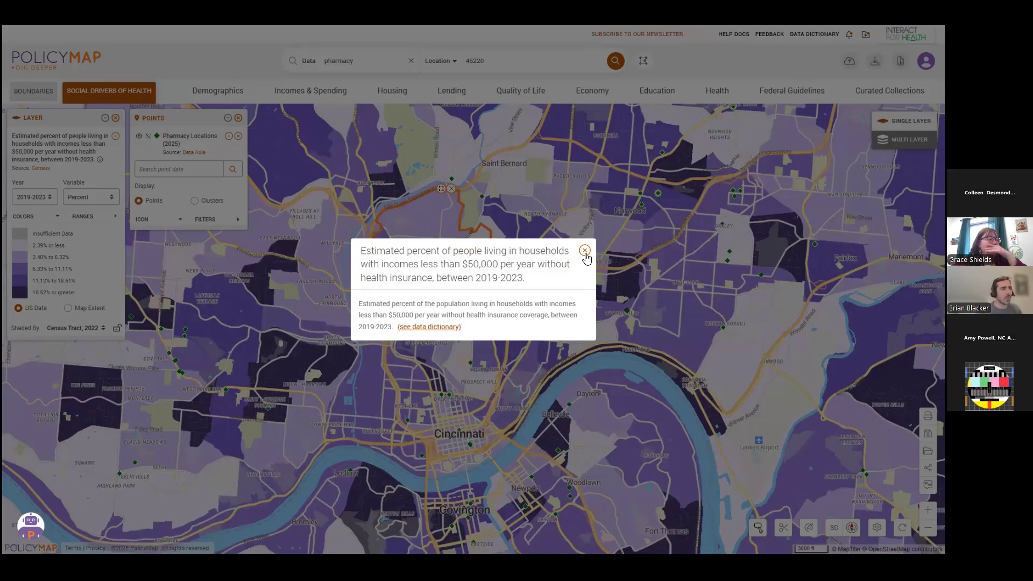
pyautogui.click(434, 327)
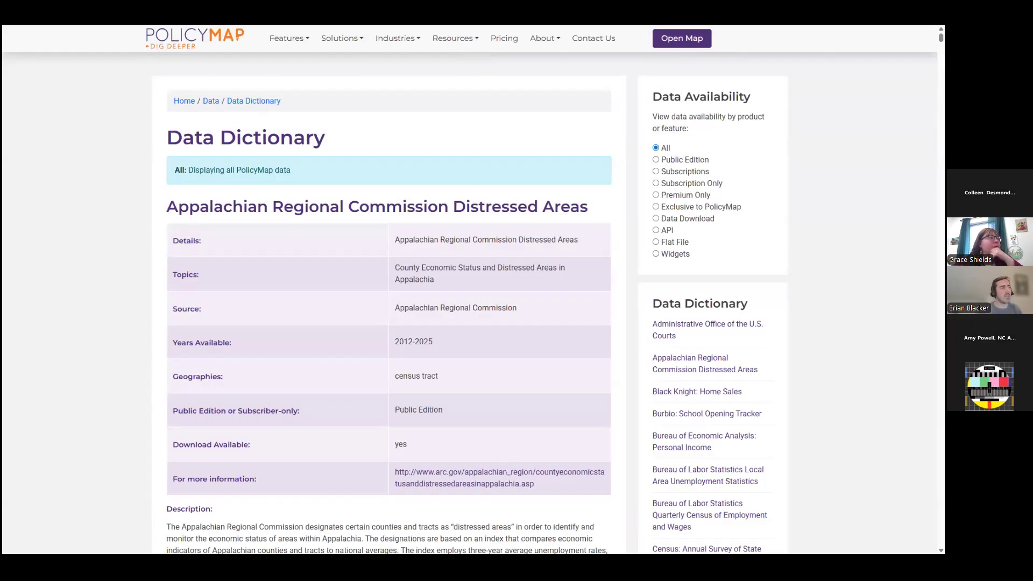
# Read the Census Decennial and American Community Survey entry in the data dictionary, covering topics, source, years, geographies and description.
pyautogui.scroll(-20, 789, 365)
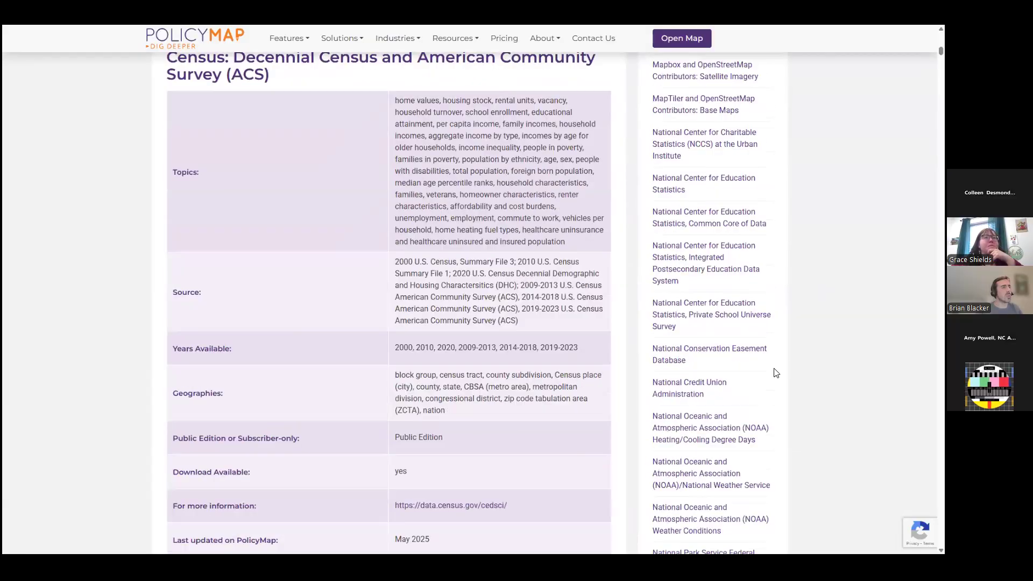
pyautogui.scroll(1, 483, 224)
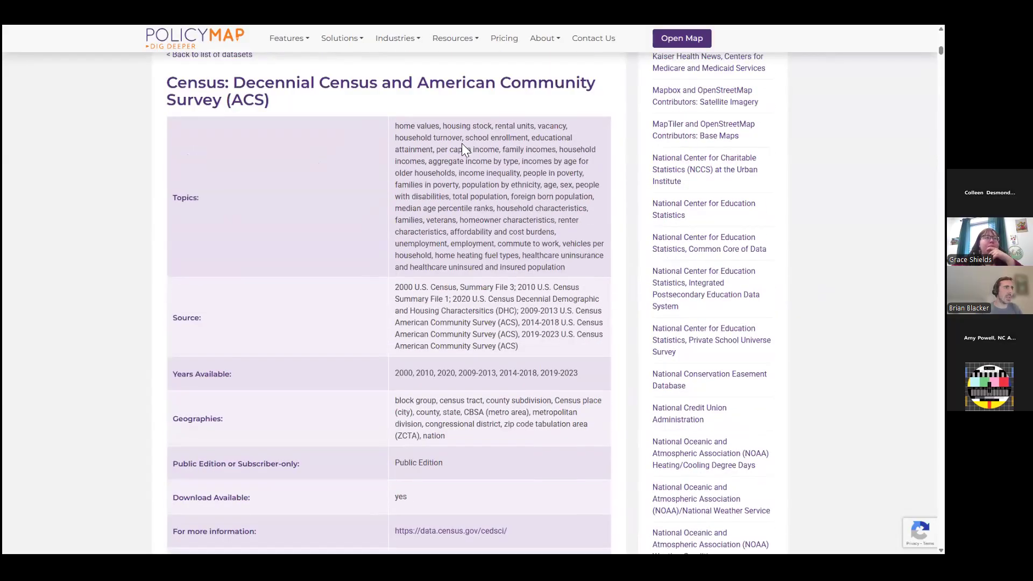
pyautogui.scroll(-1, 468, 216)
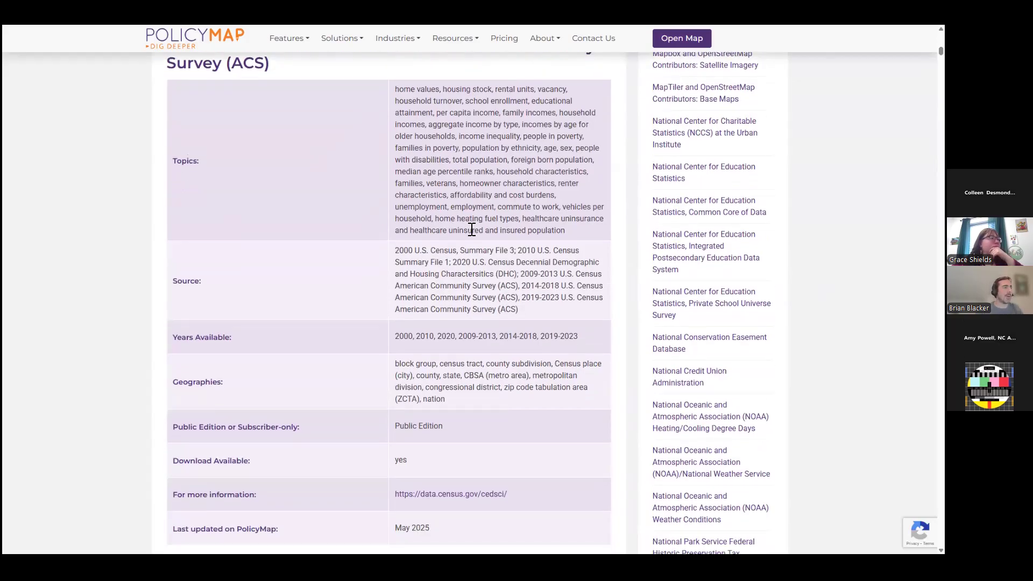
pyautogui.scroll(-3, 469, 228)
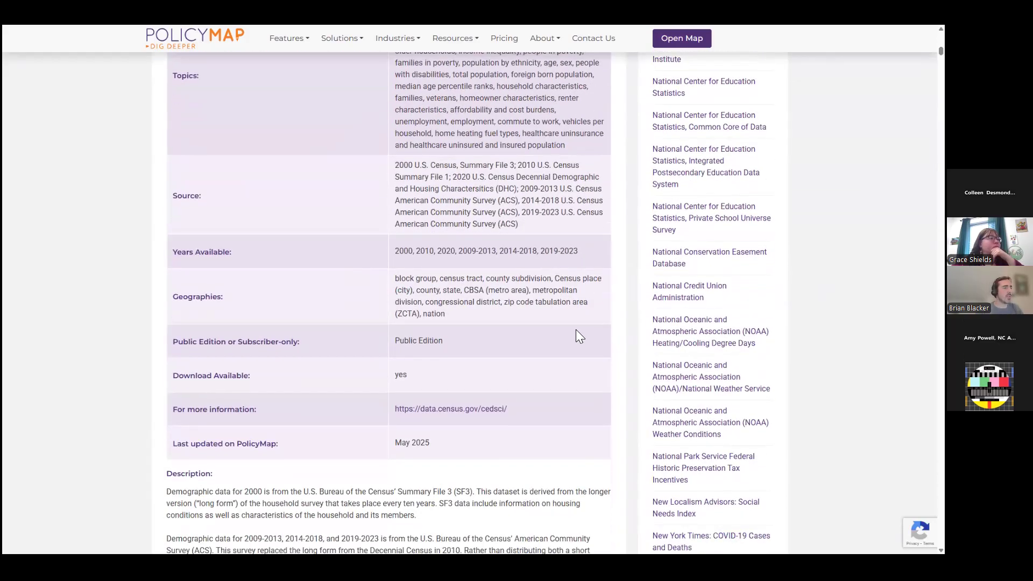
pyautogui.scroll(-2, 514, 455)
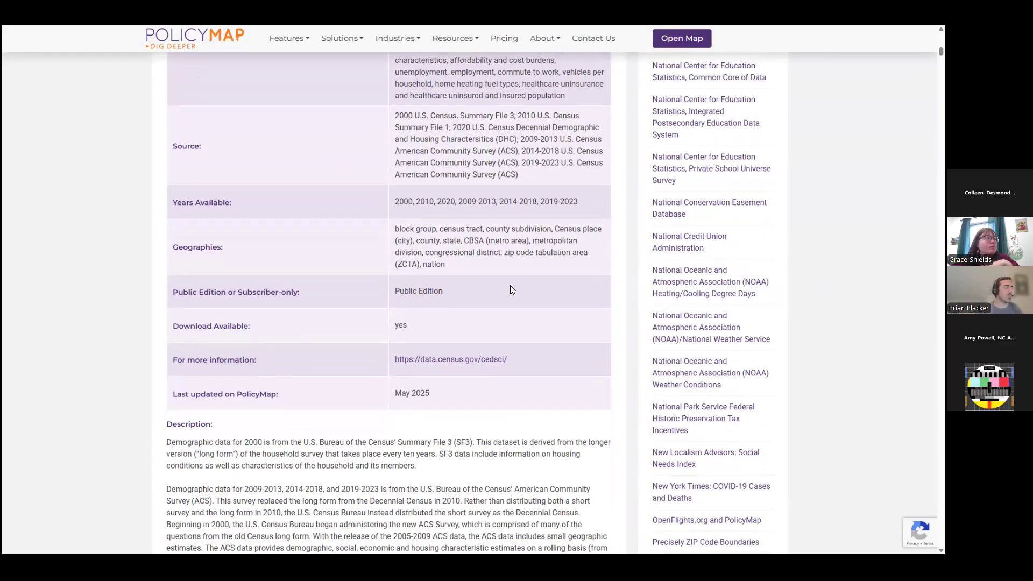
pyautogui.scroll(-2, 428, 247)
pyautogui.scroll(-4, 428, 247)
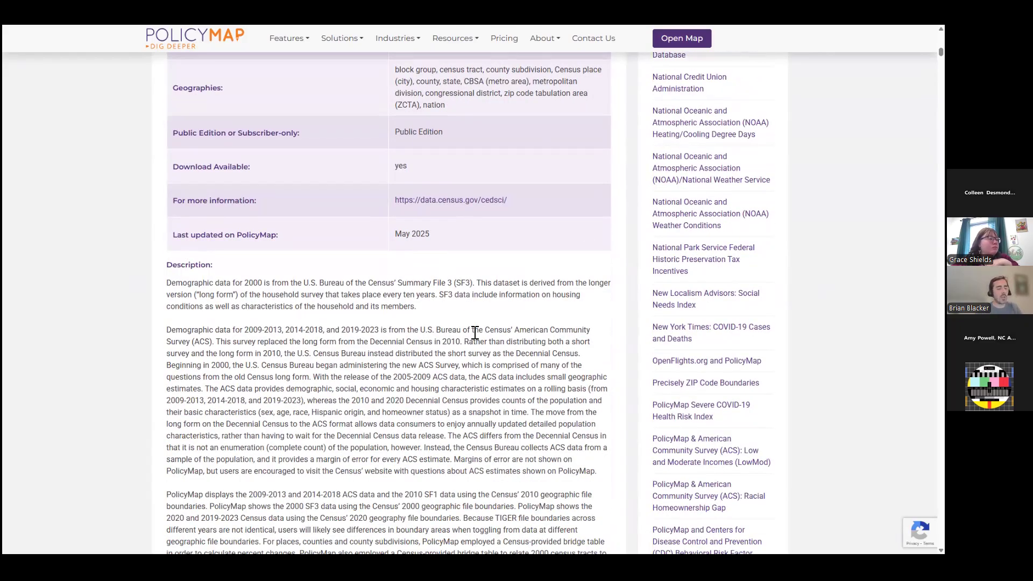
pyautogui.scroll(-2, 488, 333)
# Return to the Interact for Health map and close the uninsured households layer description.
pyautogui.press('F11')
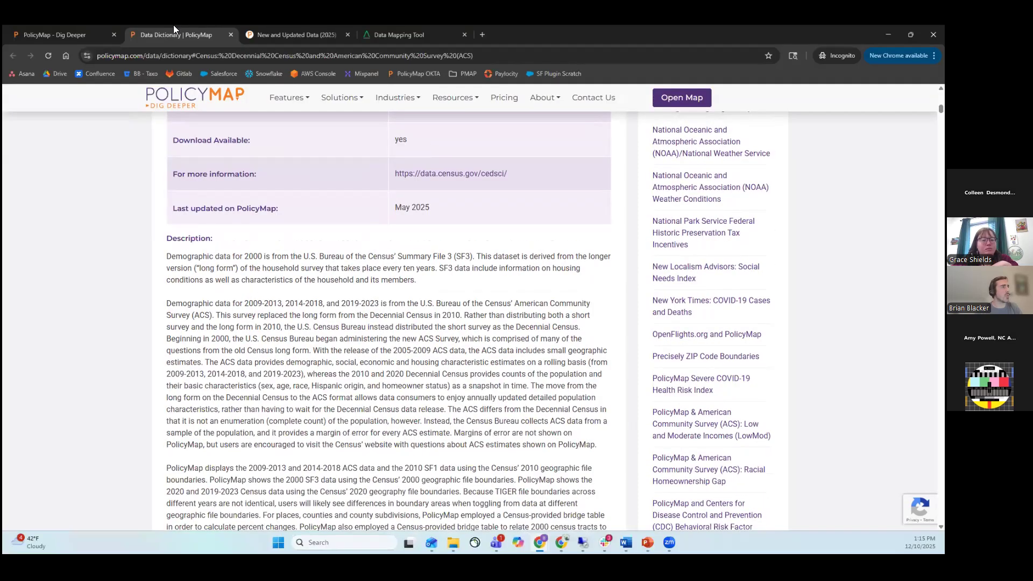
pyautogui.click(71, 38)
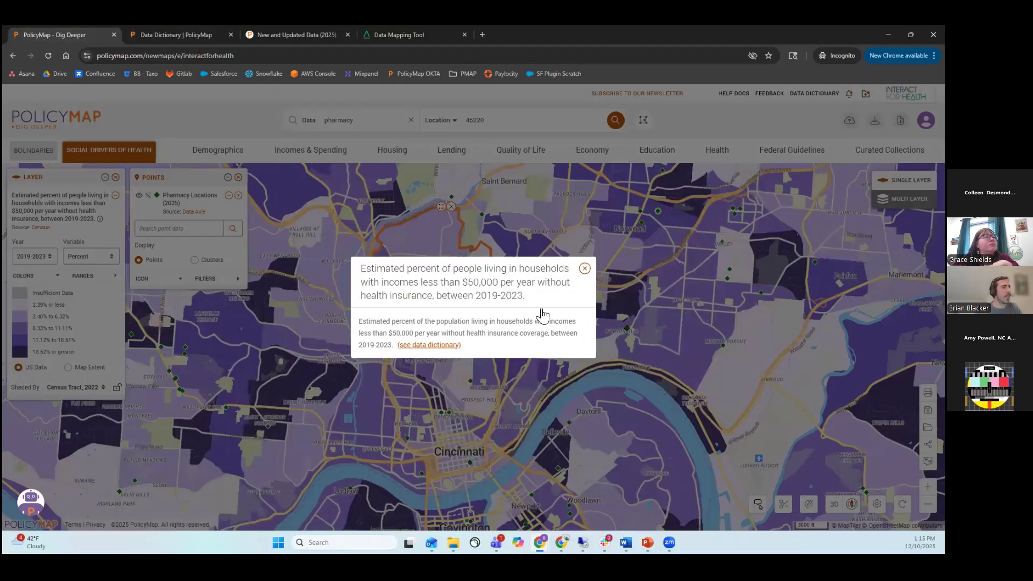
pyautogui.press('F11')
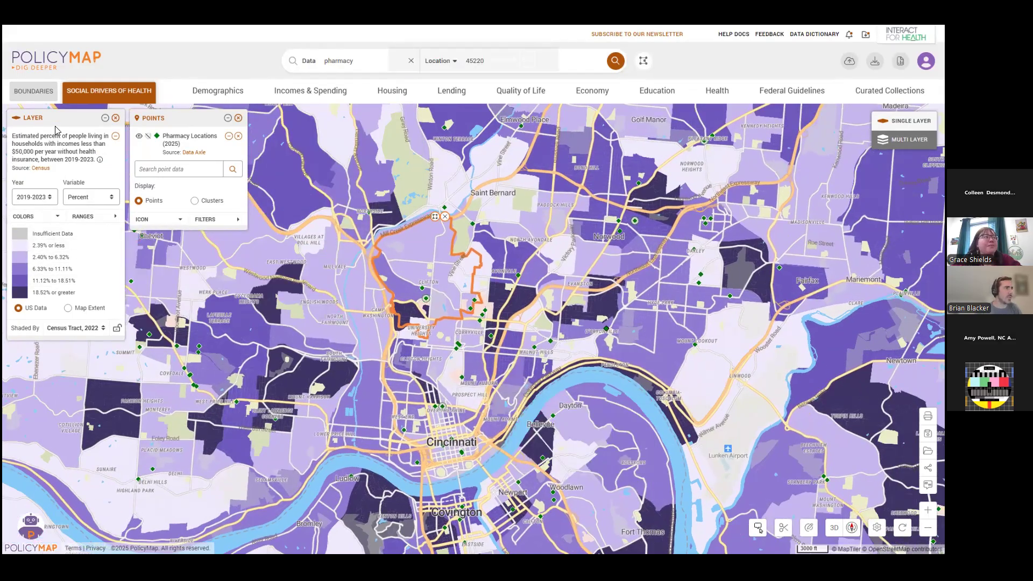
# Check the layer's available years, preview its variable as Percent change (5 years), and set it back to Percent.
pyautogui.click(47, 203)
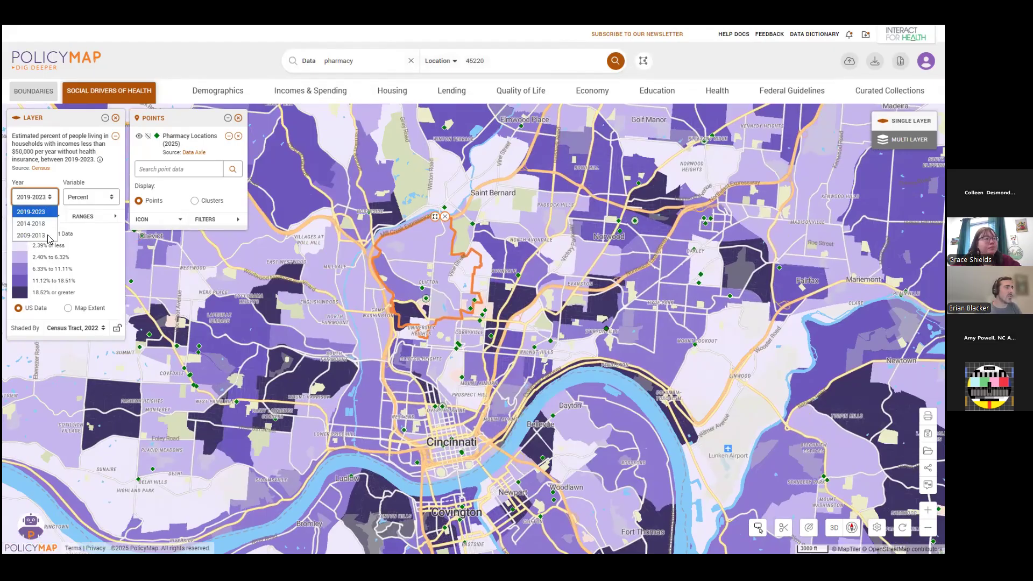
pyautogui.press('Escape')
pyautogui.click(113, 199)
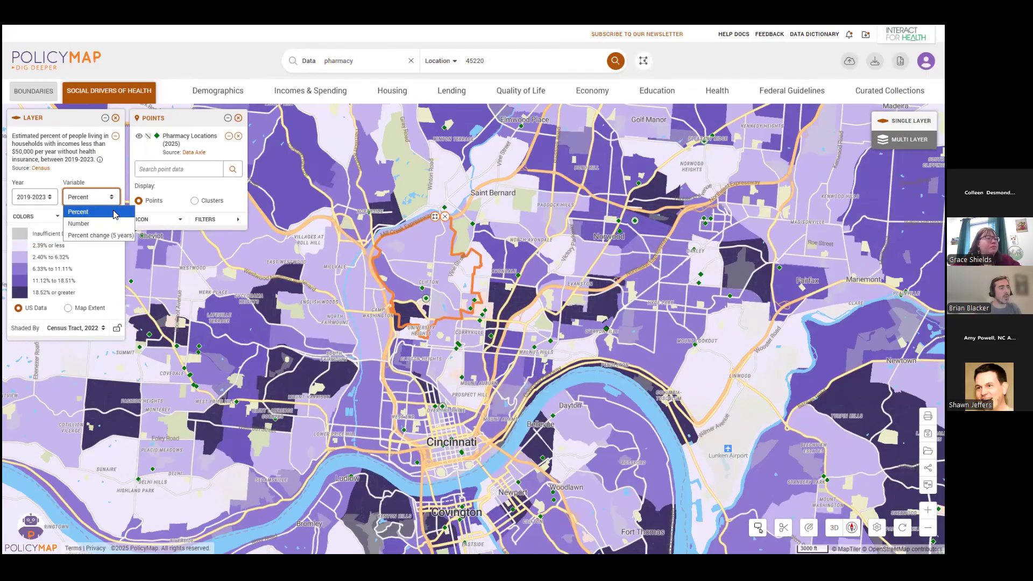
pyautogui.click(123, 238)
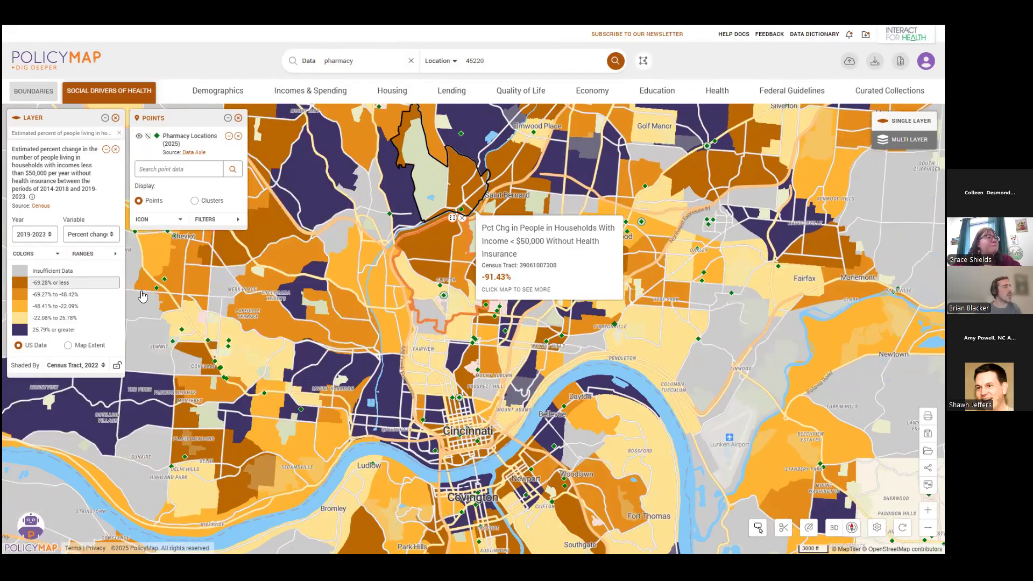
pyautogui.click(88, 235)
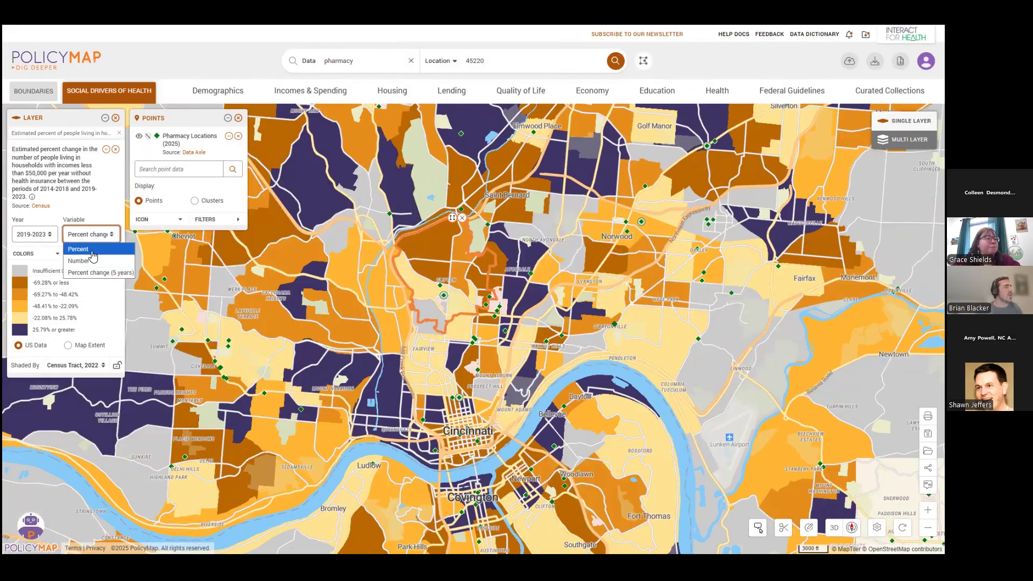
pyautogui.click(92, 249)
# Look at the layer's standard color ranges and the custom color range editor, and close both without saving.
pyautogui.click(26, 239)
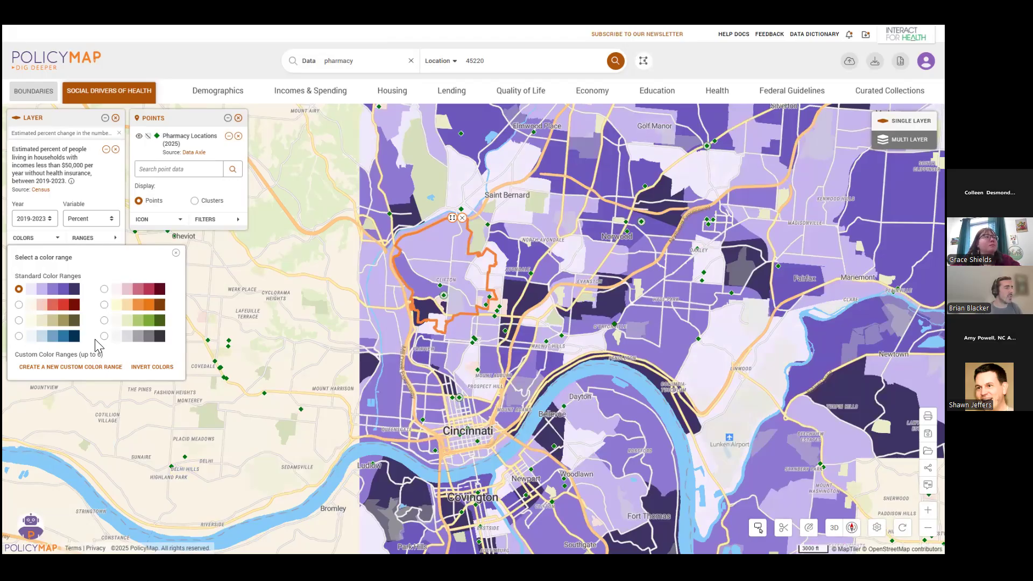
pyautogui.click(83, 373)
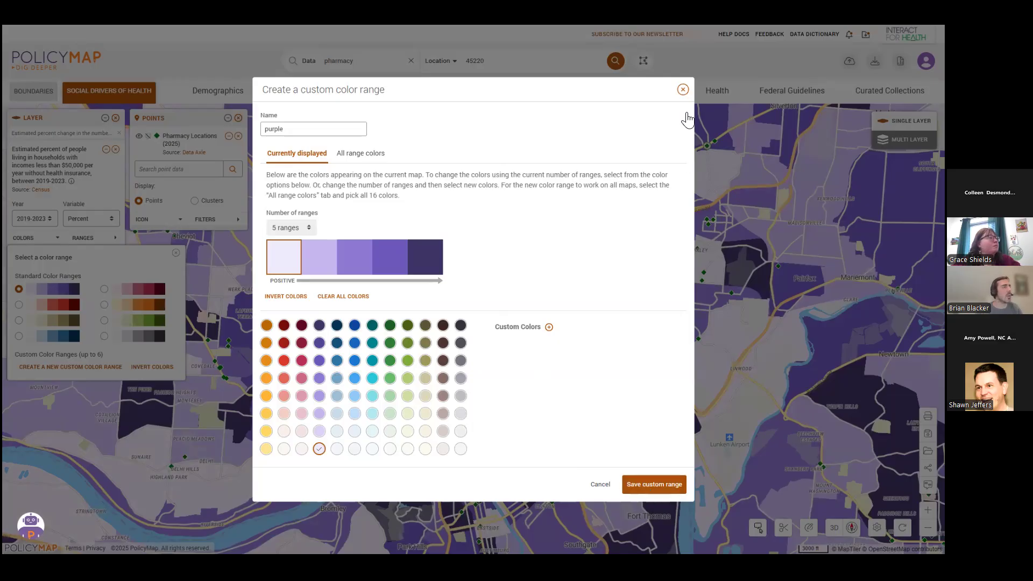
pyautogui.click(683, 89)
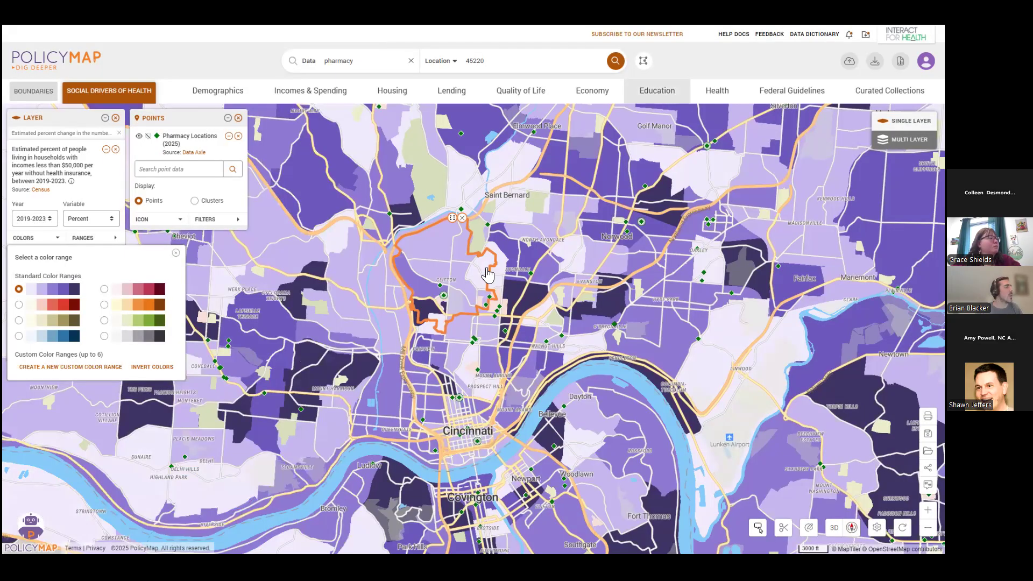
pyautogui.click(52, 243)
# Keep 5 ranges for the uninsured layer and move its upper three breaks to 25.00%, 16.45% and 9.11%.
pyautogui.moveTo(631, 382); pyautogui.dragTo(602, 356)
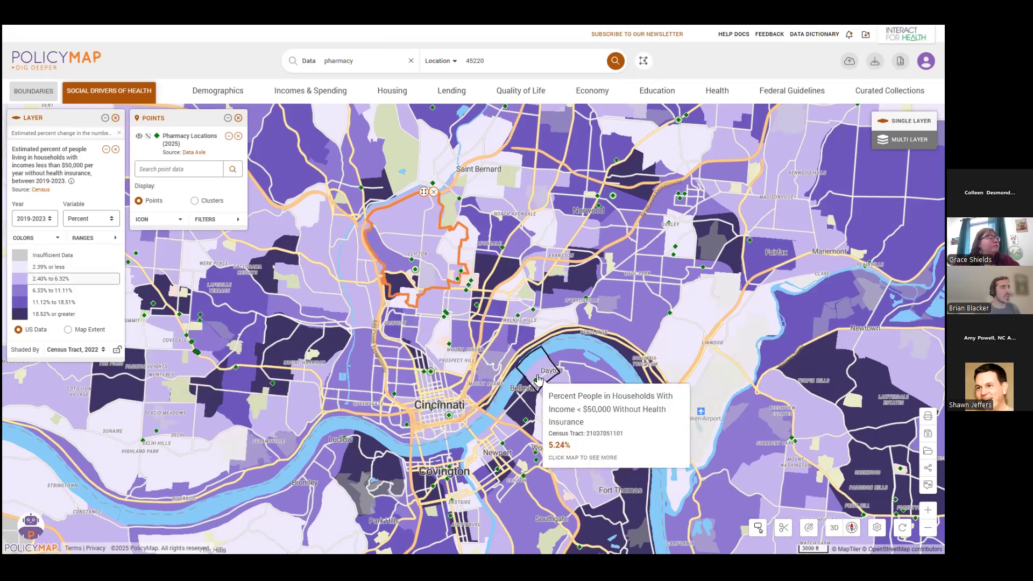
pyautogui.scroll(-2, 535, 370)
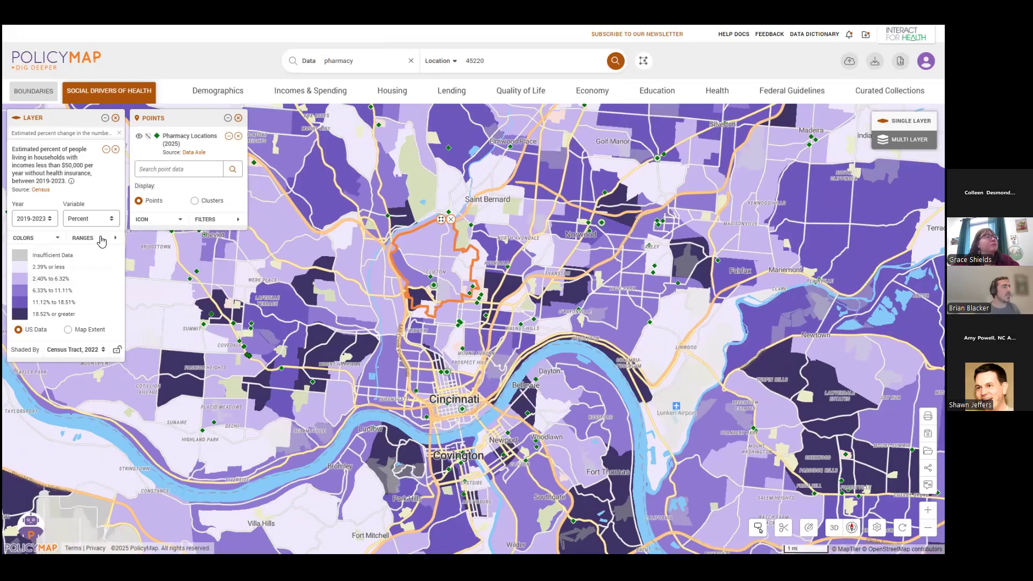
pyautogui.click(101, 240)
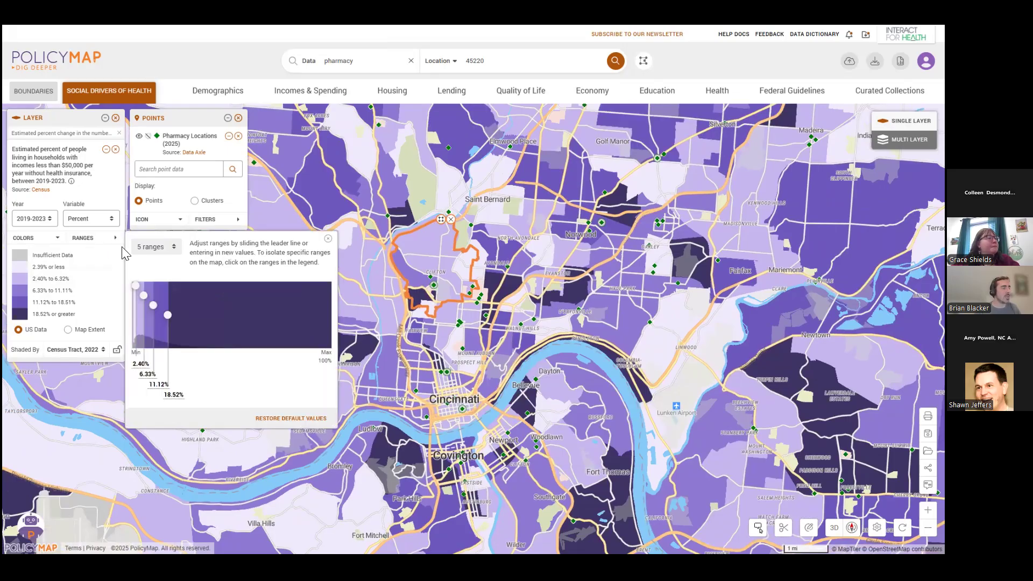
pyautogui.click(161, 248)
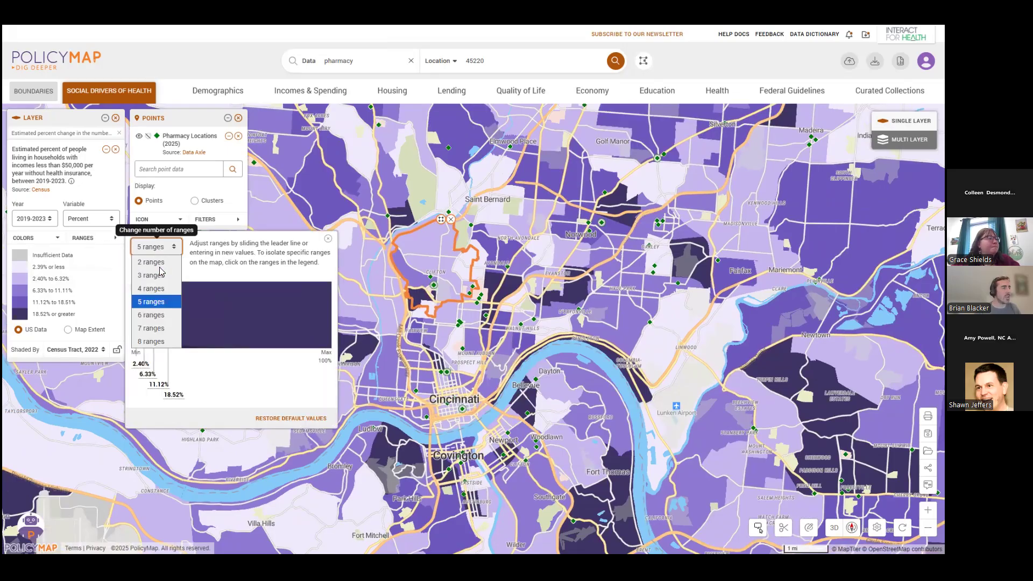
pyautogui.click(162, 249)
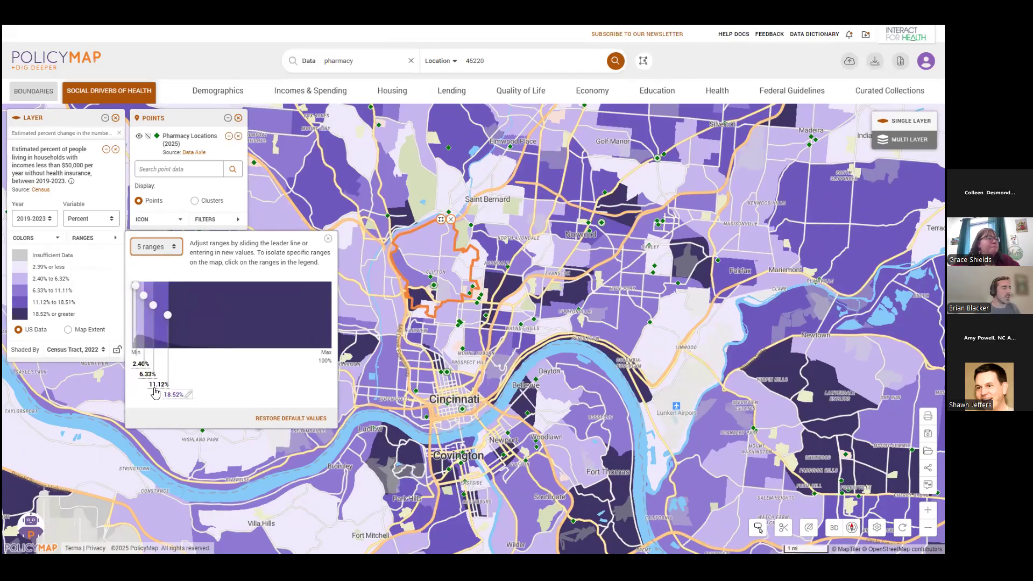
pyautogui.moveTo(168, 315); pyautogui.dragTo(182, 319)
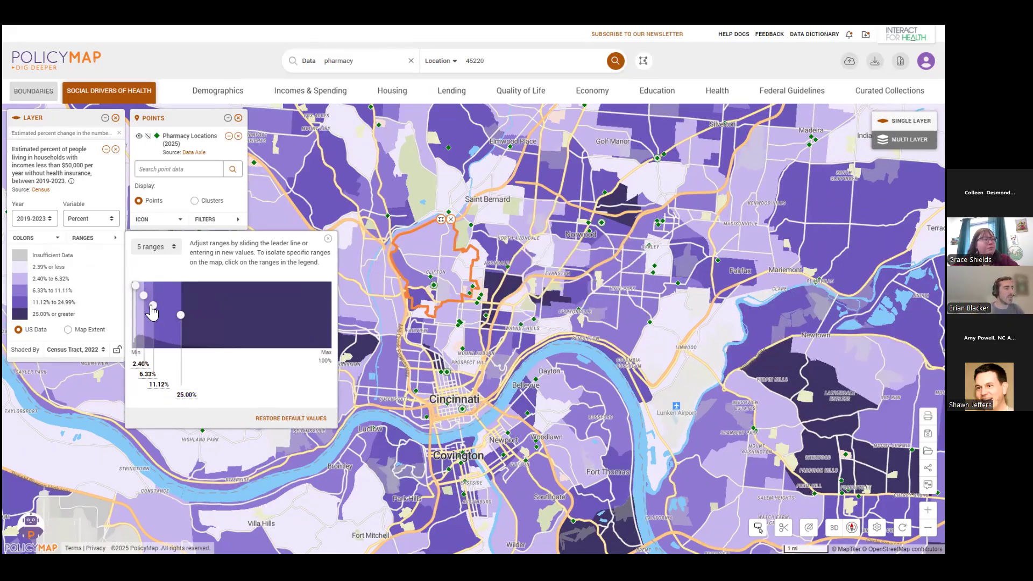
pyautogui.moveTo(154, 305); pyautogui.dragTo(164, 305)
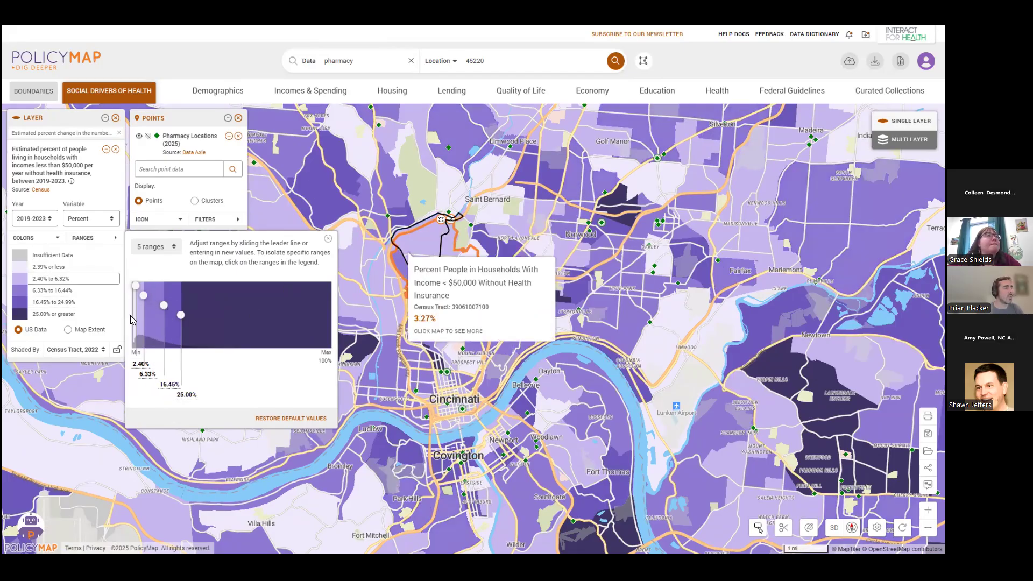
pyautogui.moveTo(149, 301); pyautogui.dragTo(150, 300)
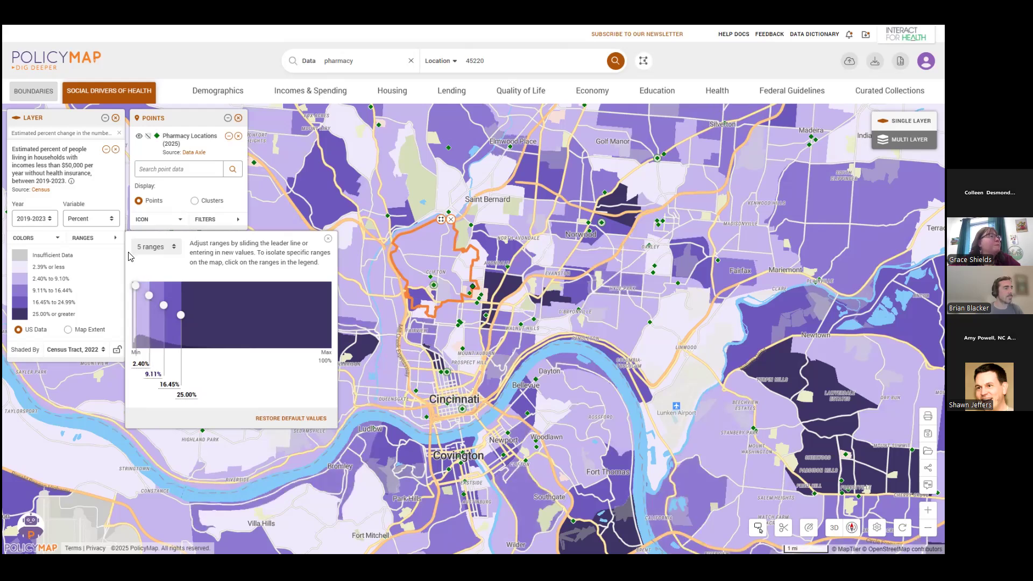
pyautogui.click(328, 238)
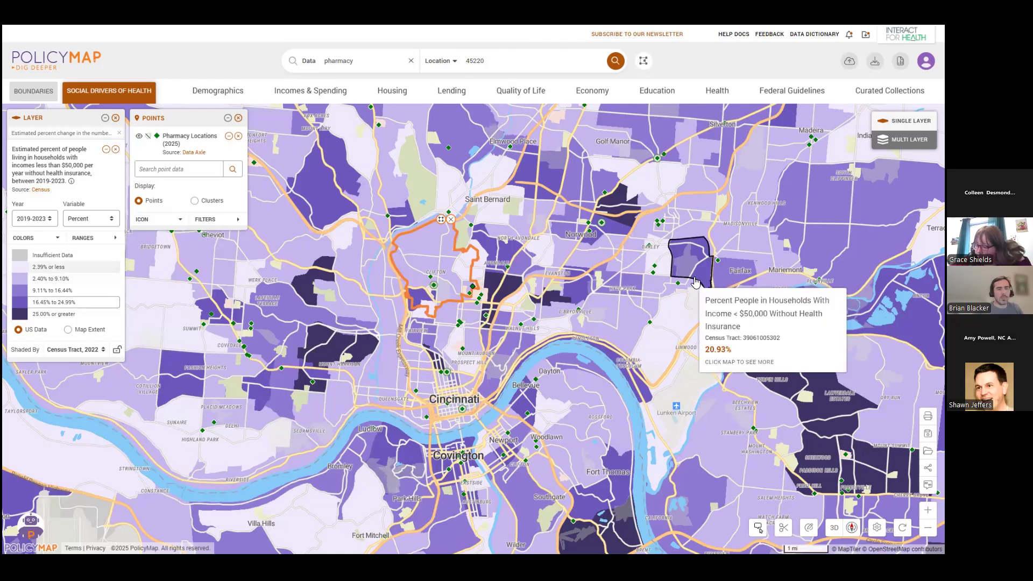
# Isolate the tracts in the 16.45% to 24.99% and 25.00% or greater ranges, and show all ranges again.
pyautogui.click(82, 238)
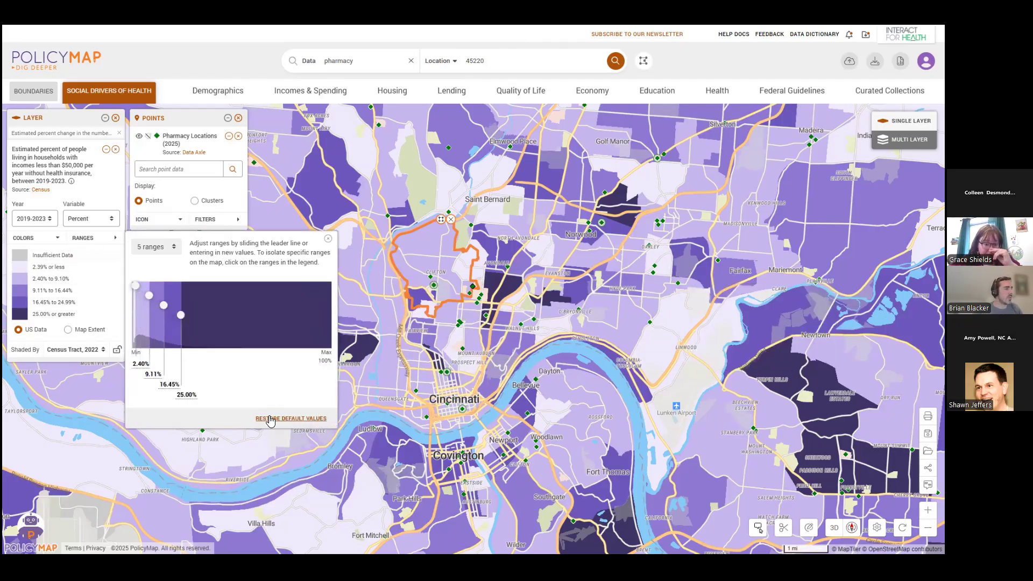
pyautogui.moveTo(649, 323); pyautogui.dragTo(641, 333)
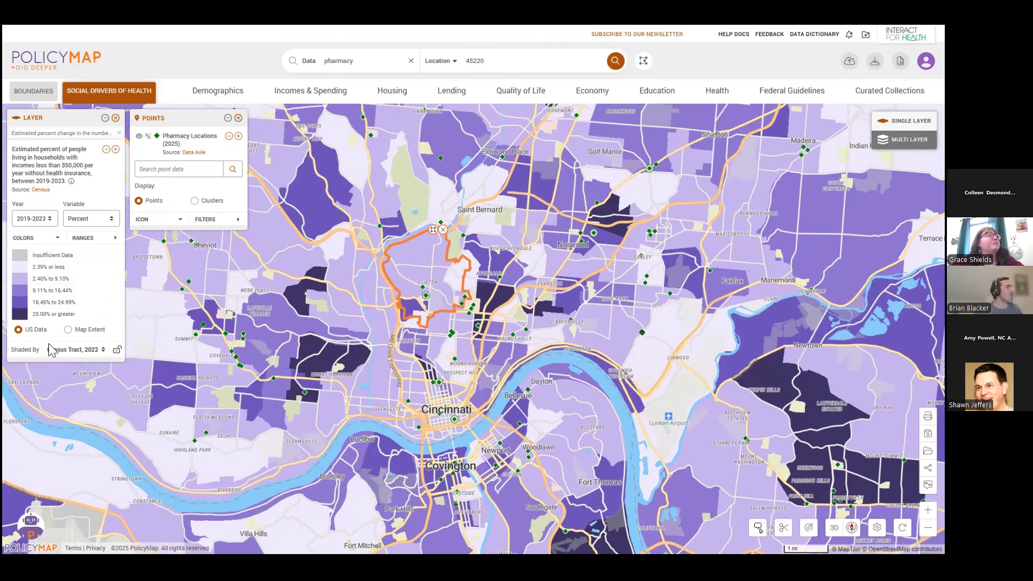
pyautogui.click(79, 312)
pyautogui.click(77, 302)
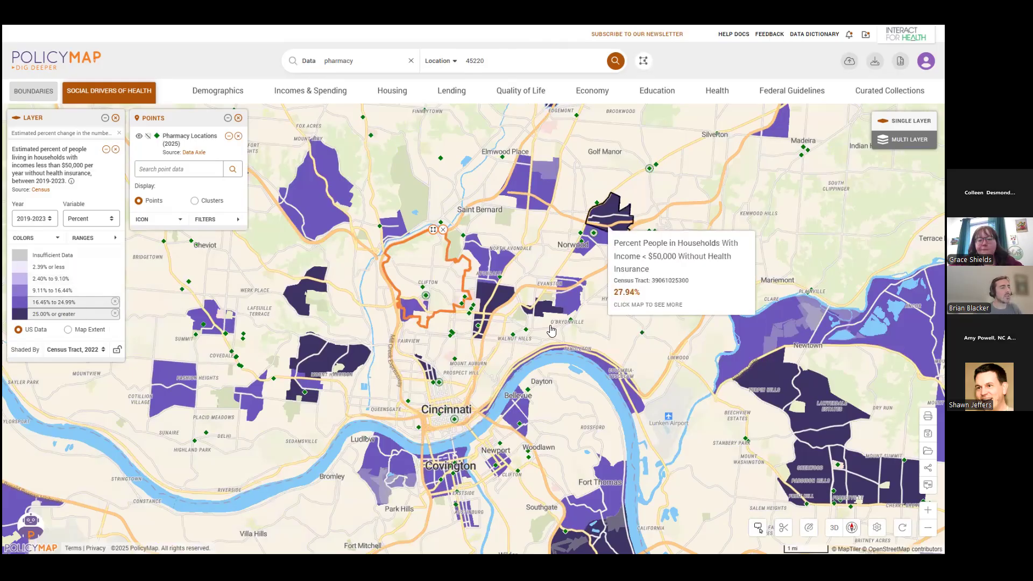
pyautogui.moveTo(557, 328); pyautogui.dragTo(577, 284)
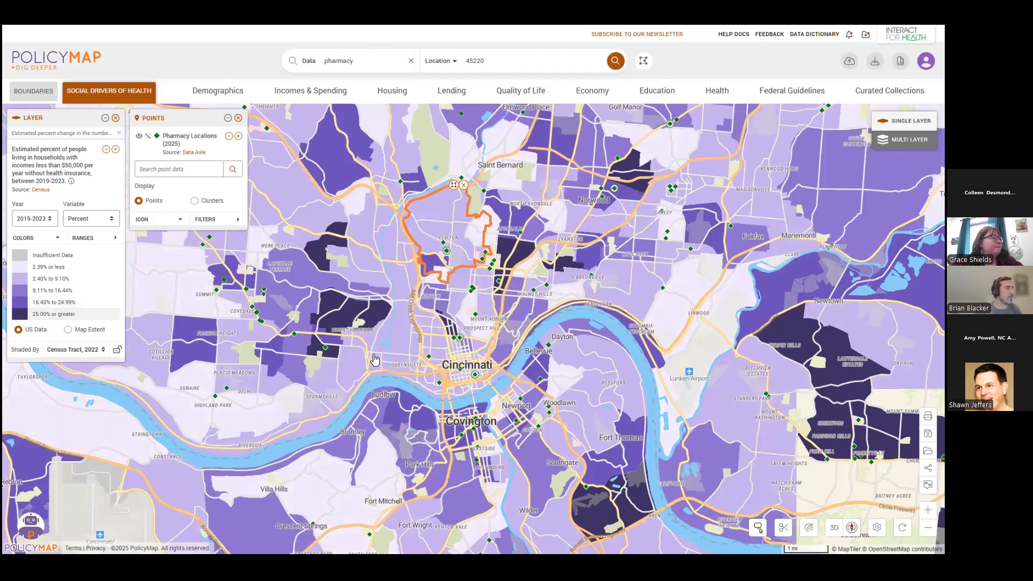
# Preview the layer shaded by Zip Code Tabulation Area, 2020, and return the shading to Census Tract, 2022.
pyautogui.scroll(-2, 438, 406)
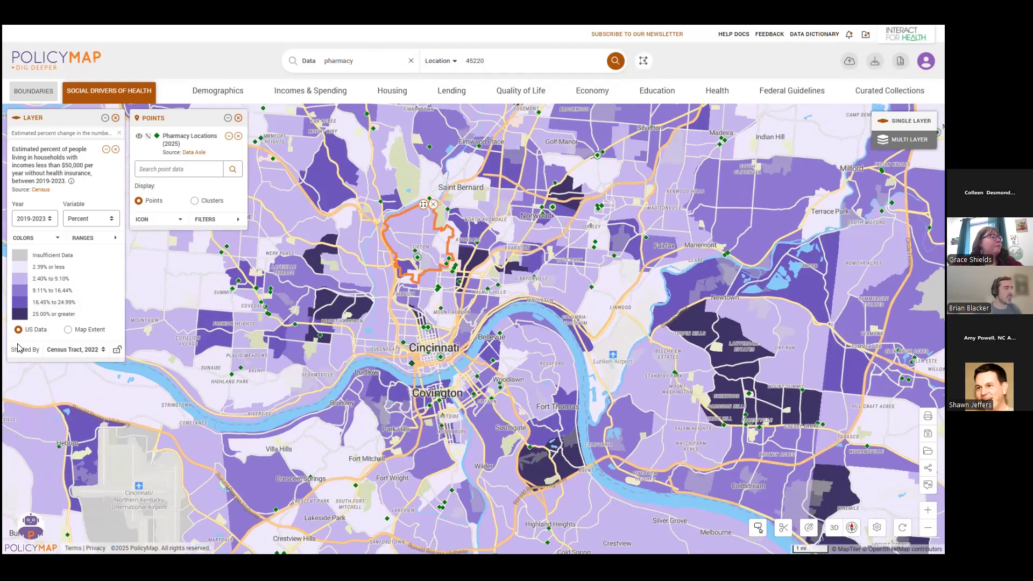
pyautogui.click(91, 351)
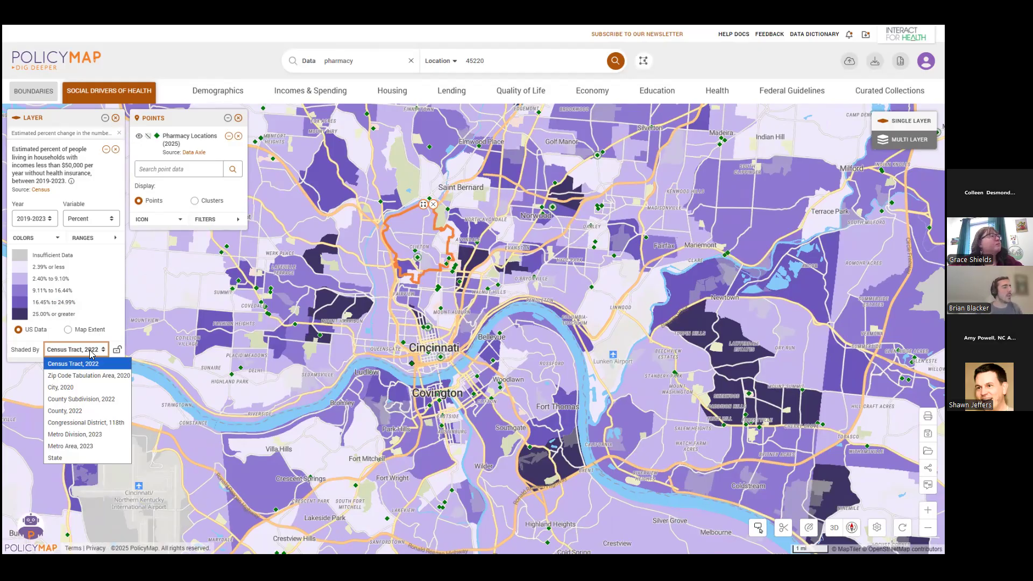
pyautogui.click(100, 377)
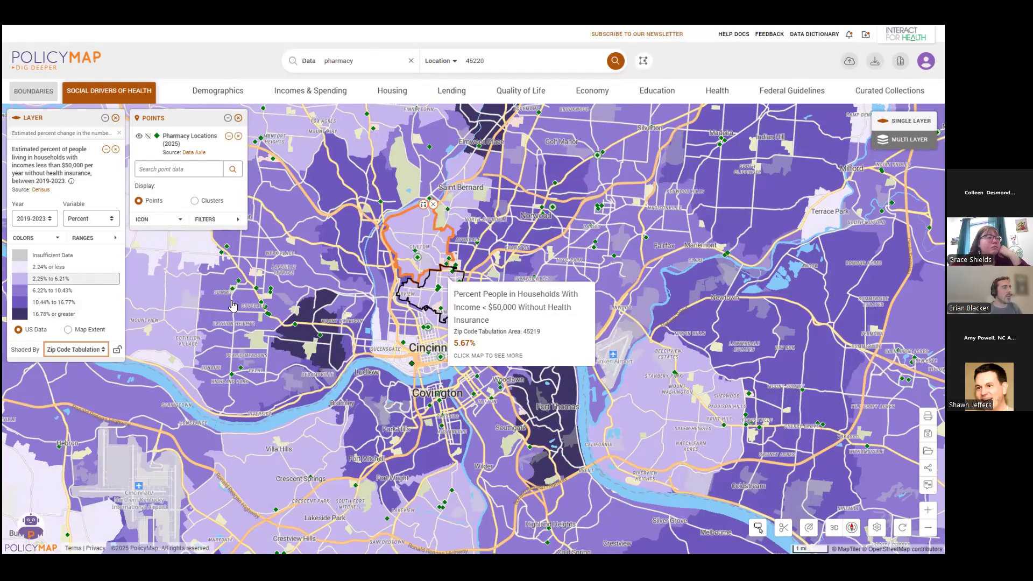
pyautogui.moveTo(338, 352)
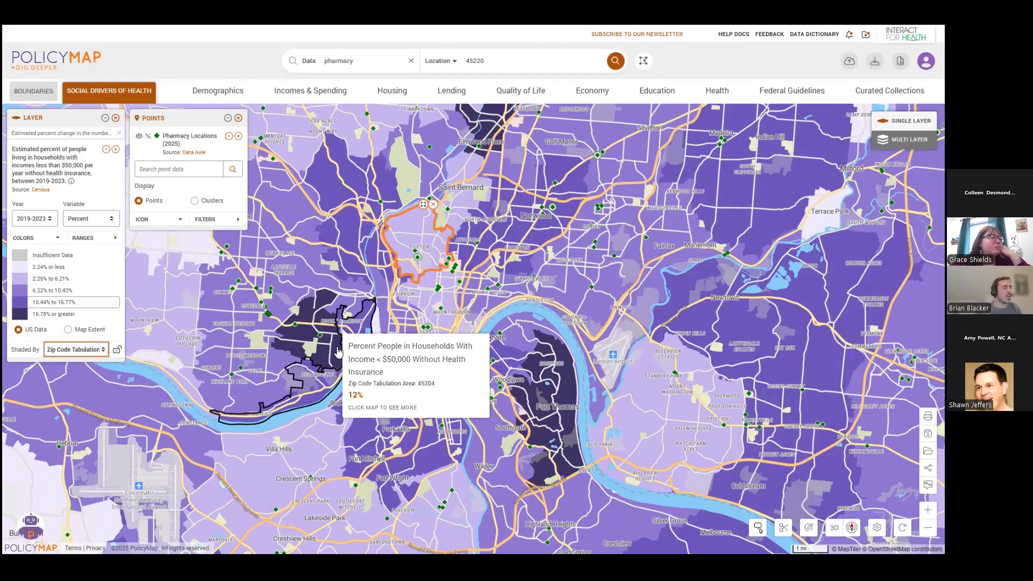
pyautogui.click(83, 350)
pyautogui.click(87, 365)
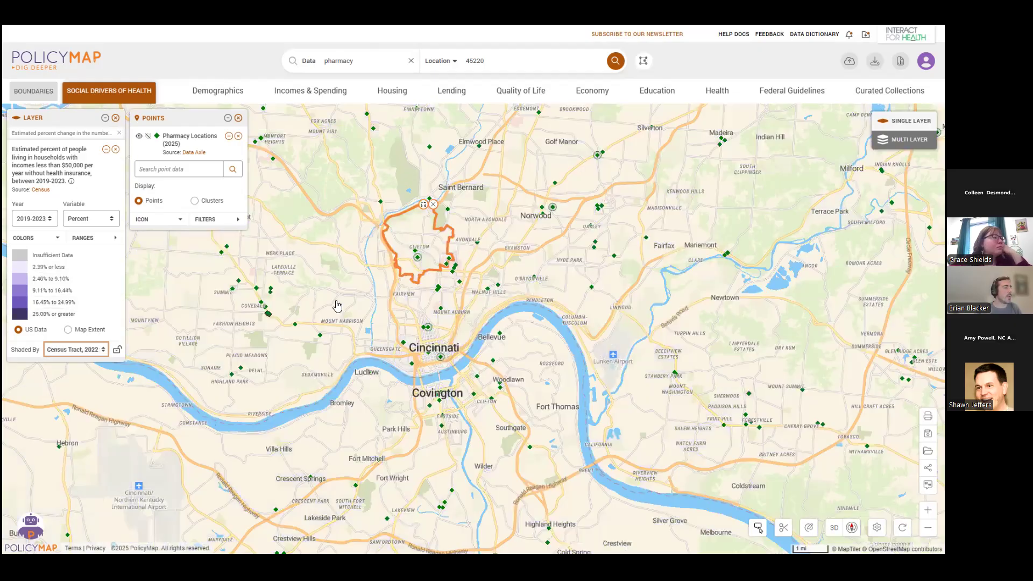
pyautogui.moveTo(447, 223); pyautogui.dragTo(443, 234)
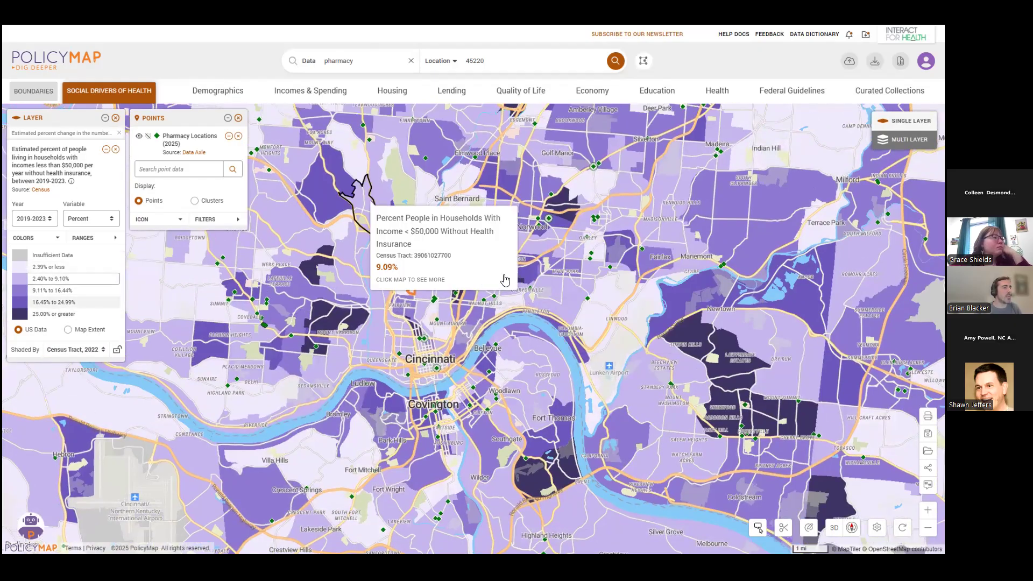
pyautogui.click(472, 278)
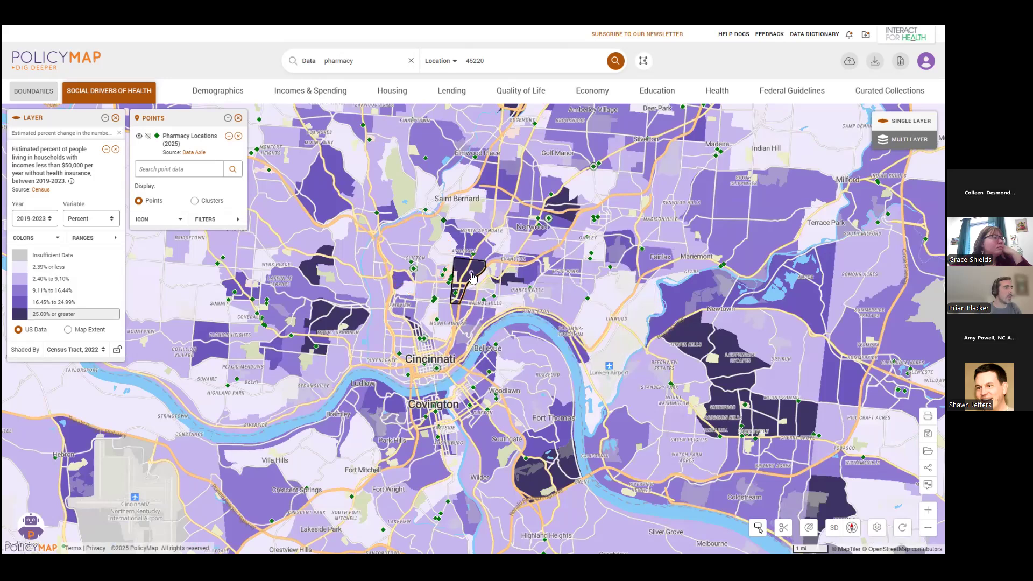
pyautogui.moveTo(432, 201)
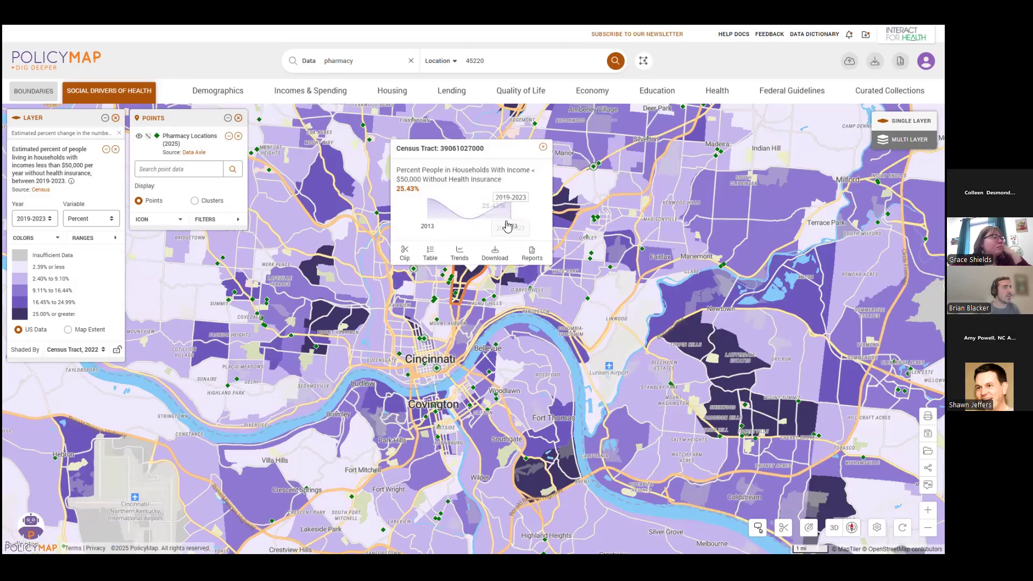
pyautogui.click(460, 257)
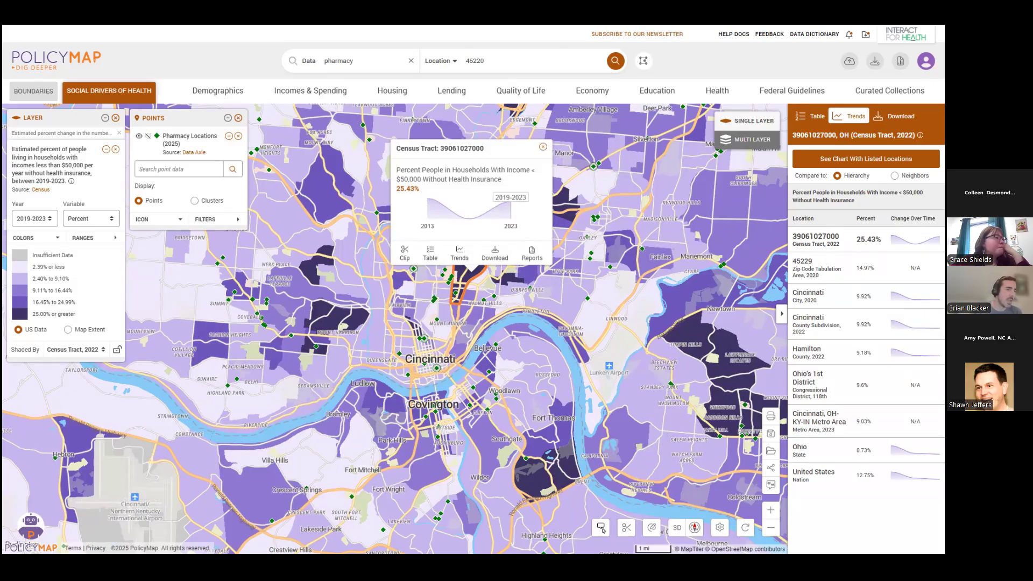
pyautogui.moveTo(896, 452)
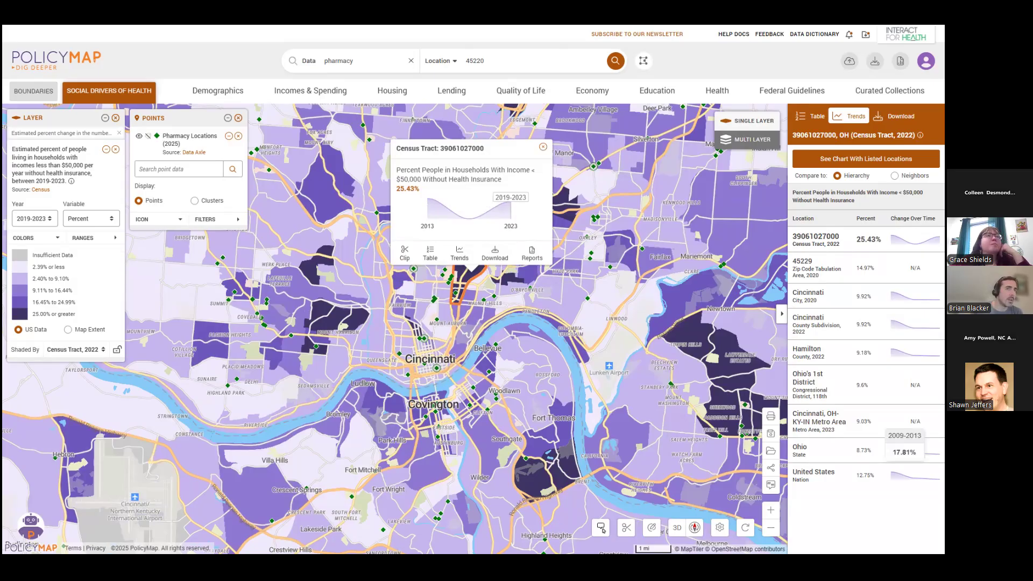
pyautogui.moveTo(915, 354)
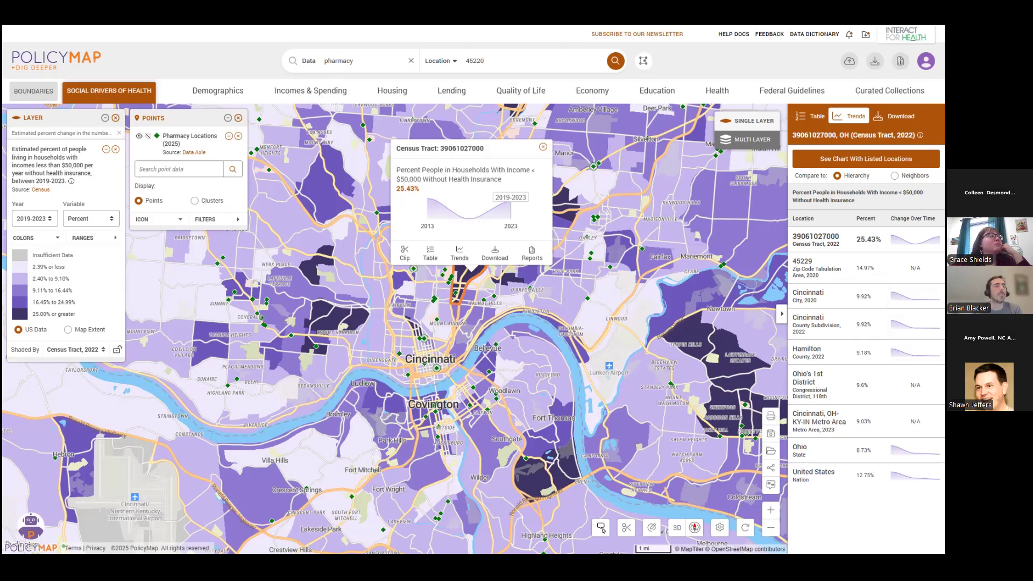
# Chart the tract's trend together with Hamilton County and Ohio, and close the chart and trends without exporting.
pyautogui.click(837, 159)
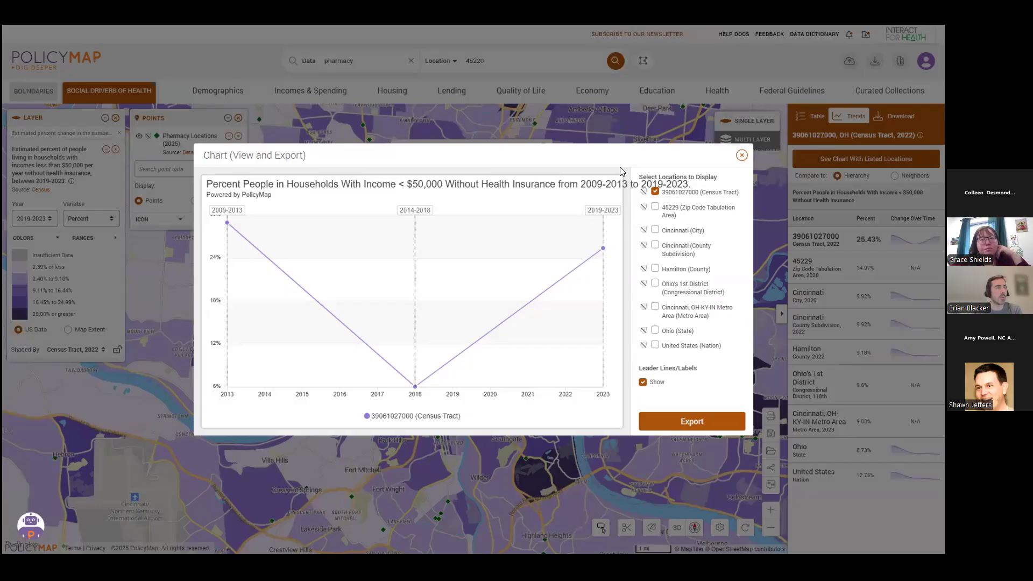
pyautogui.click(655, 269)
pyautogui.click(656, 331)
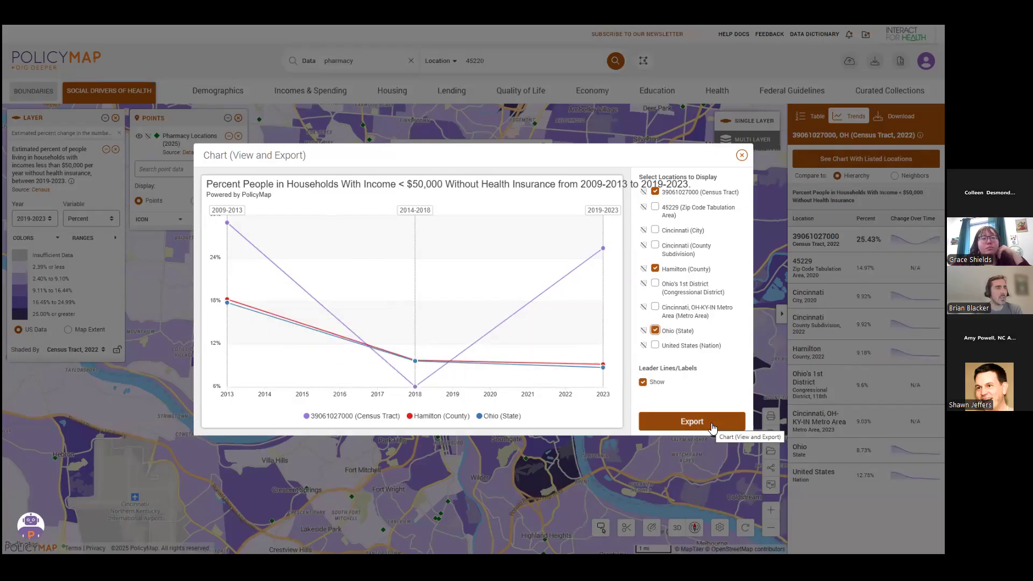
pyautogui.click(741, 156)
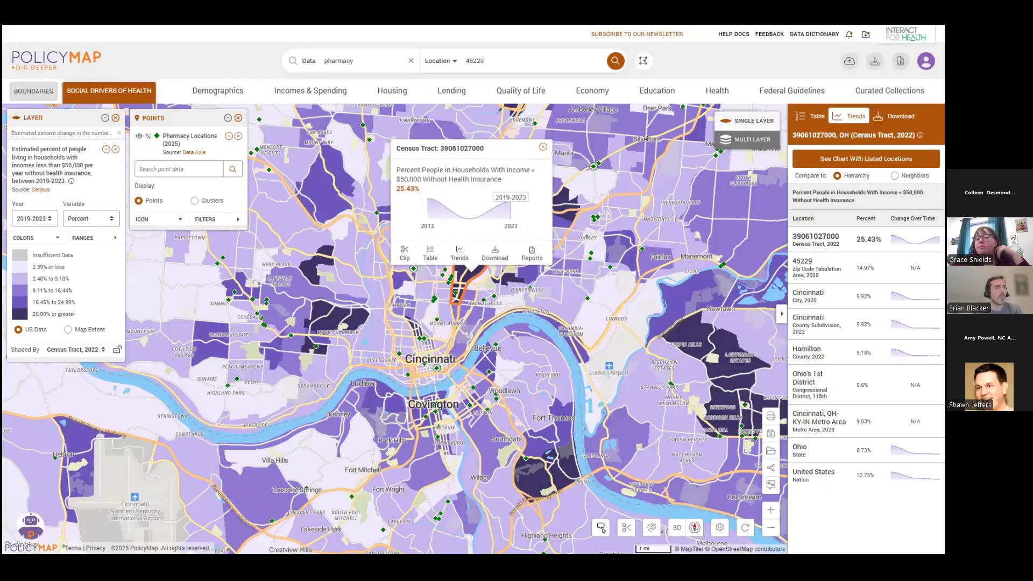
pyautogui.click(466, 257)
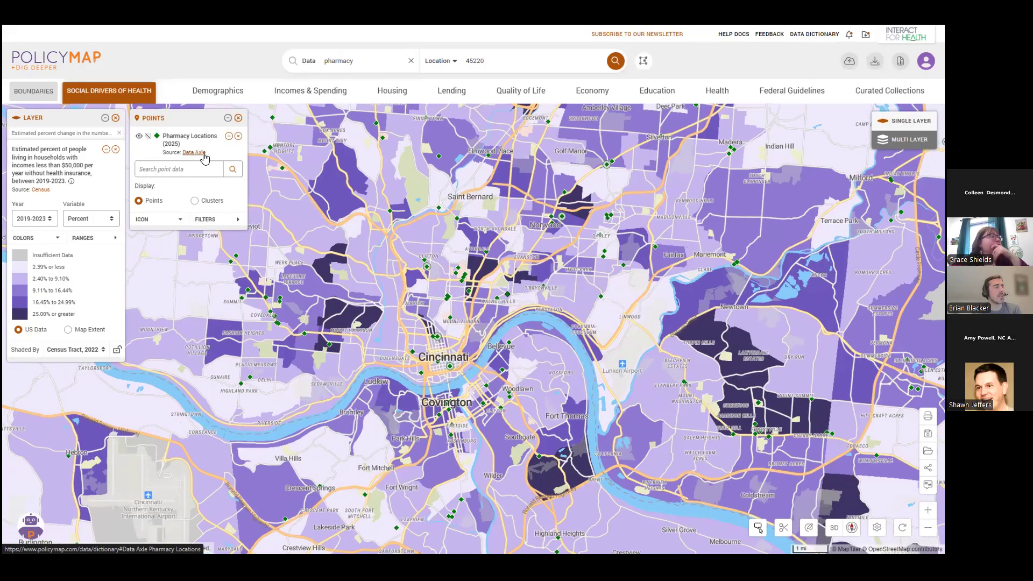
# Look at the pharmacy icon options, show the name labels of the pharmacy points, and hide the labels again.
pyautogui.click(181, 220)
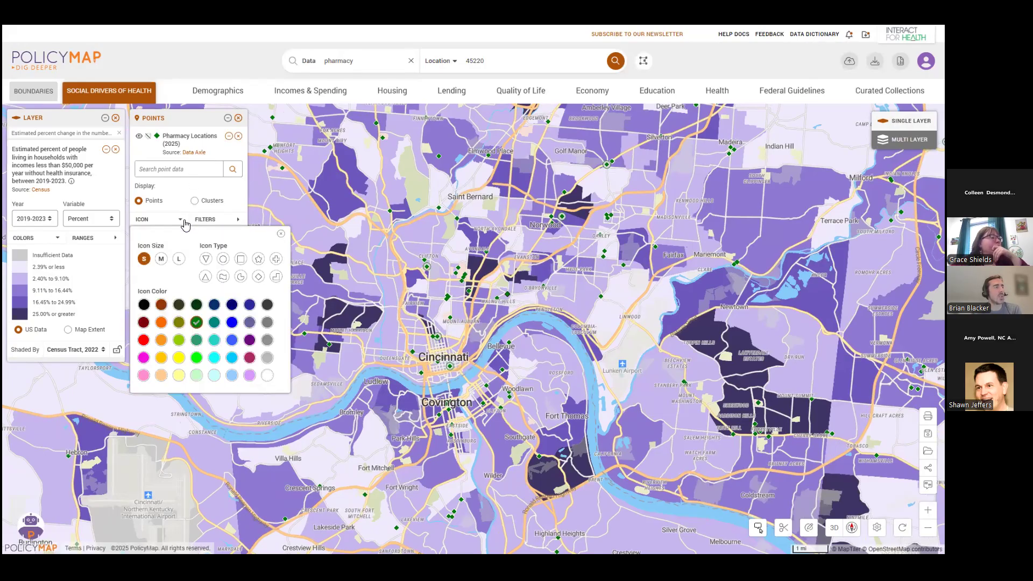
pyautogui.click(182, 221)
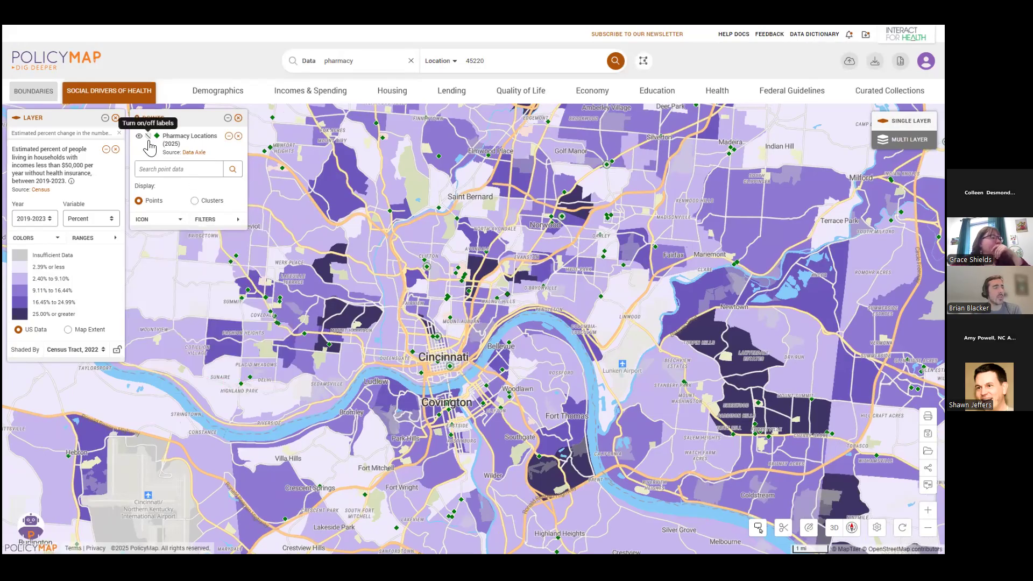
pyautogui.click(149, 141)
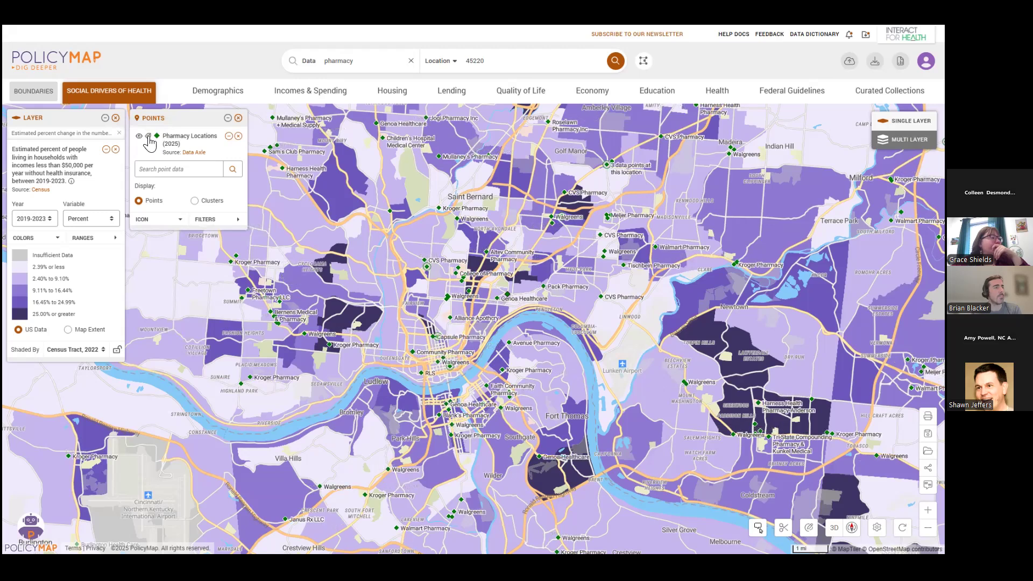
pyautogui.click(149, 141)
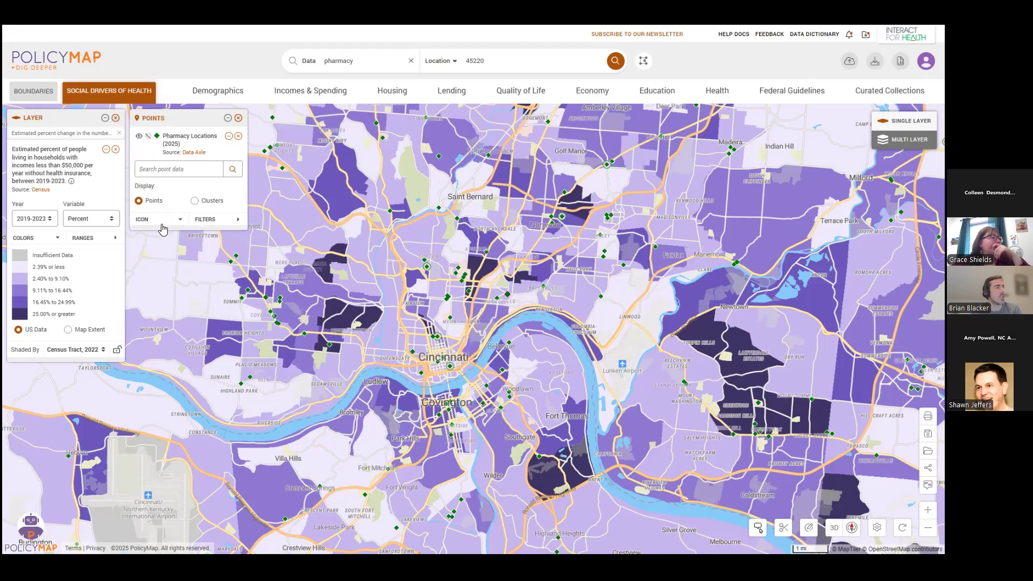
# Change the pharmacy location icons to dark orange squares.
pyautogui.click(167, 221)
pyautogui.click(223, 259)
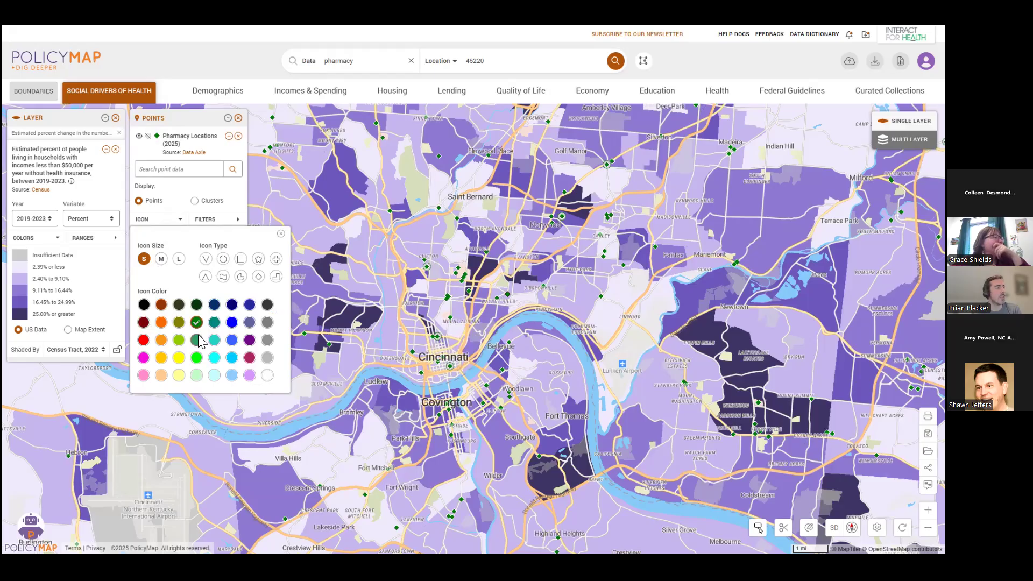
pyautogui.click(241, 258)
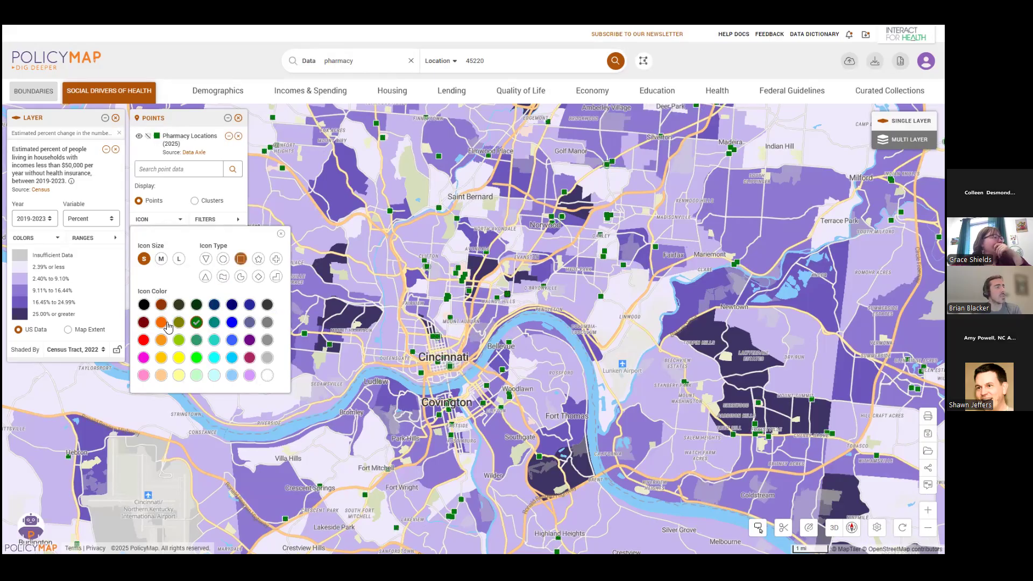
pyautogui.click(161, 322)
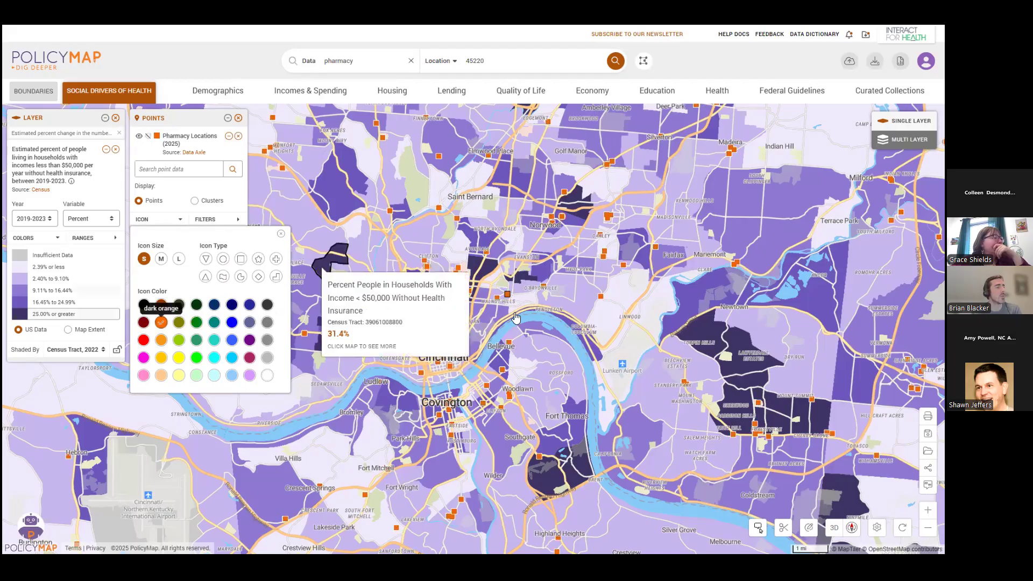
pyautogui.moveTo(609, 347); pyautogui.dragTo(666, 365)
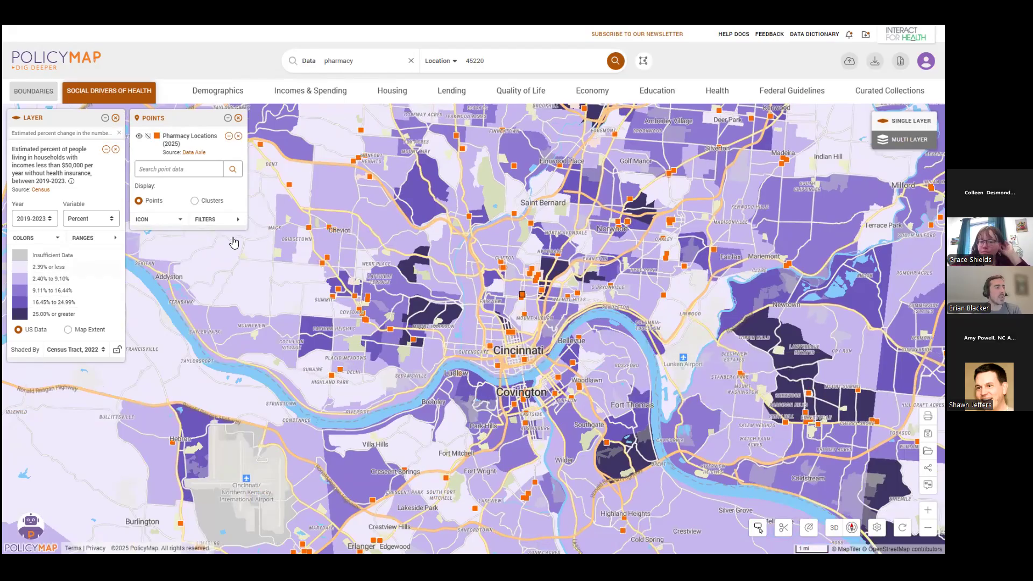
# Filter the pharmacy locations by parent chain to show only CVS and Walgreens.
pyautogui.click(233, 221)
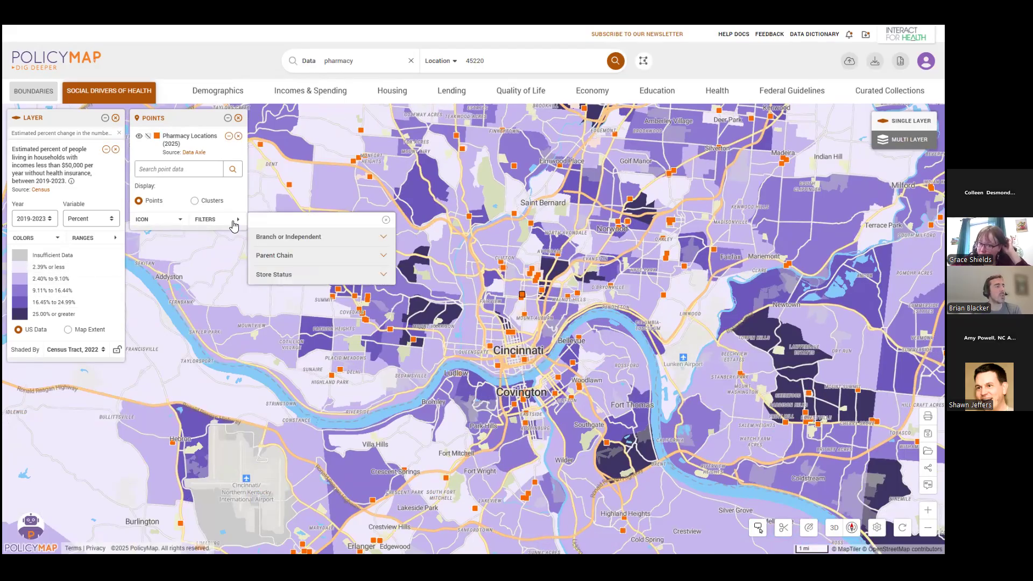
pyautogui.click(340, 258)
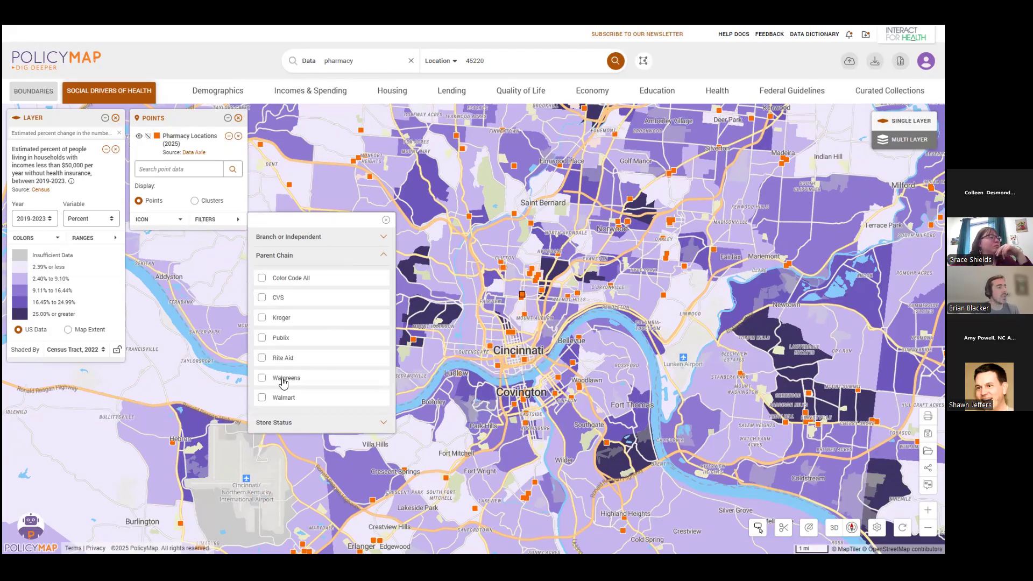
pyautogui.click(261, 297)
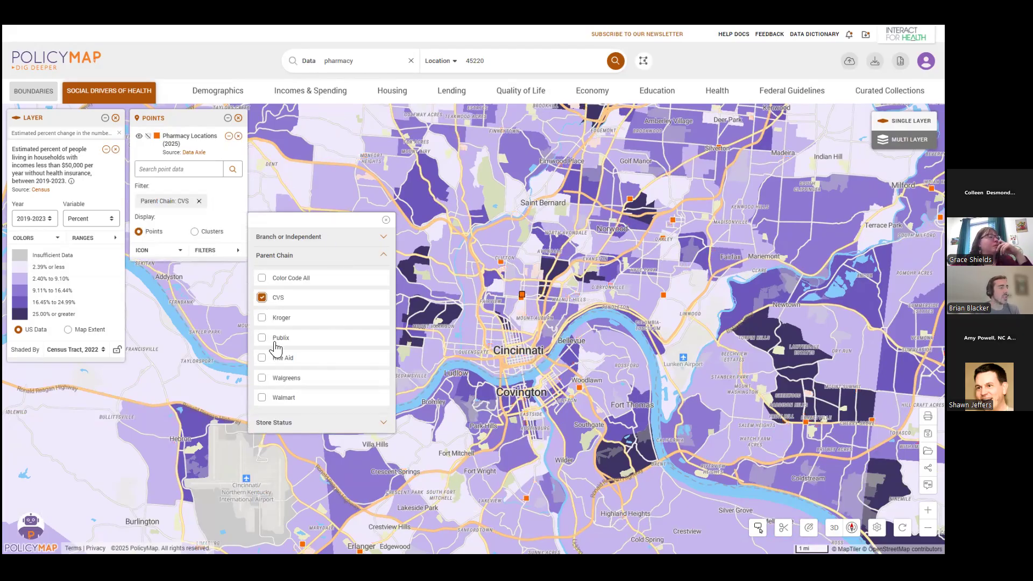
pyautogui.click(261, 378)
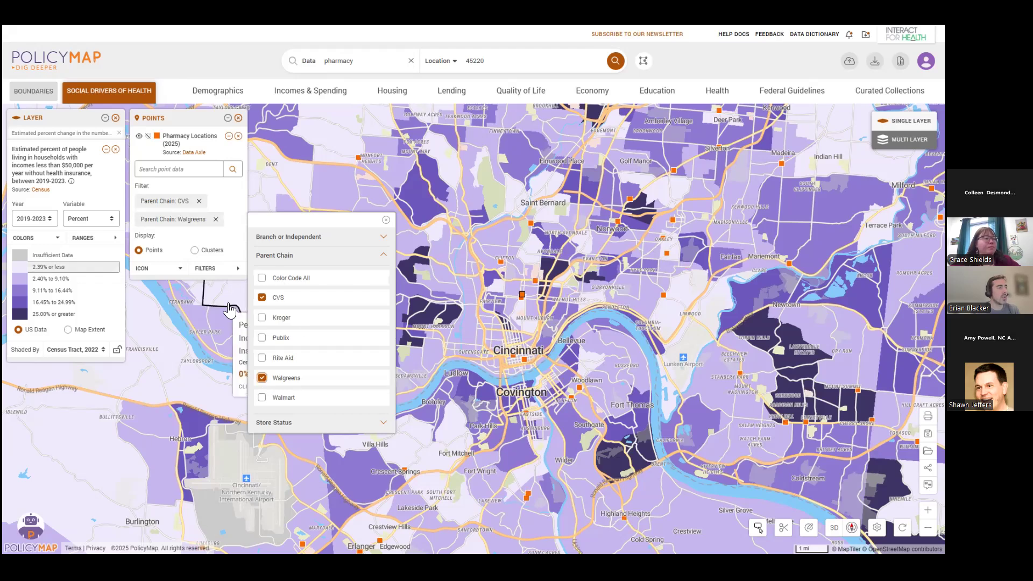
pyautogui.click(386, 223)
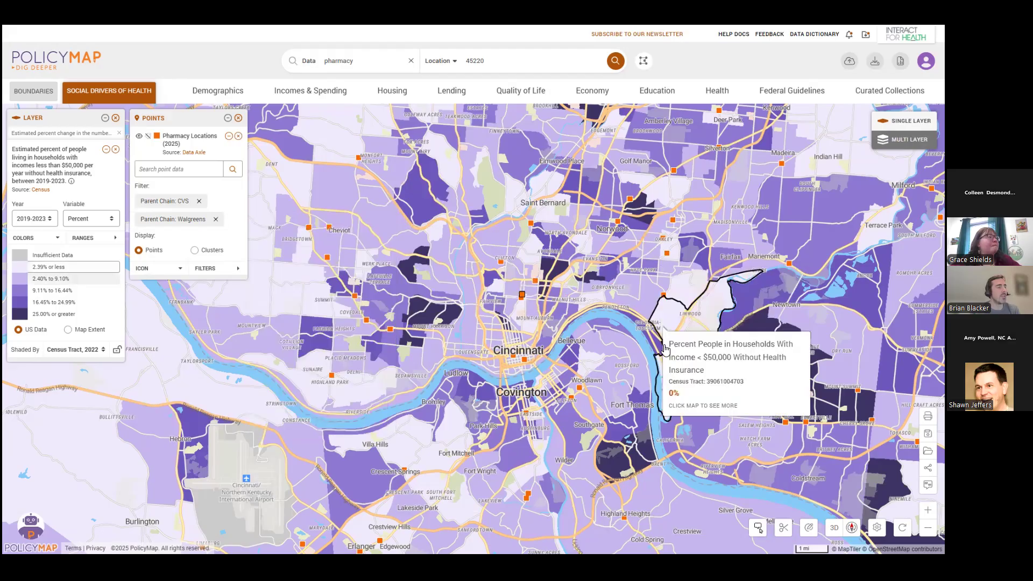
# Read the pharmacy information of the Walgreens point in Norwood, and close its details.
pyautogui.moveTo(722, 447); pyautogui.dragTo(728, 471)
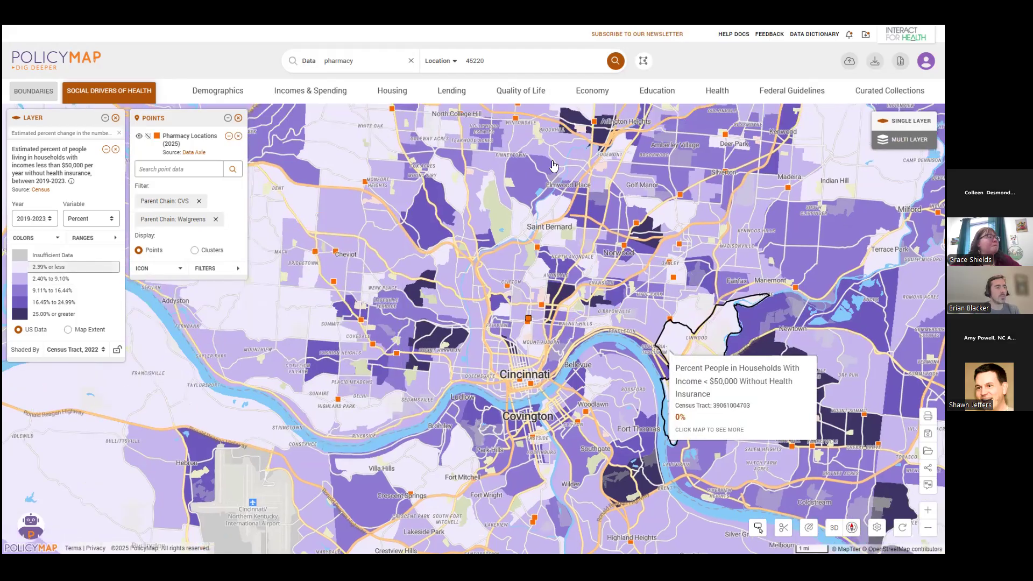
pyautogui.click(625, 246)
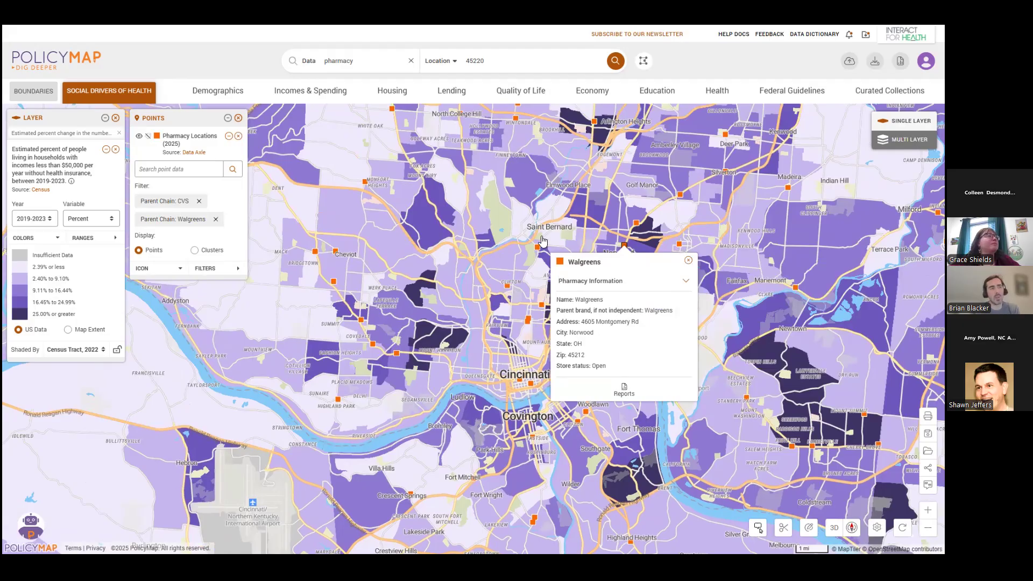
pyautogui.click(689, 260)
# Add the Lower State Legislative Districts (2024) boundaries to the map.
pyautogui.scroll(-1, 685, 262)
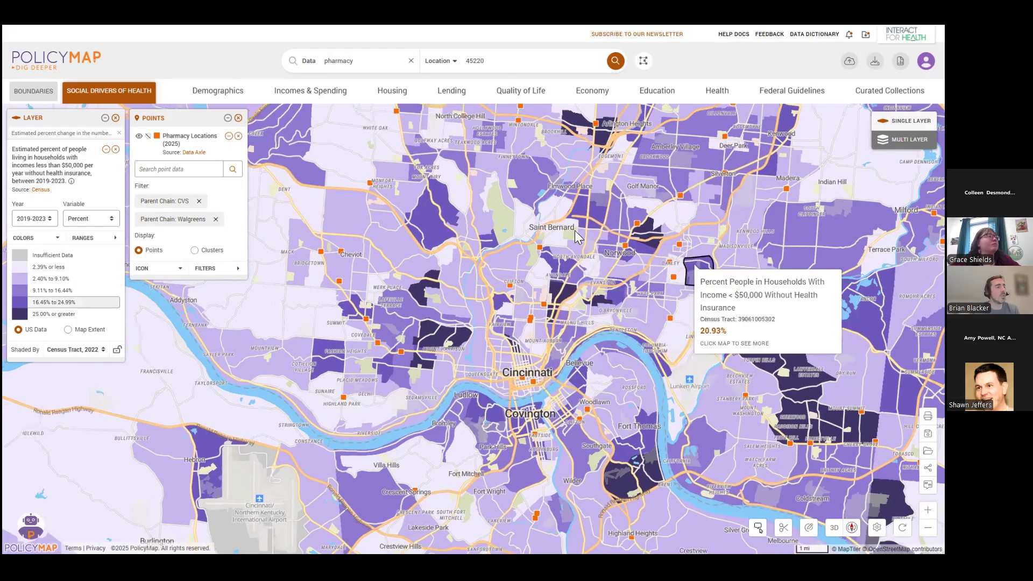
pyautogui.scroll(-2, 575, 230)
pyautogui.moveTo(691, 263); pyautogui.dragTo(581, 238)
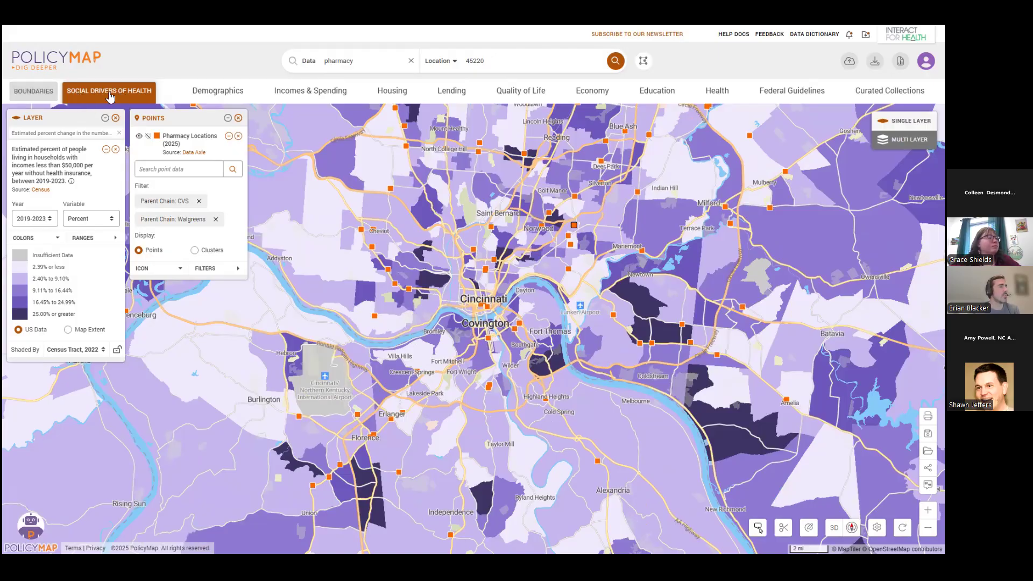
pyautogui.click(32, 94)
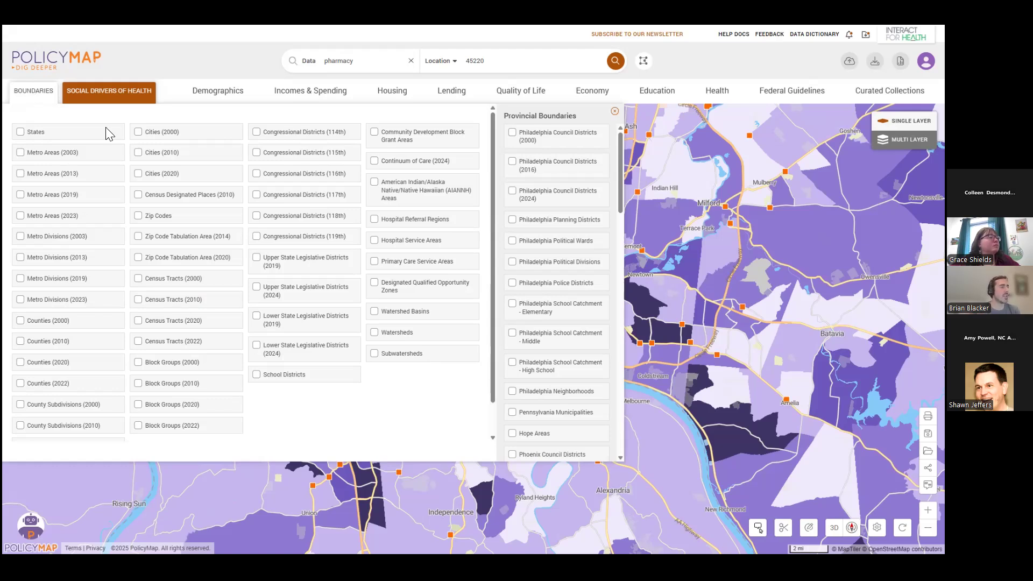
pyautogui.scroll(-1, 207, 401)
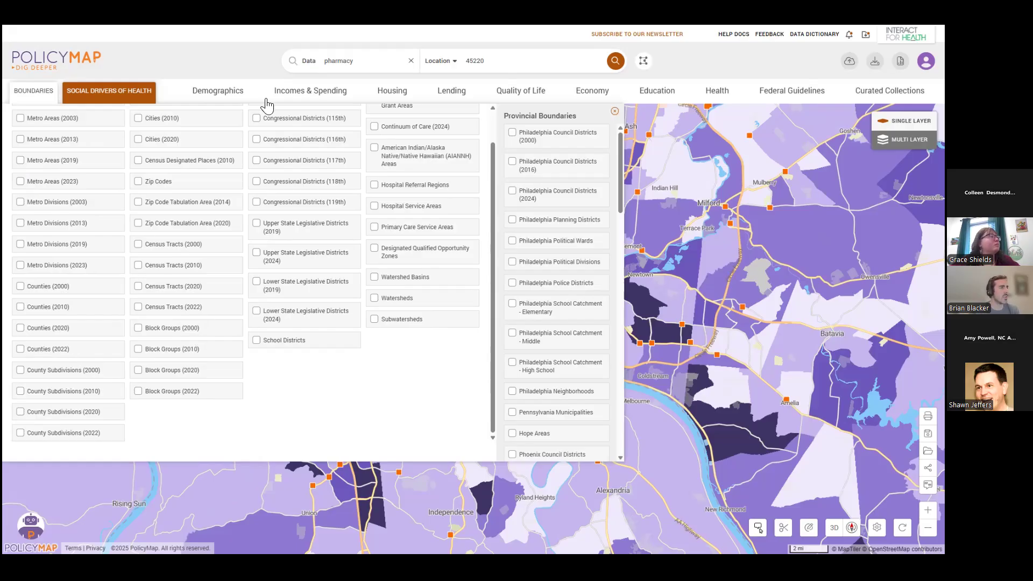
pyautogui.click(257, 313)
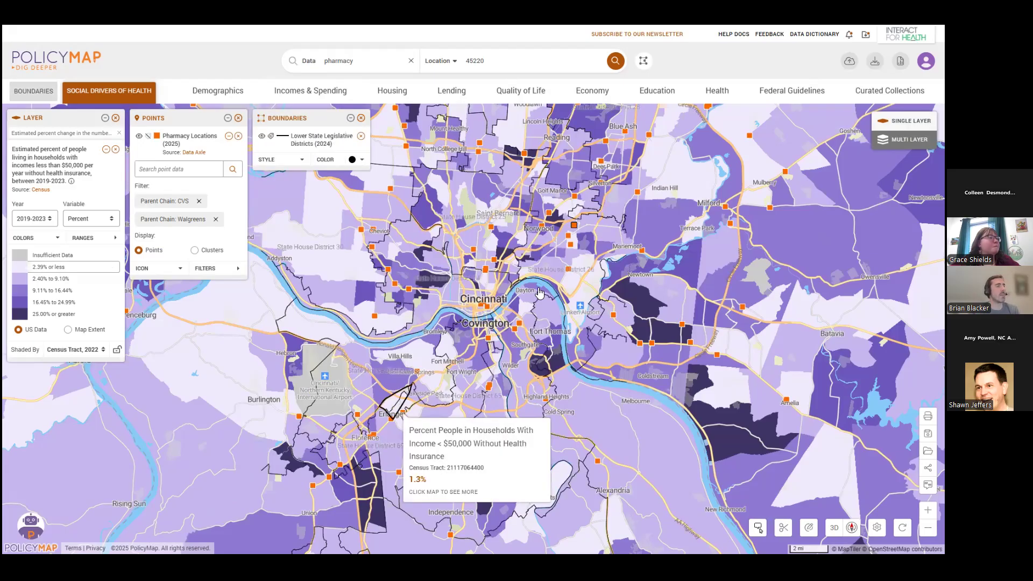
# Set the legislative district boundaries to medium line weight, try the large label font size, and set the labels back to medium.
pyautogui.scroll(1, 571, 324)
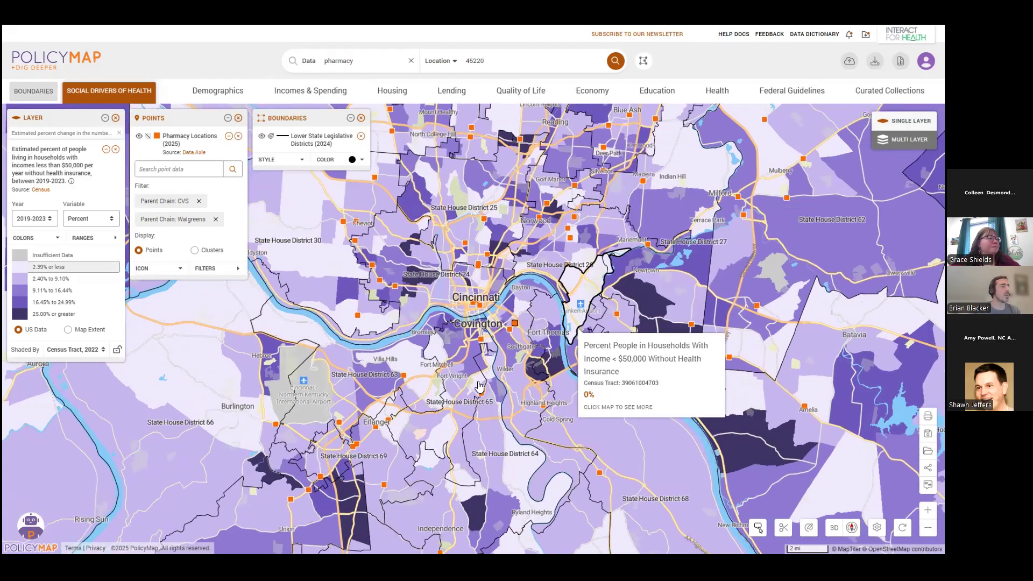
pyautogui.moveTo(574, 326); pyautogui.dragTo(570, 375)
pyautogui.moveTo(458, 349); pyautogui.dragTo(472, 373)
pyautogui.scroll(1, 485, 295)
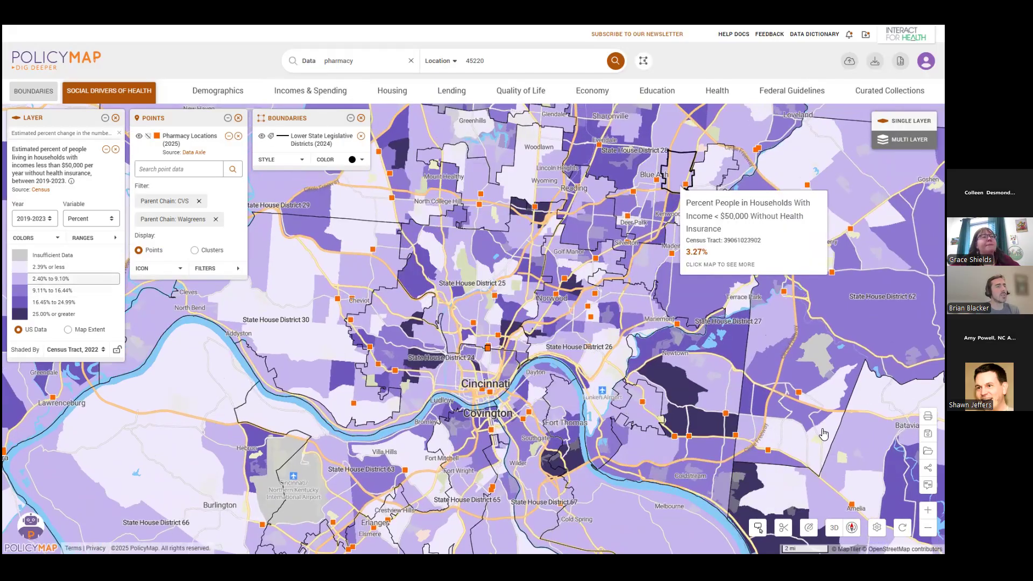
pyautogui.click(302, 162)
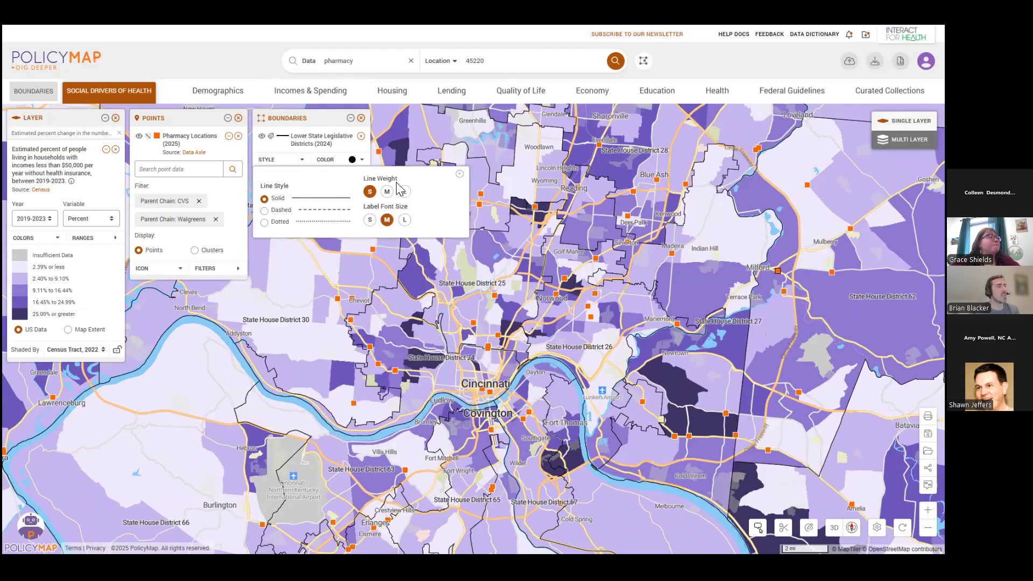
pyautogui.click(387, 192)
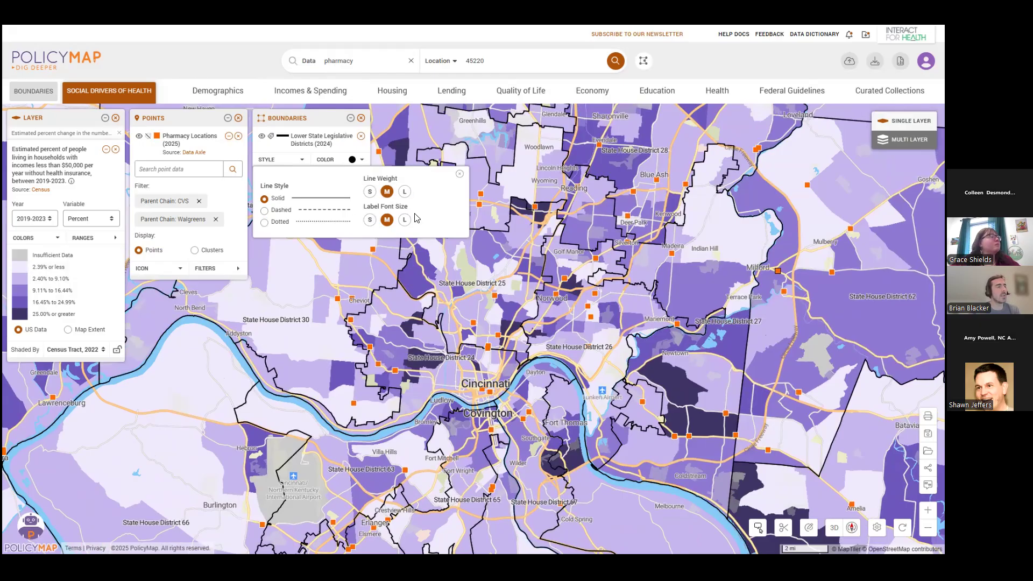
pyautogui.click(405, 220)
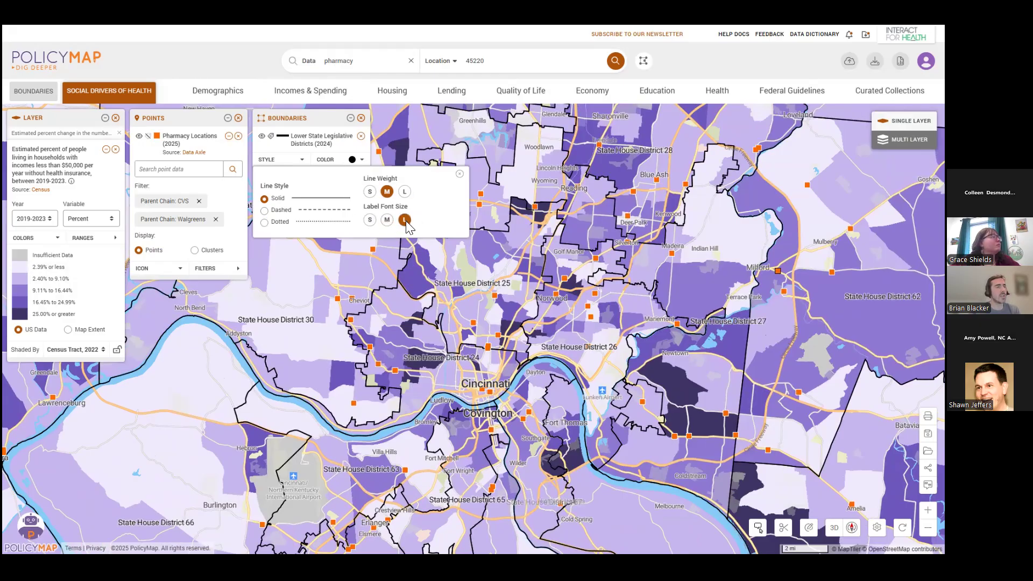
pyautogui.click(386, 219)
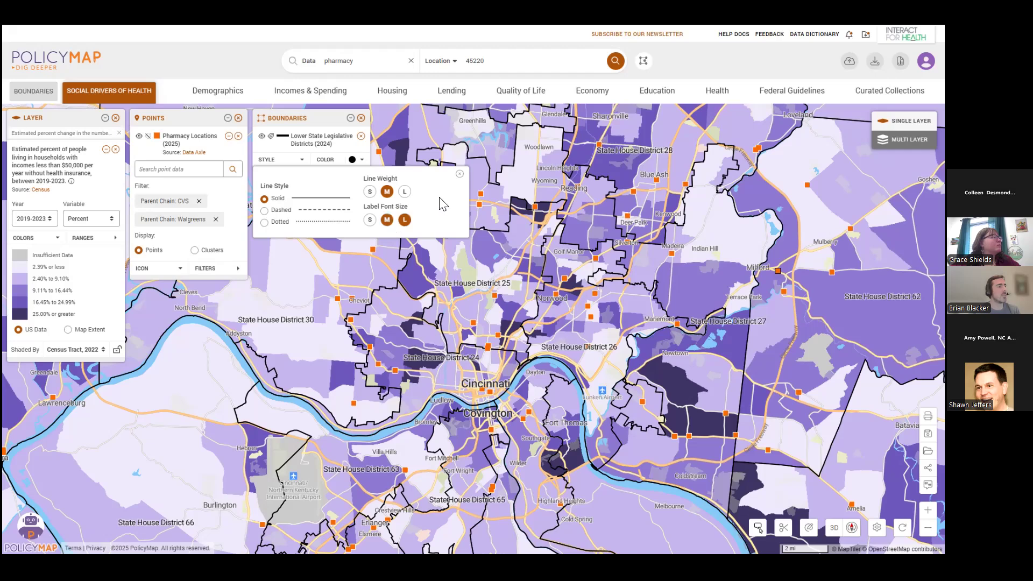
# View the color choices for the legislative district boundaries, and dismiss the selected census tract's details and outline.
pyautogui.click(459, 174)
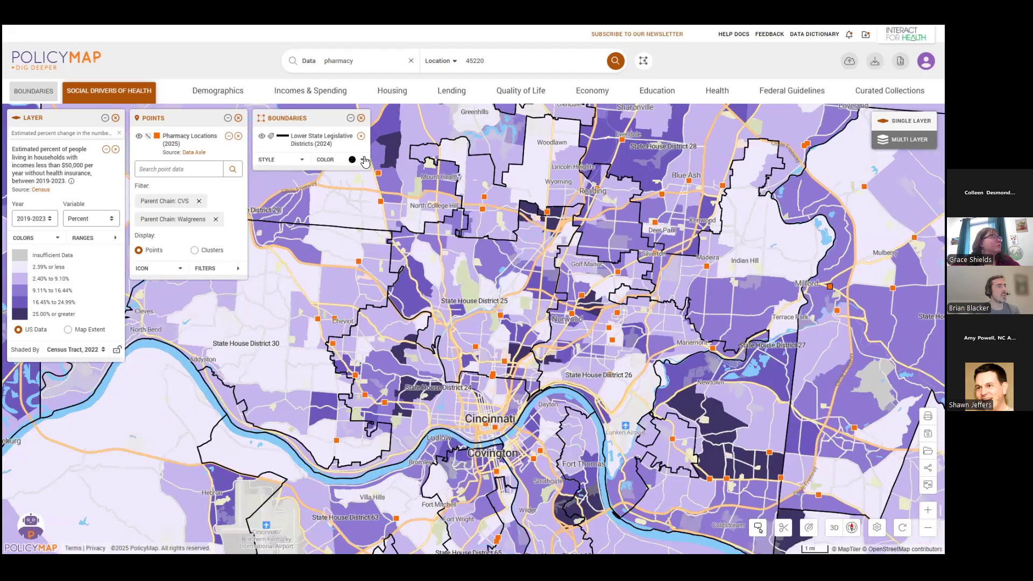
pyautogui.click(363, 161)
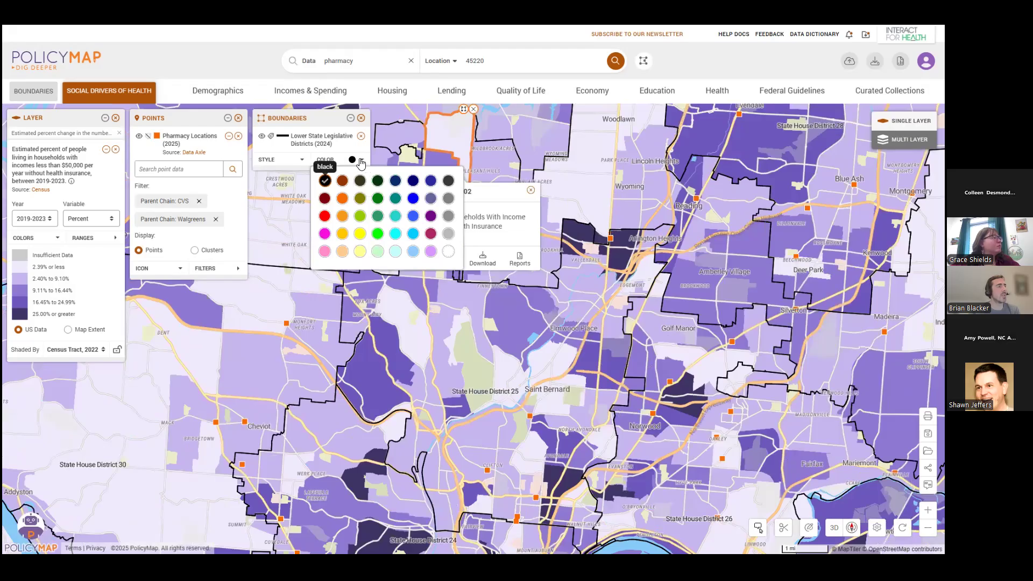
pyautogui.click(473, 109)
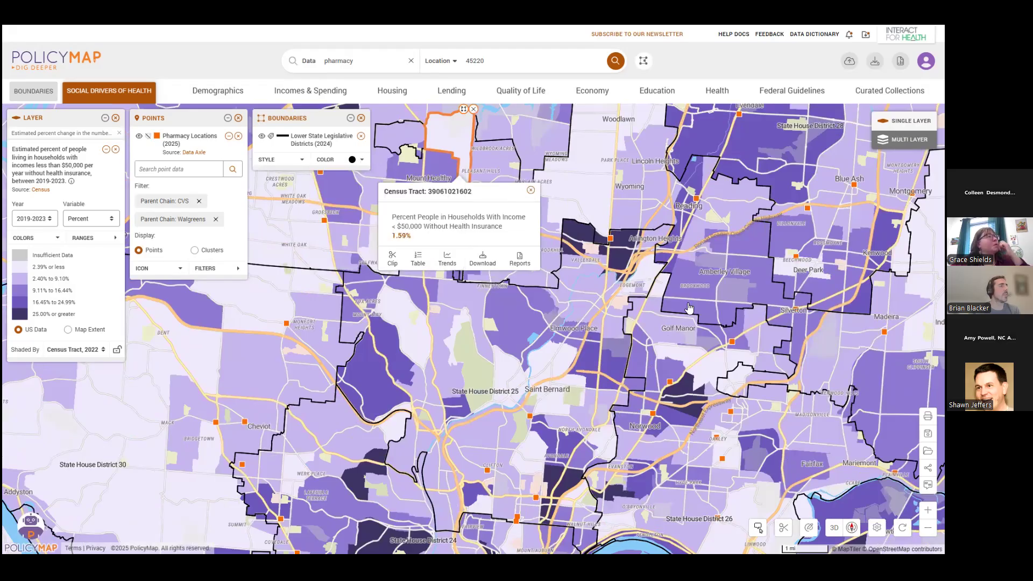
pyautogui.click(531, 190)
pyautogui.click(473, 109)
pyautogui.scroll(-1, 702, 328)
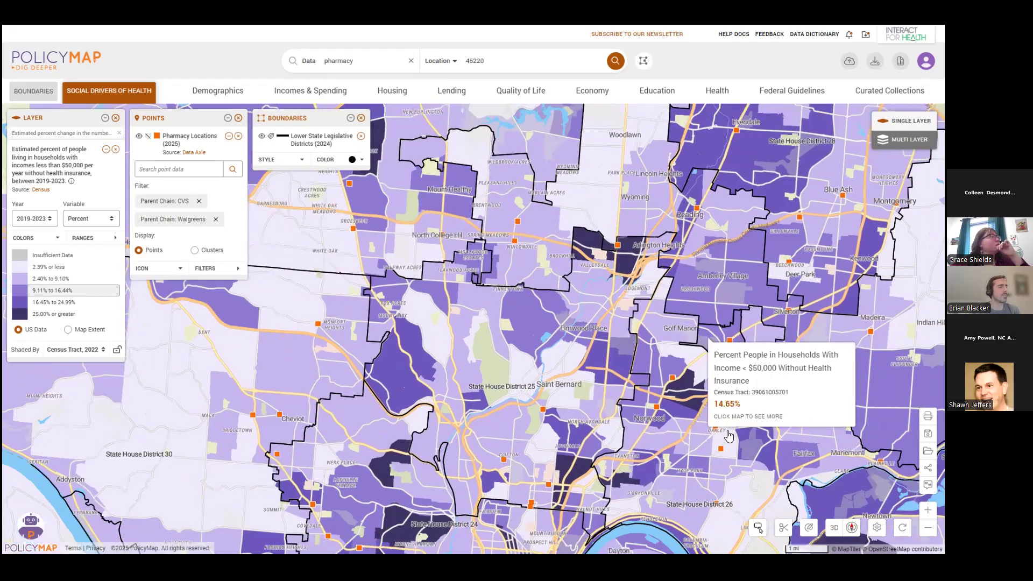
pyautogui.scroll(-1, 729, 435)
pyautogui.scroll(-1, 811, 428)
pyautogui.scroll(-1, 646, 390)
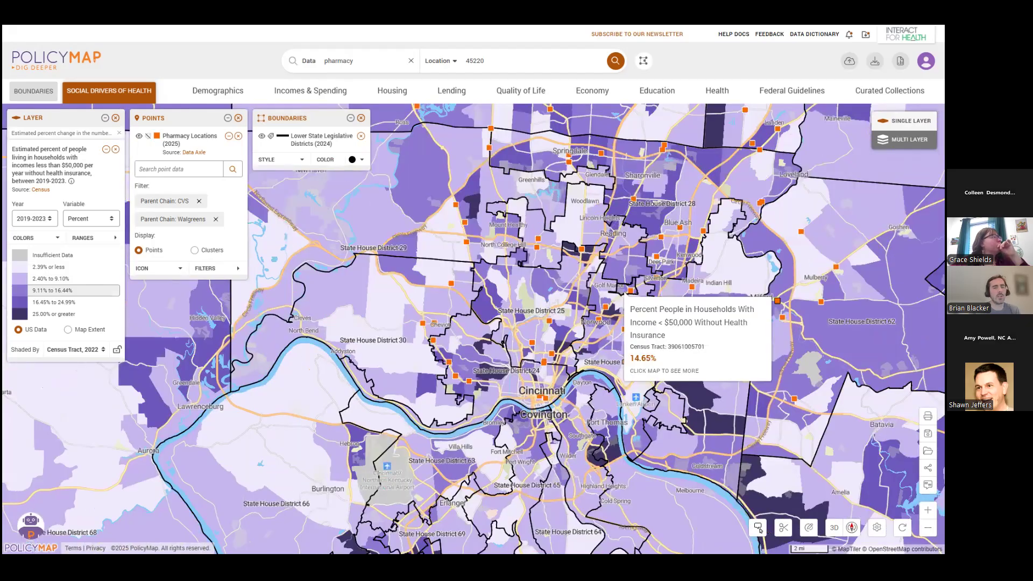
pyautogui.moveTo(624, 295); pyautogui.dragTo(589, 296)
pyautogui.scroll(1, 597, 376)
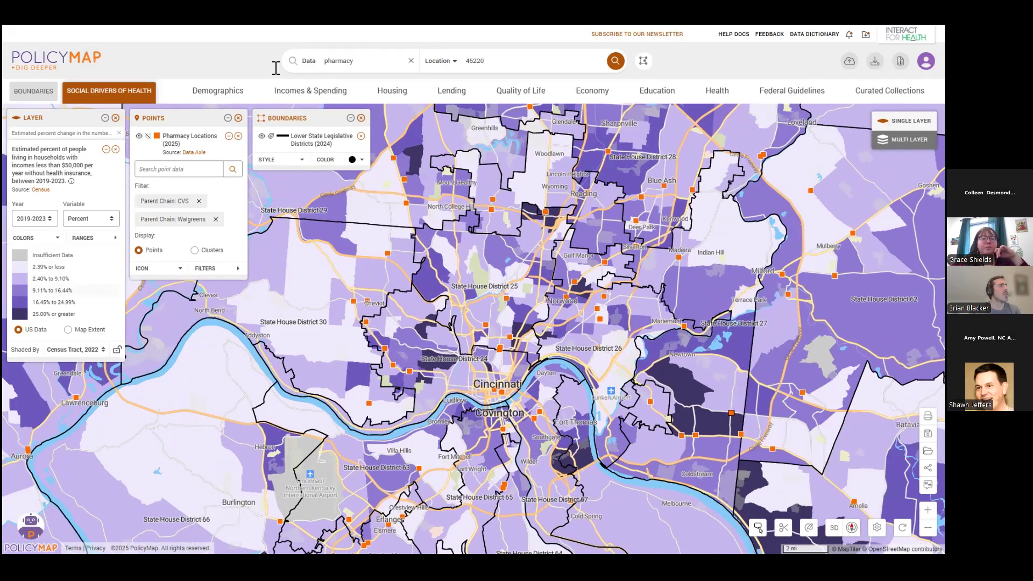
# Locate Clermont, OH (County) on the map and clip the map to its boundary.
pyautogui.click(519, 60)
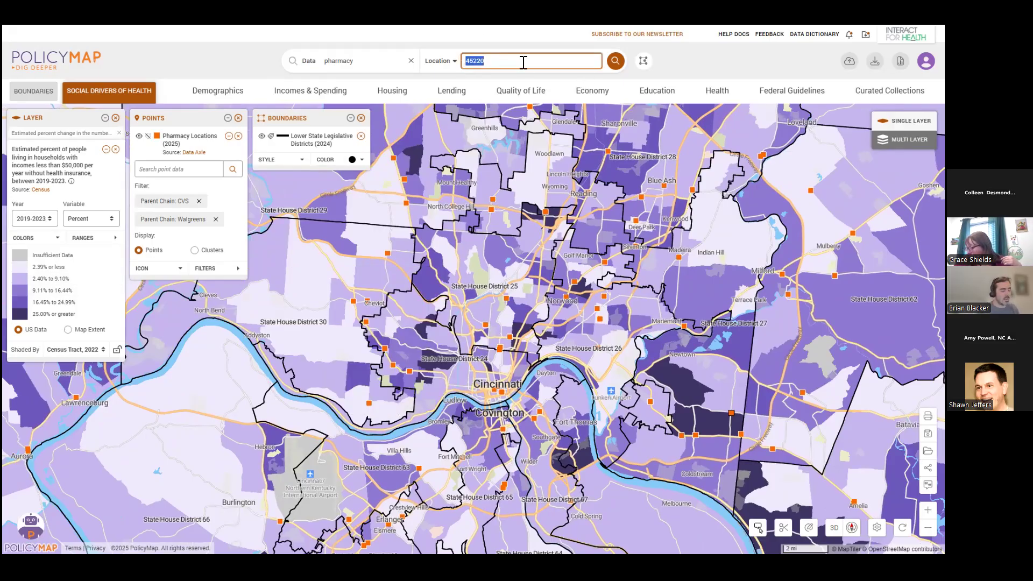
pyautogui.write('Cle')
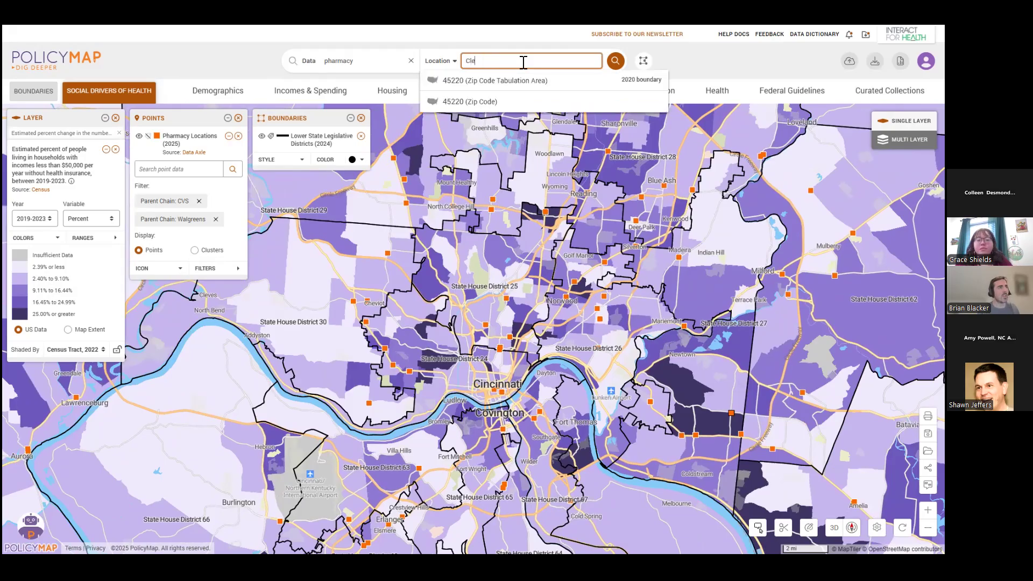
pyautogui.write('rmont, OH')
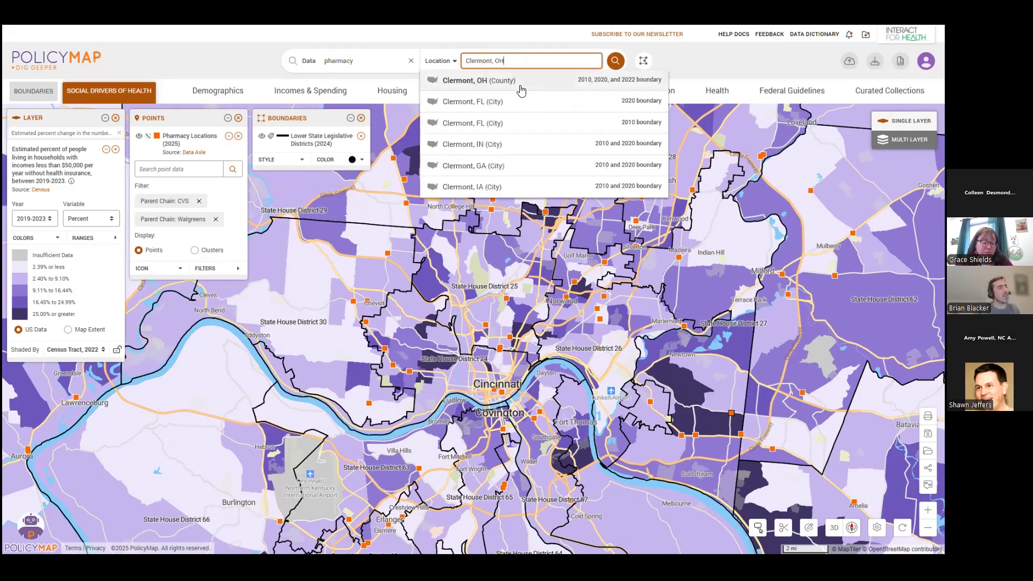
pyautogui.click(520, 90)
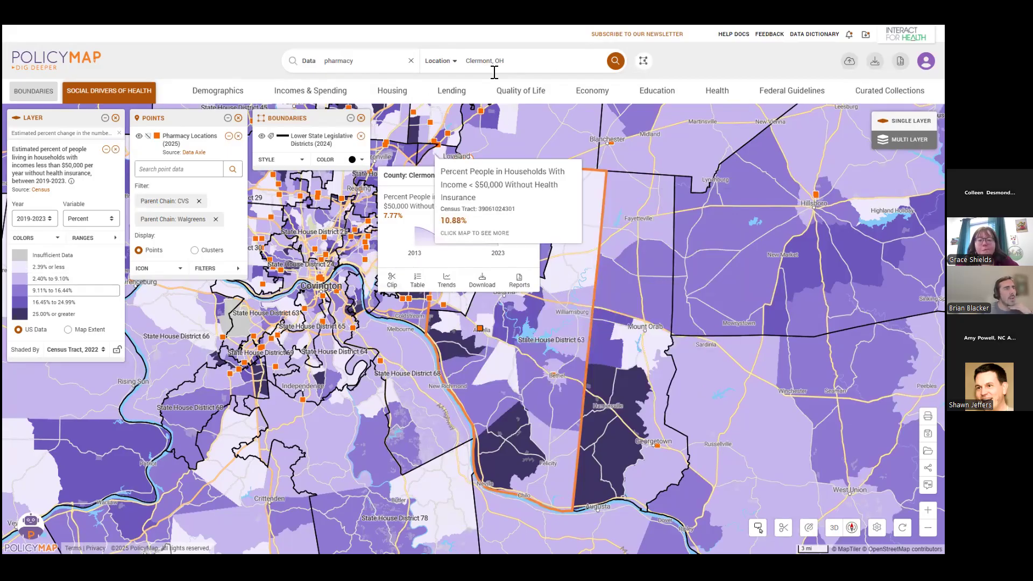
pyautogui.click(392, 281)
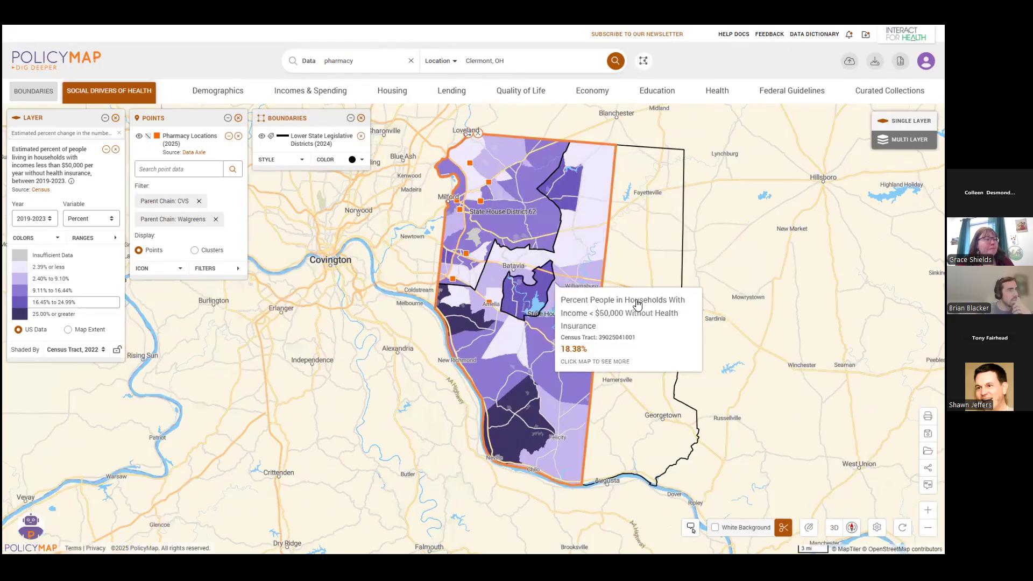
# Switch the clipped map's white background on and off again, and remove the clip and the Clermont County outline.
pyautogui.click(715, 528)
pyautogui.scroll(1, 655, 278)
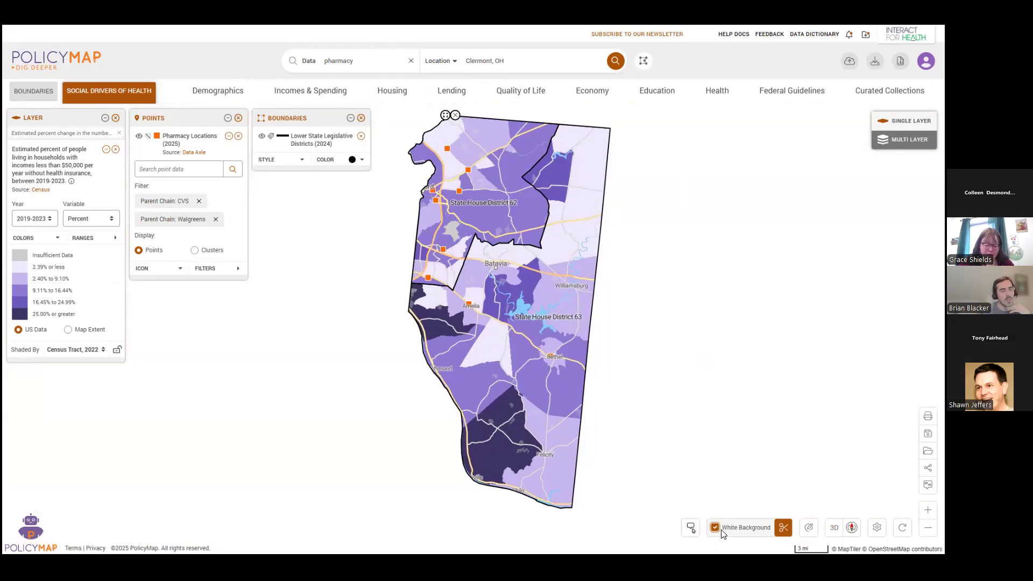
pyautogui.click(745, 531)
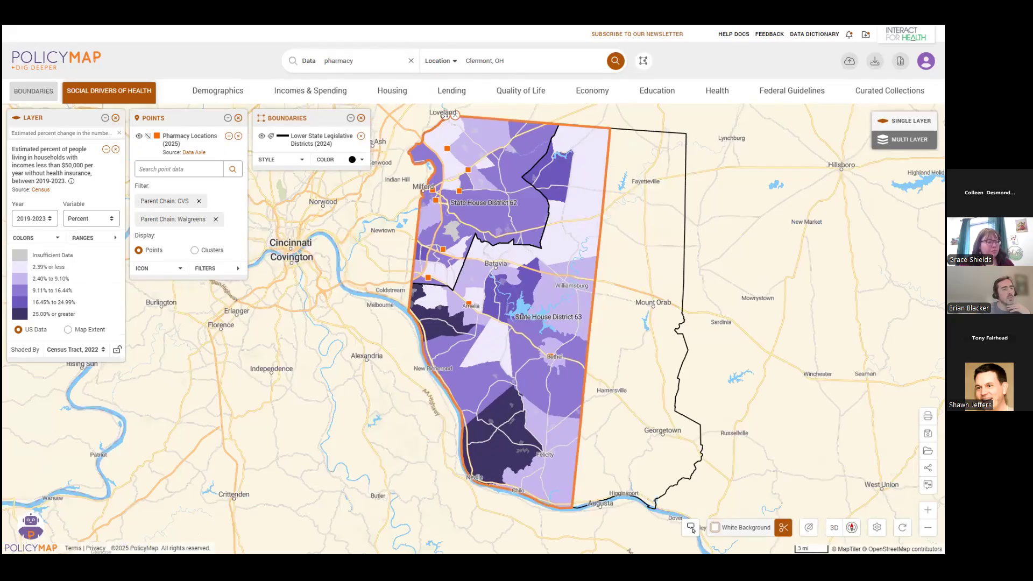
pyautogui.click(783, 527)
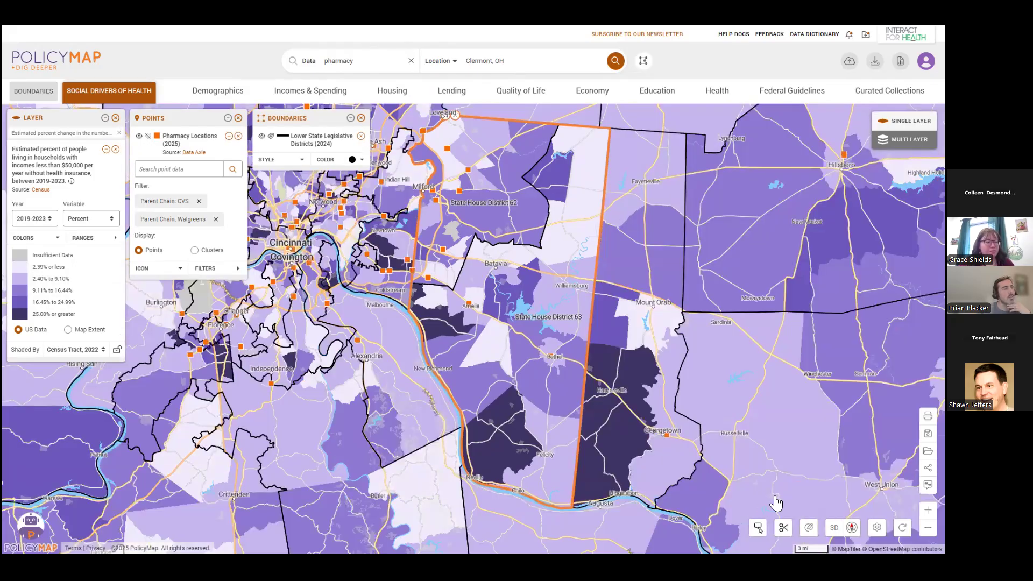
pyautogui.click(457, 121)
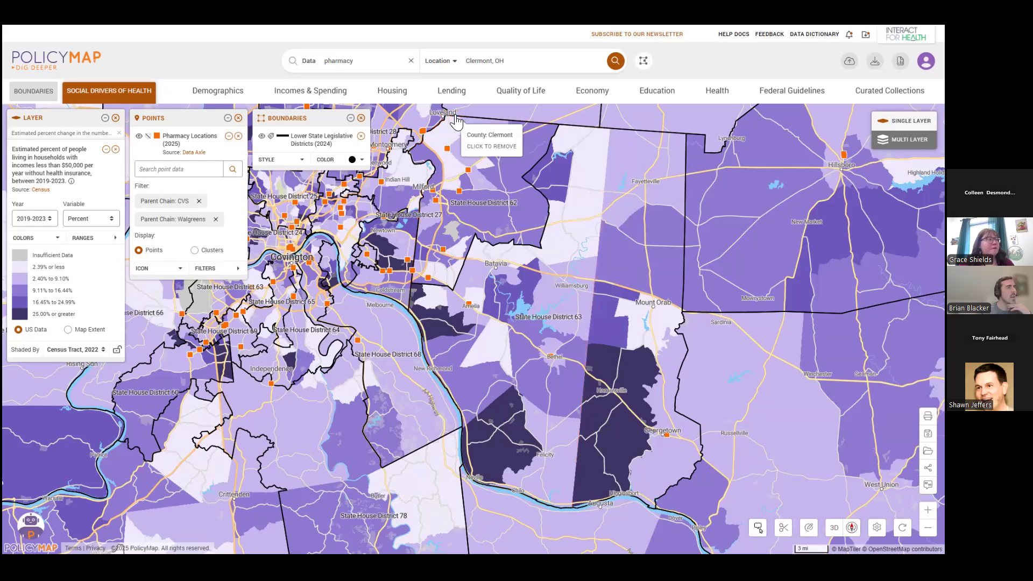
# Locate Clermont, OH again, and review its pharmacy data table and data download options.
pyautogui.click(615, 62)
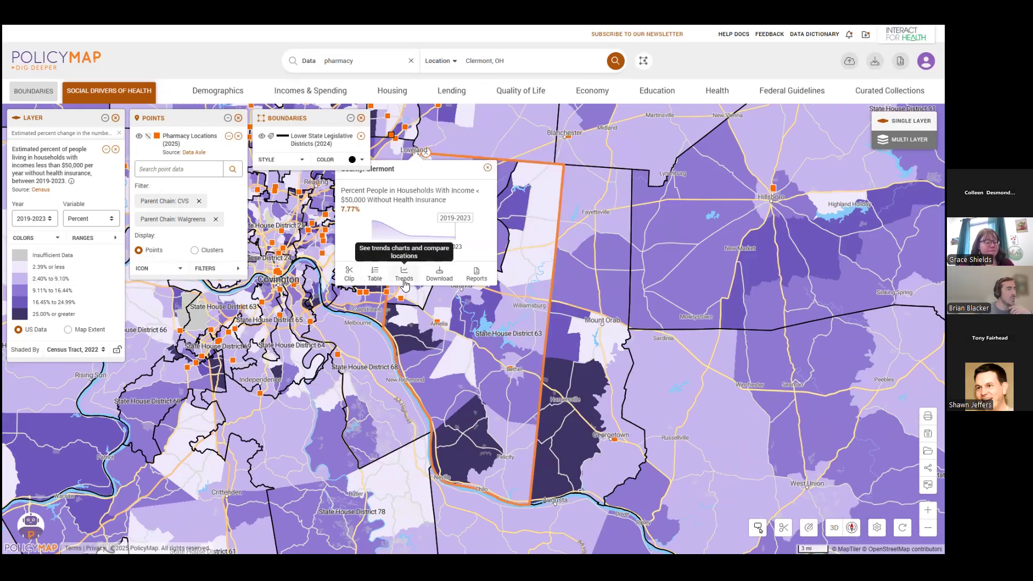
pyautogui.click(375, 274)
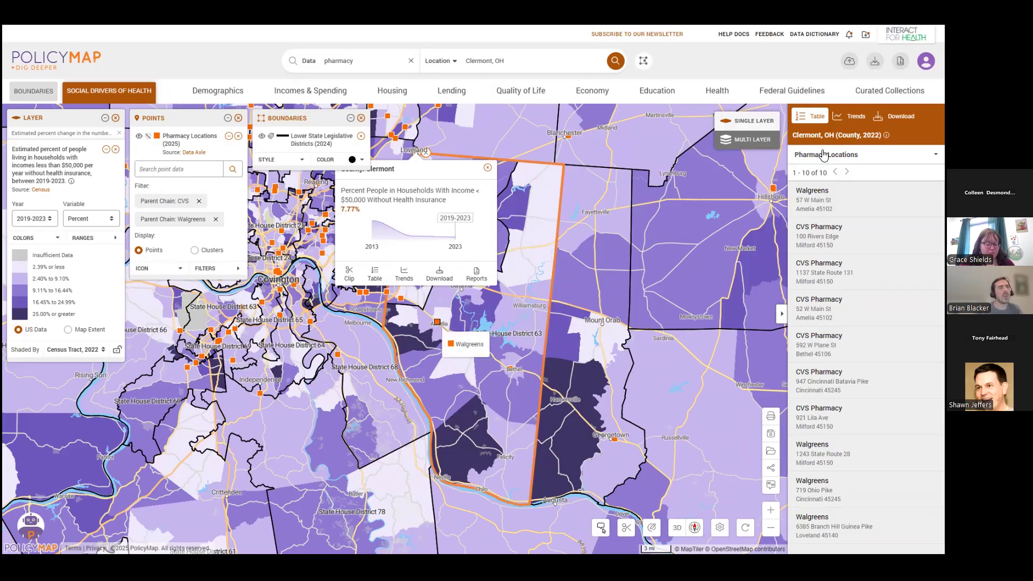
pyautogui.click(893, 116)
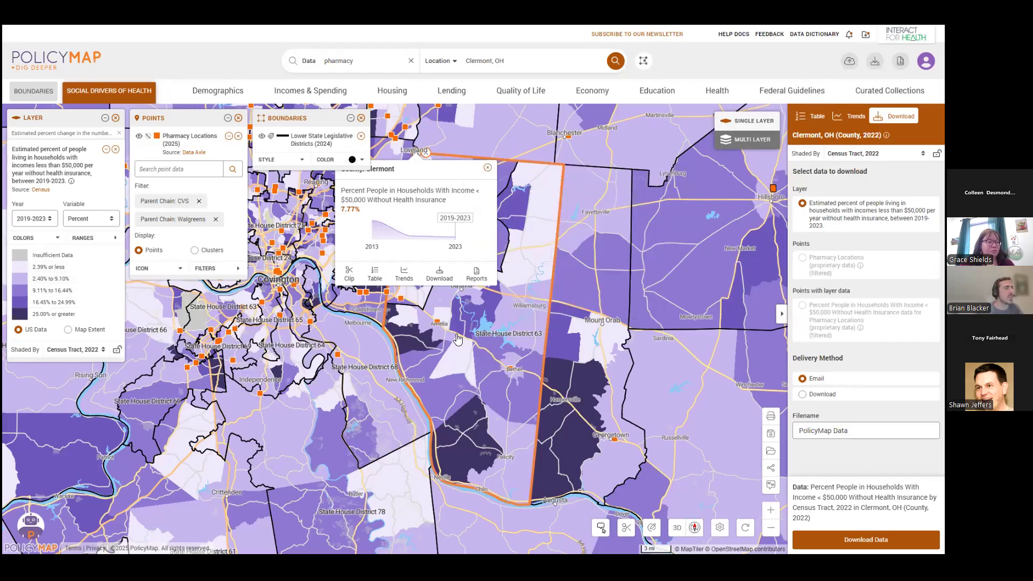
# Generate the Community Profile report for Clermont County, and dismiss the file save dialog.
pyautogui.click(476, 273)
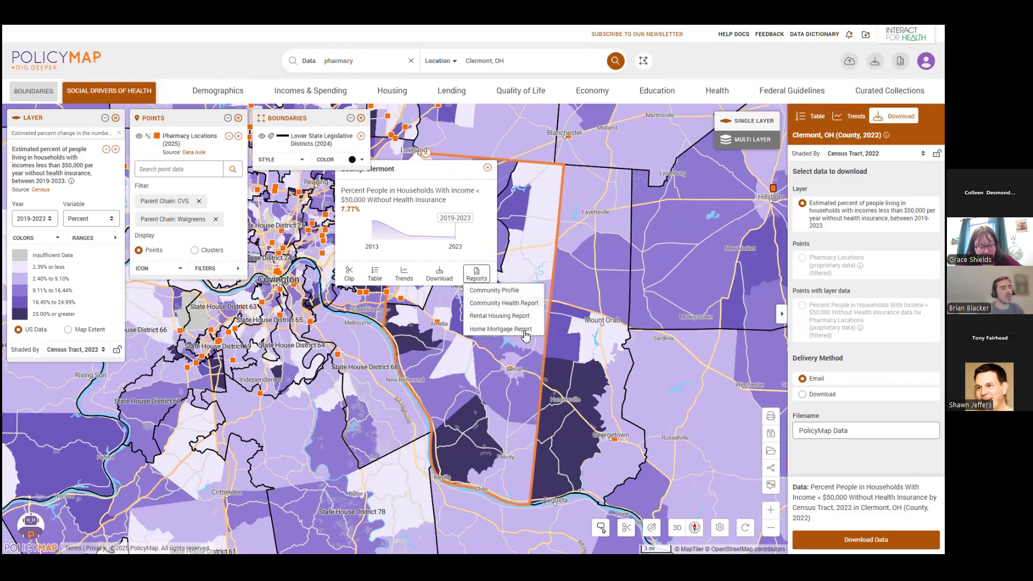
pyautogui.click(518, 291)
pyautogui.click(440, 313)
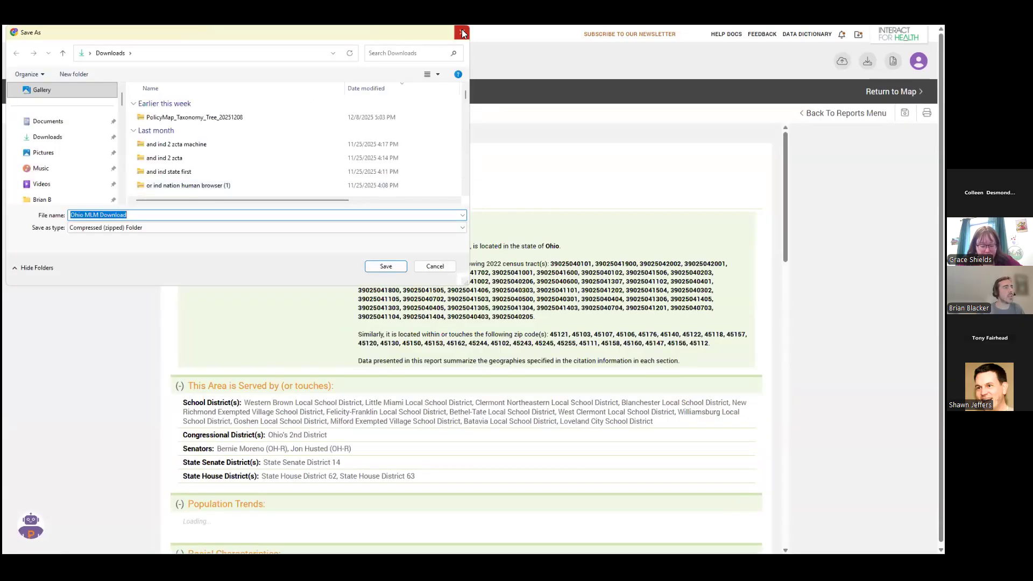
pyautogui.click(461, 29)
# Examine the Community Profile report's districts, population, race, age, income and housing sections, and return to the map.
pyautogui.scroll(-2, 473, 318)
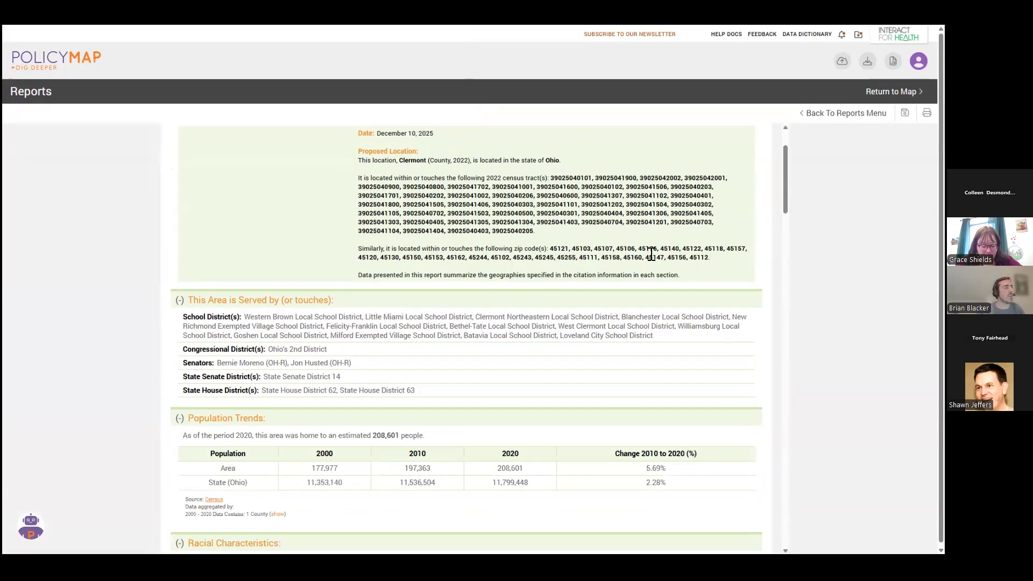
pyautogui.scroll(2, 356, 259)
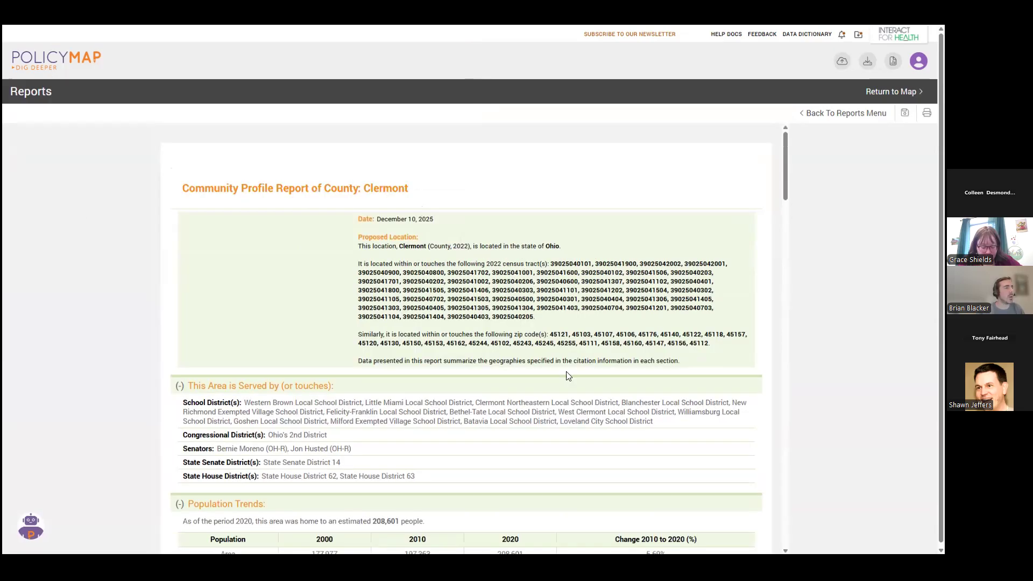
pyautogui.scroll(-3, 617, 327)
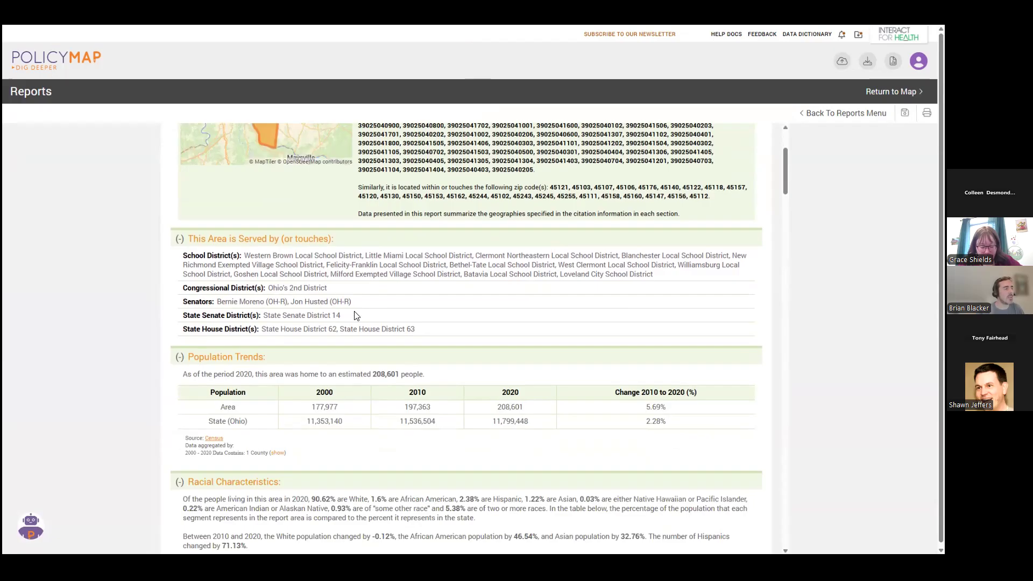
pyautogui.scroll(-3, 522, 368)
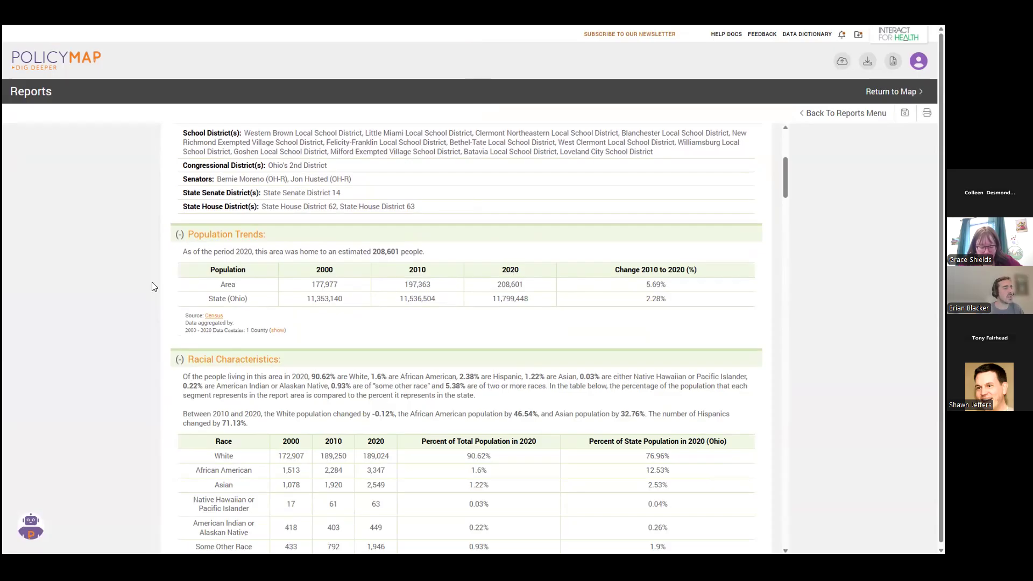
pyautogui.scroll(-1, 511, 294)
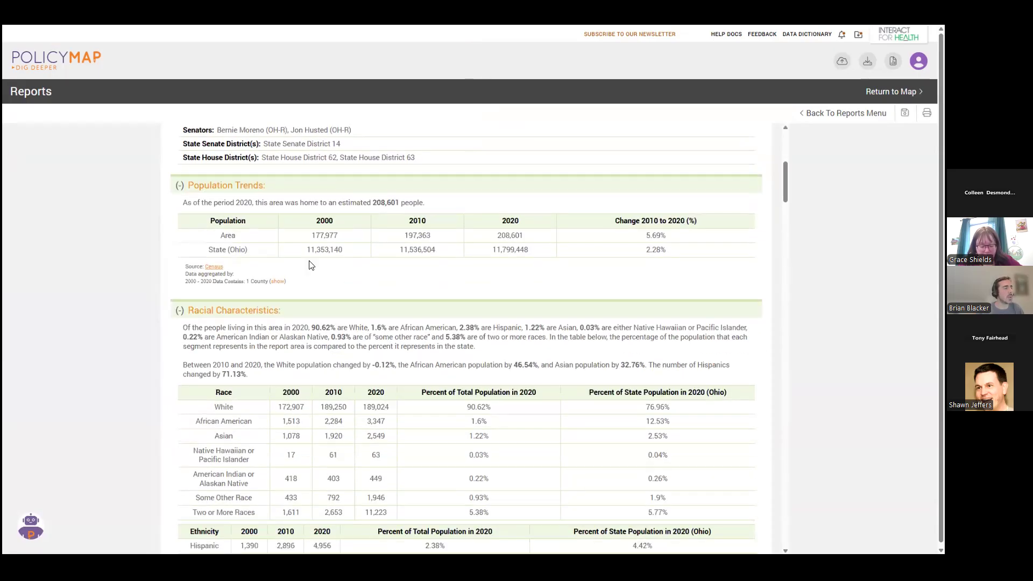
pyautogui.scroll(-2, 320, 387)
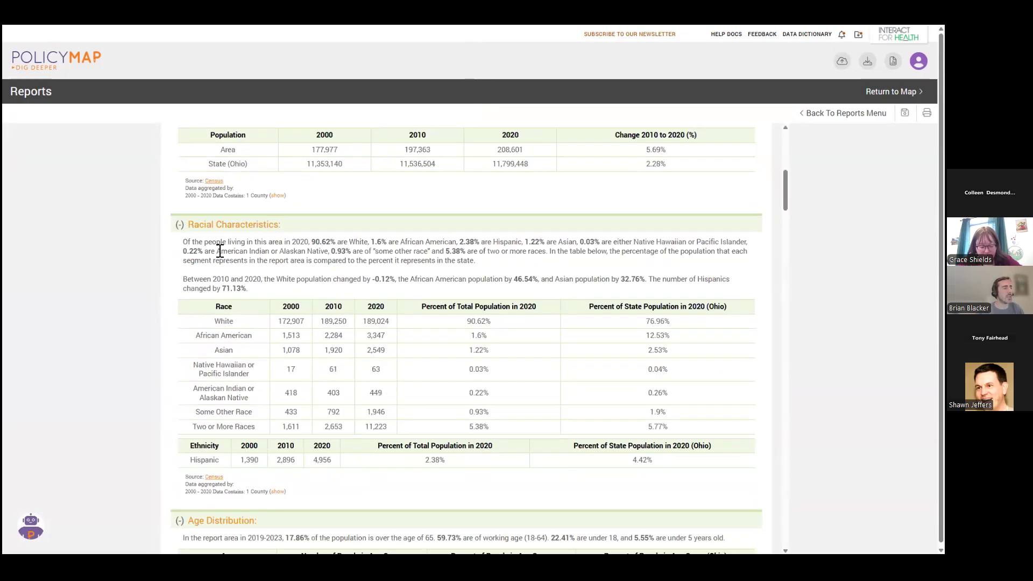
pyautogui.scroll(-1, 336, 360)
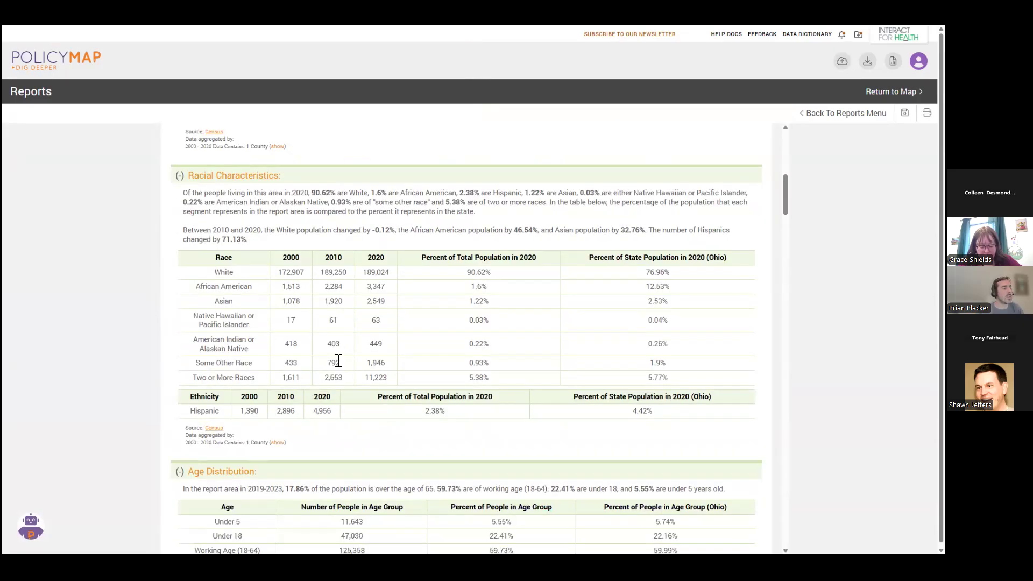
pyautogui.scroll(-5, 365, 353)
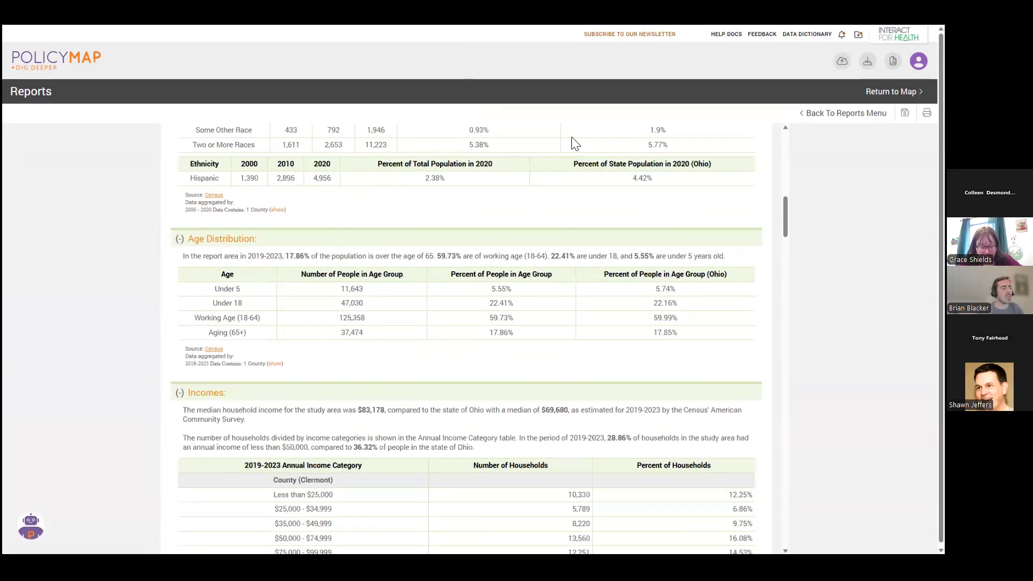
pyautogui.scroll(-7, 549, 293)
pyautogui.scroll(-13, 436, 238)
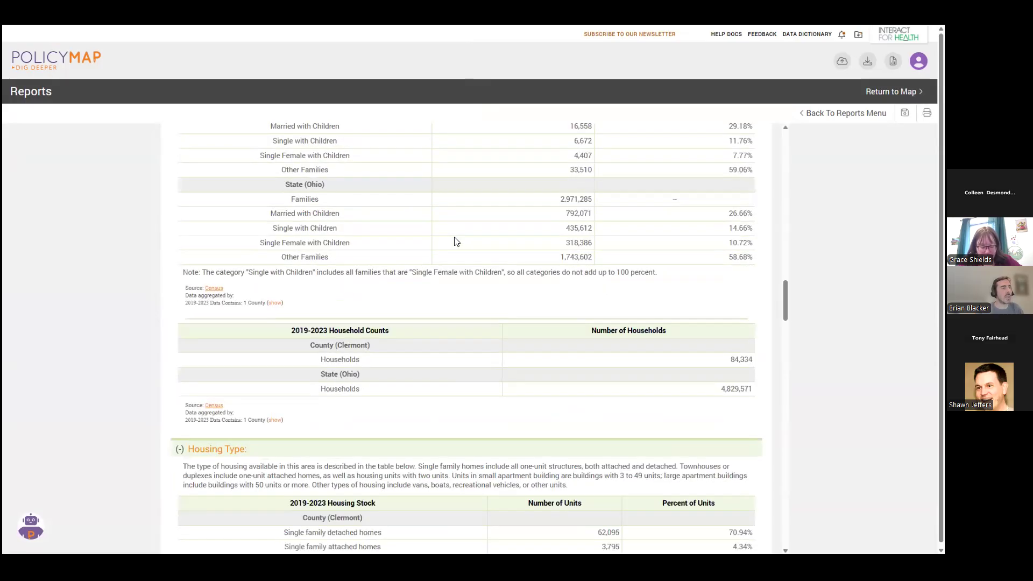
pyautogui.scroll(-6, 456, 241)
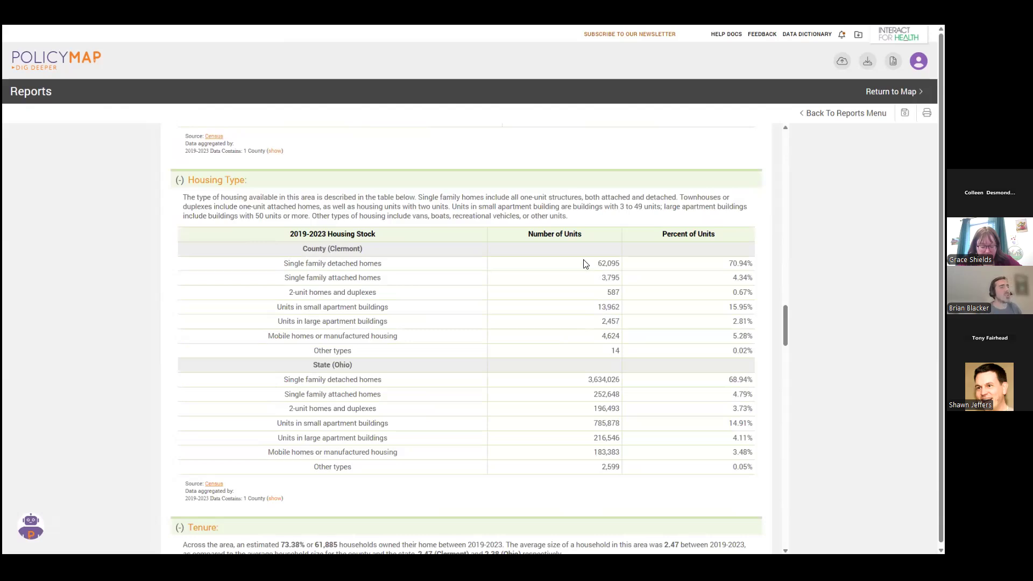
pyautogui.moveTo(785, 328); pyautogui.dragTo(795, 189)
pyautogui.click(893, 92)
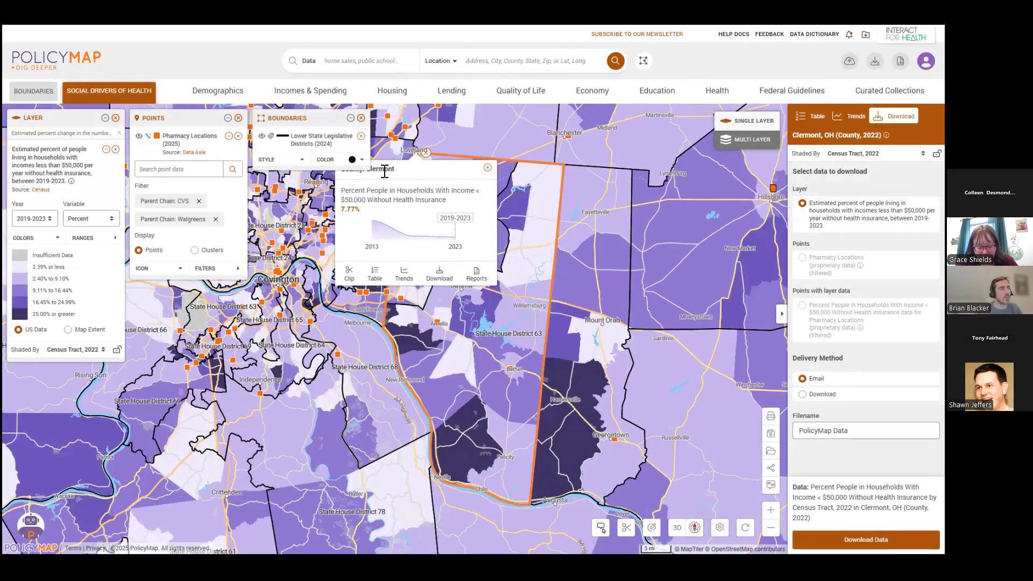
# Reopen Clermont County's details on the map and clip the map to the county boundary.
pyautogui.moveTo(382, 152); pyautogui.dragTo(422, 168)
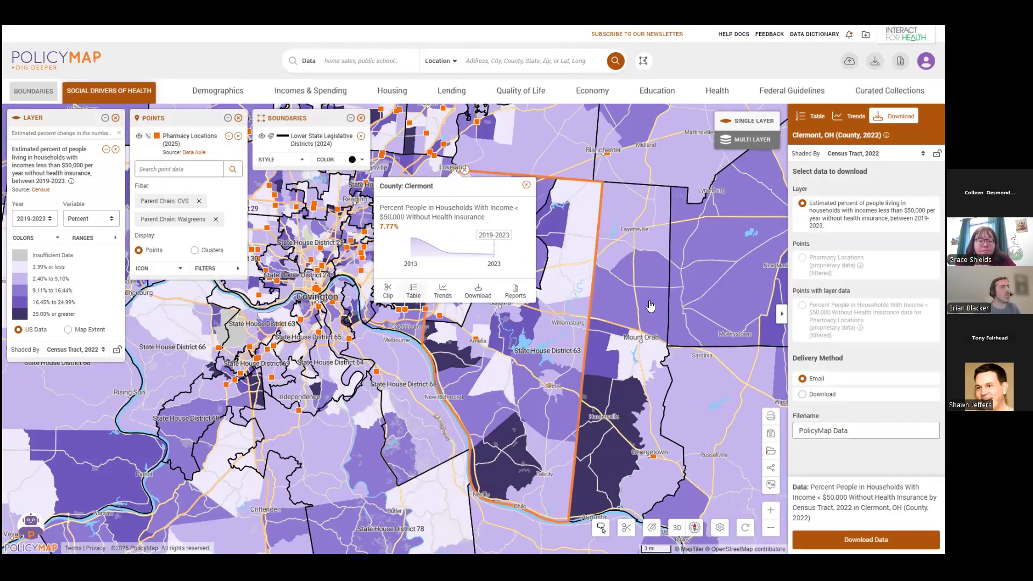
pyautogui.click(526, 185)
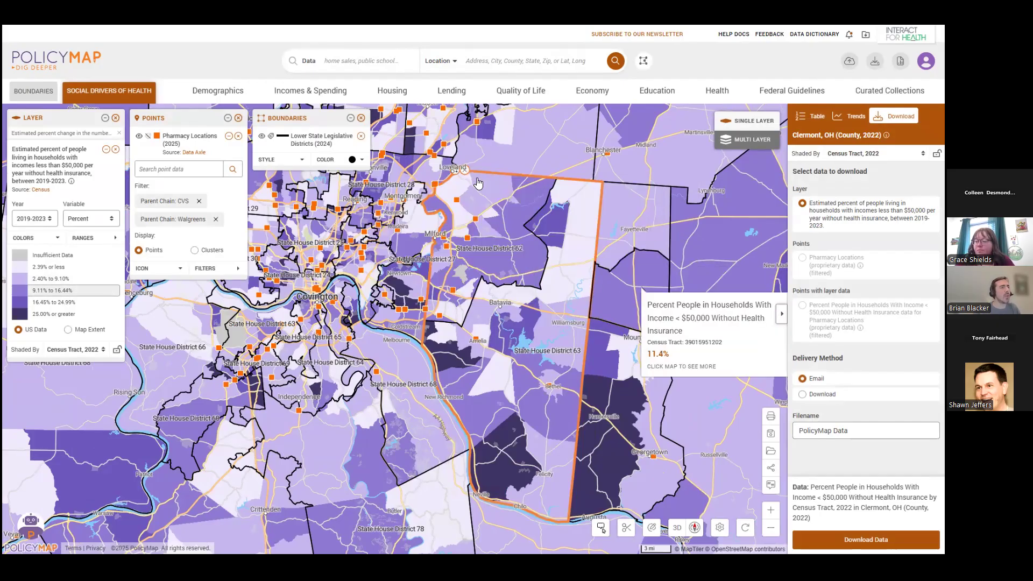
pyautogui.click(461, 178)
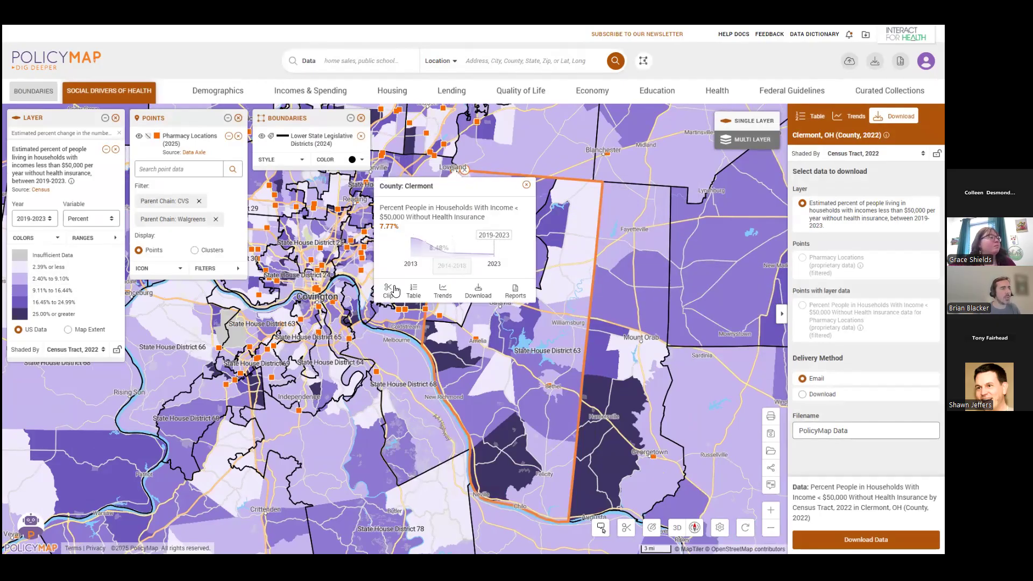
pyautogui.click(394, 291)
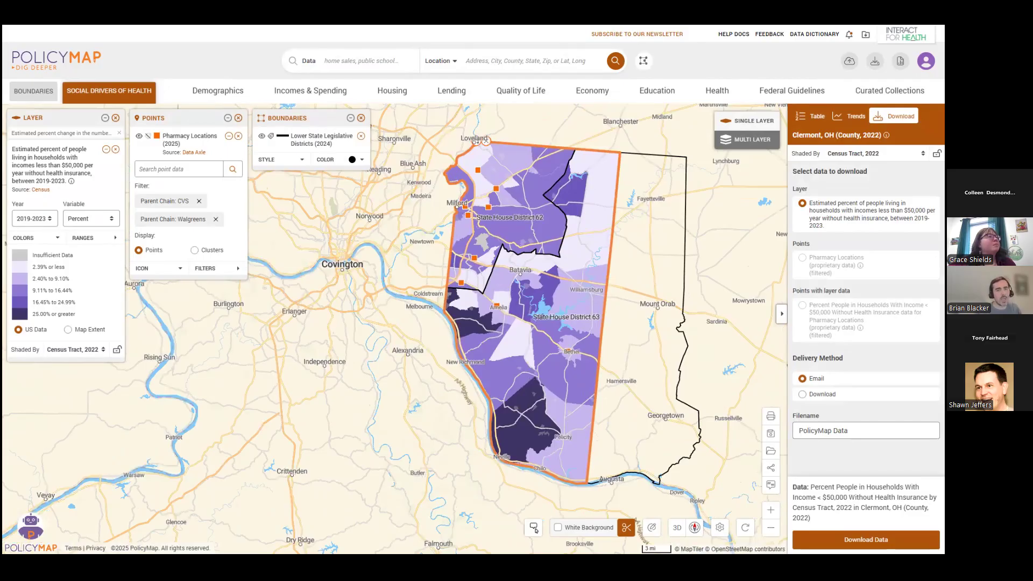
# Set up a map image export in Portrait layout, moving the boundaries legend below the pharmacy legend and enlarging Clermont County within the frame.
pyautogui.click(783, 321)
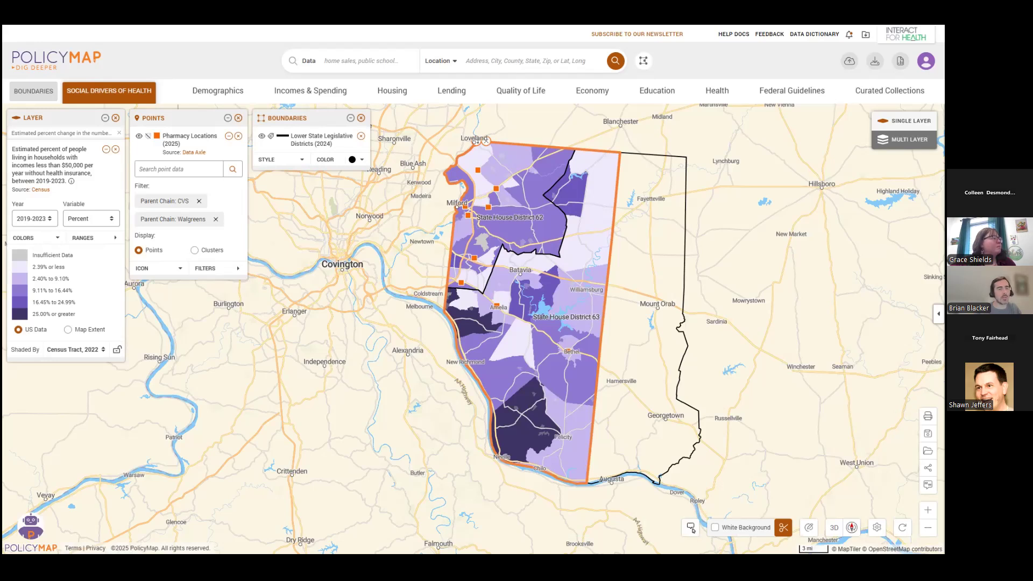
pyautogui.click(927, 416)
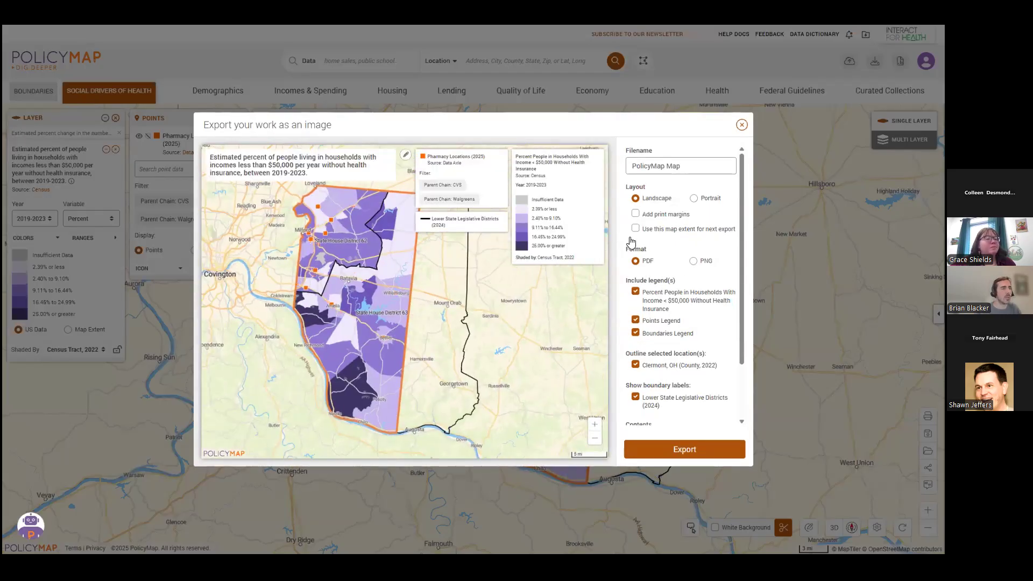
pyautogui.click(695, 199)
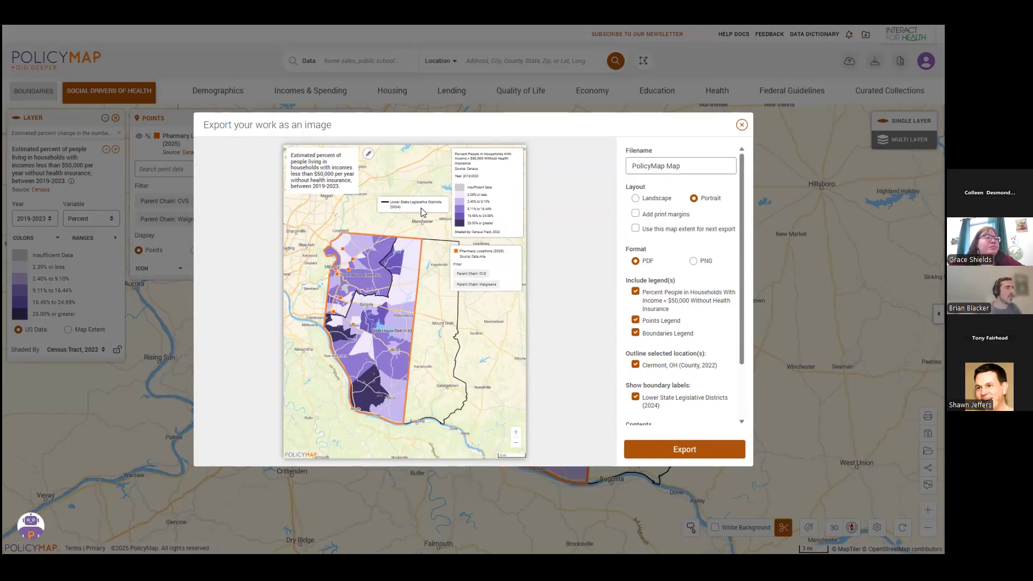
pyautogui.moveTo(417, 197); pyautogui.dragTo(492, 296)
pyautogui.scroll(1, 395, 311)
pyautogui.moveTo(395, 311); pyautogui.dragTo(391, 290)
pyautogui.scroll(1, 391, 293)
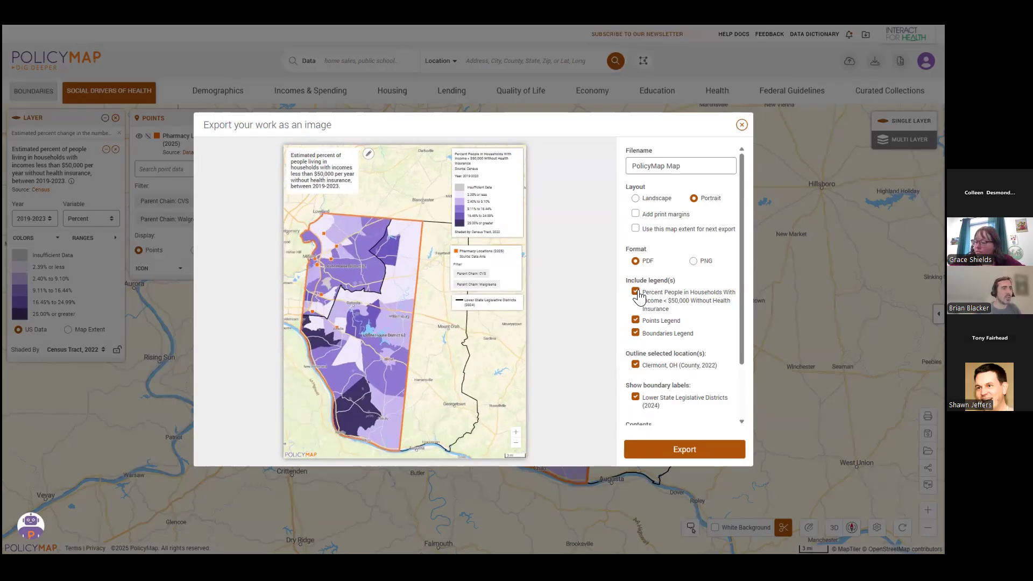
# Set the scale text size to -1 and the format to PNG, export the map image, and dismiss the download notice.
pyautogui.scroll(-1, 636, 345)
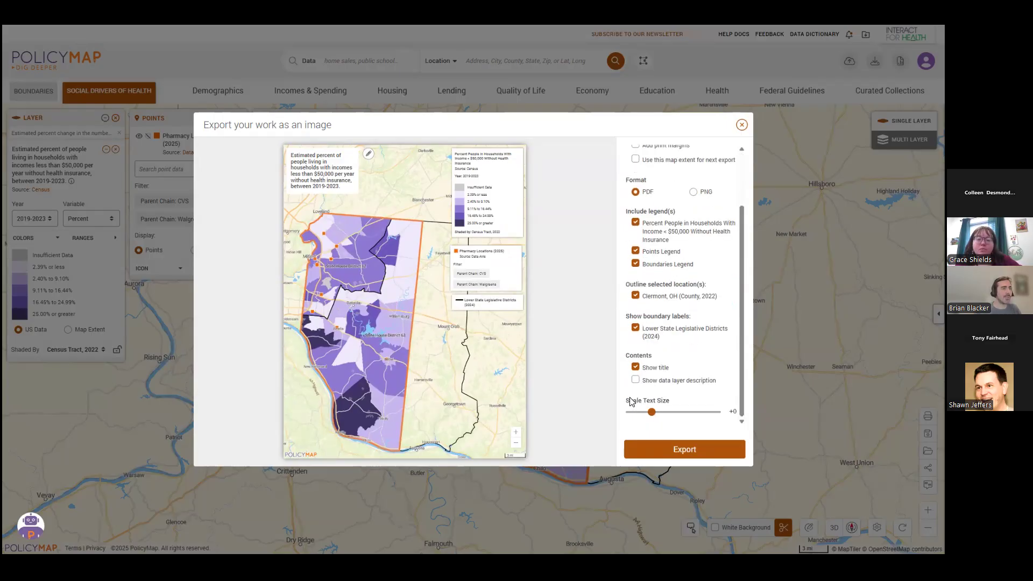
pyautogui.moveTo(652, 413); pyautogui.dragTo(648, 412)
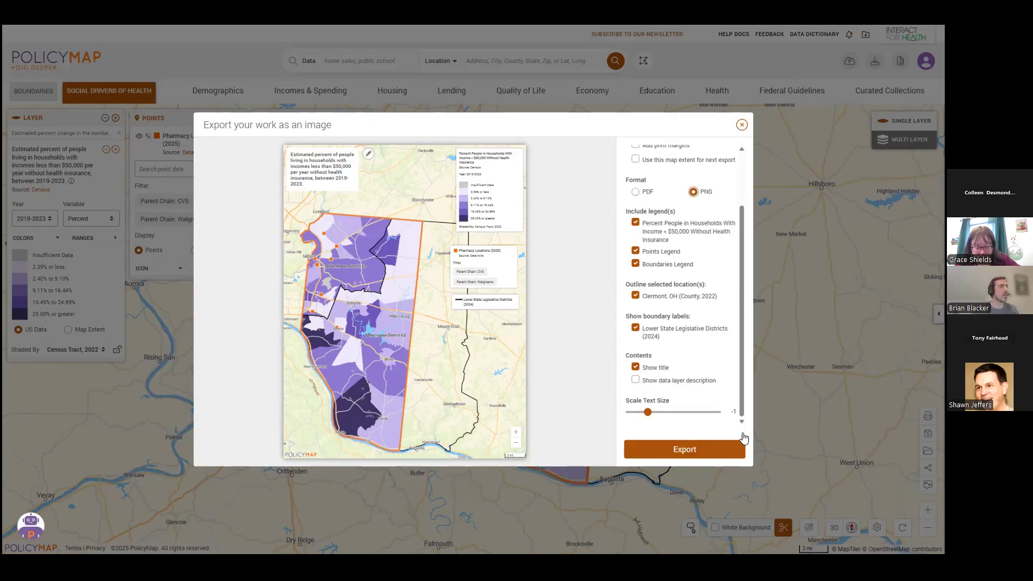
pyautogui.click(702, 447)
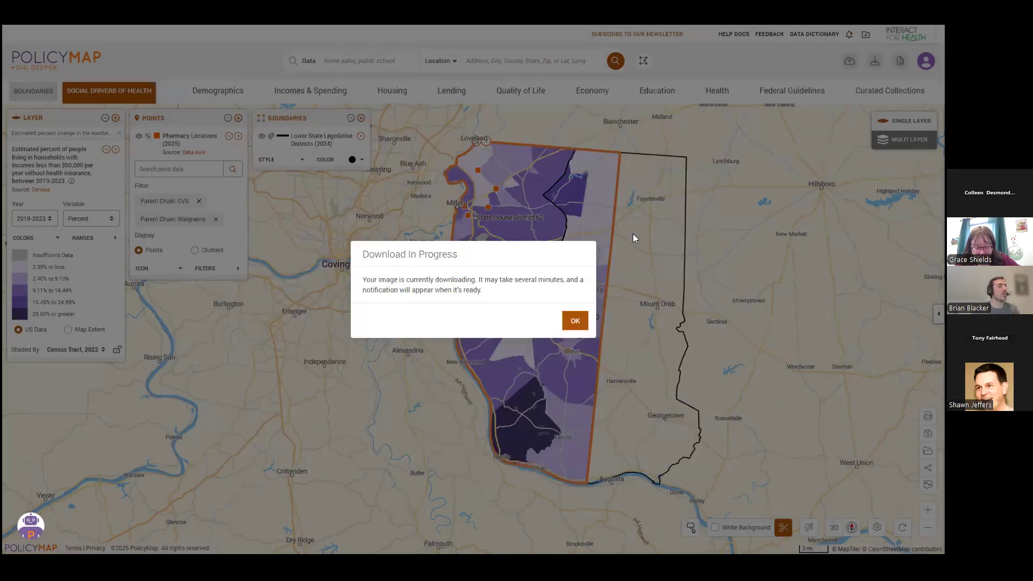
pyautogui.click(585, 316)
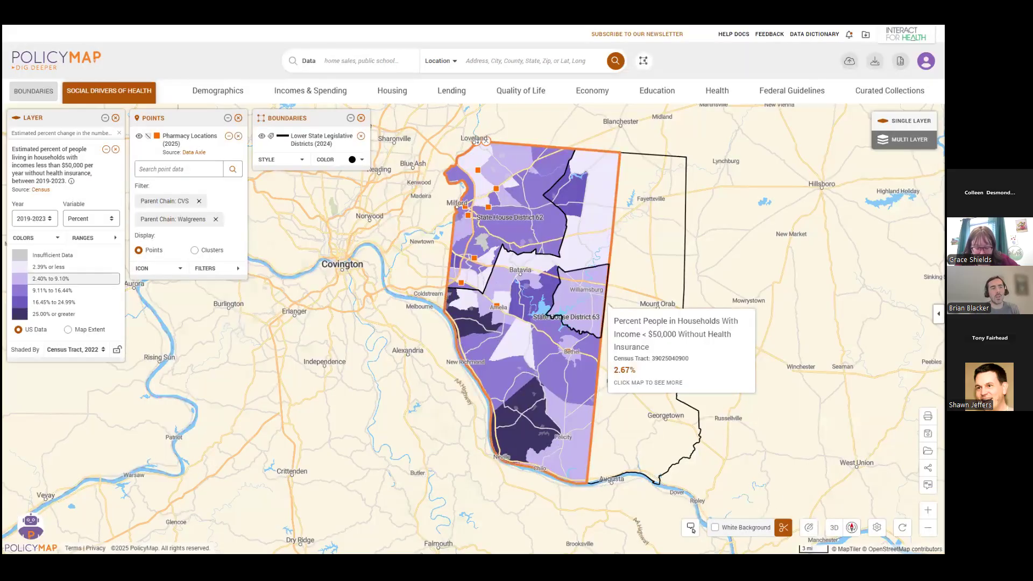
# Save the current map to My Saved Work / Maps under its suggested name, and review the list of saved maps.
pyautogui.moveTo(588, 311); pyautogui.dragTo(572, 319)
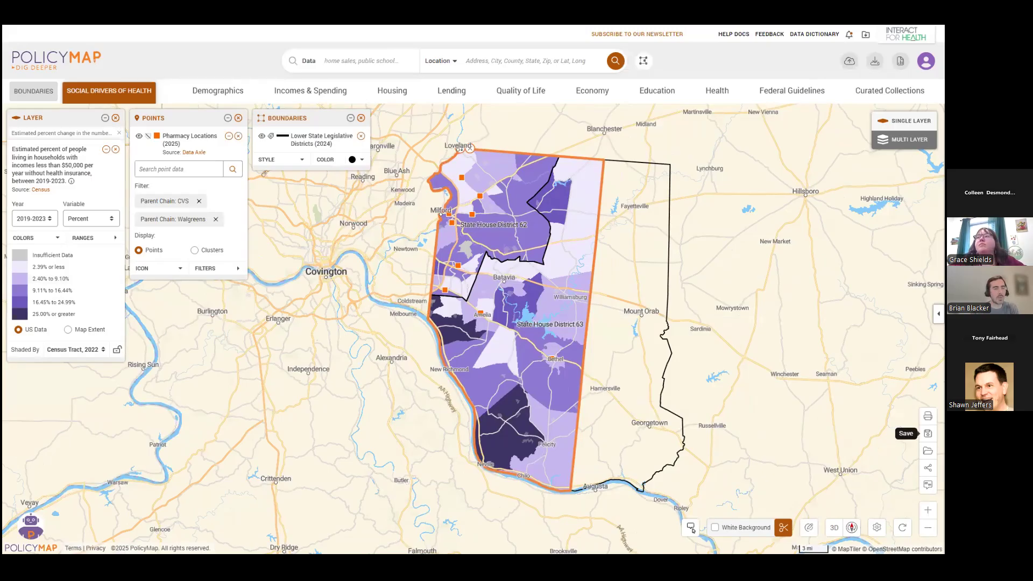
pyautogui.click(928, 433)
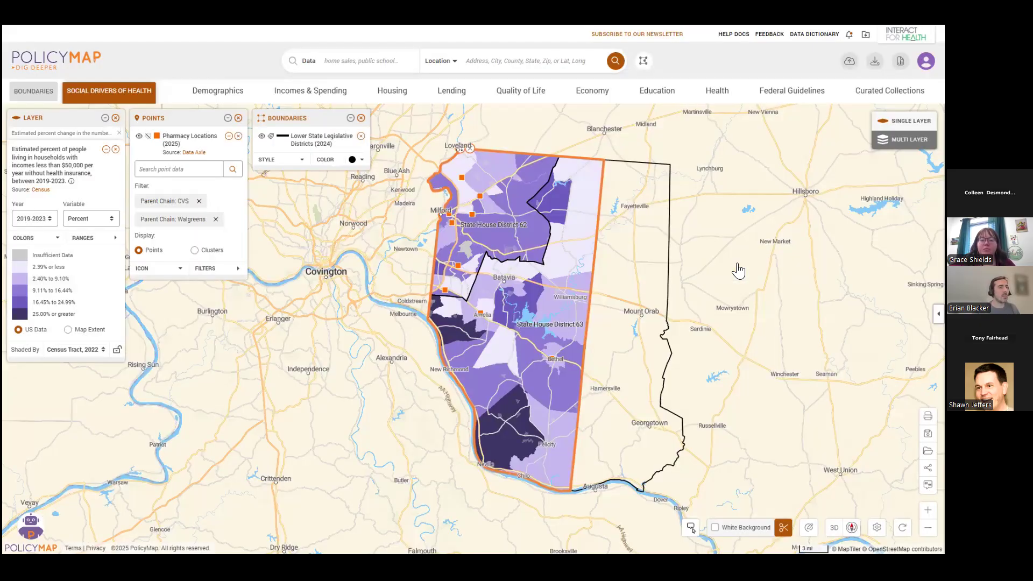
pyautogui.click(732, 267)
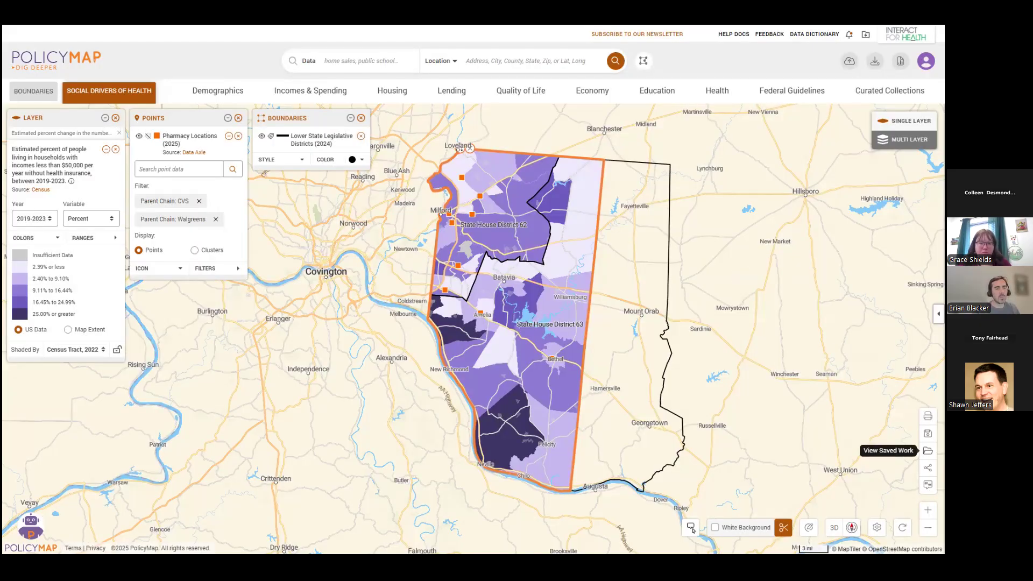
pyautogui.click(928, 451)
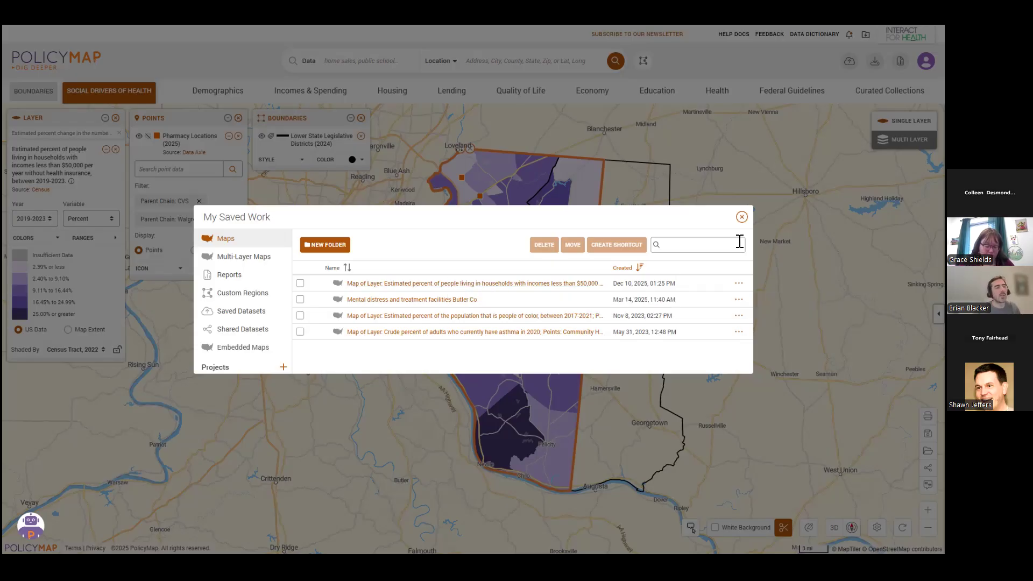
pyautogui.click(741, 217)
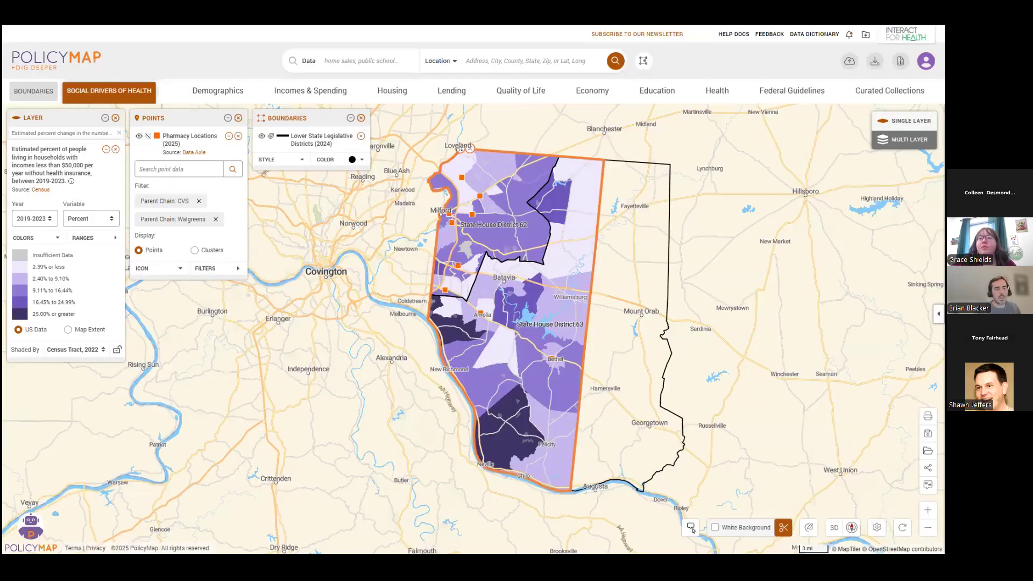
# Copy the map's share link to the clipboard, and review the email and embed sharing options.
pyautogui.click(927, 468)
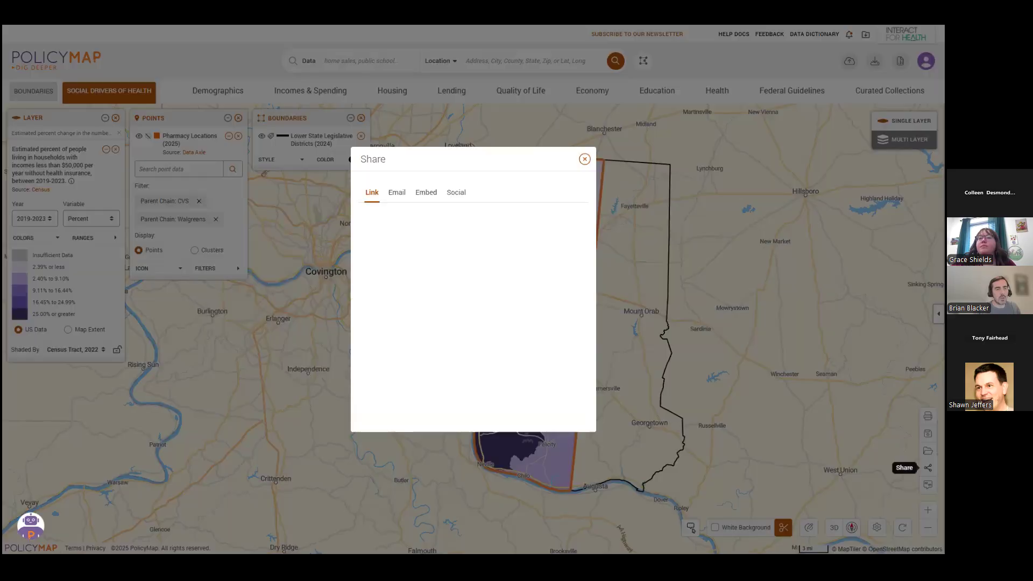
pyautogui.click(450, 295)
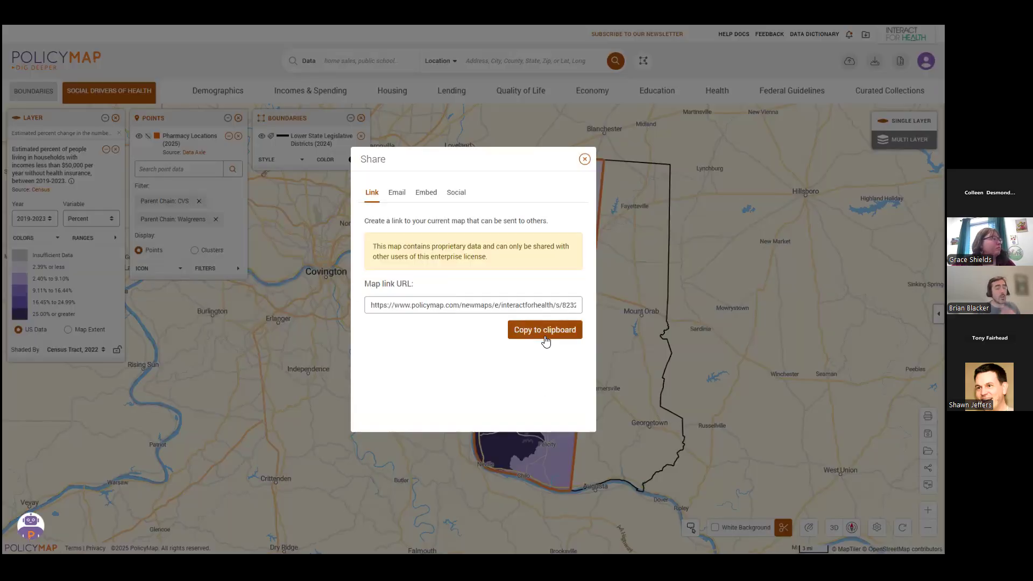
pyautogui.click(557, 334)
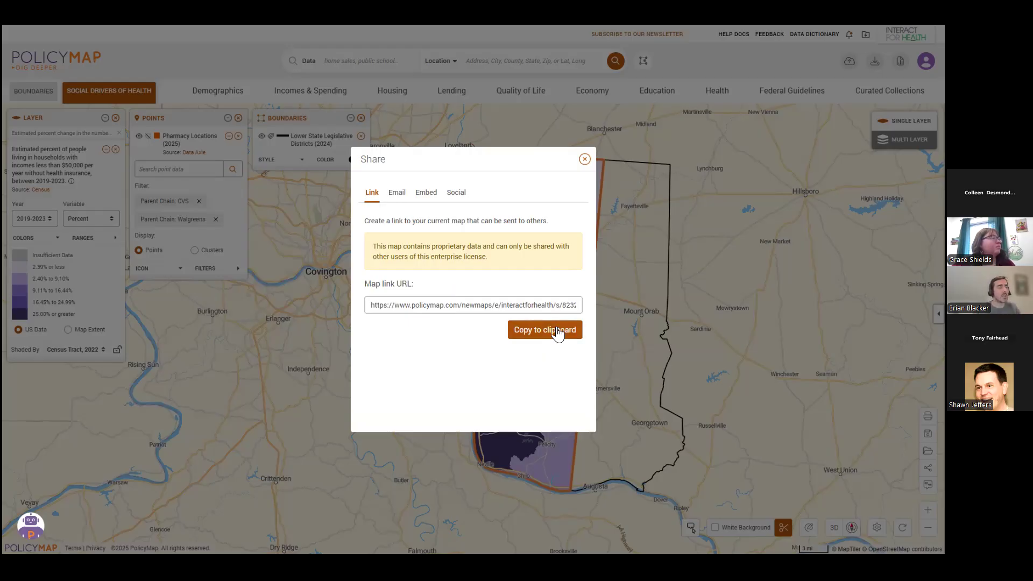
pyautogui.click(396, 193)
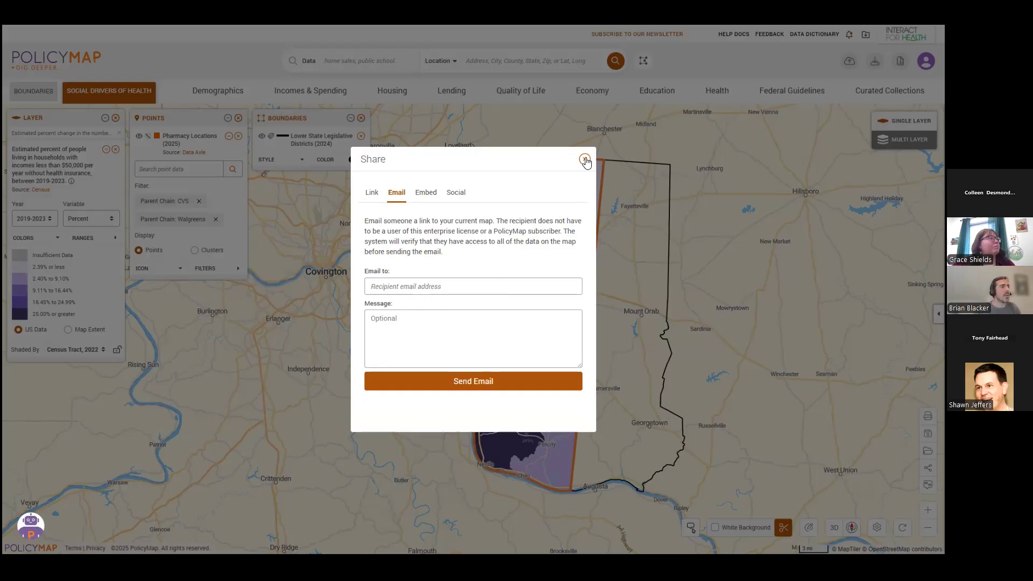
pyautogui.click(429, 200)
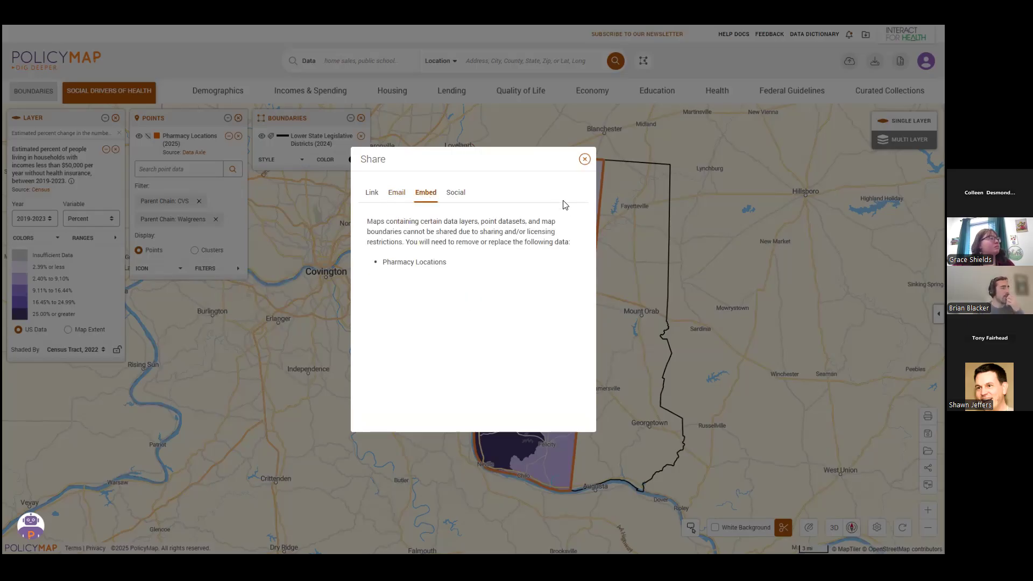
# Close the sharing options, remove the Pharmacy Locations points from the map, and review the embed settings again.
pyautogui.click(305, 117)
pyautogui.click(238, 118)
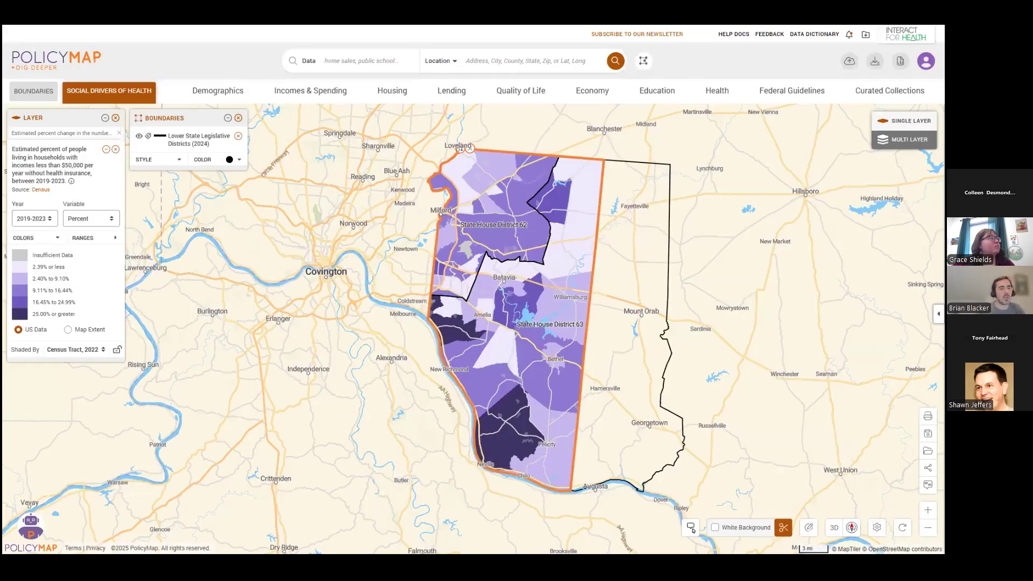
pyautogui.click(927, 468)
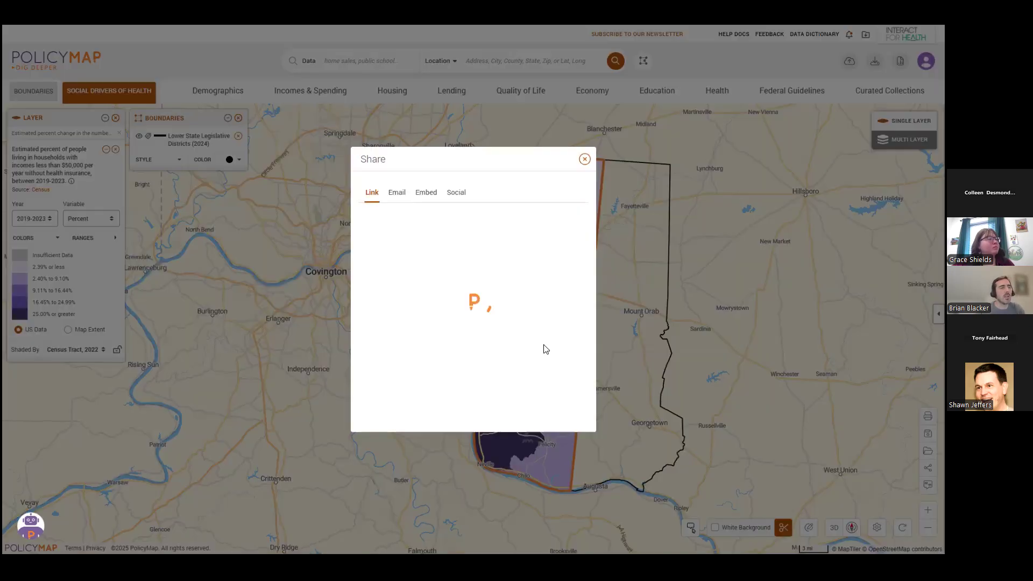
pyautogui.click(426, 193)
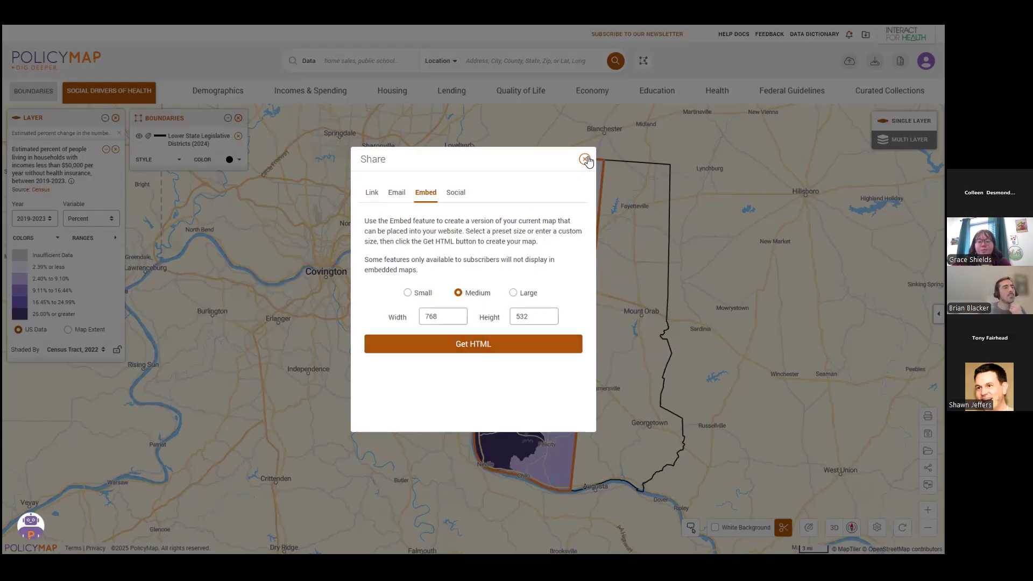
# Return to the map and check Clermont County's details and available actions.
pyautogui.click(612, 307)
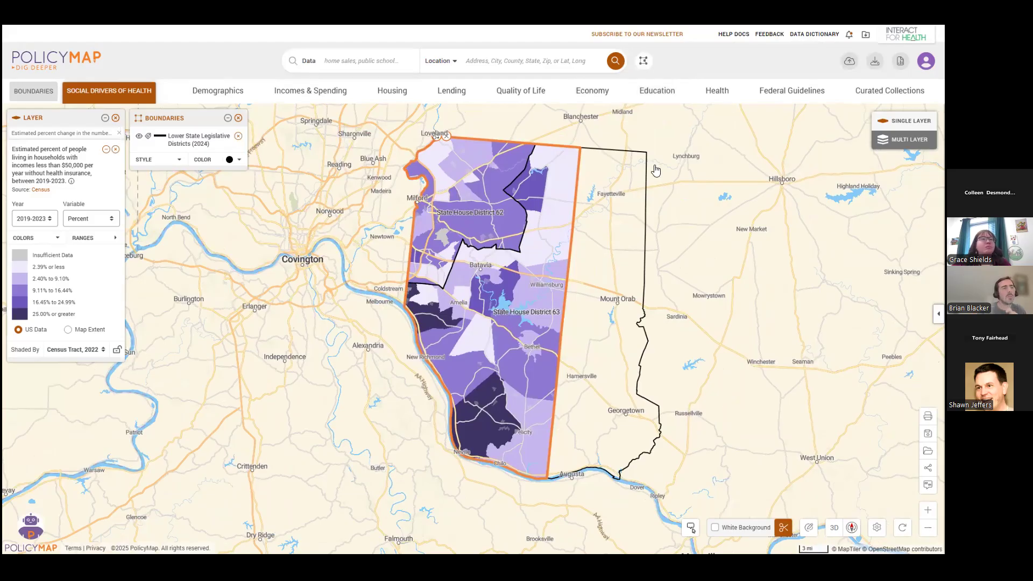
pyautogui.click(439, 142)
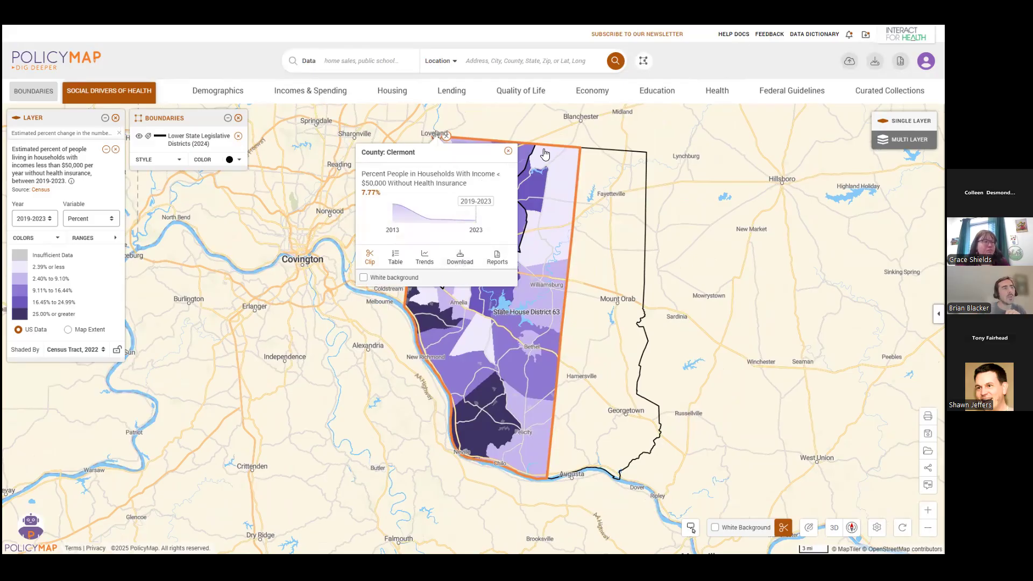
pyautogui.click(507, 154)
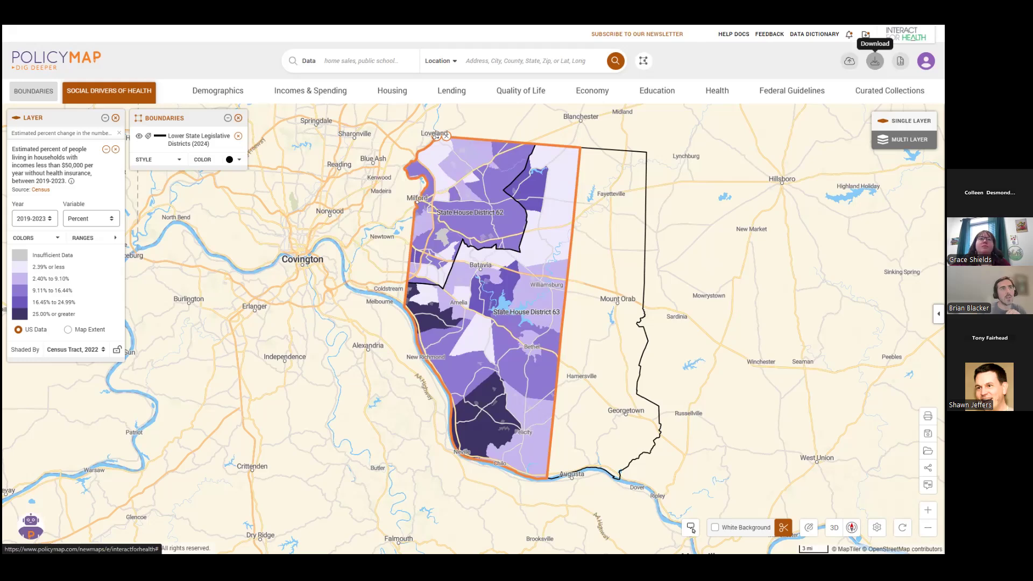
# In the Data Downloader, change the location to the state of Ohio with values by Census Tract, 2022, and return to the map.
pyautogui.click(875, 61)
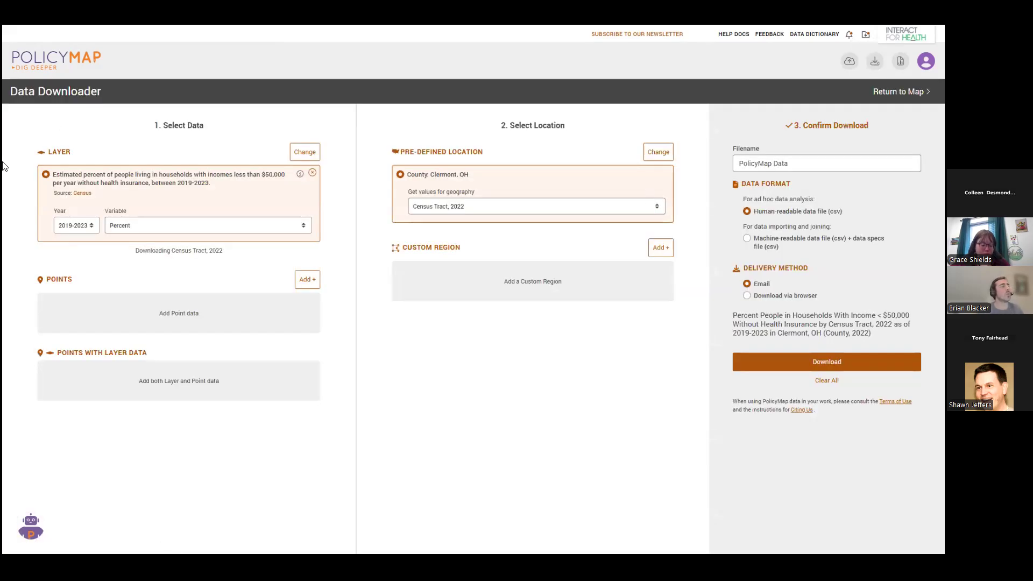
pyautogui.click(312, 158)
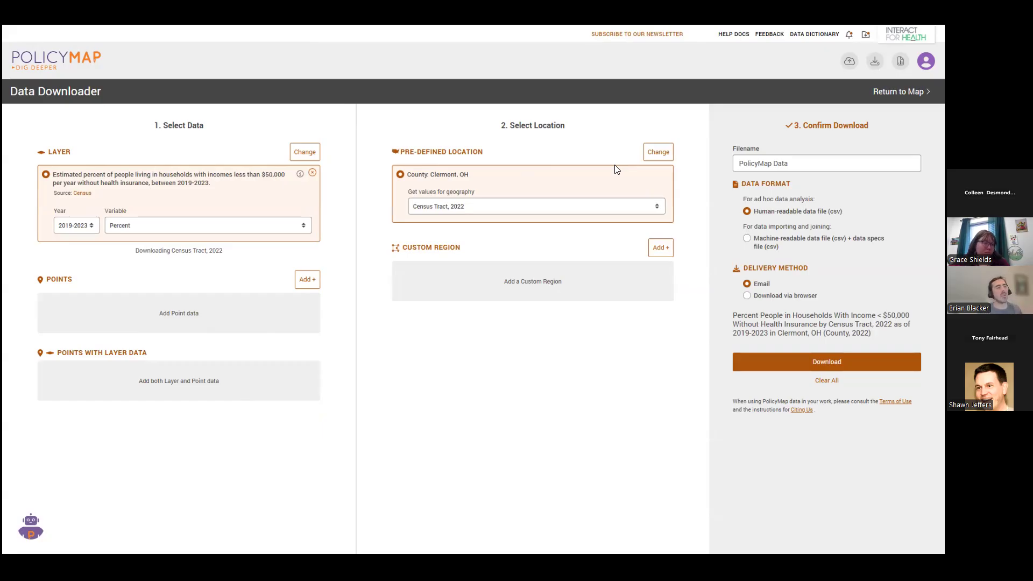
pyautogui.click(659, 153)
pyautogui.write('ohio')
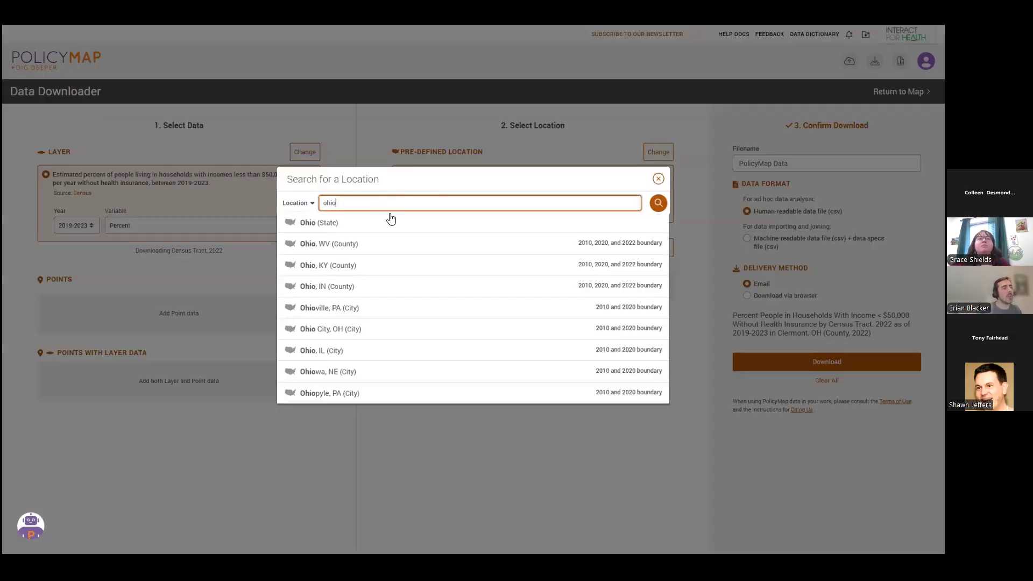
pyautogui.click(388, 222)
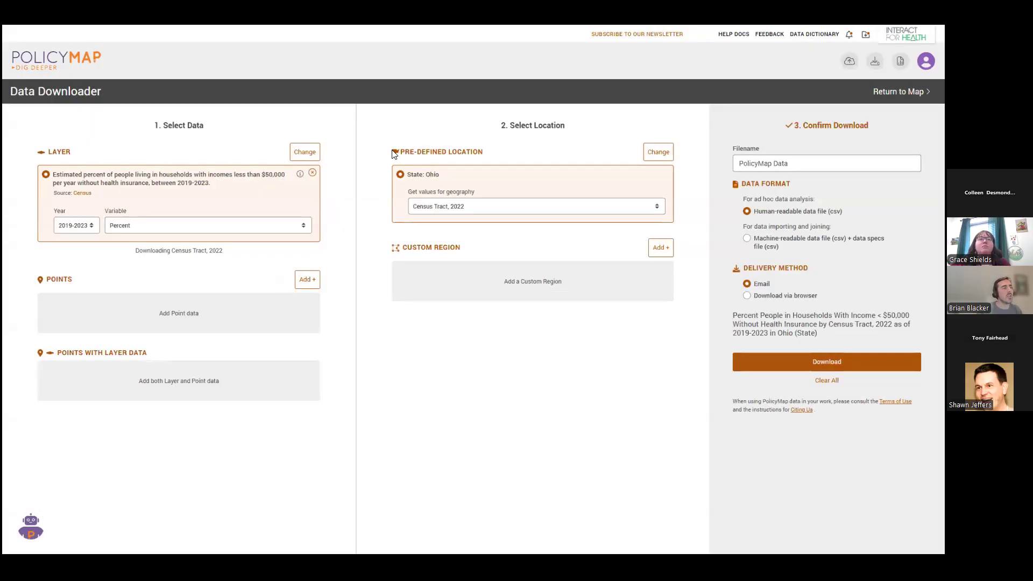
pyautogui.click(543, 206)
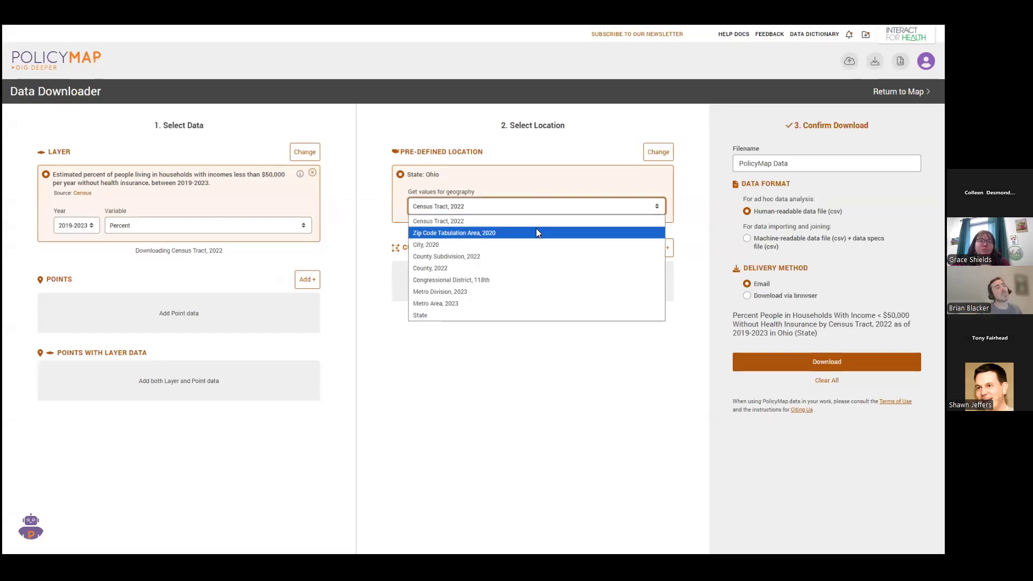
pyautogui.click(531, 222)
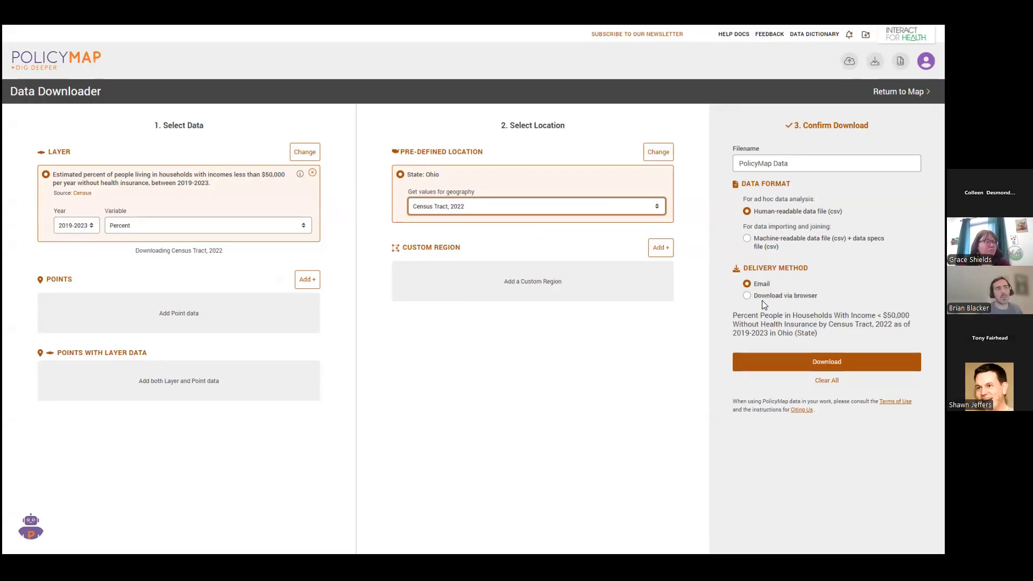
pyautogui.click(814, 166)
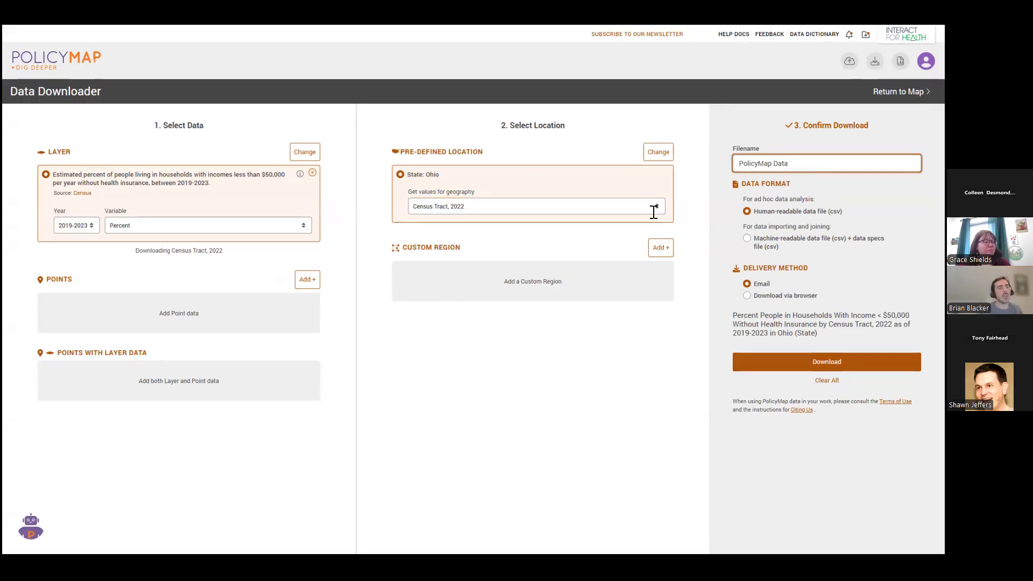
pyautogui.click(897, 92)
# Switch to the Excel file "clermont oh without insurance", widen all columns to fit the data, and select the variable code header in F2.
pyautogui.moveTo(581, 354); pyautogui.dragTo(548, 356)
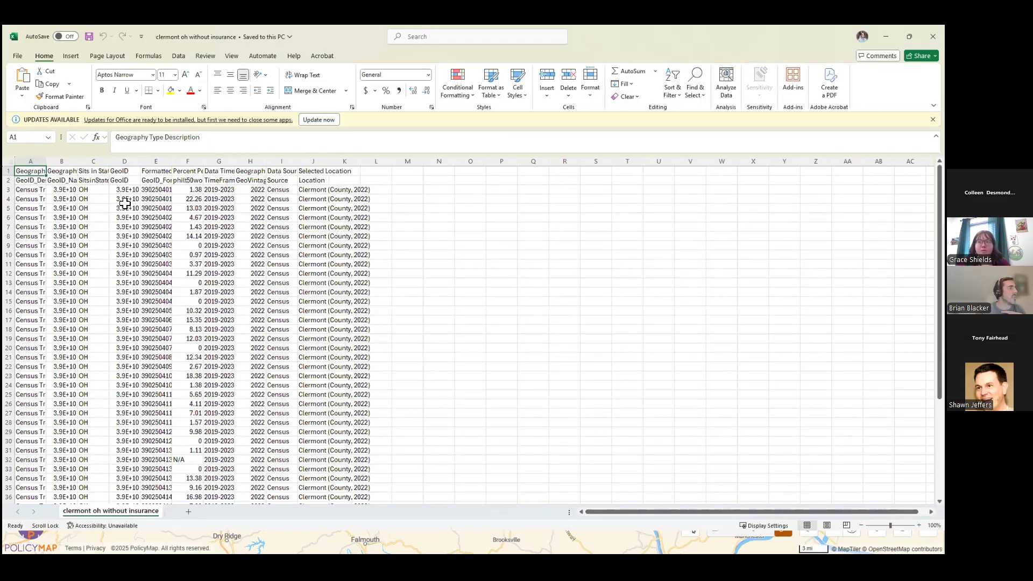
pyautogui.click(11, 161)
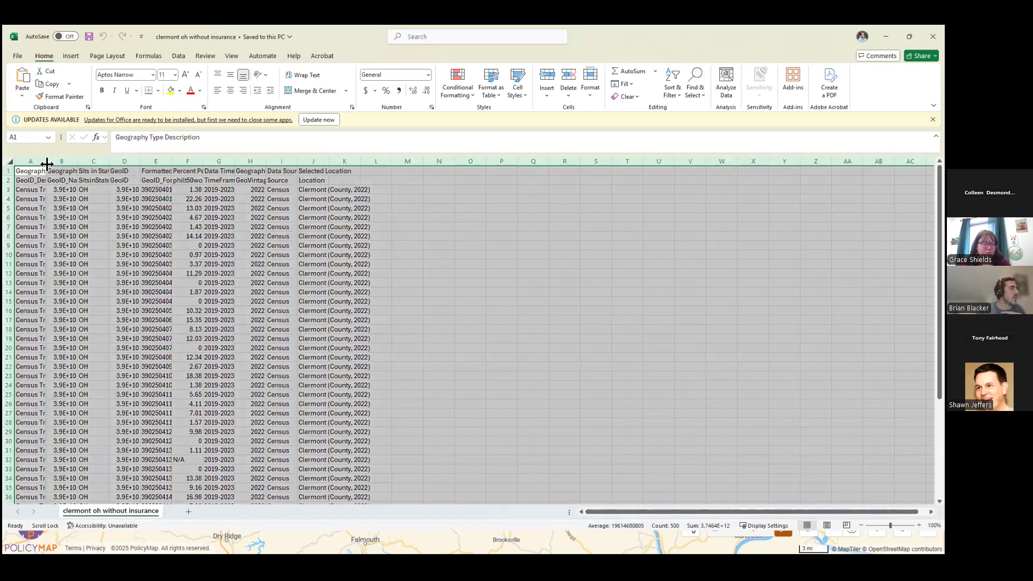
pyautogui.doubleClick(47, 161)
pyautogui.click(181, 264)
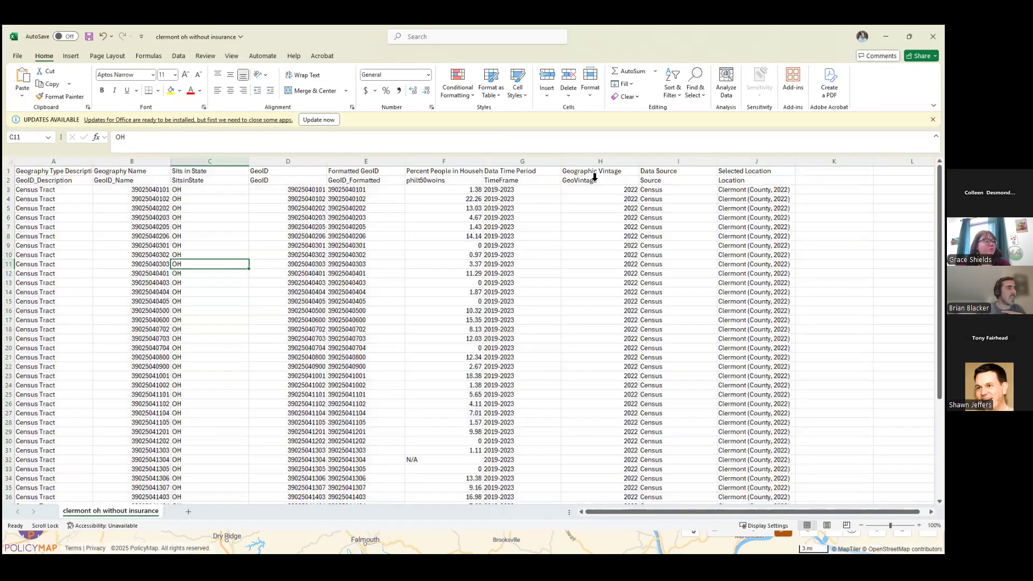
pyautogui.click(471, 182)
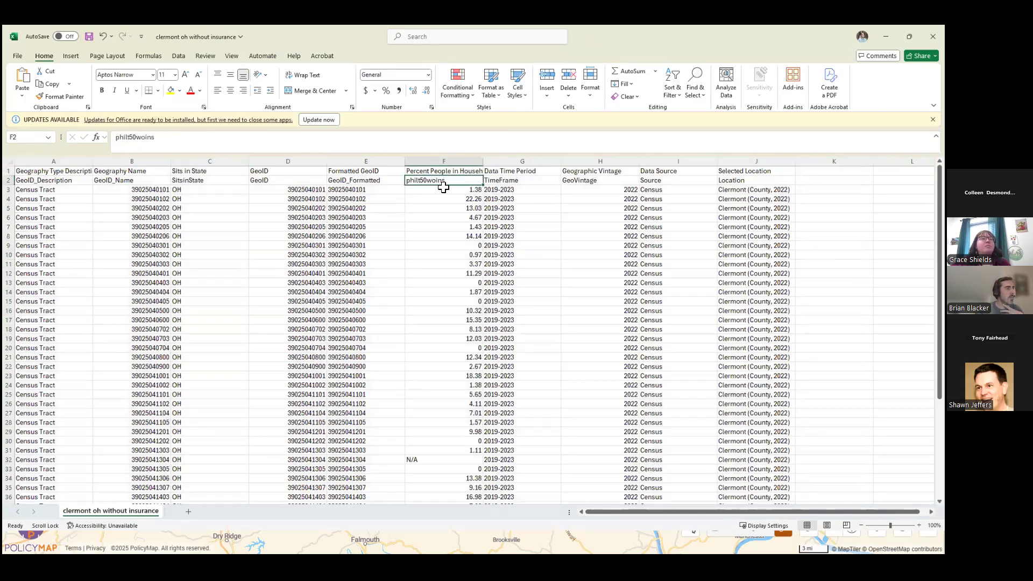
# Widen column F to read more of the header in F1, and select the variable code in F2.
pyautogui.click(486, 179)
pyautogui.click(480, 168)
pyautogui.moveTo(578, 164); pyautogui.dragTo(582, 163)
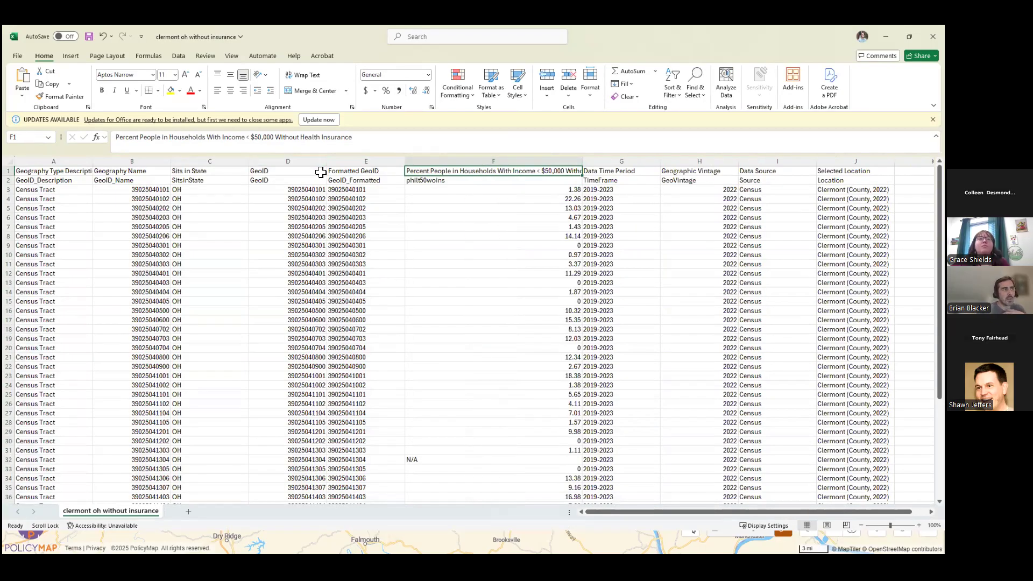
pyautogui.click(560, 181)
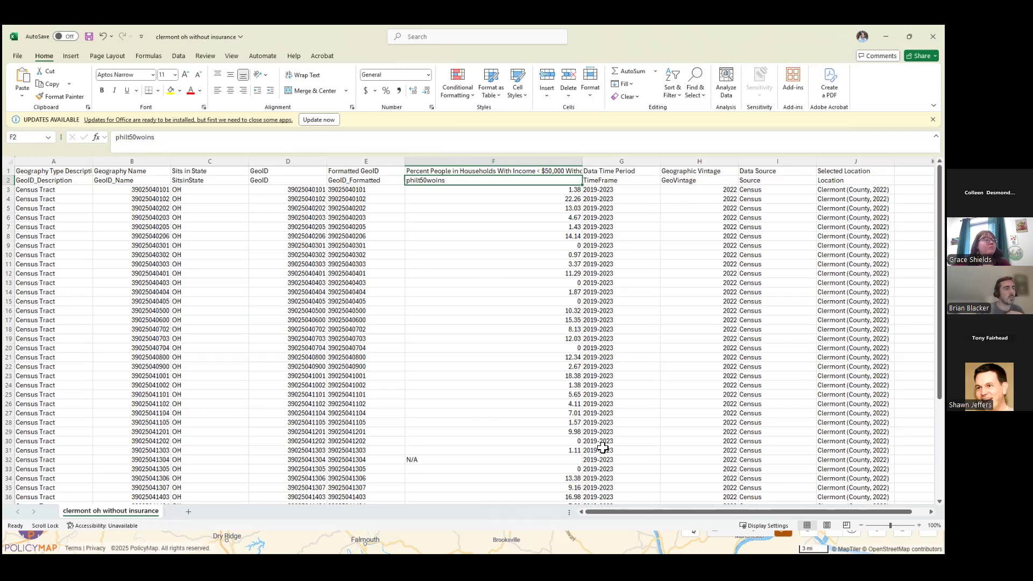
# Look through the census tract percentages in column F, selecting F4:F12, and close the file without saving the changes.
pyautogui.scroll(-3, 435, 323)
pyautogui.scroll(4, 534, 217)
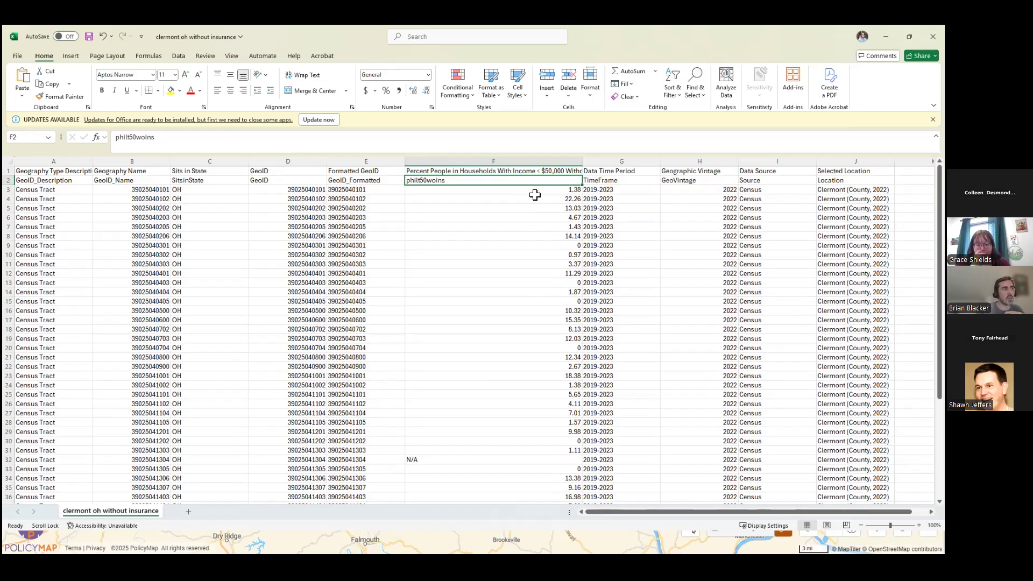
pyautogui.moveTo(534, 196); pyautogui.dragTo(543, 272)
pyautogui.scroll(-1, 545, 269)
pyautogui.scroll(-2, 544, 269)
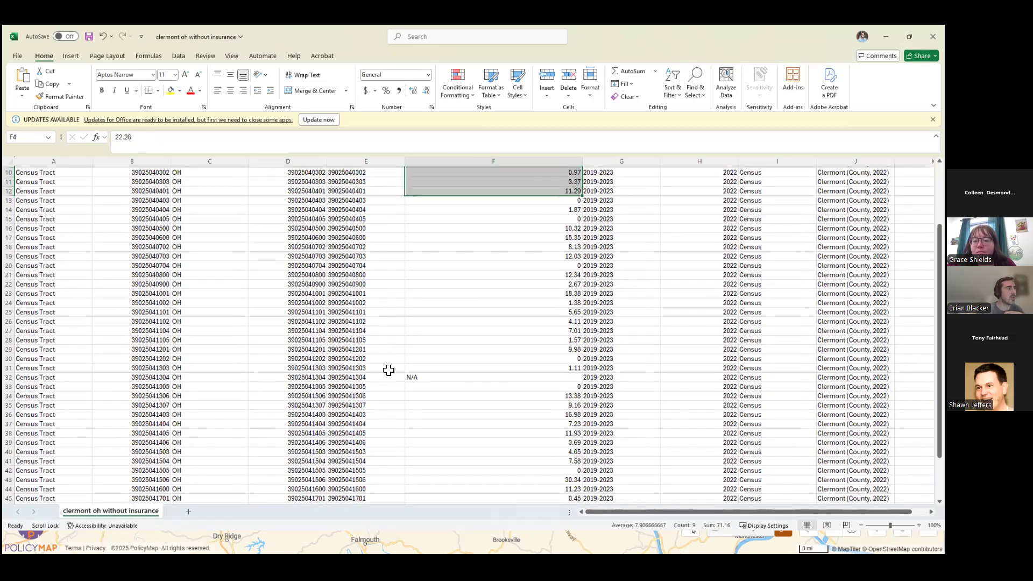
pyautogui.scroll(3, 214, 313)
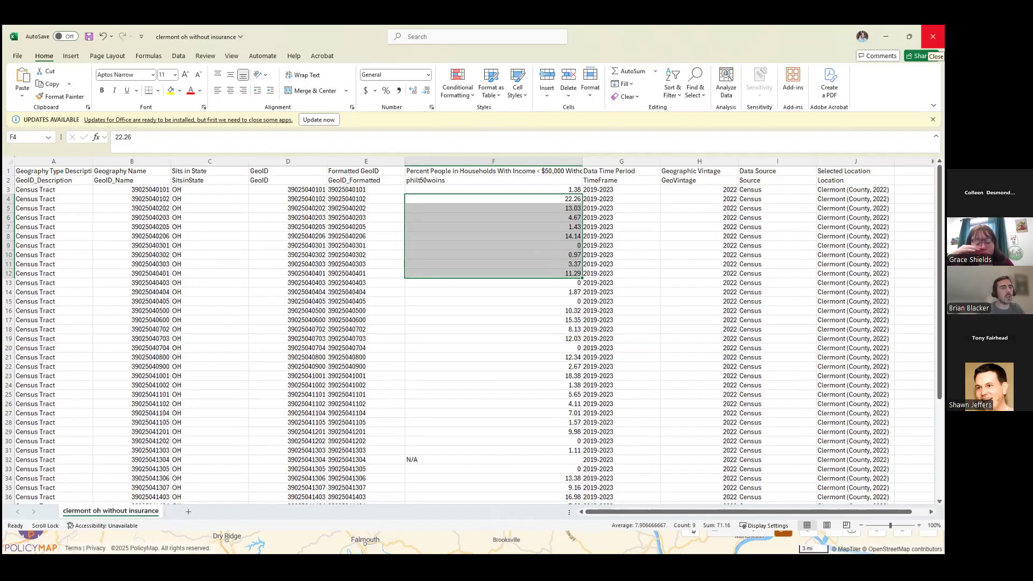
pyautogui.click(932, 37)
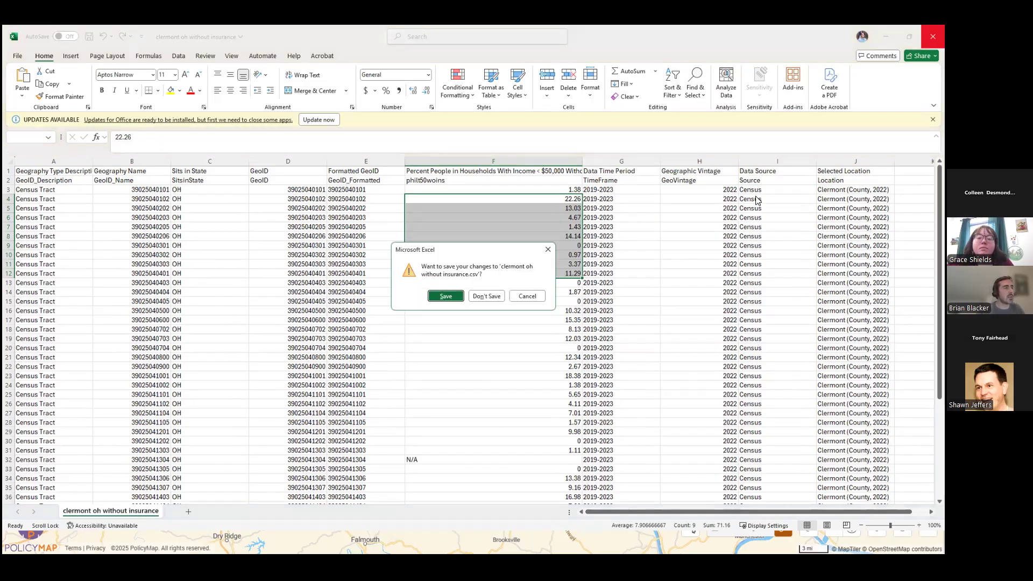
pyautogui.click(487, 296)
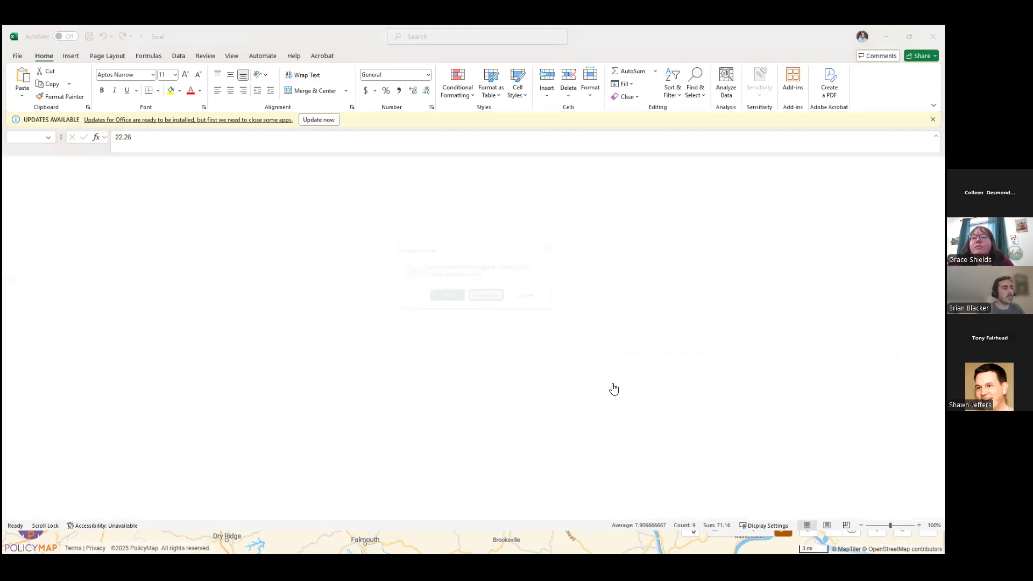
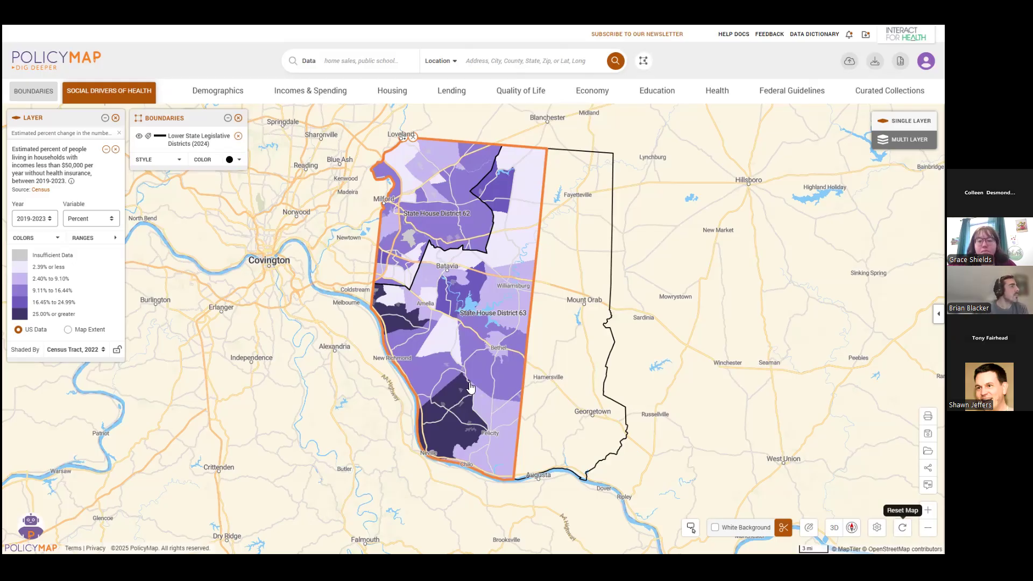
# Reset the map to its default view, clearing all data layers and boundaries.
pyautogui.click(902, 527)
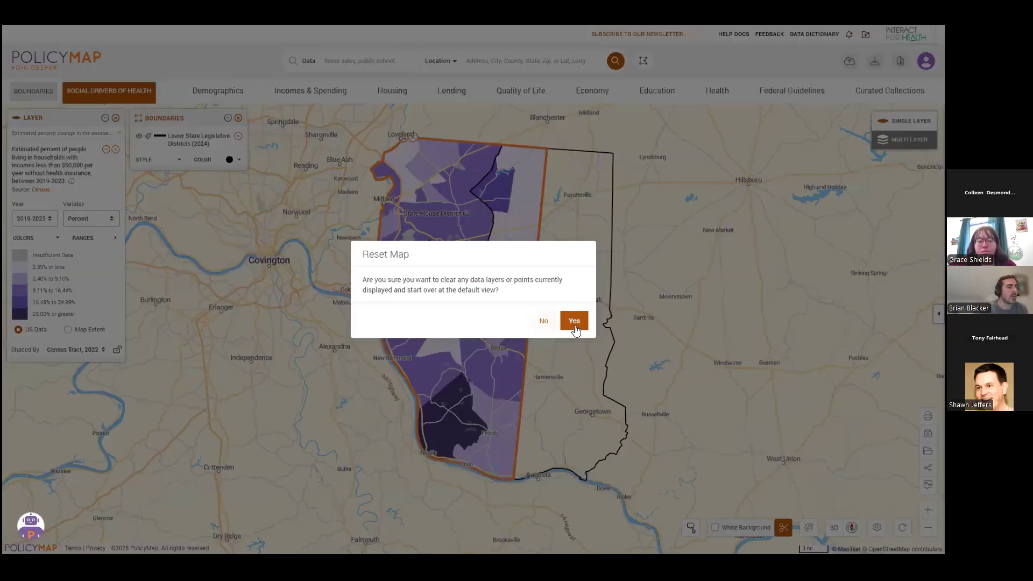
pyautogui.click(574, 321)
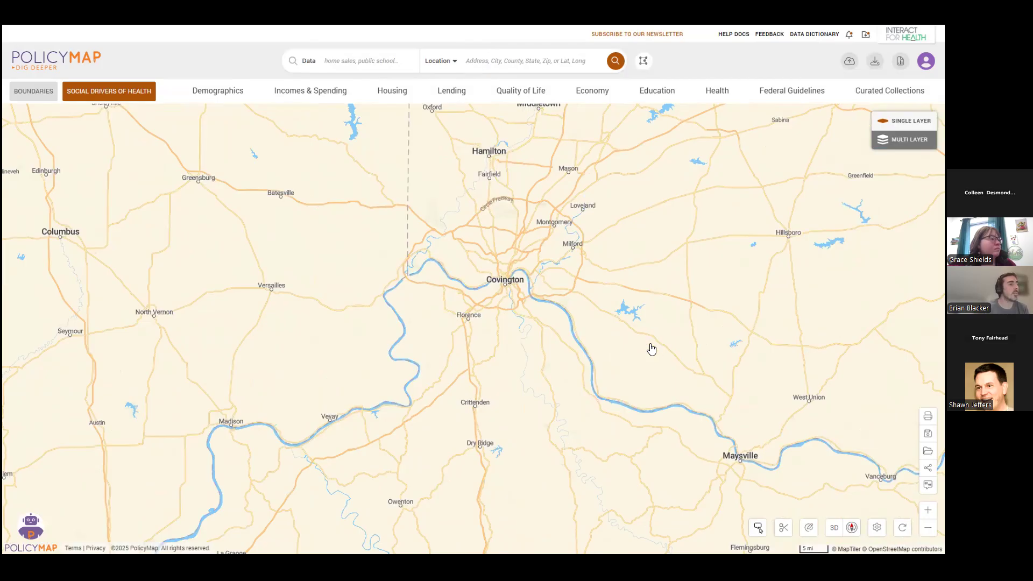
pyautogui.scroll(1, 676, 320)
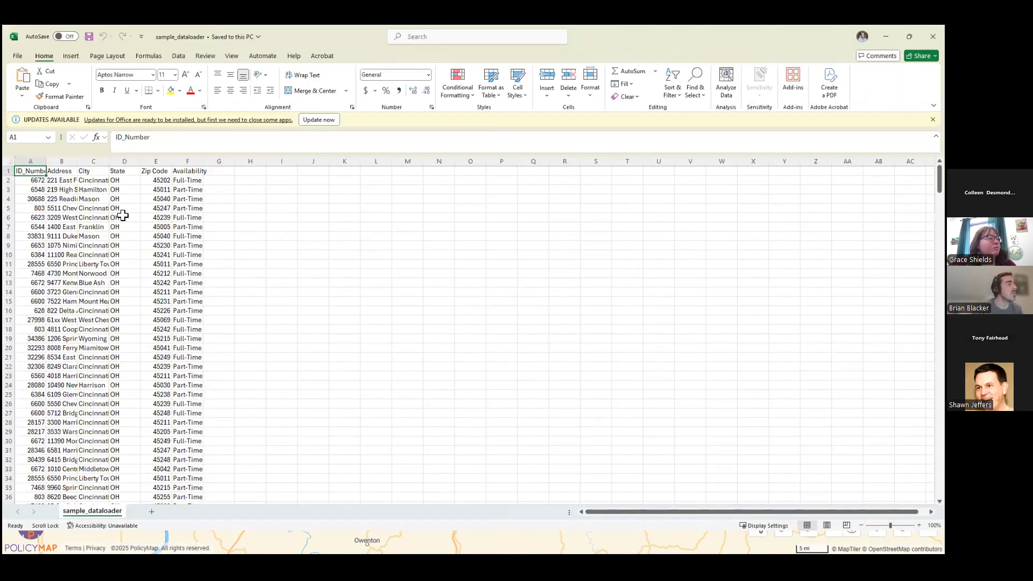
# Switch to the Excel file "sample_dataloader", widen all columns to read the data, and select the Availability cells F1:F3 and F8.
pyautogui.click(9, 162)
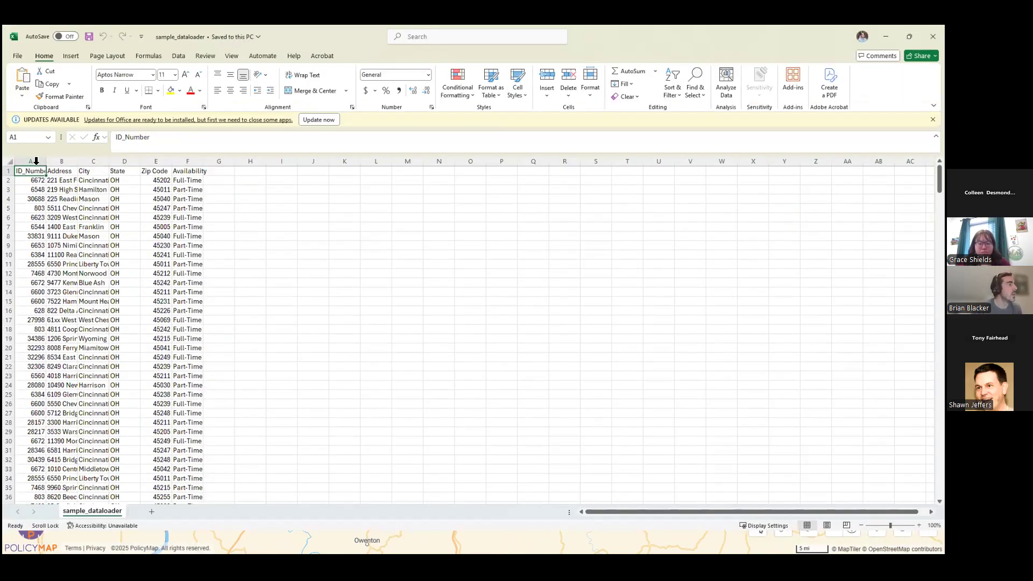
pyautogui.moveTo(44, 164); pyautogui.dragTo(70, 162)
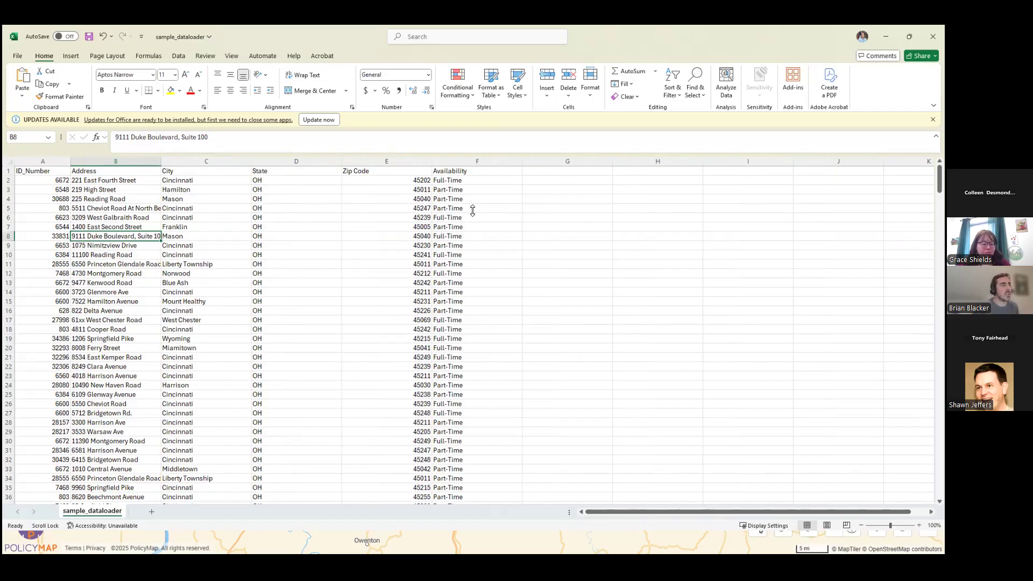
pyautogui.moveTo(471, 173); pyautogui.dragTo(474, 192)
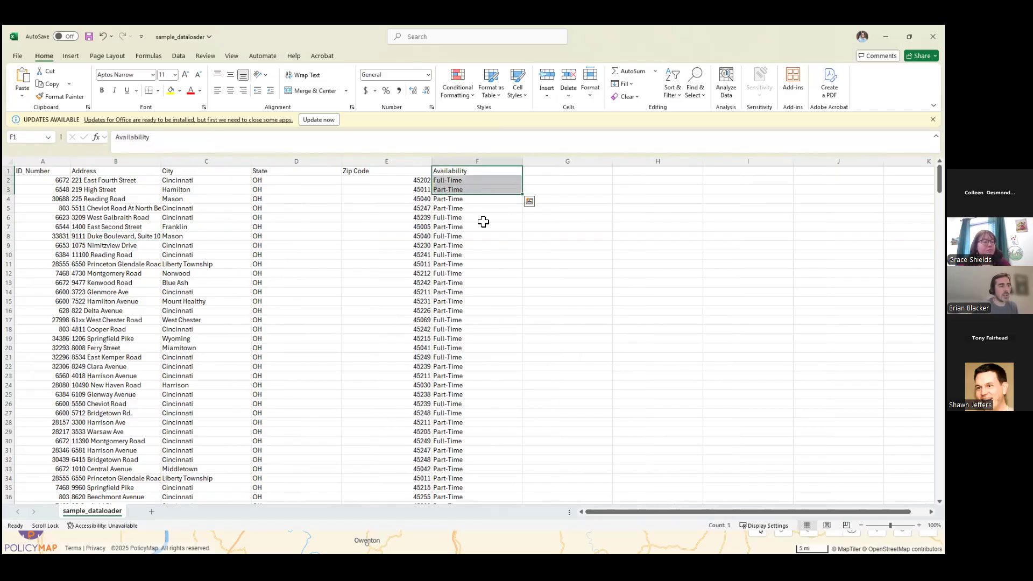
pyautogui.click(481, 237)
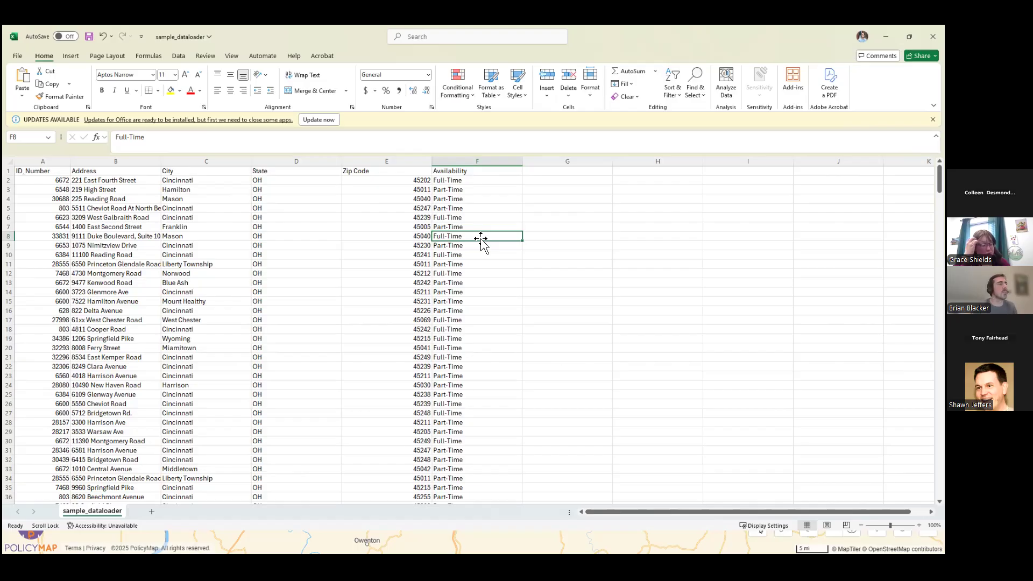
# Narrow the Zip Code column and close the Excel file without saving the changes.
pyautogui.click(420, 189)
pyautogui.moveTo(430, 160); pyautogui.dragTo(402, 159)
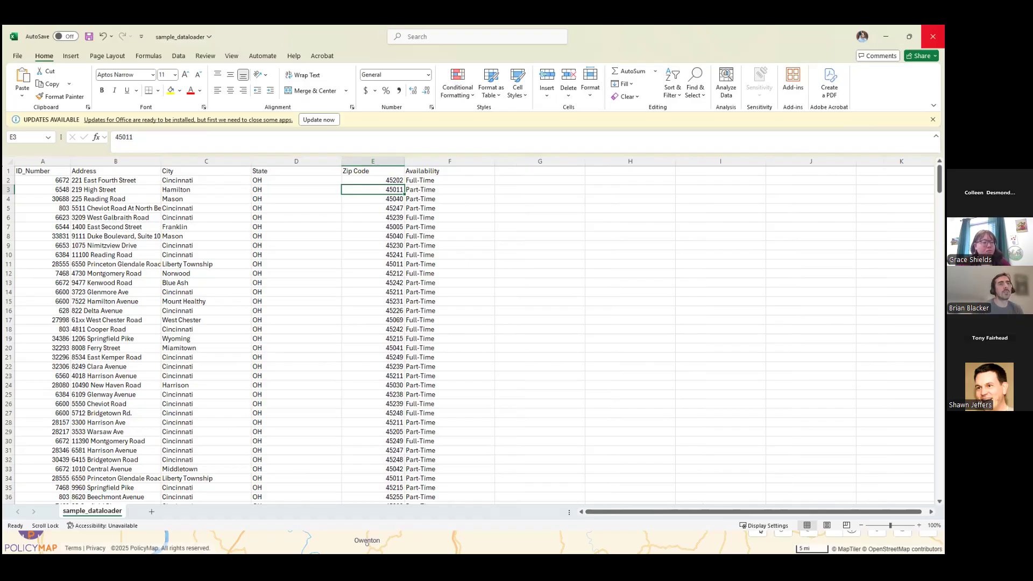
pyautogui.click(932, 36)
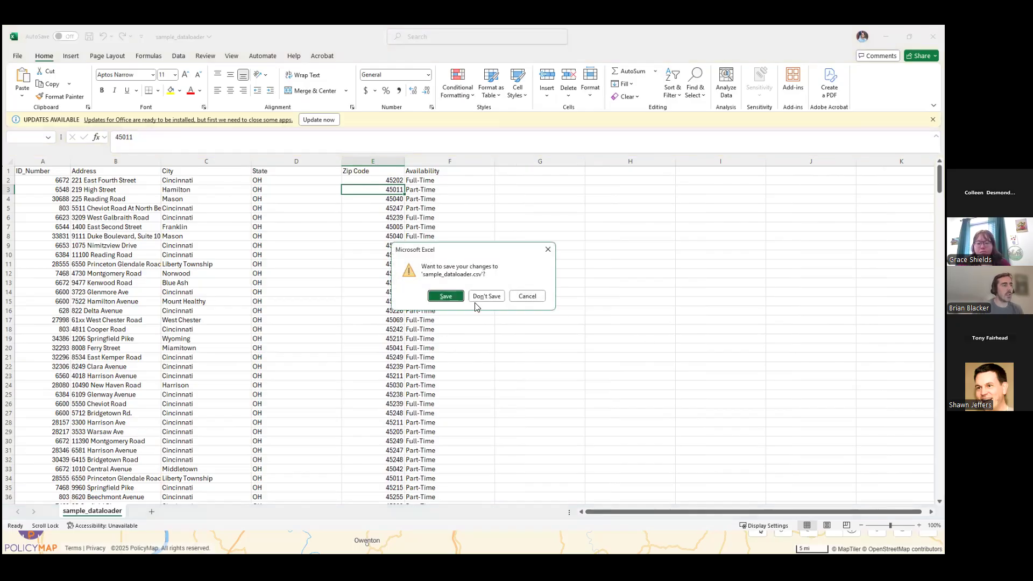
pyautogui.click(494, 298)
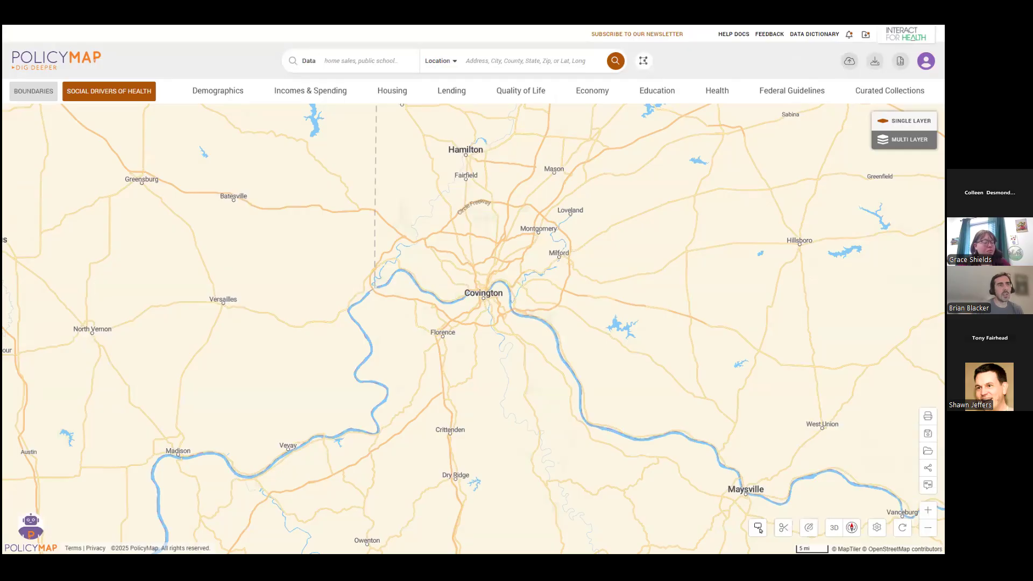
# In the Data Loader, choose sample_dataloader.csv as the import file and name the dataset "Food Pantry Location".
pyautogui.click(849, 61)
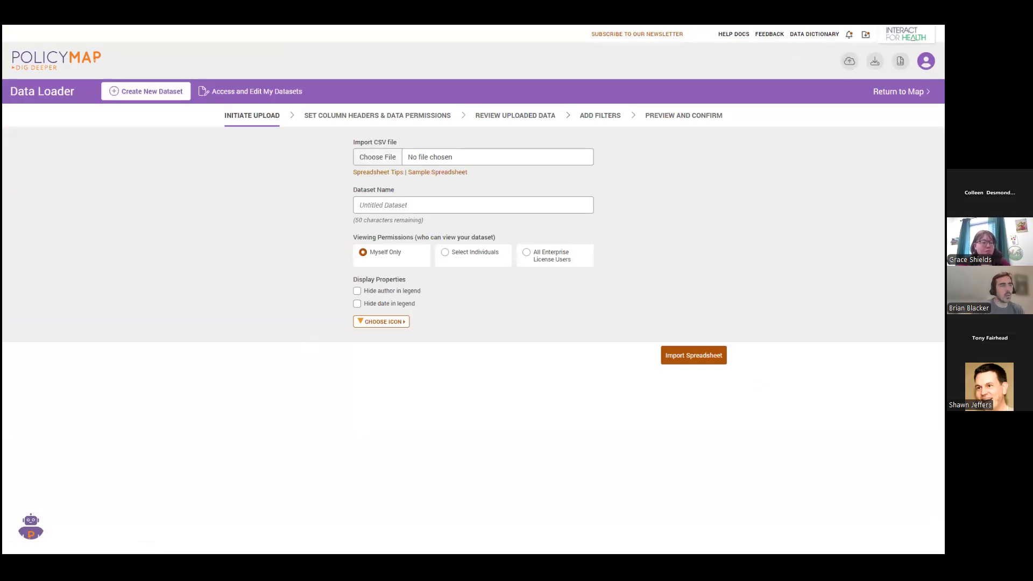
pyautogui.click(470, 223)
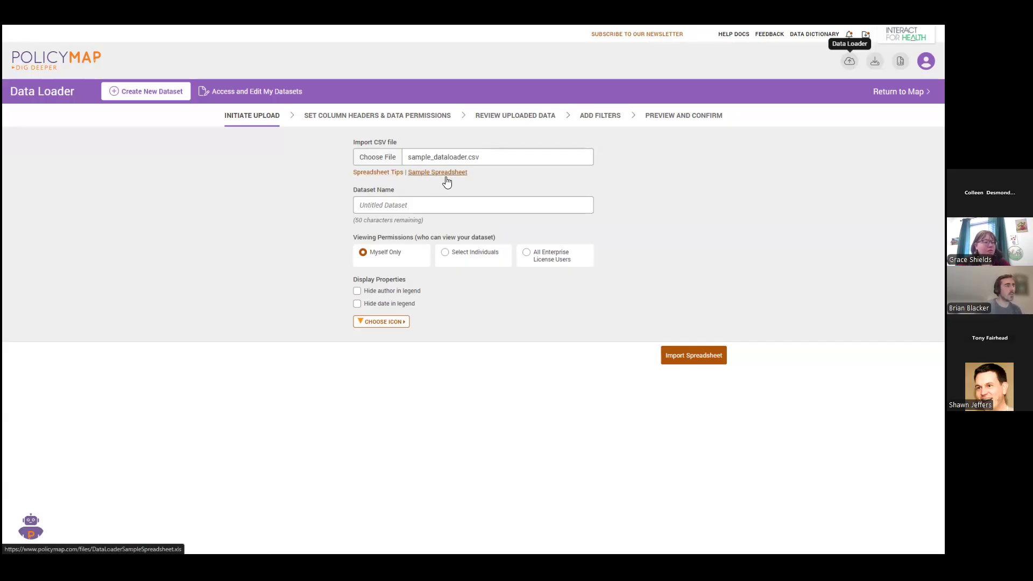
pyautogui.click(373, 211)
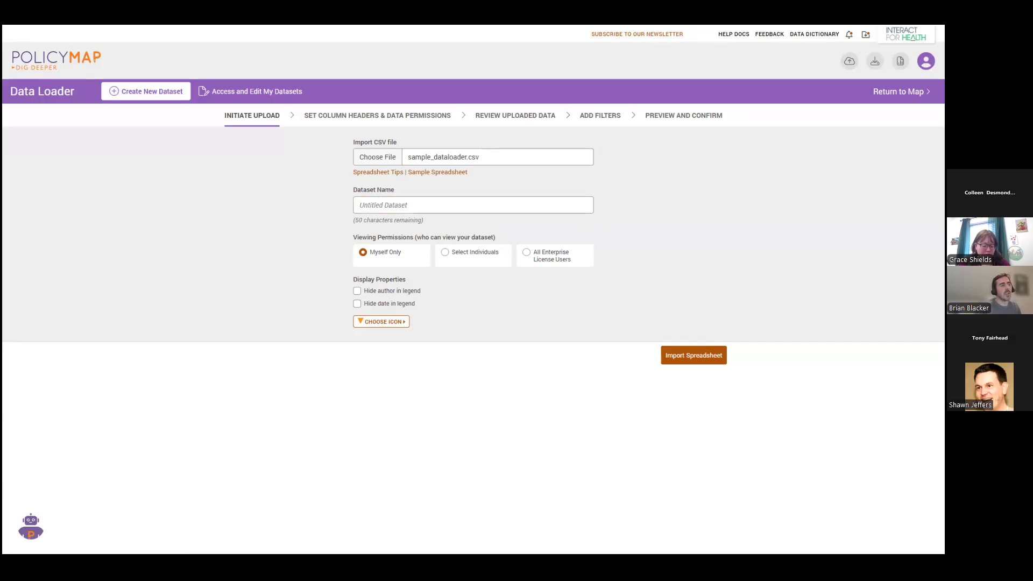
pyautogui.click(421, 207)
pyautogui.write('Food')
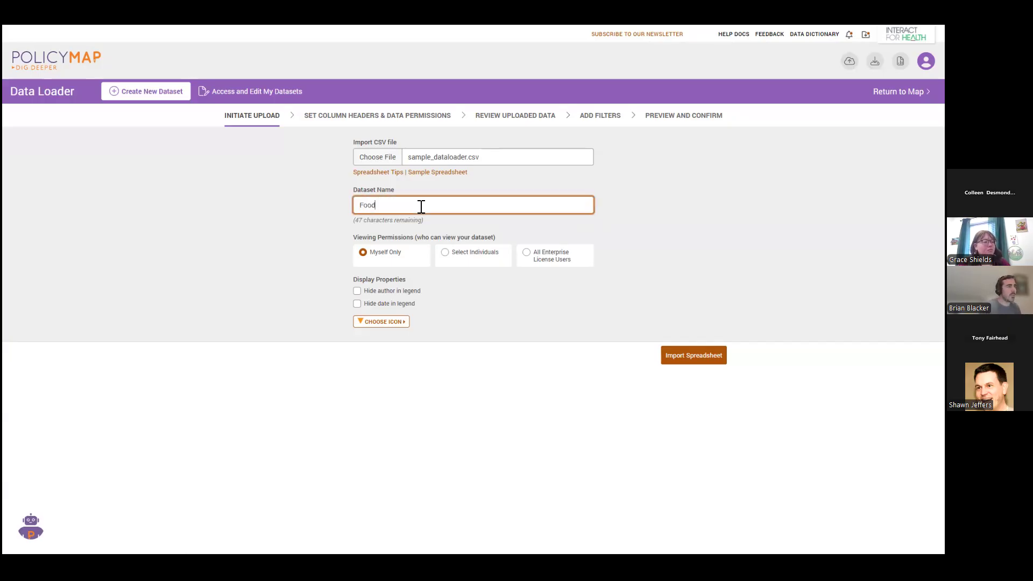
pyautogui.write(' Pantry Location')
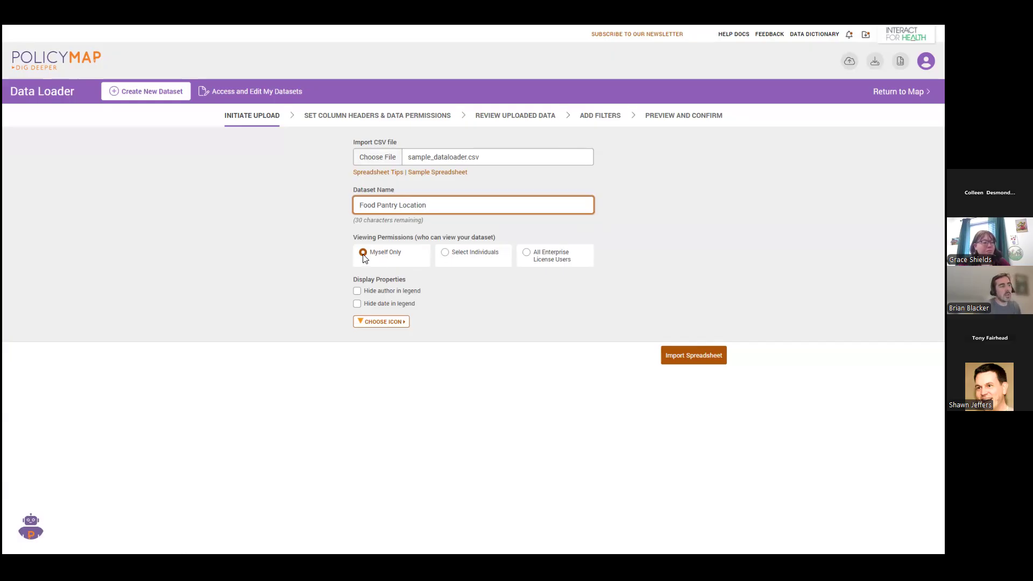
# Set the dataset's viewing permissions to All Enterprise License Users and its icon to a green circle.
pyautogui.click(446, 253)
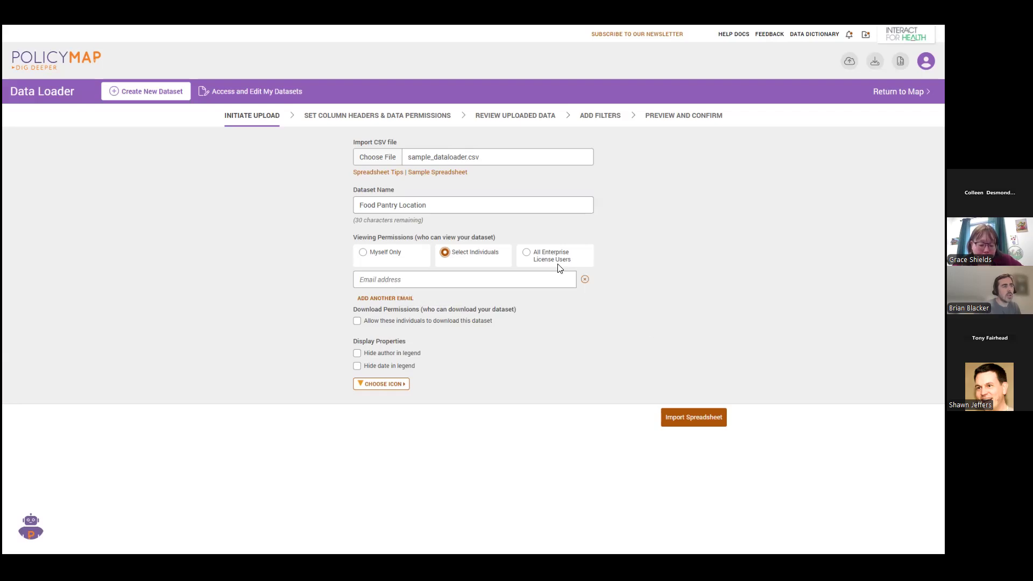
pyautogui.click(527, 253)
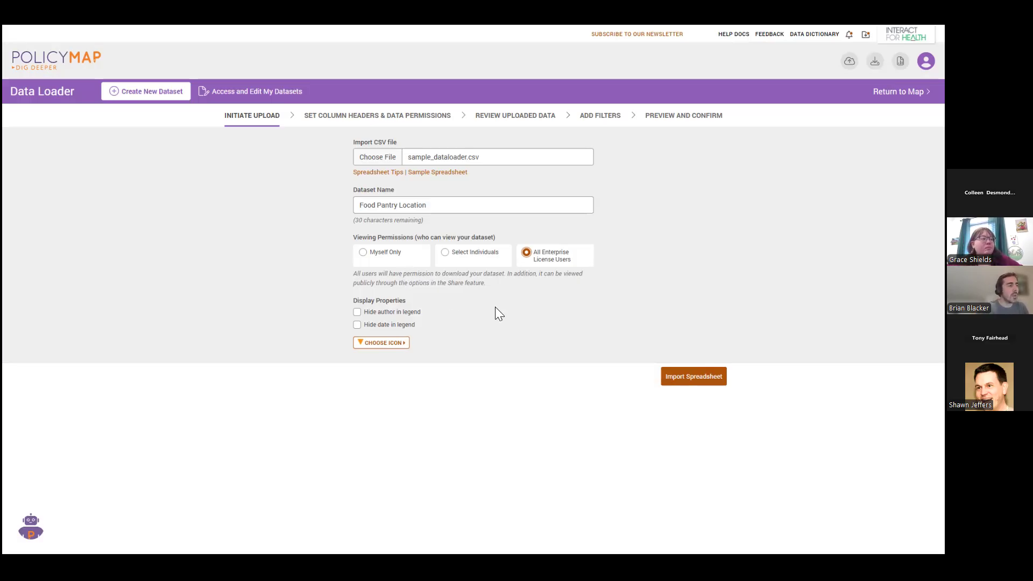
pyautogui.click(385, 342)
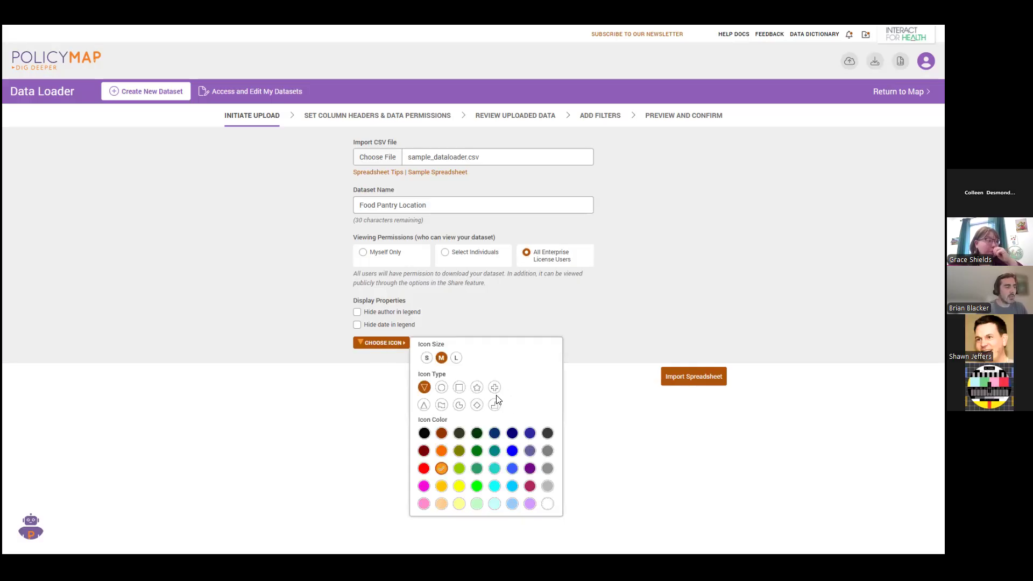
pyautogui.click(441, 387)
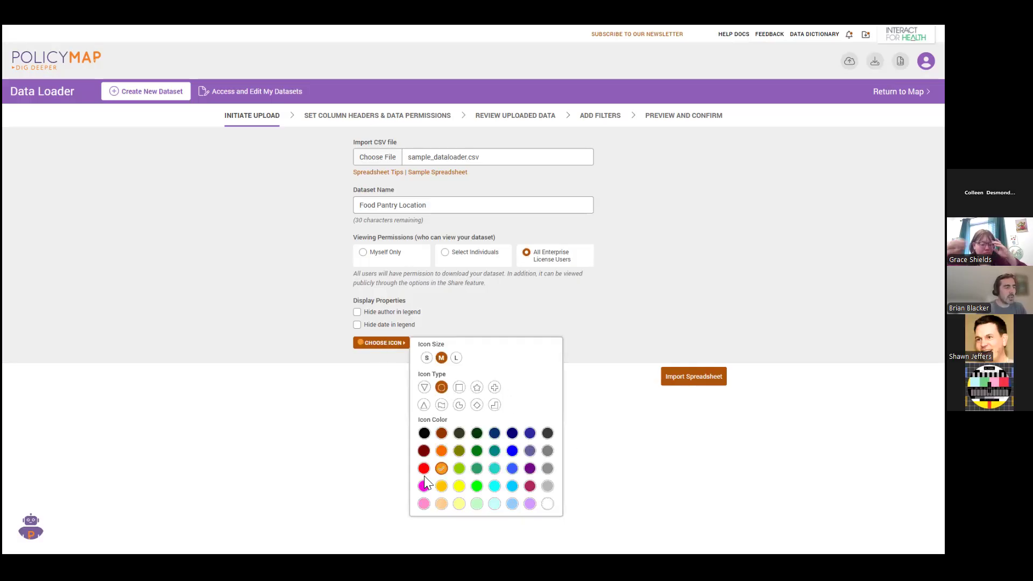
pyautogui.click(476, 468)
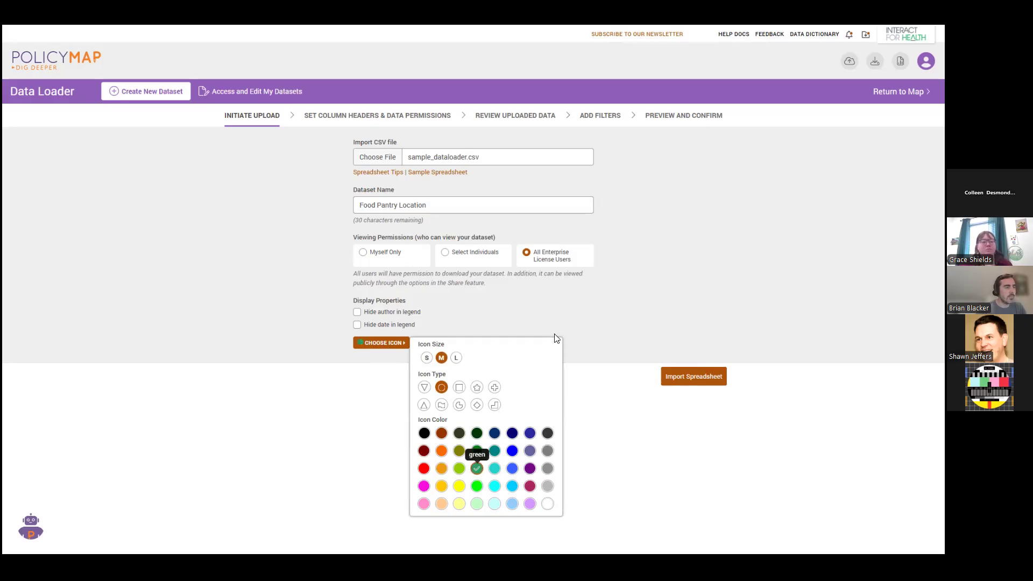
pyautogui.click(679, 361)
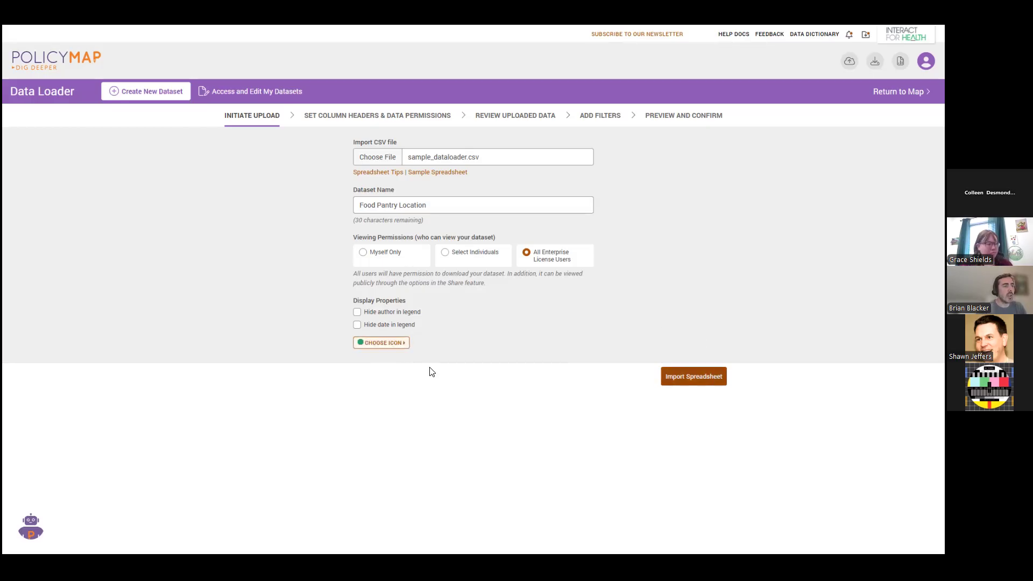
# Import the spreadsheet, check the data type options for the Address column, and geocode the spreadsheet.
pyautogui.click(703, 381)
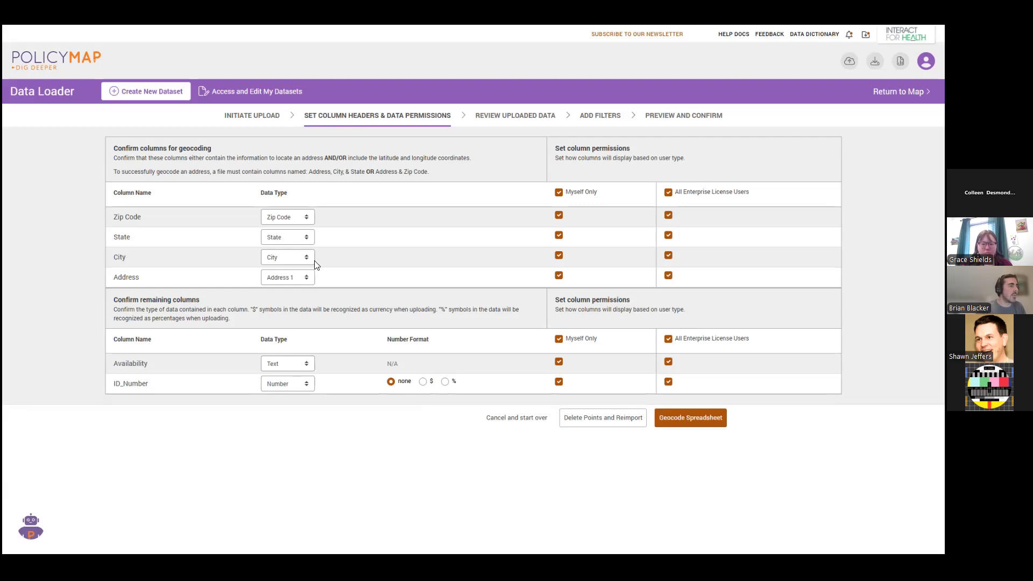
pyautogui.click(306, 277)
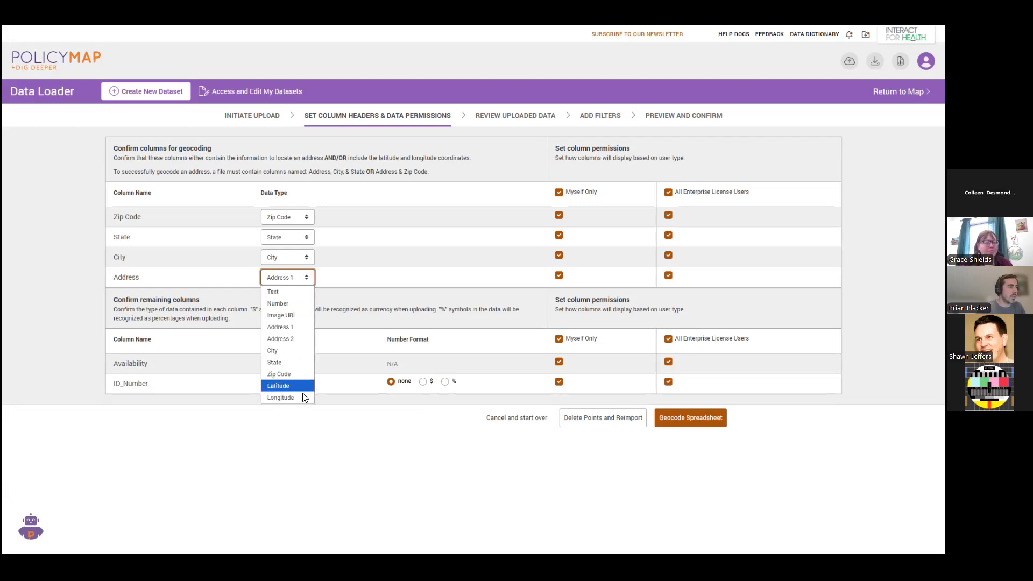
pyautogui.click(778, 491)
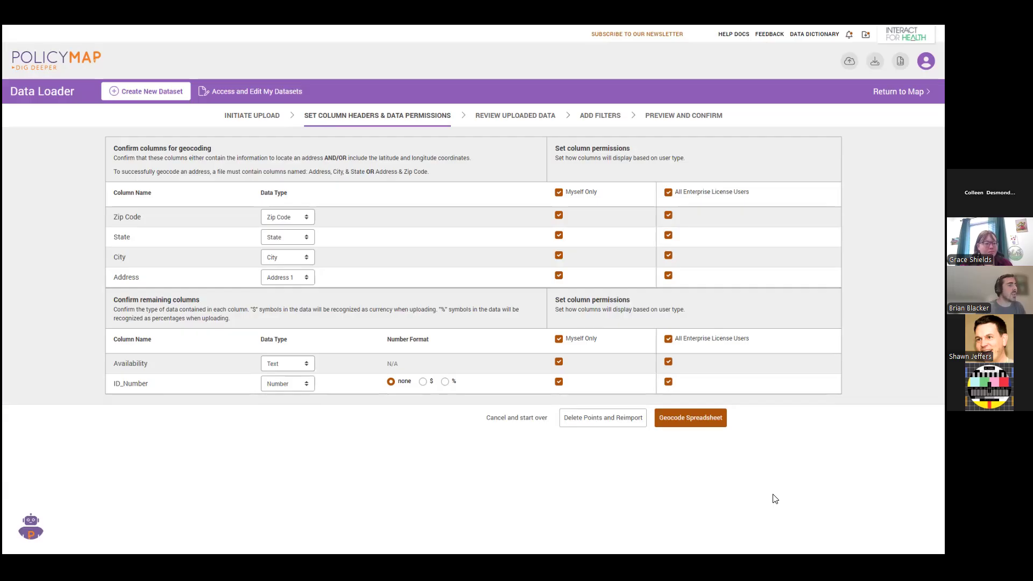
pyautogui.click(698, 420)
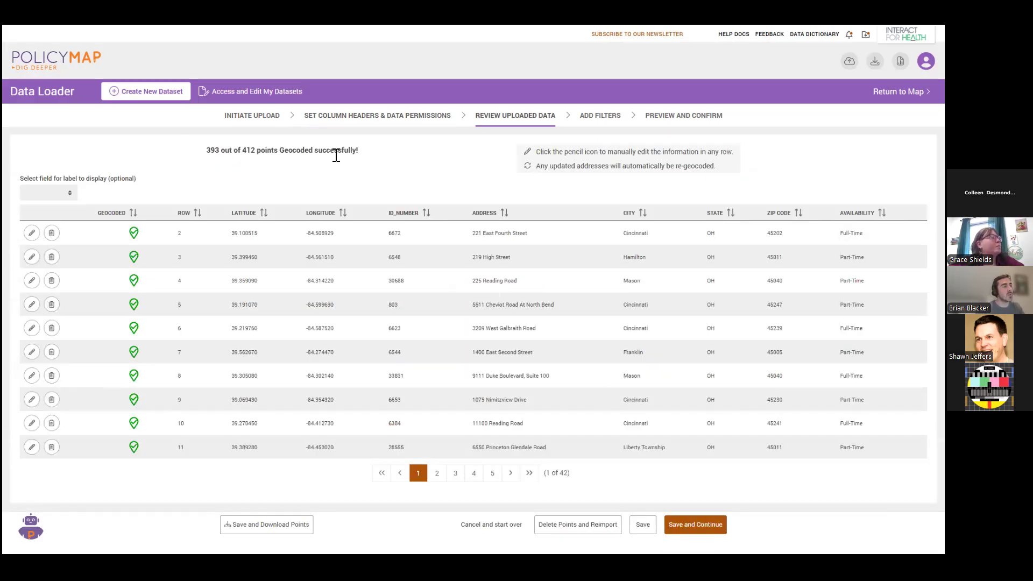
# Set Address as the label field to display and sort the rows by geocoded status with failed points first.
pyautogui.click(71, 197)
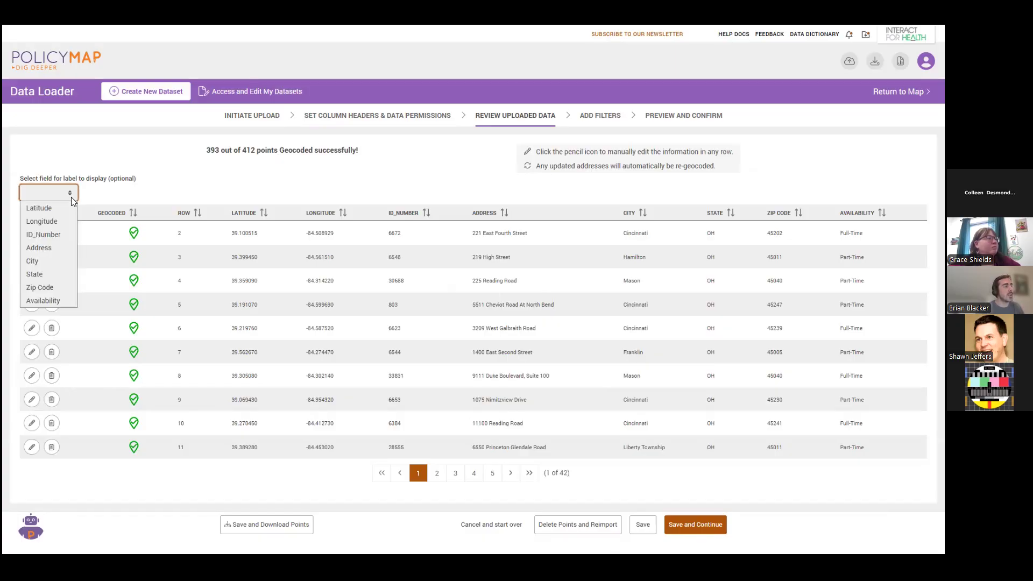
pyautogui.click(65, 249)
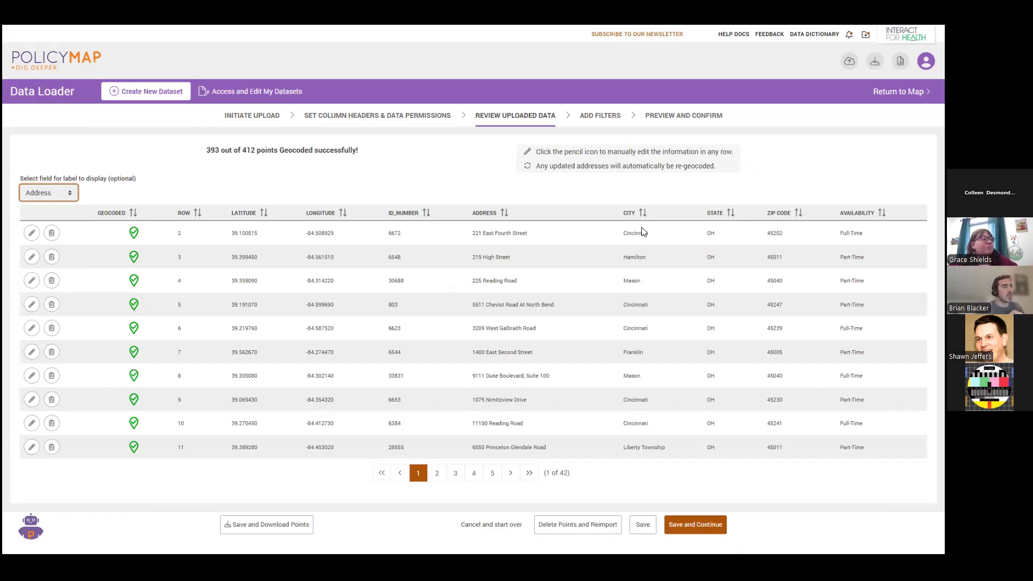
pyautogui.click(117, 215)
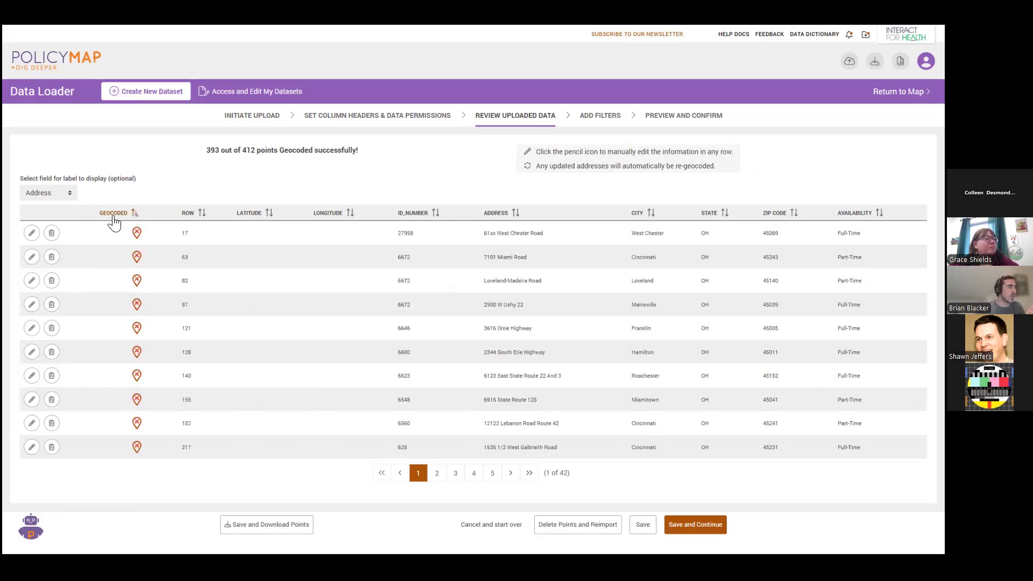
# Edit row 17 by replacing the "xx" in its street number with "00" and submit the corrected address.
pyautogui.click(31, 234)
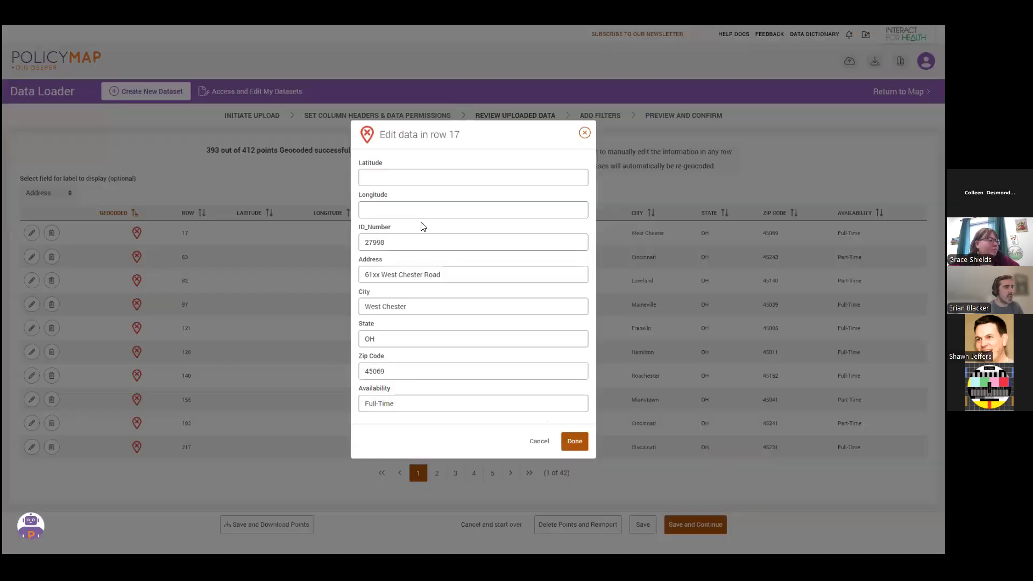
pyautogui.moveTo(372, 275); pyautogui.dragTo(379, 275)
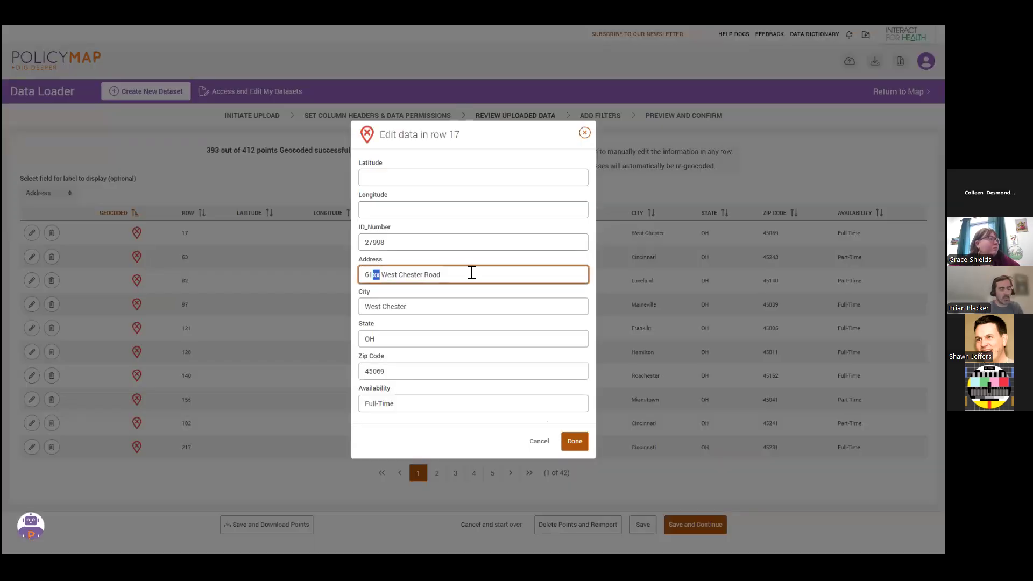
pyautogui.write('00')
pyautogui.click(574, 442)
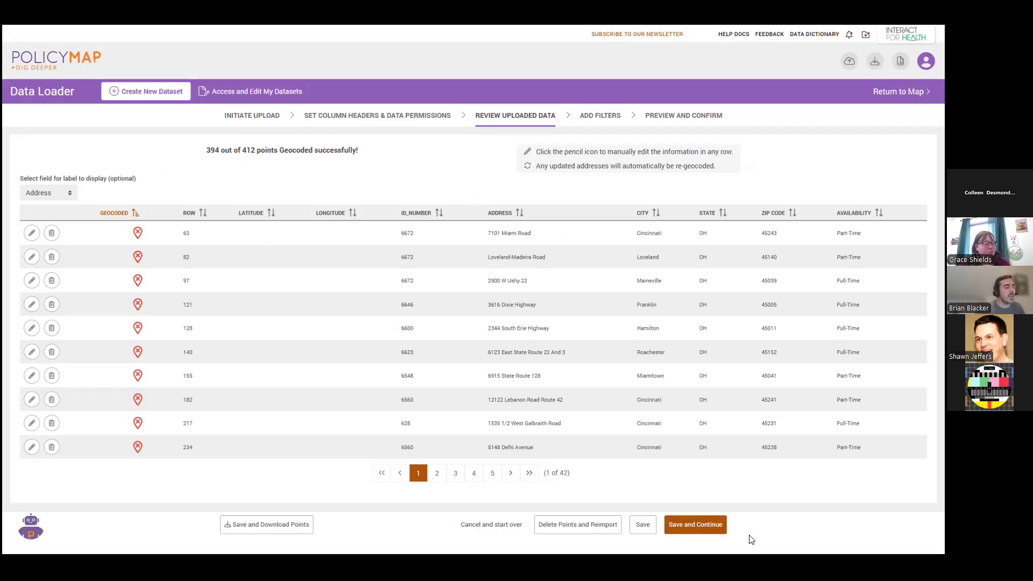
# Save the reviewed data and add an Availability filter that includes the Color Code All option.
pyautogui.click(715, 529)
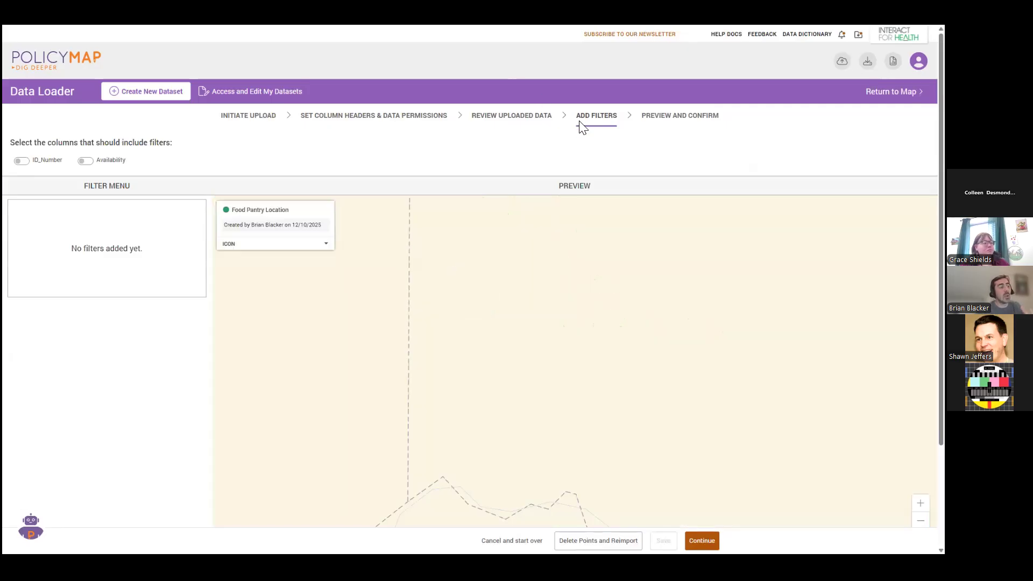
pyautogui.moveTo(701, 375); pyautogui.dragTo(691, 404)
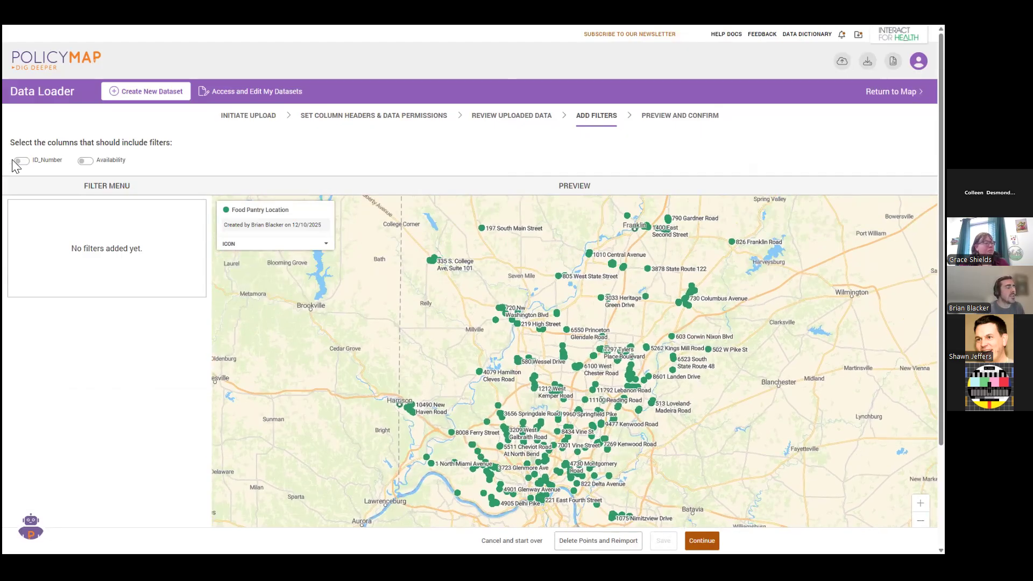
pyautogui.click(84, 161)
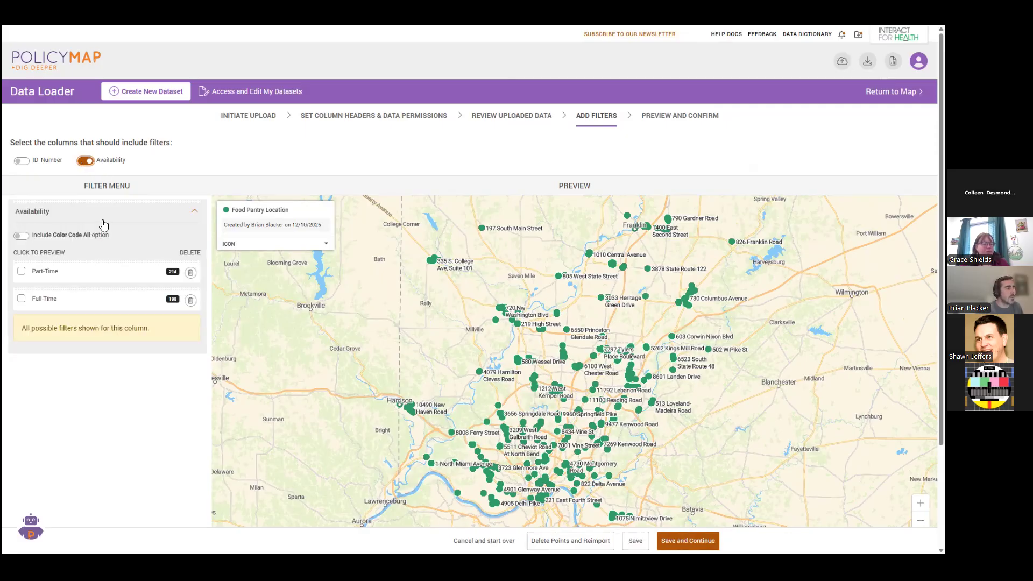
pyautogui.click(20, 238)
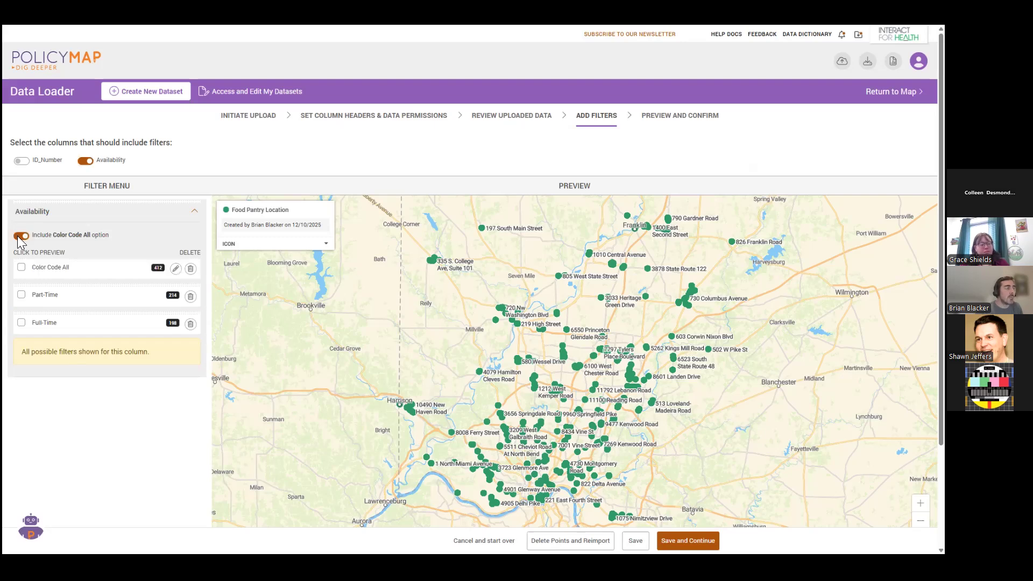
# Preview the Color Code All availability filter on the dataset map and clear the preview.
pyautogui.click(21, 268)
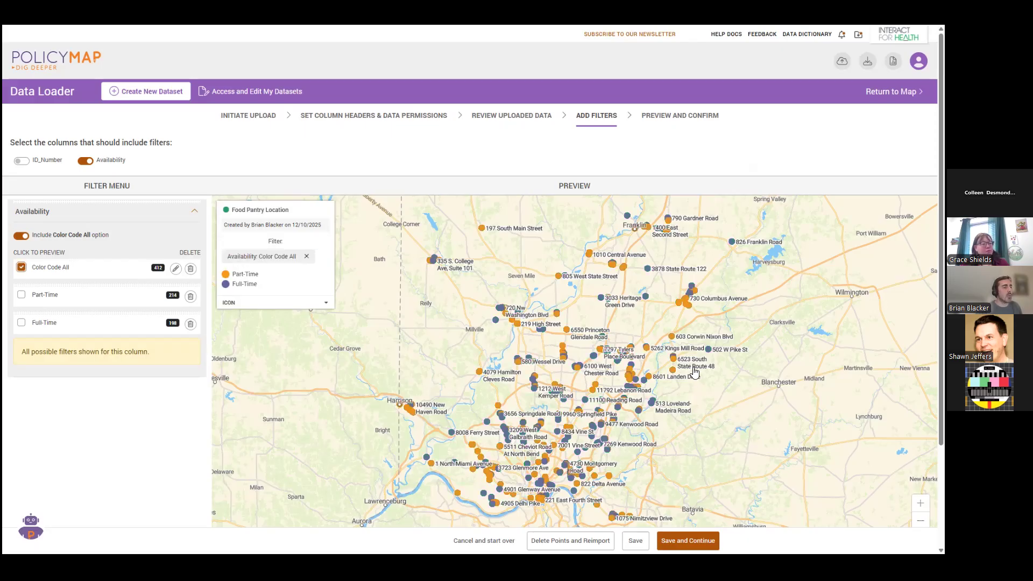
pyautogui.scroll(-3, 694, 371)
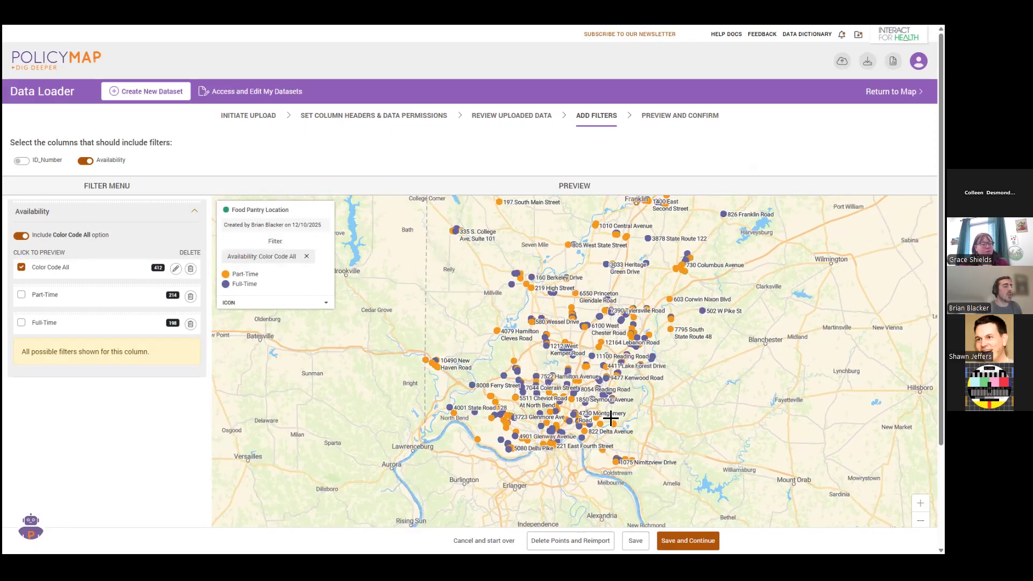
pyautogui.moveTo(583, 433); pyautogui.dragTo(569, 450)
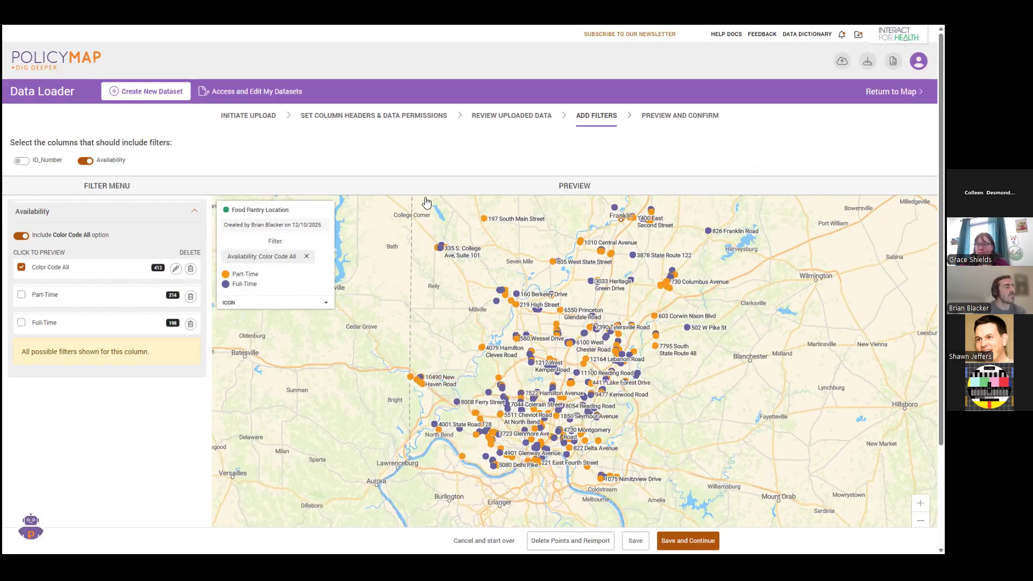
pyautogui.click(22, 268)
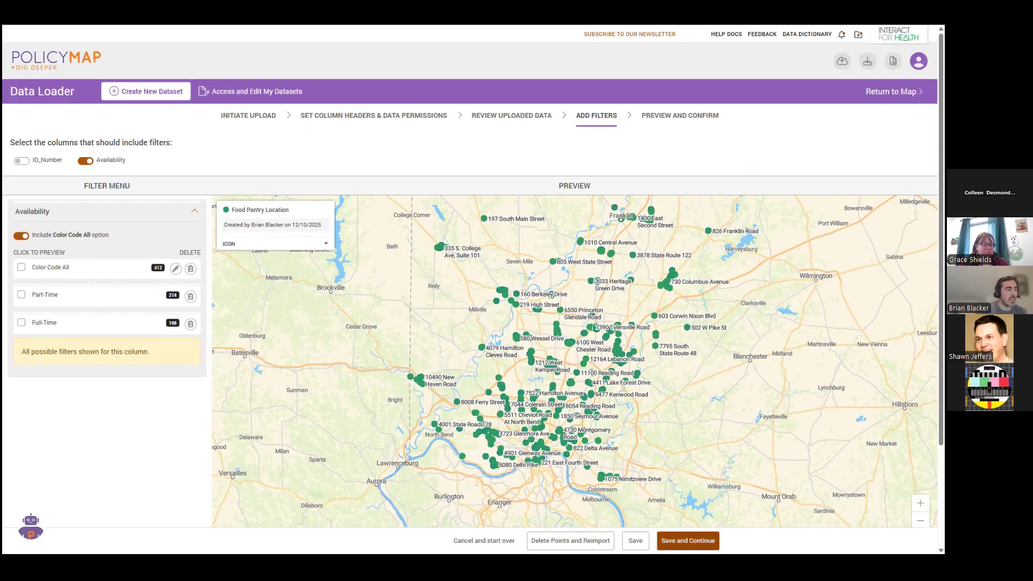
# Save the dataset's filters and open the finished Food Pantry Location dataset on the main map.
pyautogui.click(688, 541)
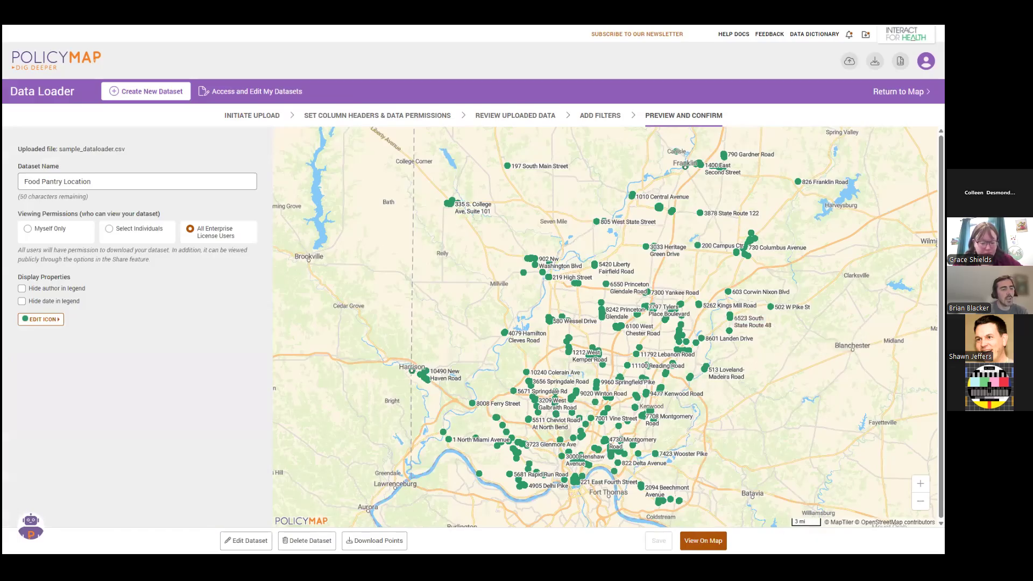
pyautogui.click(703, 540)
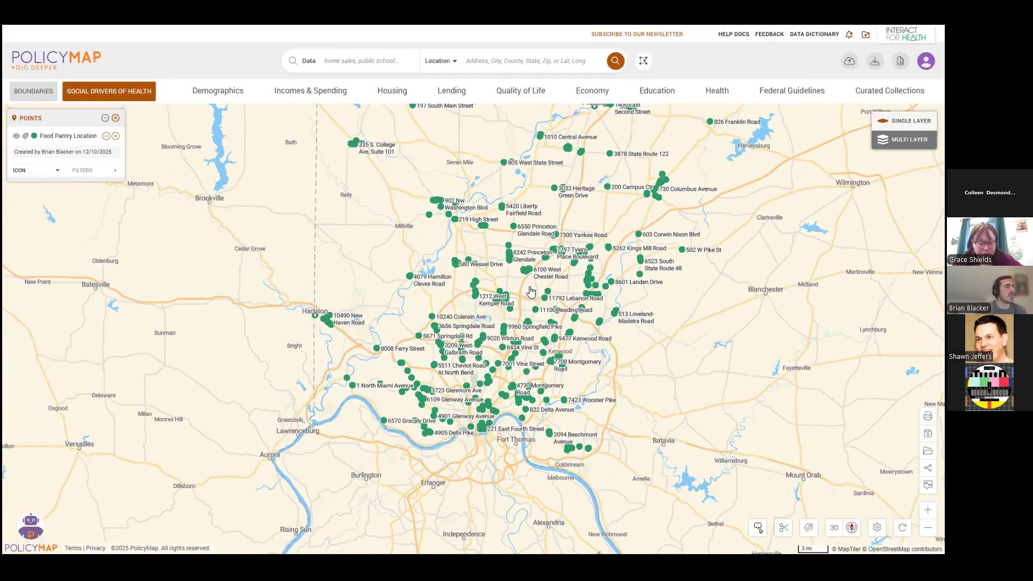
# Inspect the details of a food pantry point near Fairfield and close its information window.
pyautogui.scroll(1, 503, 279)
pyautogui.click(466, 257)
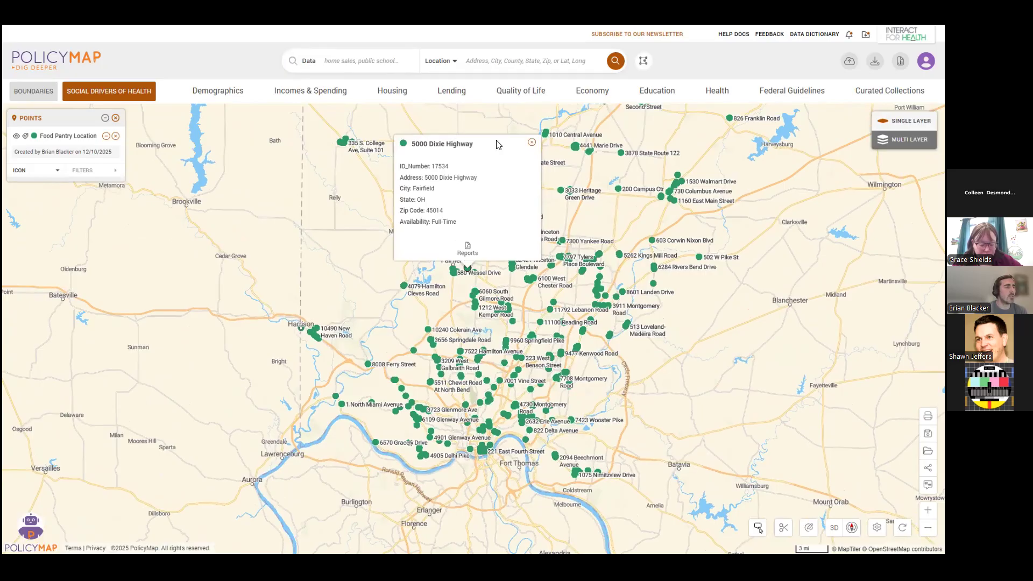
pyautogui.click(531, 144)
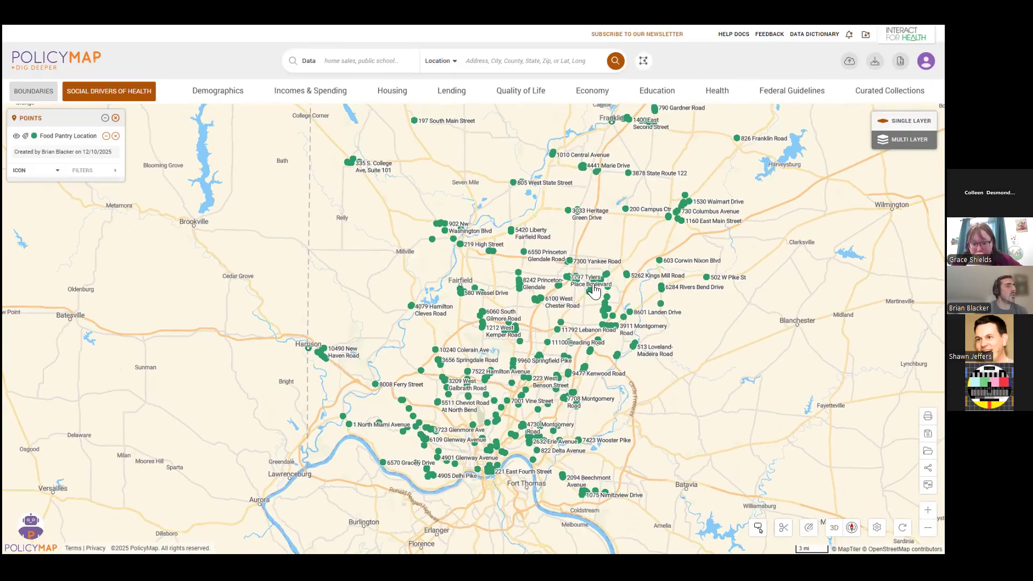
pyautogui.moveTo(593, 284); pyautogui.dragTo(587, 299)
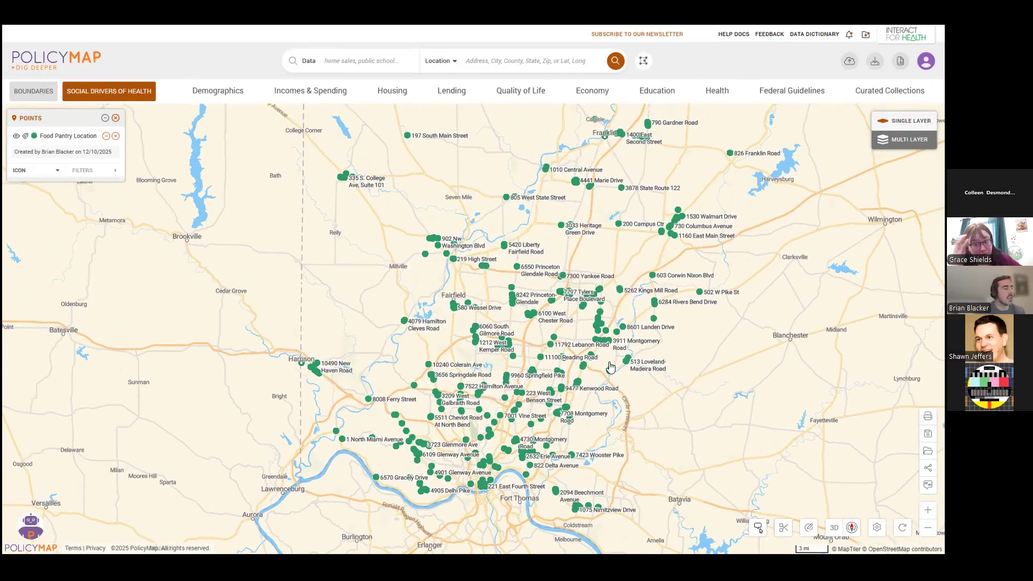
pyautogui.moveTo(641, 394); pyautogui.dragTo(613, 365)
# Check the list of loaded datasets, view the Food Pantry Location dataset's editing properties in the Data Loader, and return to the map.
pyautogui.click(108, 97)
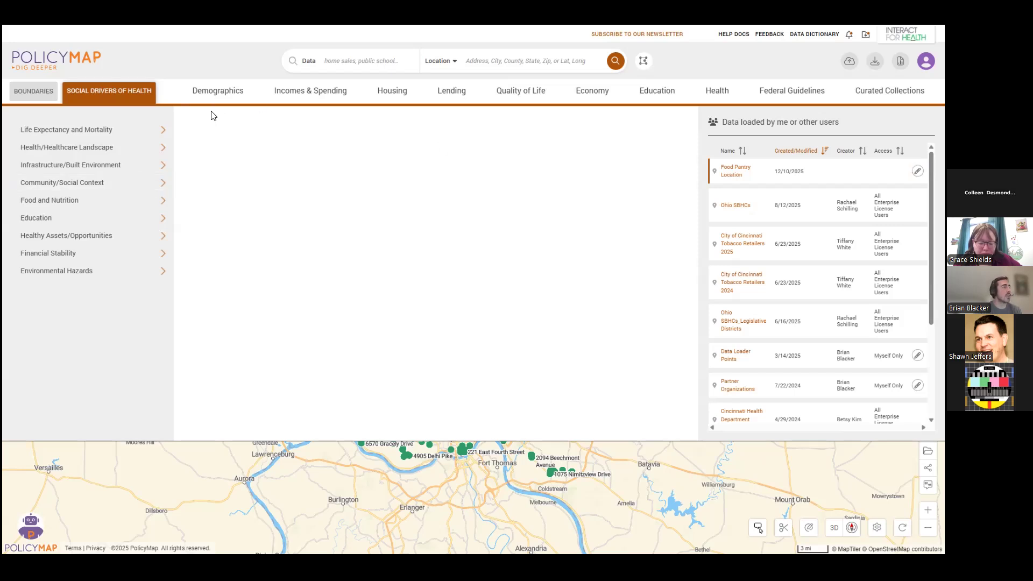
pyautogui.click(114, 95)
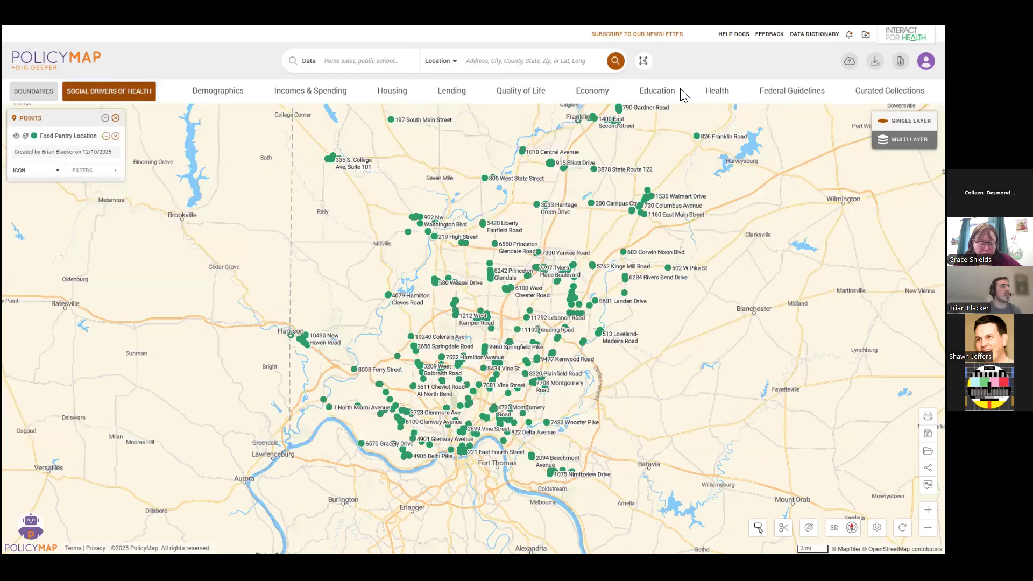
pyautogui.click(850, 61)
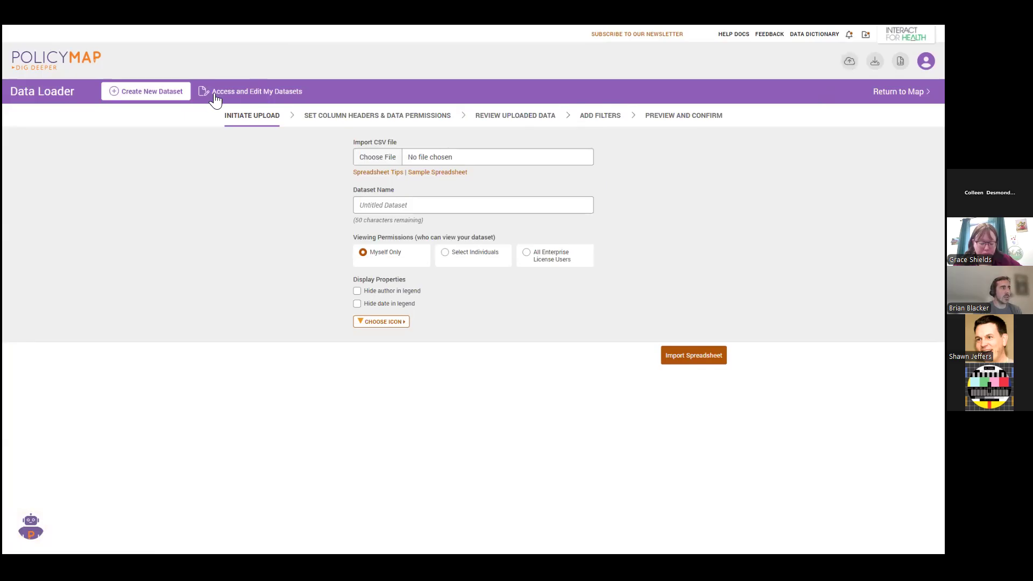
pyautogui.click(247, 95)
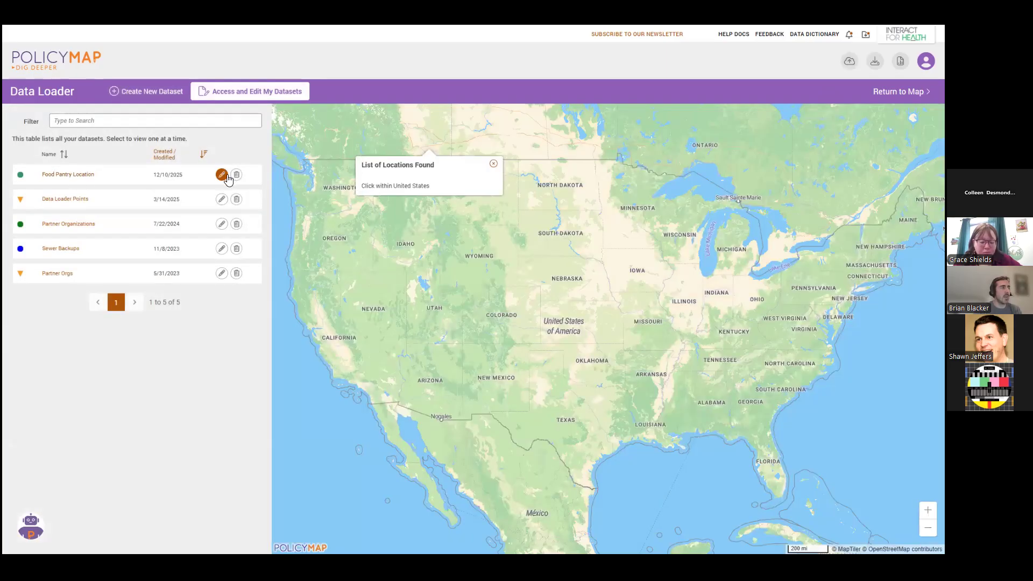
pyautogui.click(222, 176)
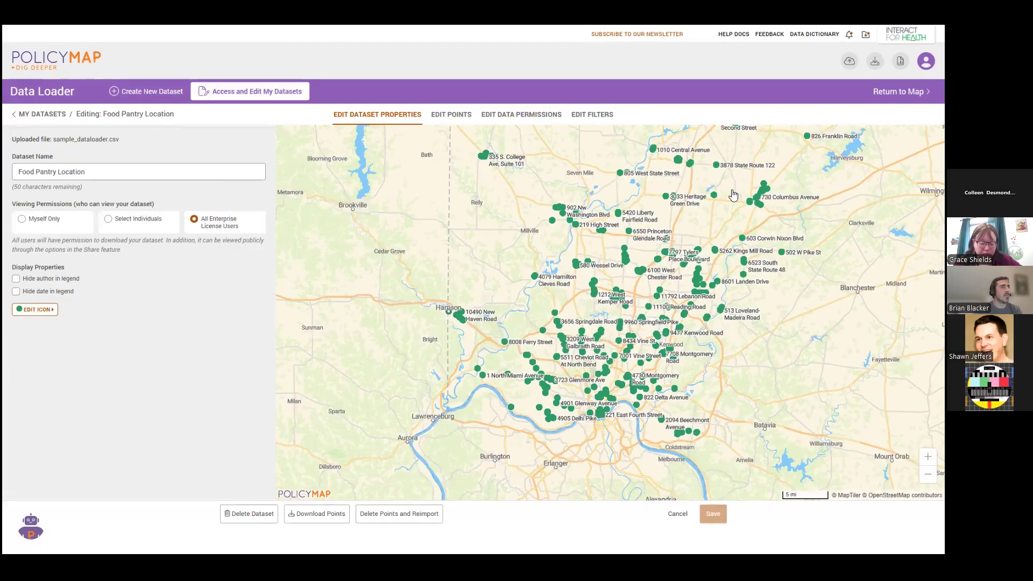
pyautogui.click(899, 92)
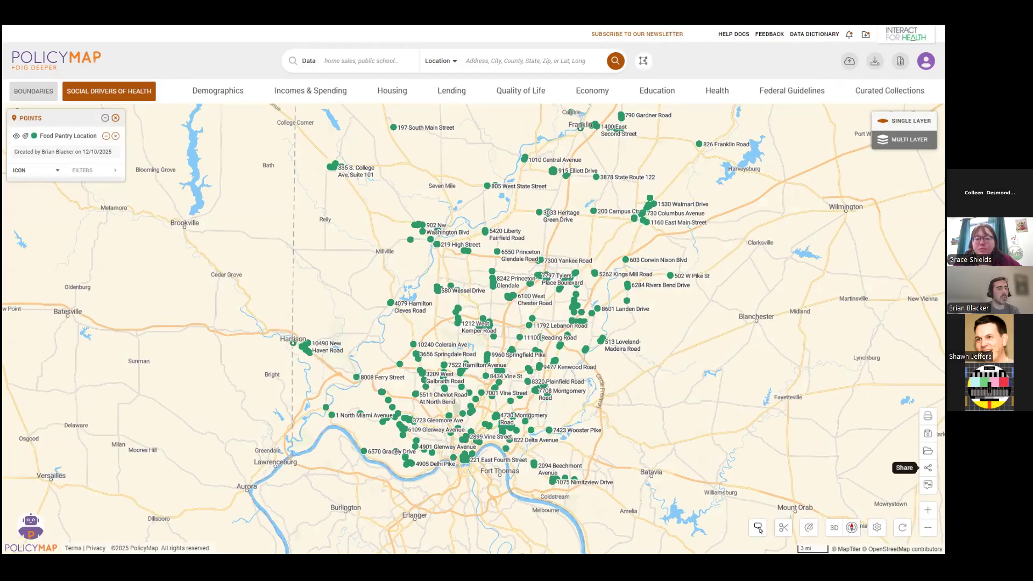
# Review the map's Share Publicly link option and the embed size settings without creating a link or HTML.
pyautogui.click(928, 467)
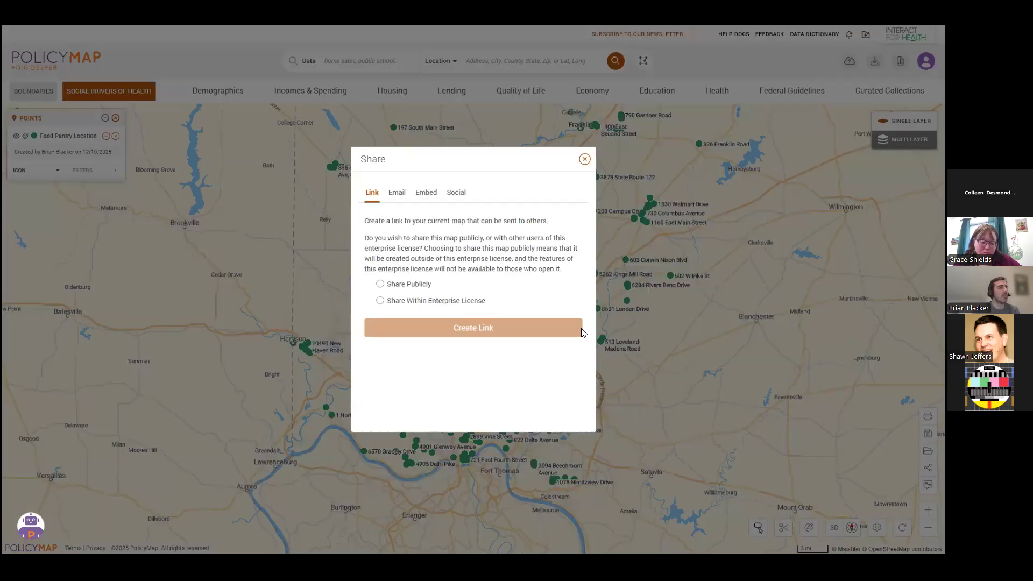
pyautogui.click(379, 283)
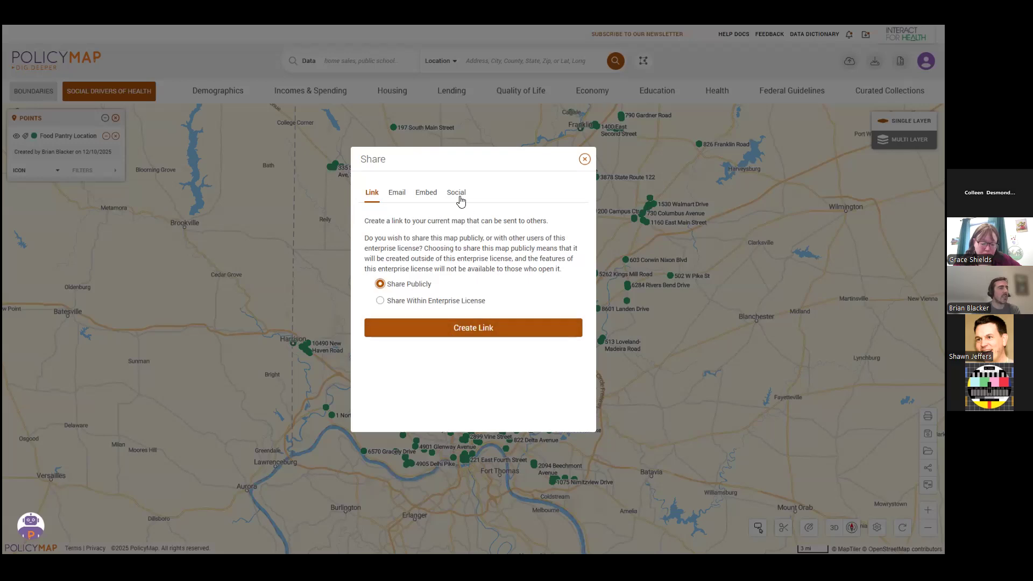
pyautogui.click(422, 194)
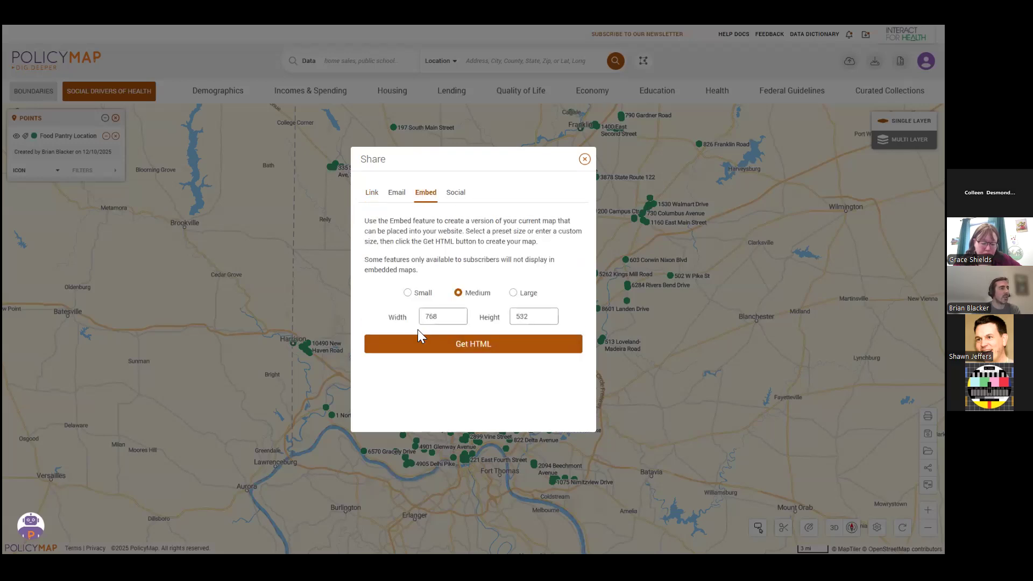
pyautogui.click(584, 159)
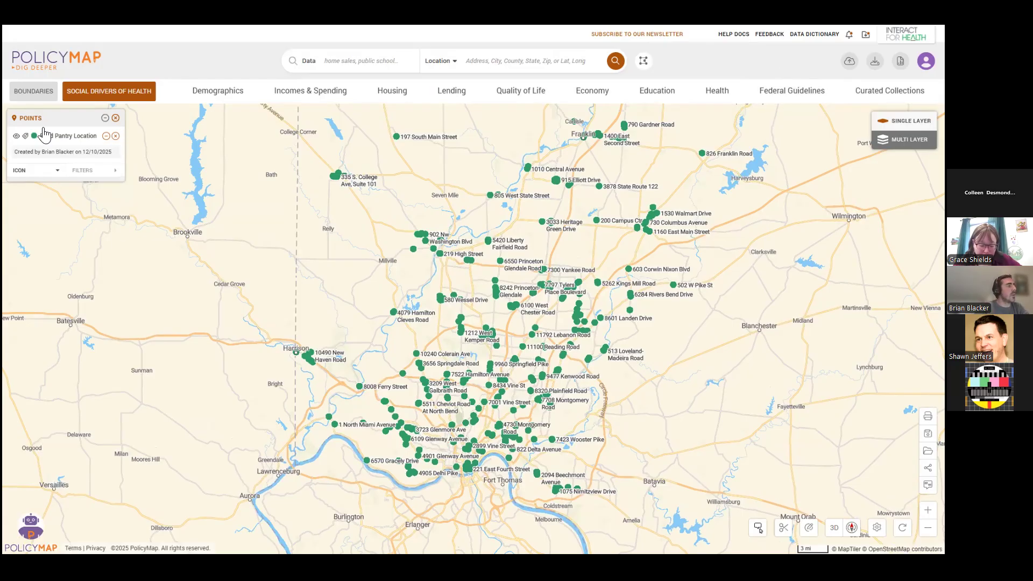
# Remove the food pantry points from the map and switch it to Multi Layer mode.
pyautogui.click(116, 119)
pyautogui.scroll(-4, 600, 305)
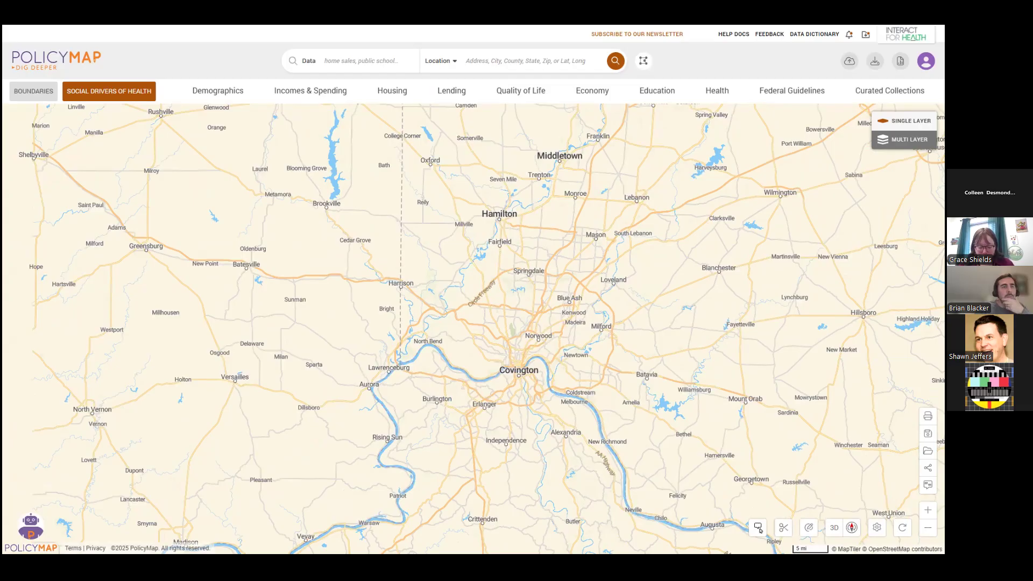
pyautogui.moveTo(673, 233); pyautogui.dragTo(648, 237)
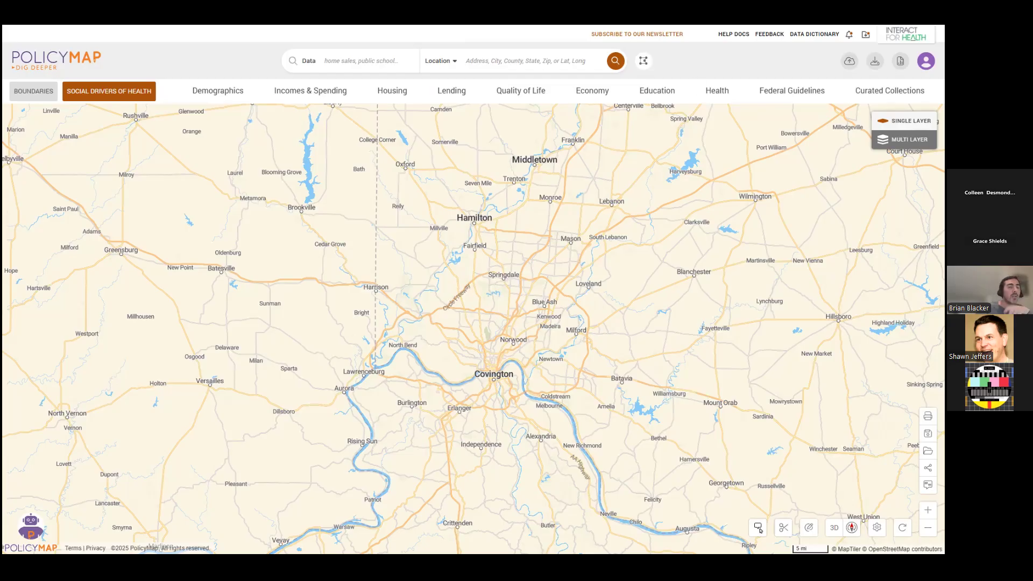
pyautogui.click(904, 139)
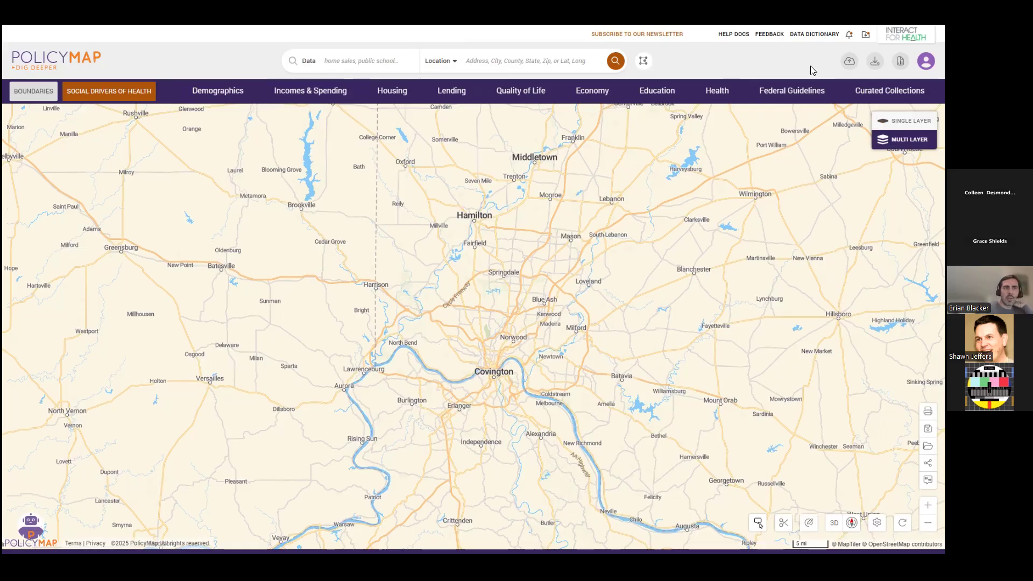
# Search the data for "food stamp" and add the estimated percent of all families receiving Food Stamp/SNAP benefits as a layer.
pyautogui.scroll(1, 551, 396)
pyautogui.scroll(2, 595, 353)
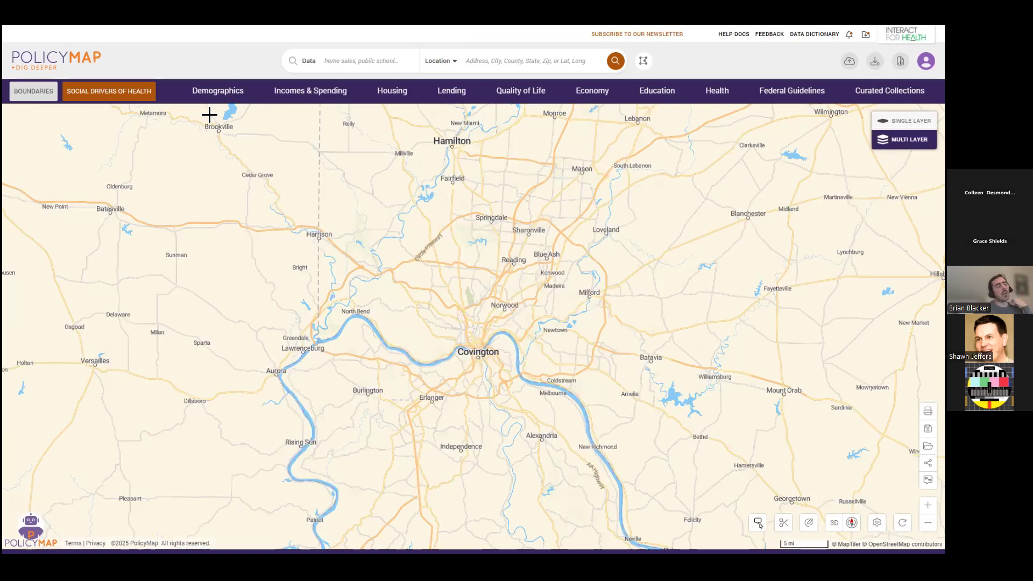
pyautogui.click(360, 62)
pyautogui.write('food stamp')
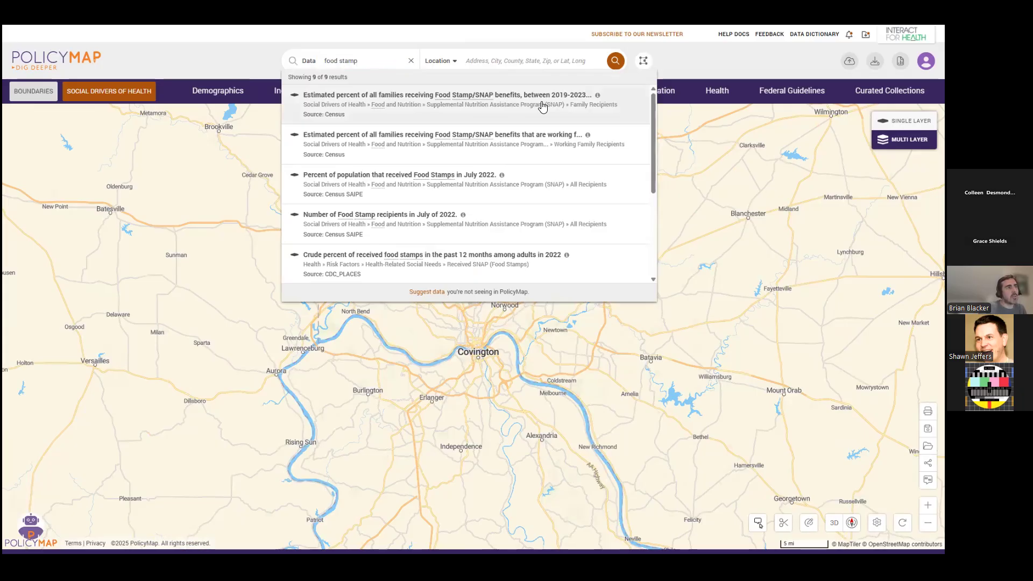
pyautogui.click(542, 105)
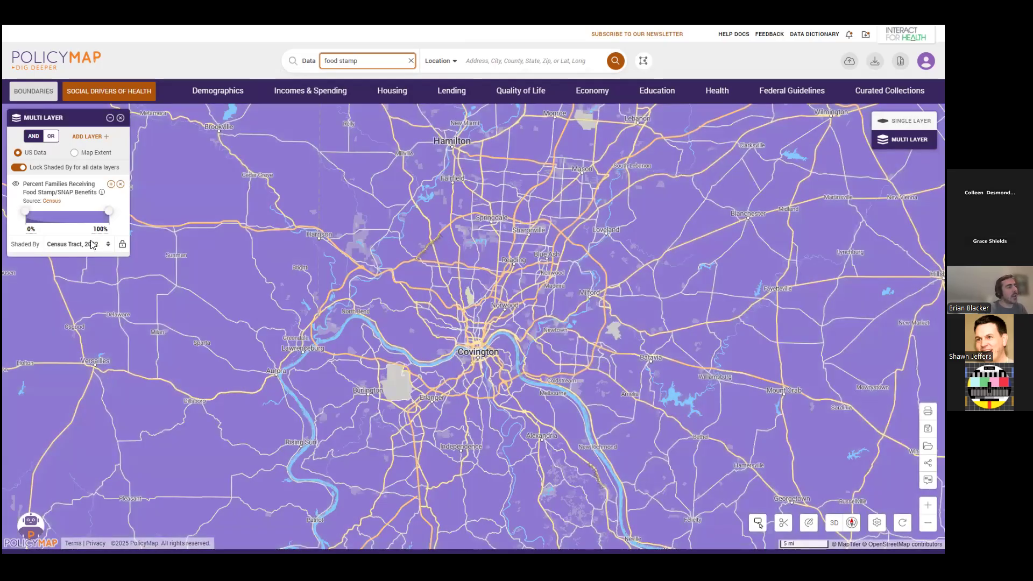
# Shade the Food Stamp/SNAP benefits layer by Zip Code Tabulation Area, 2020.
pyautogui.scroll(-2, 626, 373)
pyautogui.scroll(-2, 626, 374)
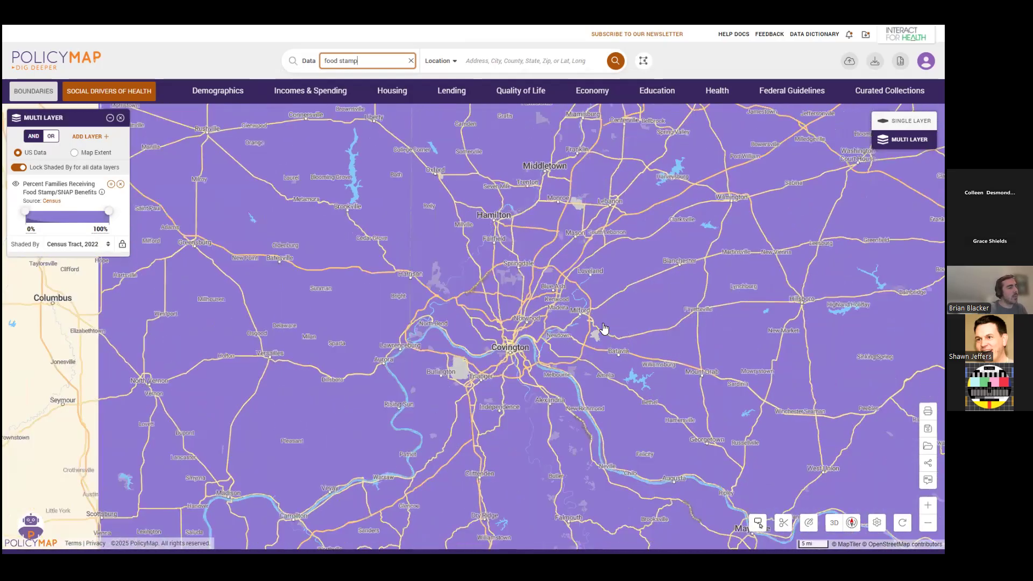
pyautogui.click(93, 246)
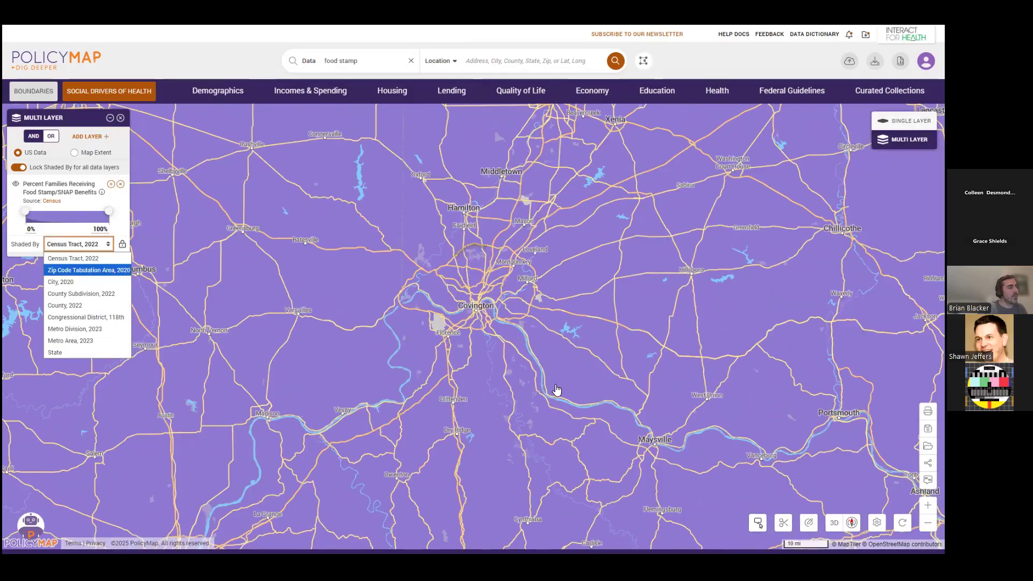
pyautogui.click(110, 275)
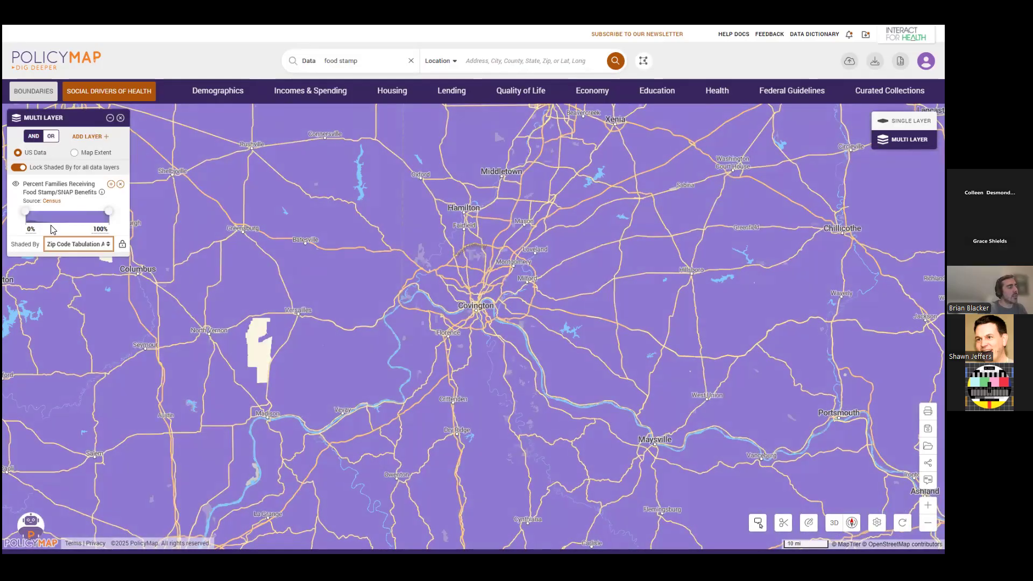
pyautogui.click(96, 245)
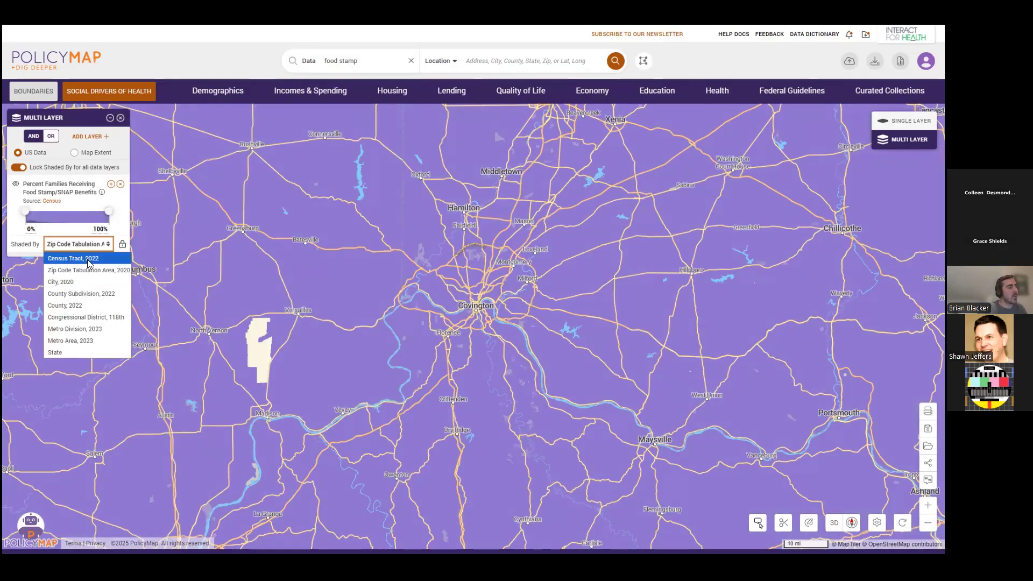
pyautogui.click(98, 248)
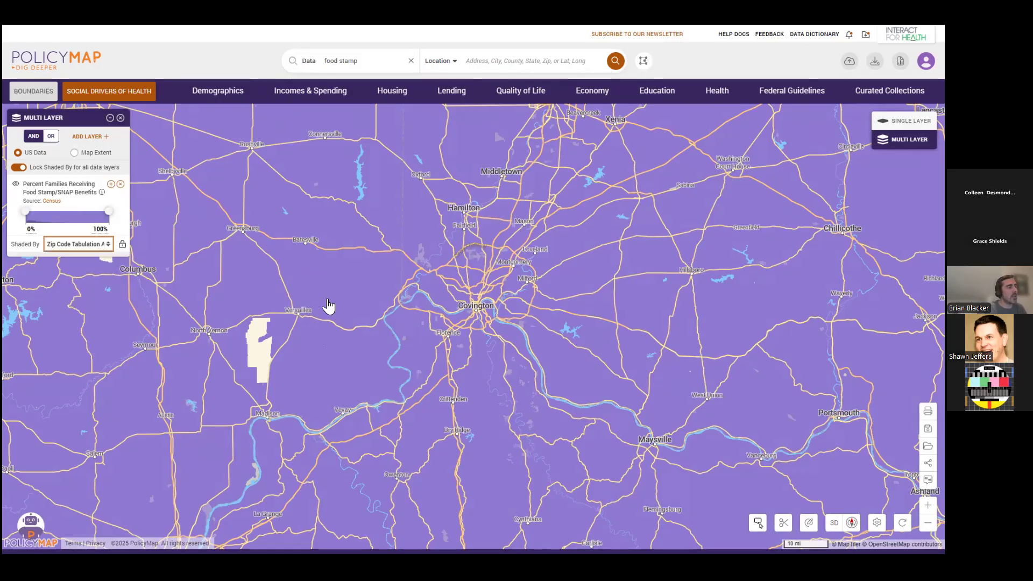
pyautogui.moveTo(491, 310); pyautogui.dragTo(478, 330)
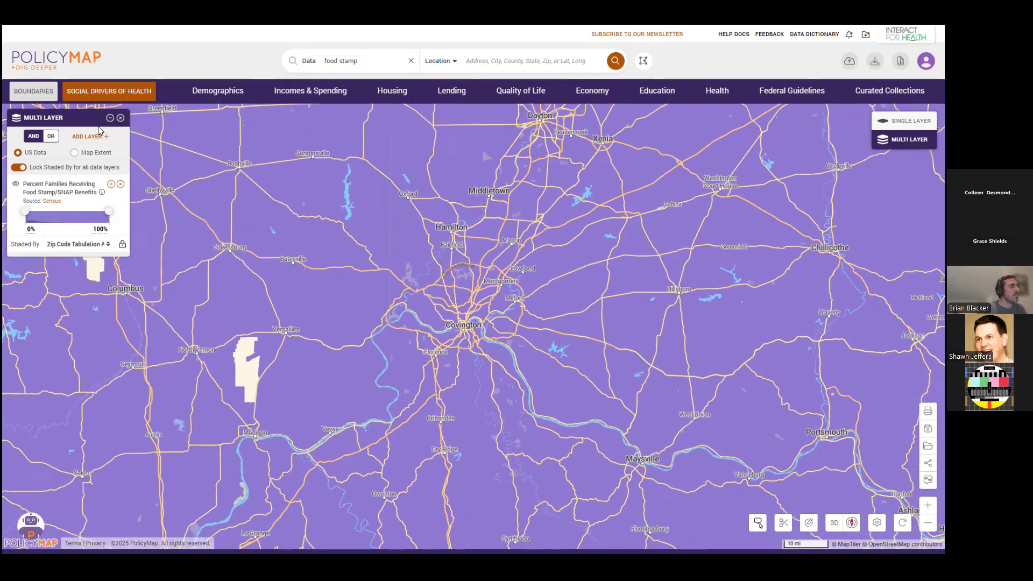
# Base the multi-layer data range on the map extent, with the wider Cincinnati region in view.
pyautogui.click(75, 153)
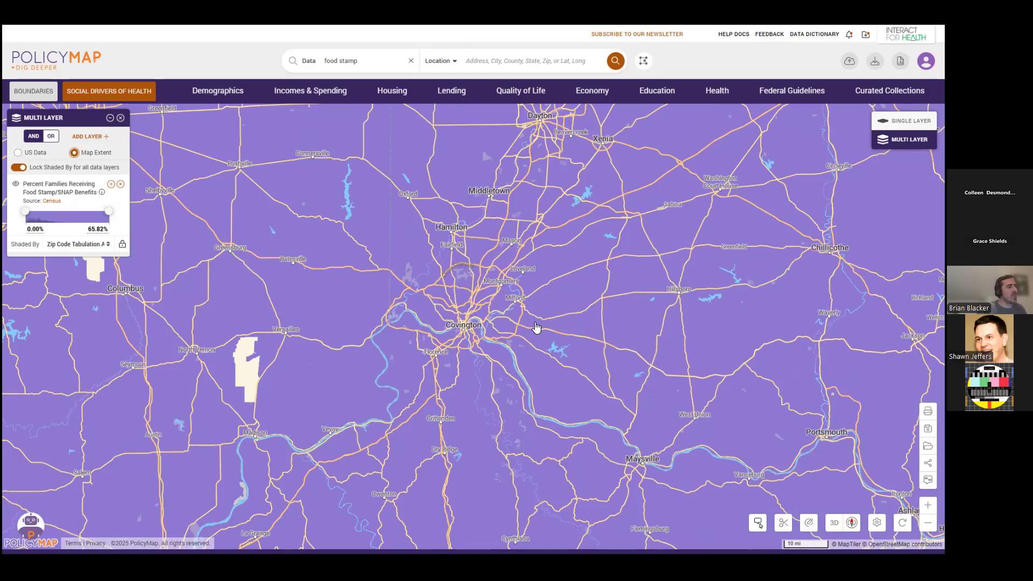
pyautogui.scroll(-1, 536, 326)
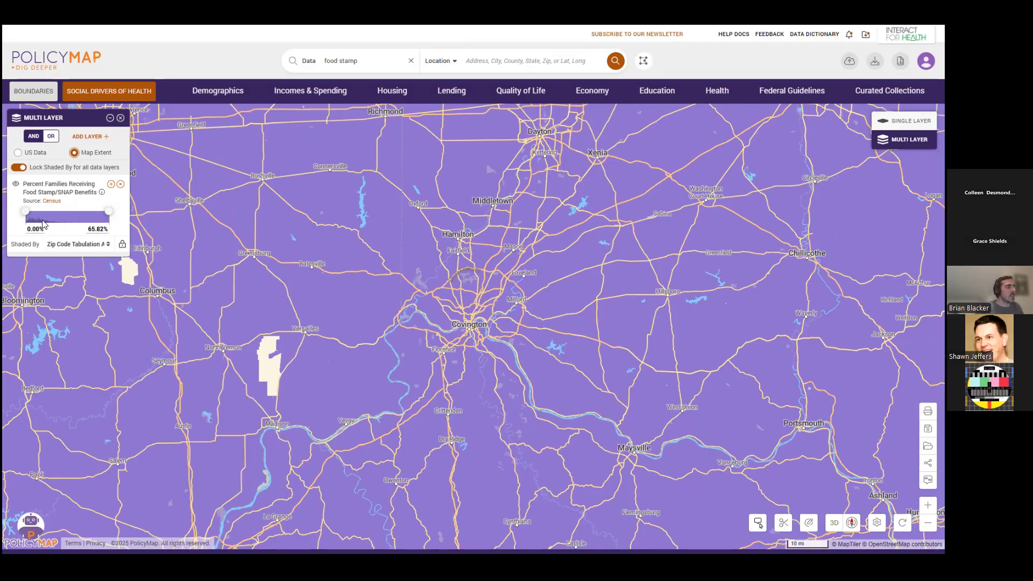
pyautogui.moveTo(743, 339)
pyautogui.mouseDown()
pyautogui.moveTo(741, 320)
pyautogui.moveTo(749, 321)
pyautogui.mouseUp()
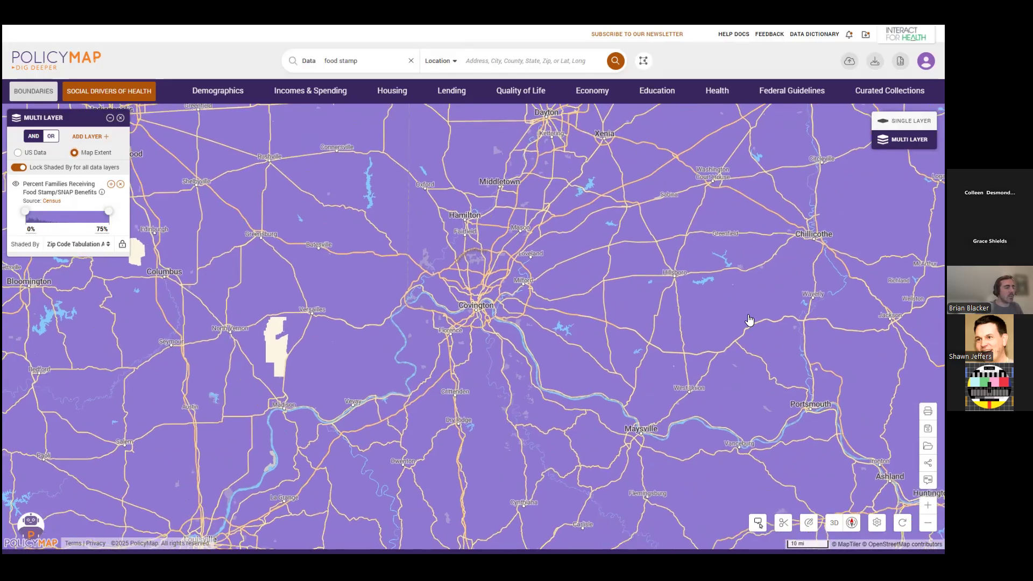
pyautogui.scroll(-1, 722, 329)
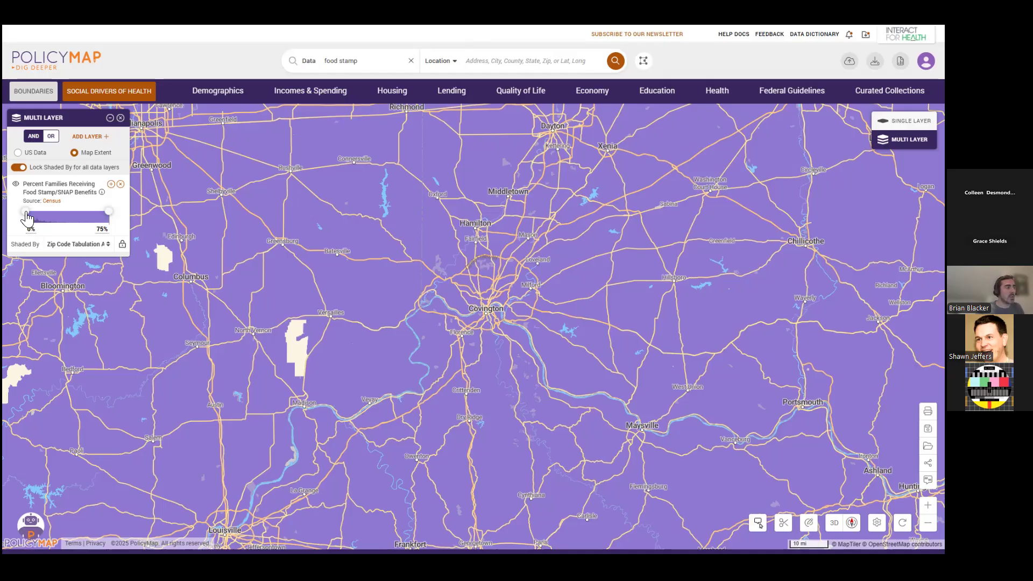
# Raise the lower limit of the Food Stamp/SNAP benefits layer's range to 12%.
pyautogui.moveTo(28, 218); pyautogui.dragTo(42, 216)
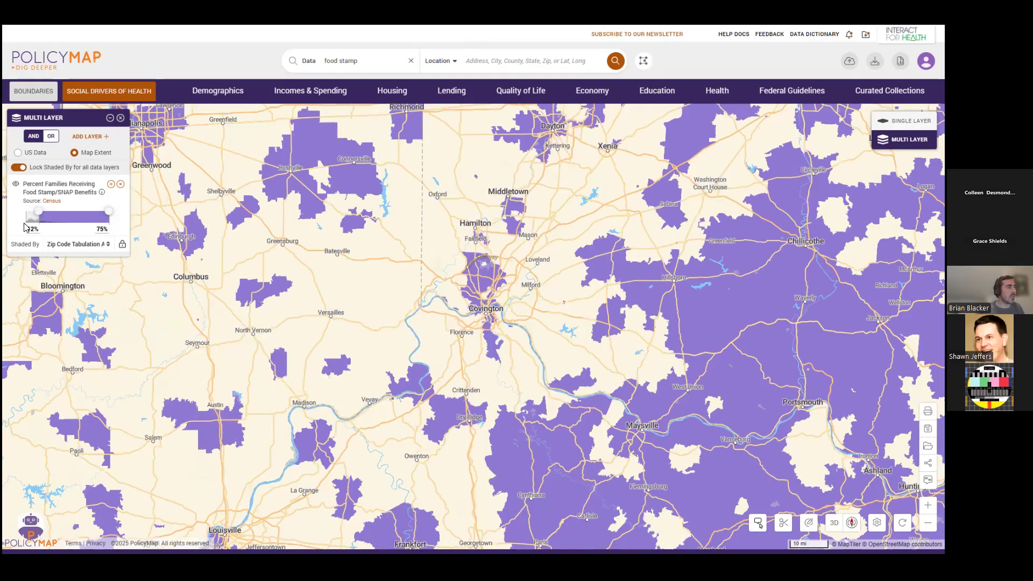
pyautogui.moveTo(613, 360); pyautogui.dragTo(590, 356)
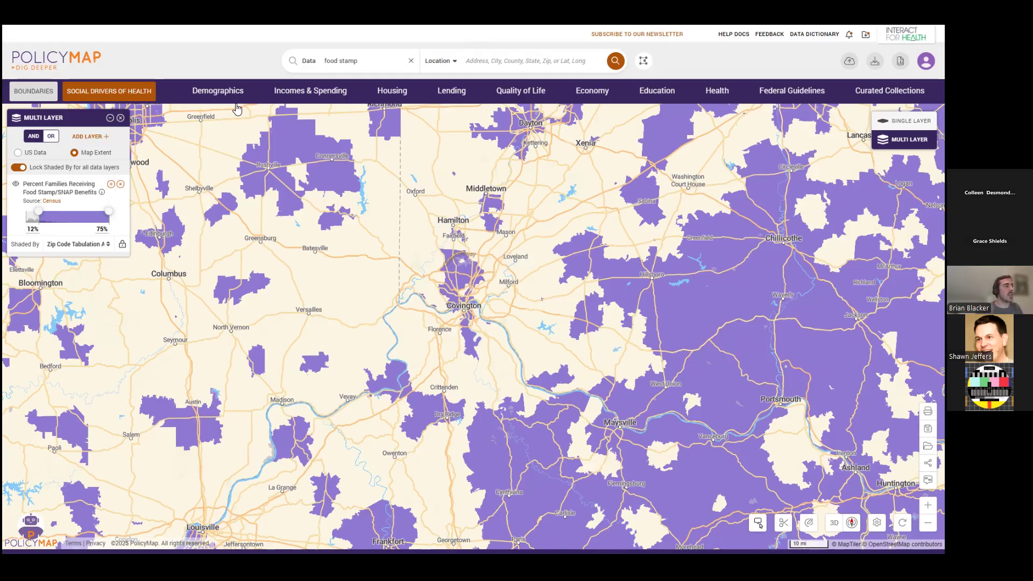
# Add Food Insecurity from the health-related social needs risk factors as a second data layer.
pyautogui.click(721, 92)
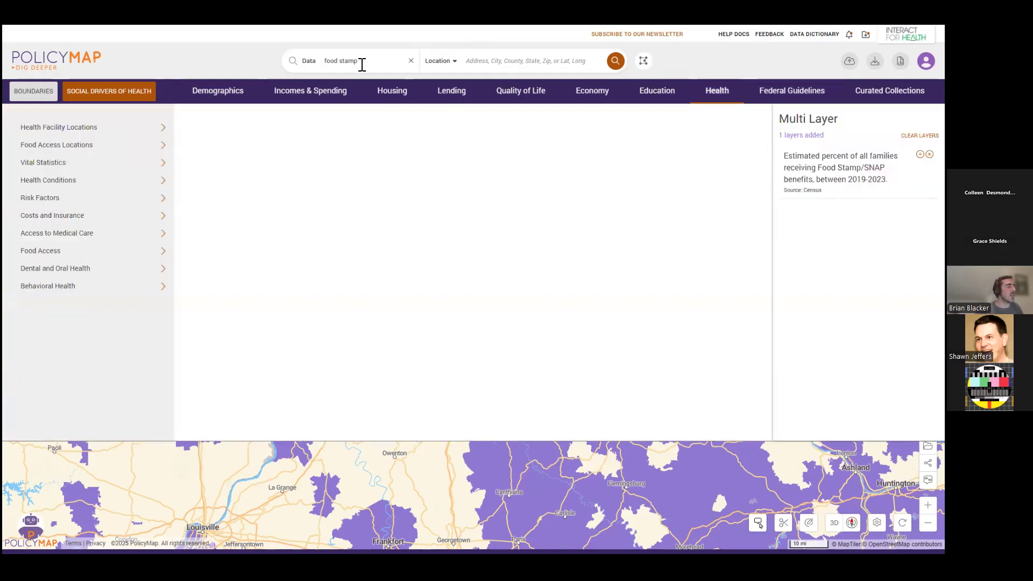
pyautogui.click(90, 201)
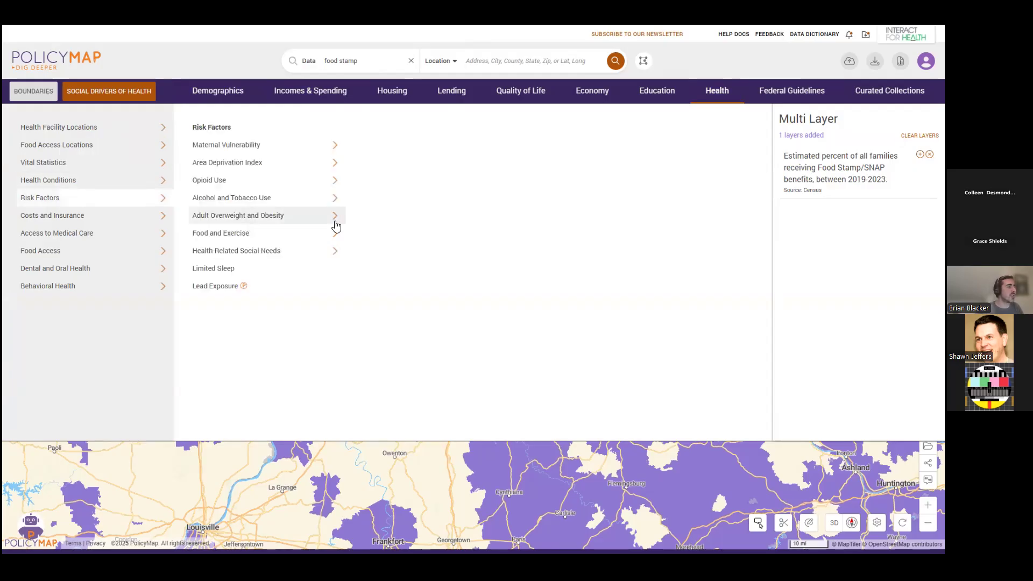
pyautogui.moveTo(293, 252)
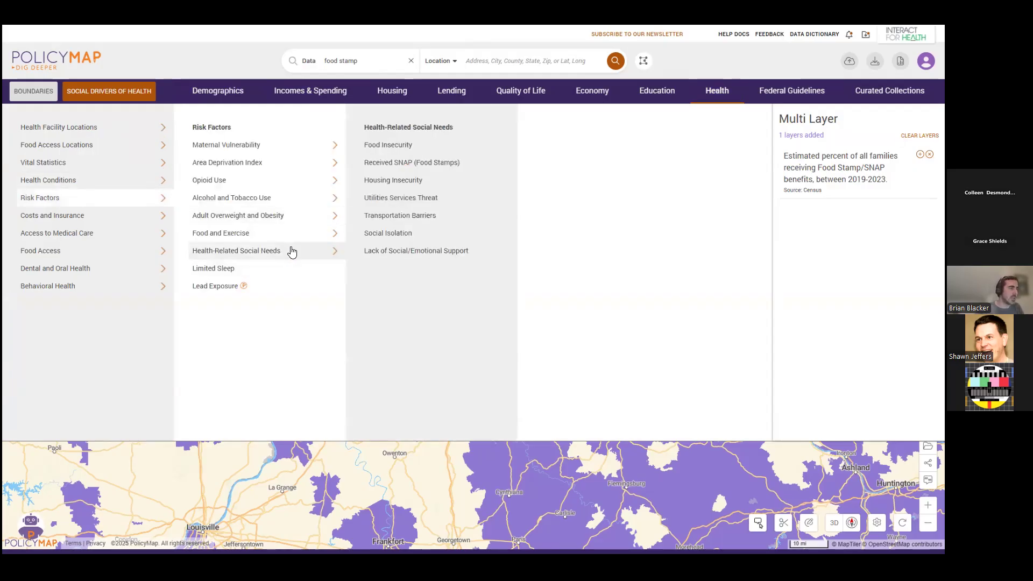
pyautogui.click(413, 146)
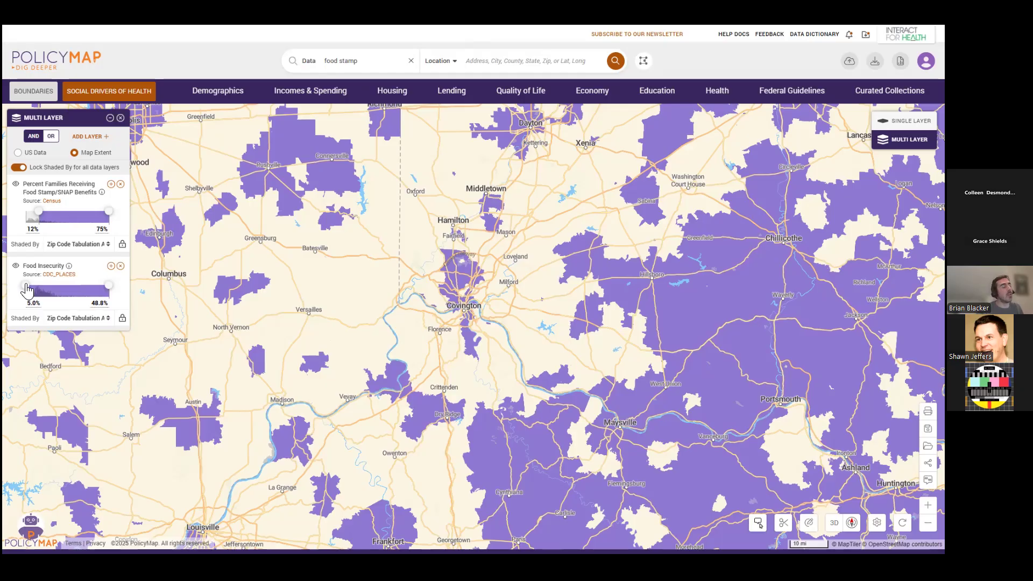
# Raise the Food Insecurity layer's lower limit to 13.2% and toggle the layer off and on to compare the map.
pyautogui.moveTo(27, 291); pyautogui.dragTo(42, 291)
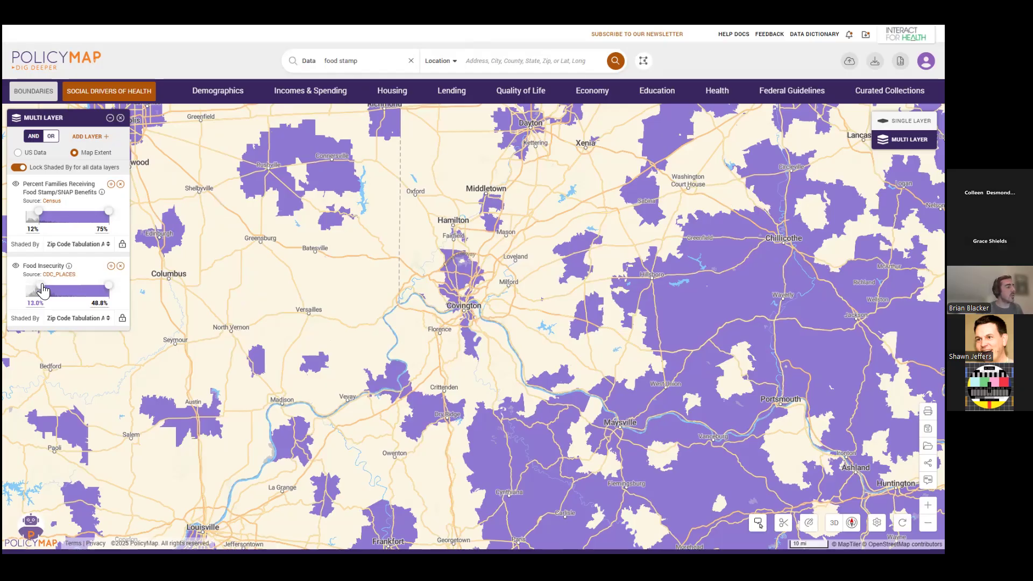
pyautogui.moveTo(42, 285); pyautogui.dragTo(42, 285)
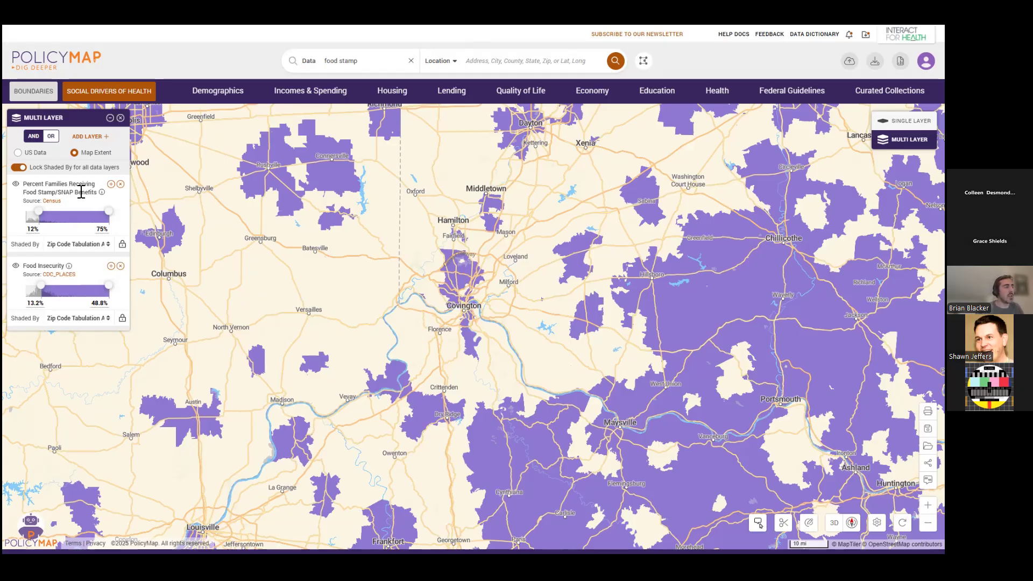
pyautogui.click(15, 267)
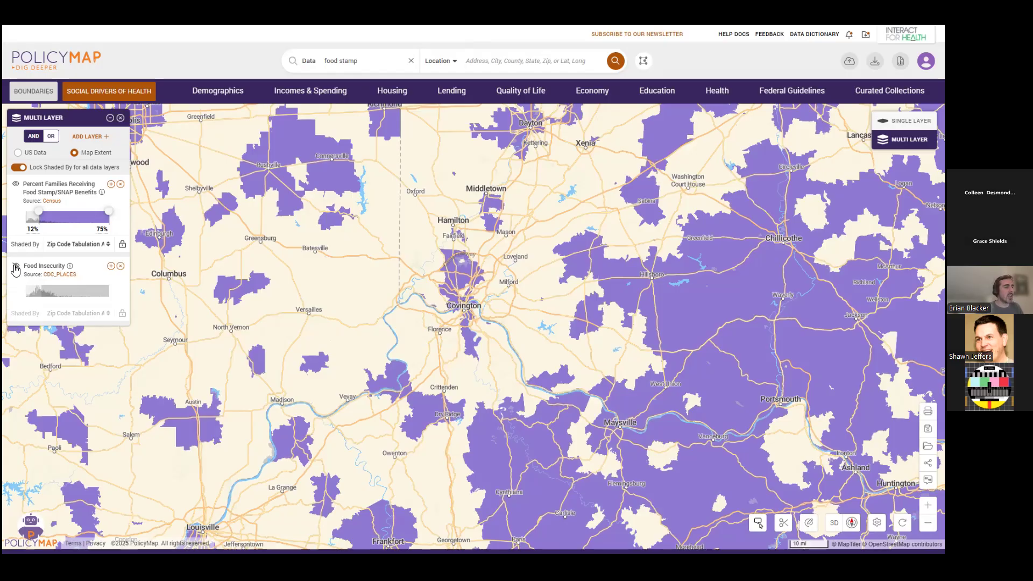
pyautogui.click(16, 267)
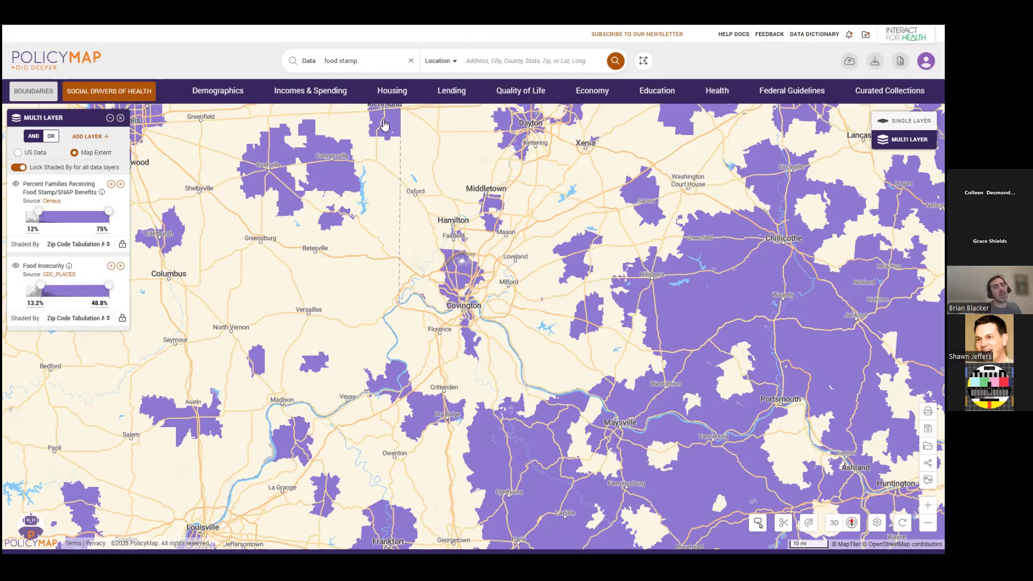
# Add adult obesity from the health risk factors as a third layer and raise its lower limit to 40.0%.
pyautogui.click(712, 99)
pyautogui.moveTo(113, 183)
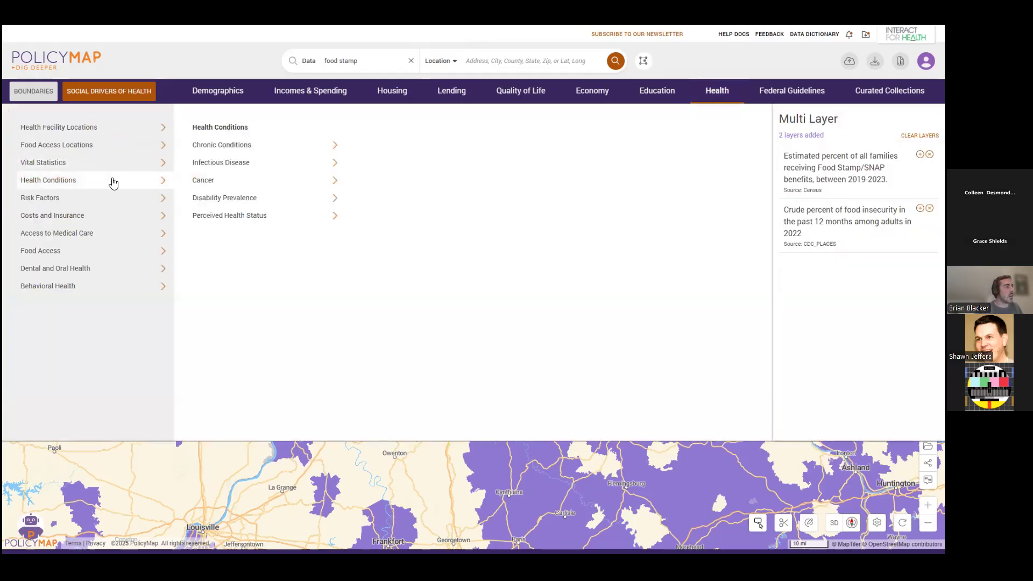
pyautogui.moveTo(279, 146)
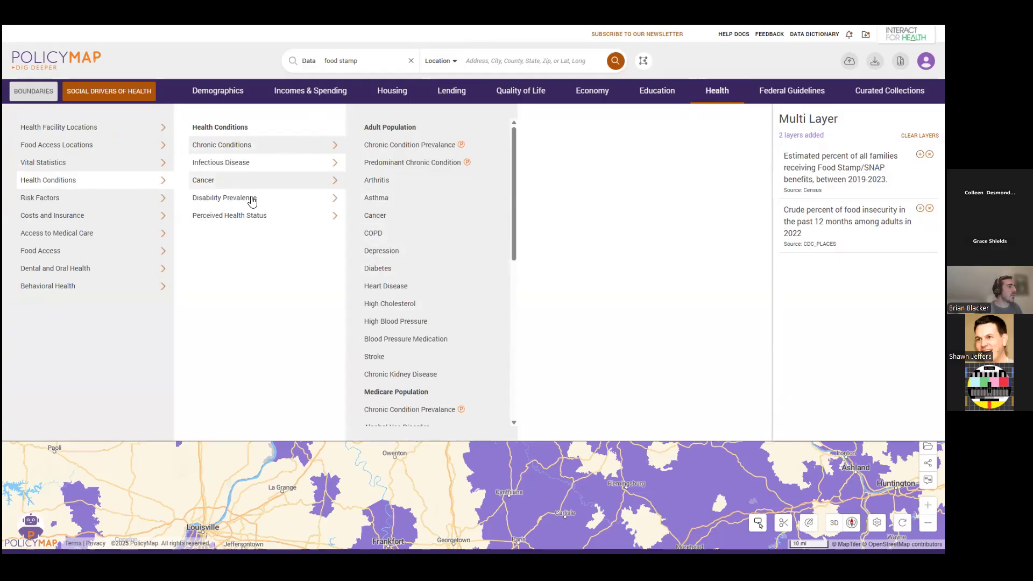
pyautogui.moveTo(288, 190)
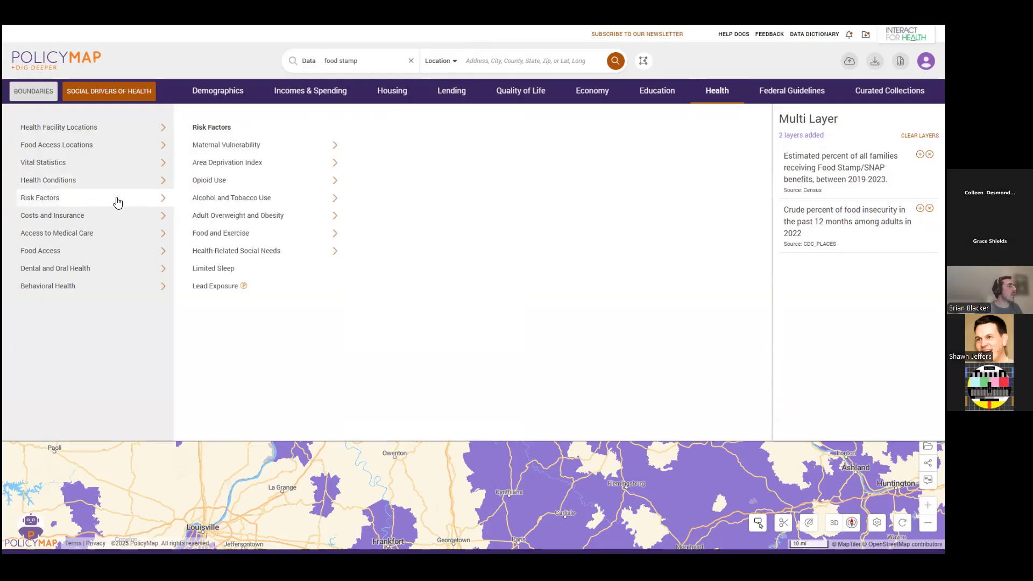
pyautogui.moveTo(237, 218)
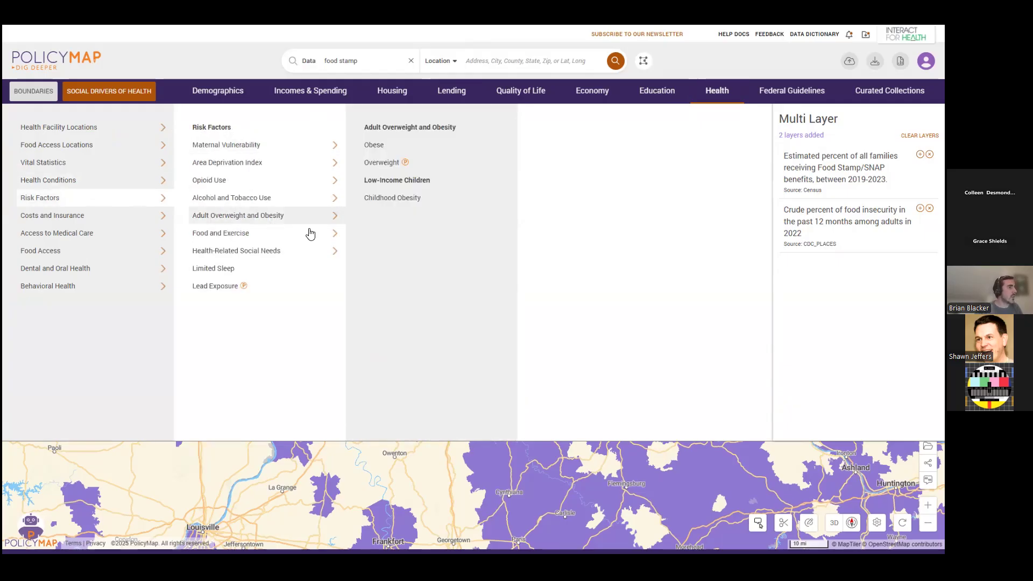
pyautogui.click(425, 148)
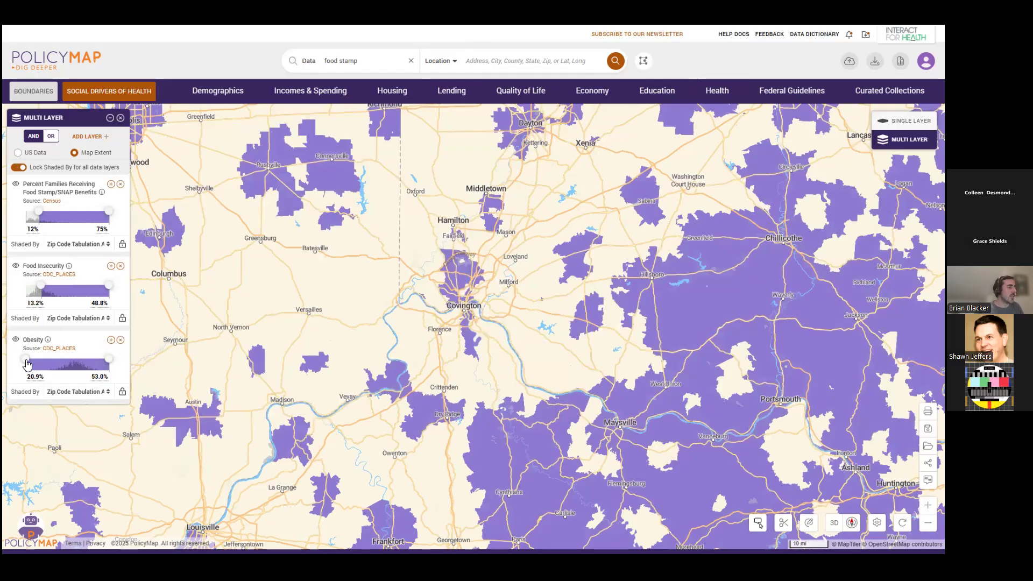
pyautogui.moveTo(28, 360); pyautogui.dragTo(76, 361)
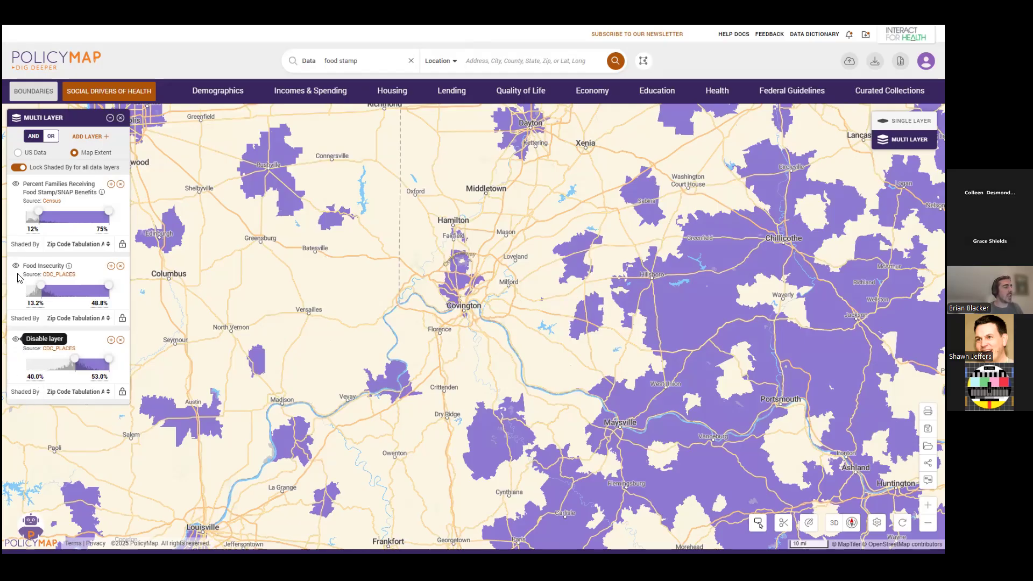
# Disable the Food Stamp/SNAP benefits layer to compare the map and enable it again.
pyautogui.click(17, 185)
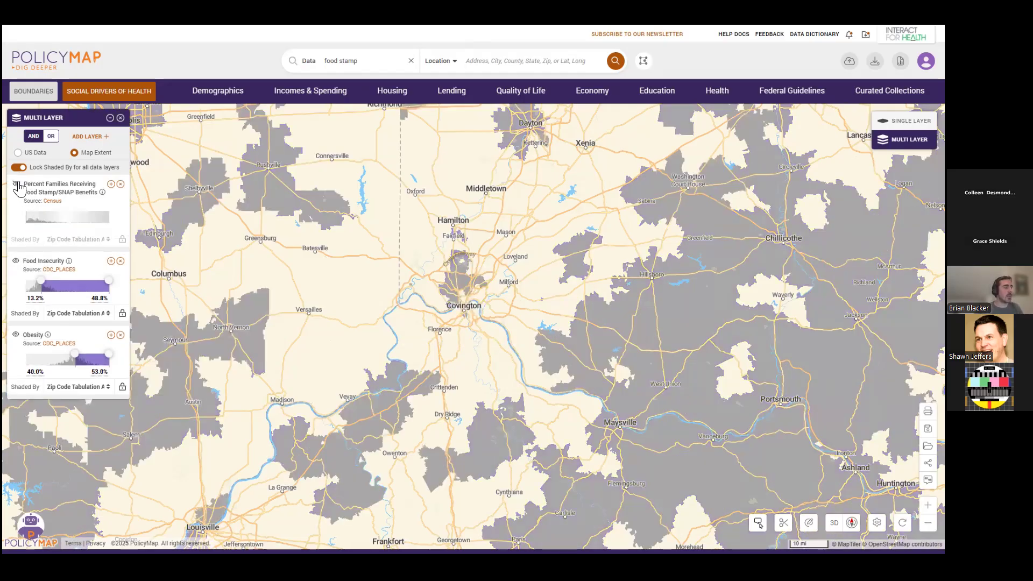
pyautogui.click(17, 184)
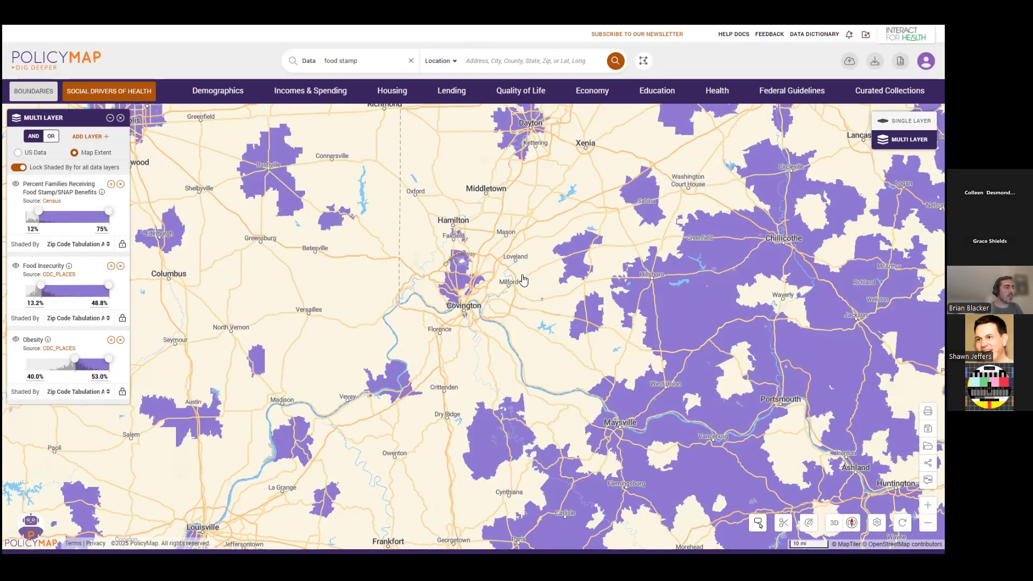
# View the three layer values for the Zip Code Tabulation Areas 45224 and 45140 near Cincinnati.
pyautogui.scroll(3, 509, 285)
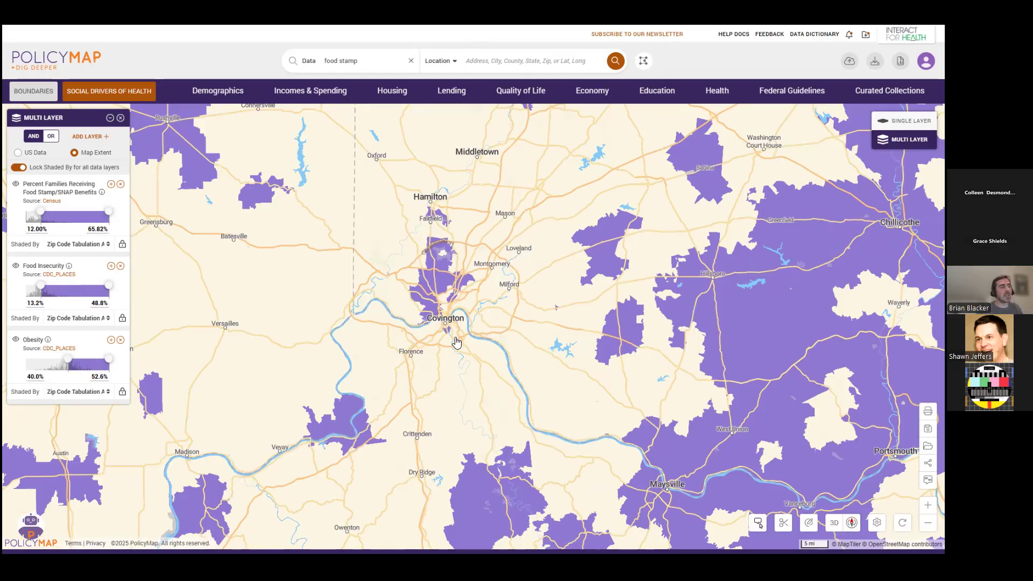
pyautogui.click(451, 280)
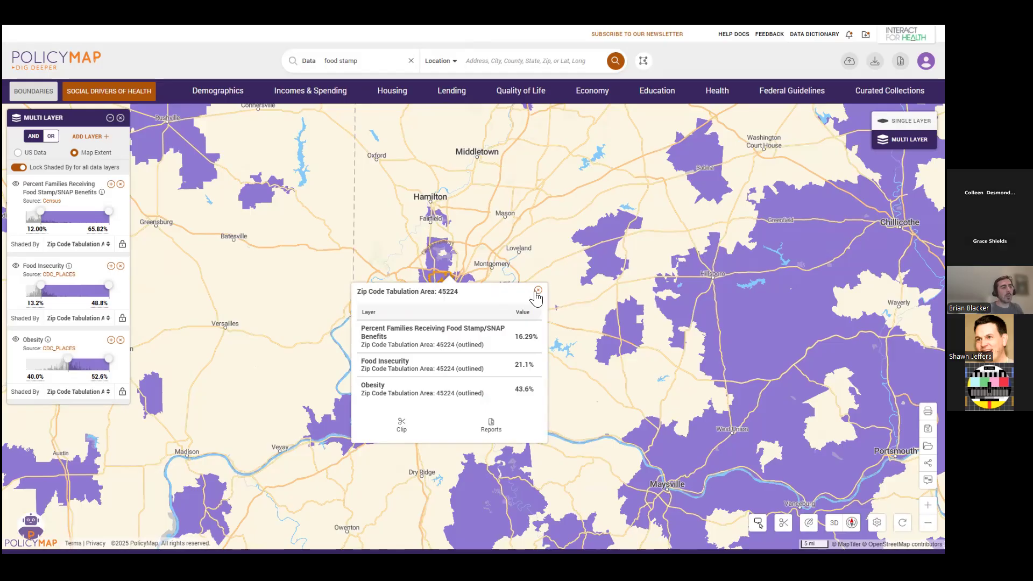
pyautogui.click(538, 258)
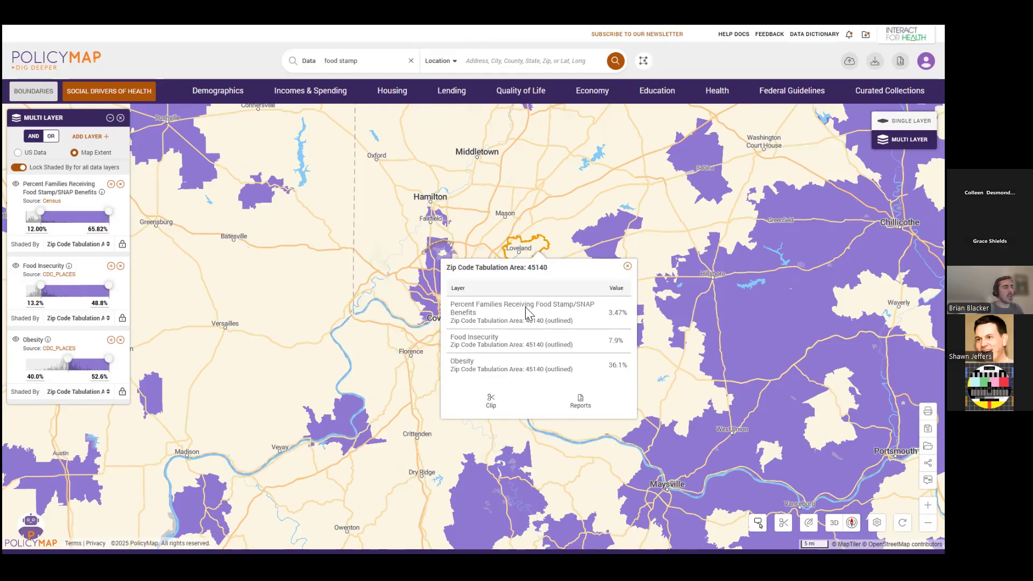
pyautogui.click(628, 267)
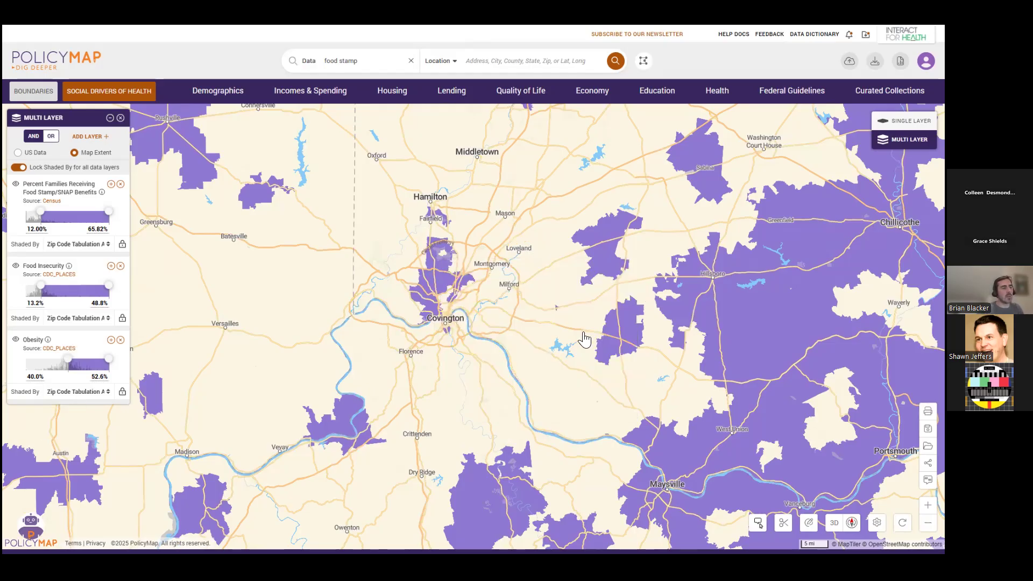
pyautogui.scroll(-1, 584, 339)
pyautogui.moveTo(544, 308); pyautogui.dragTo(504, 265)
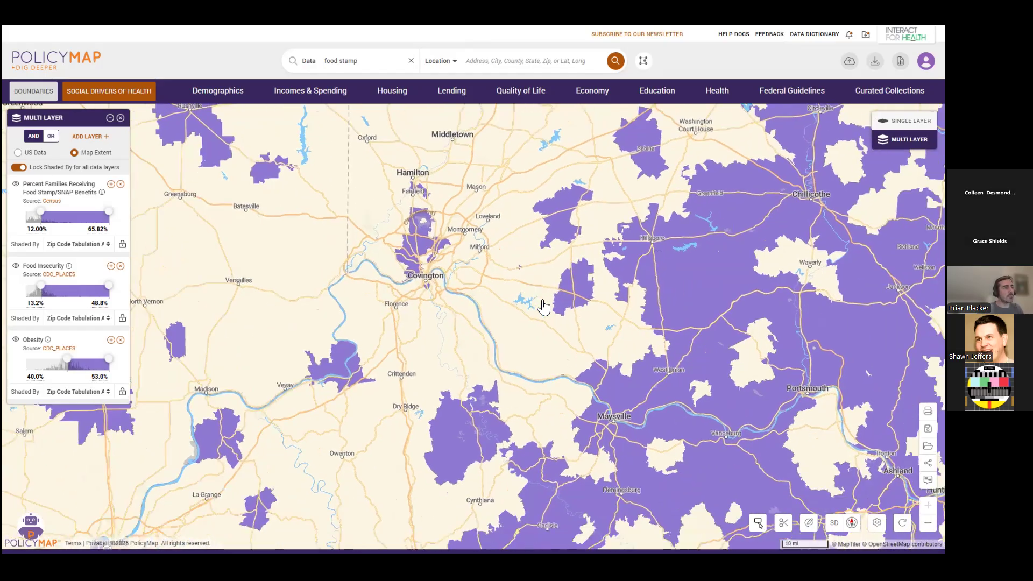
pyautogui.scroll(-1, 509, 258)
pyautogui.scroll(-1, 543, 296)
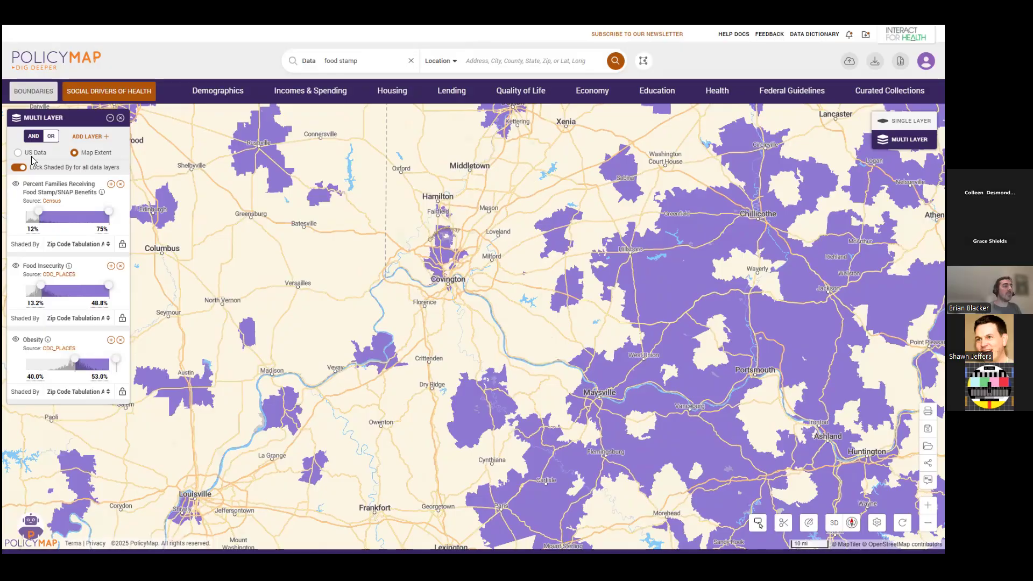
pyautogui.moveTo(564, 299); pyautogui.dragTo(567, 313)
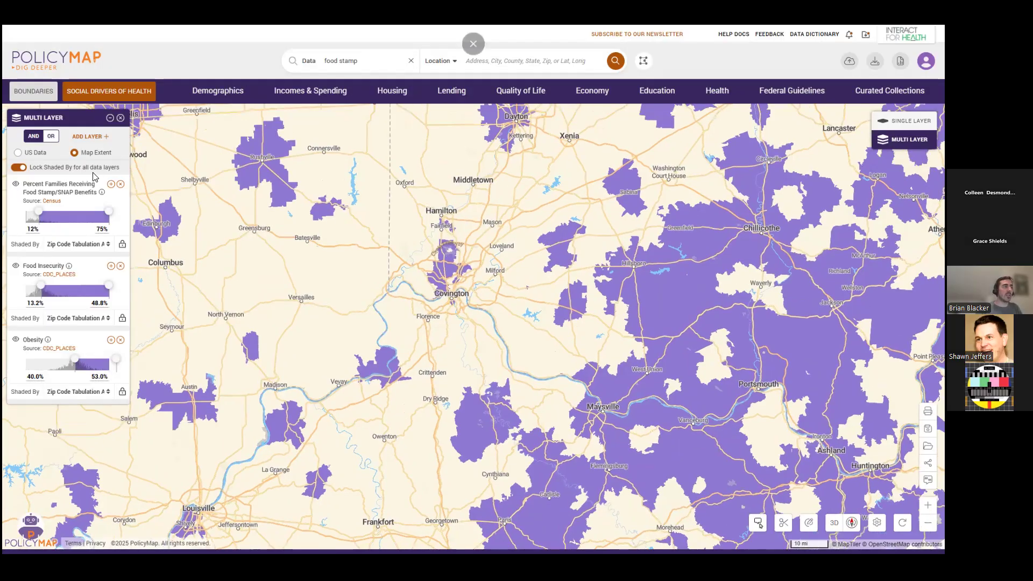
pyautogui.click(322, 93)
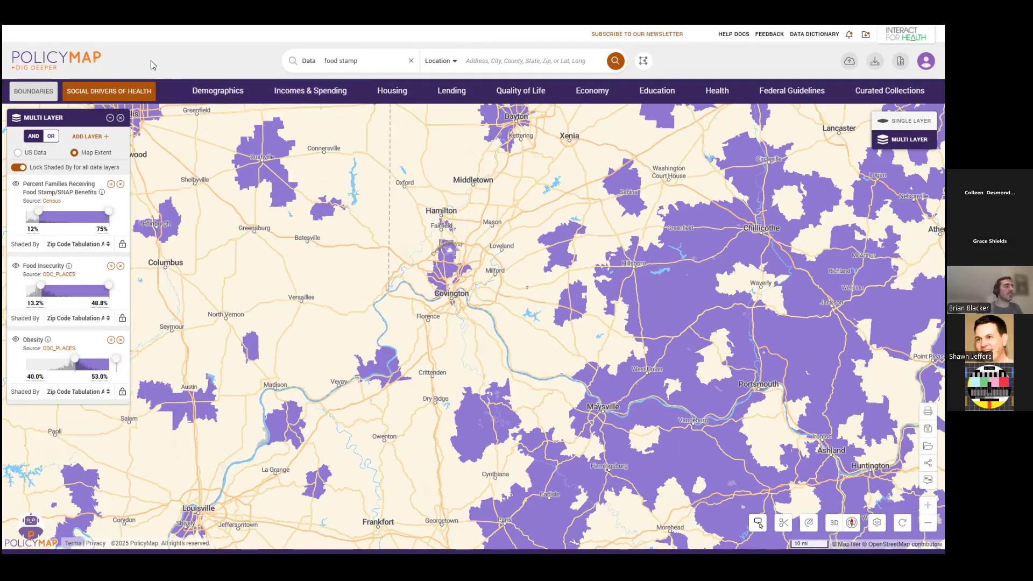
# Overlay the Food Pantry Location points on the multi-layer map and remove them again.
pyautogui.click(135, 90)
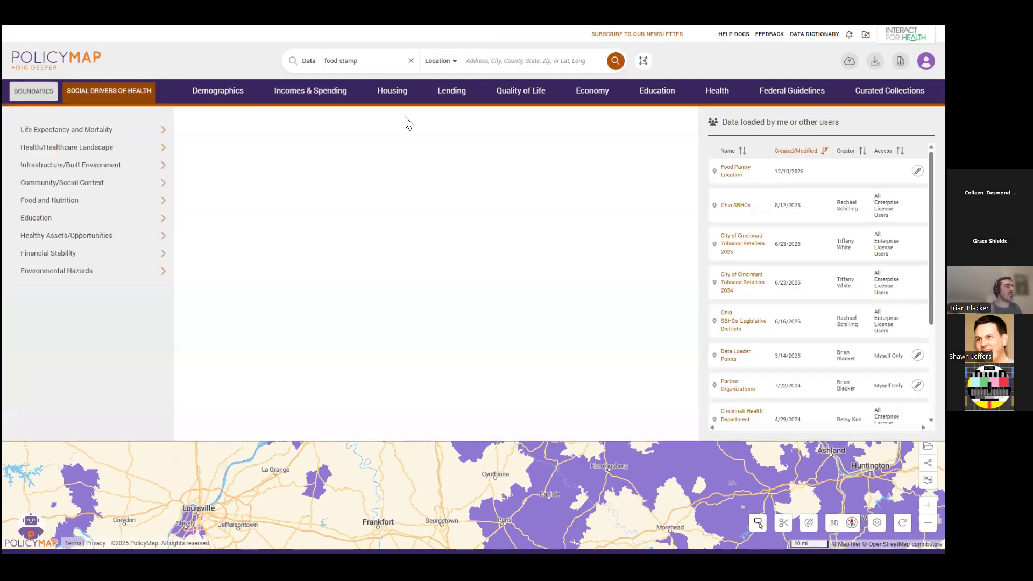
pyautogui.click(734, 172)
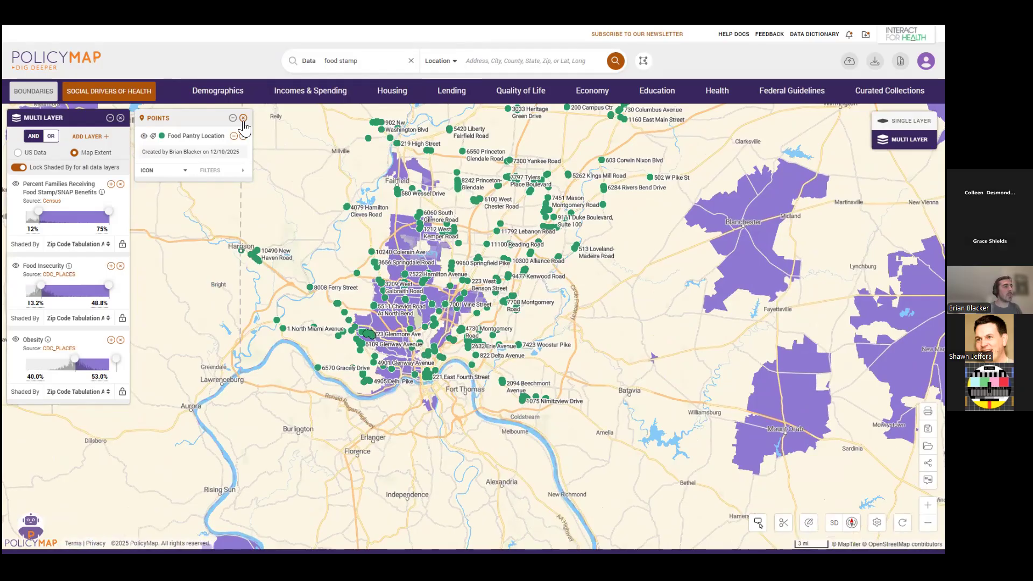
pyautogui.click(244, 119)
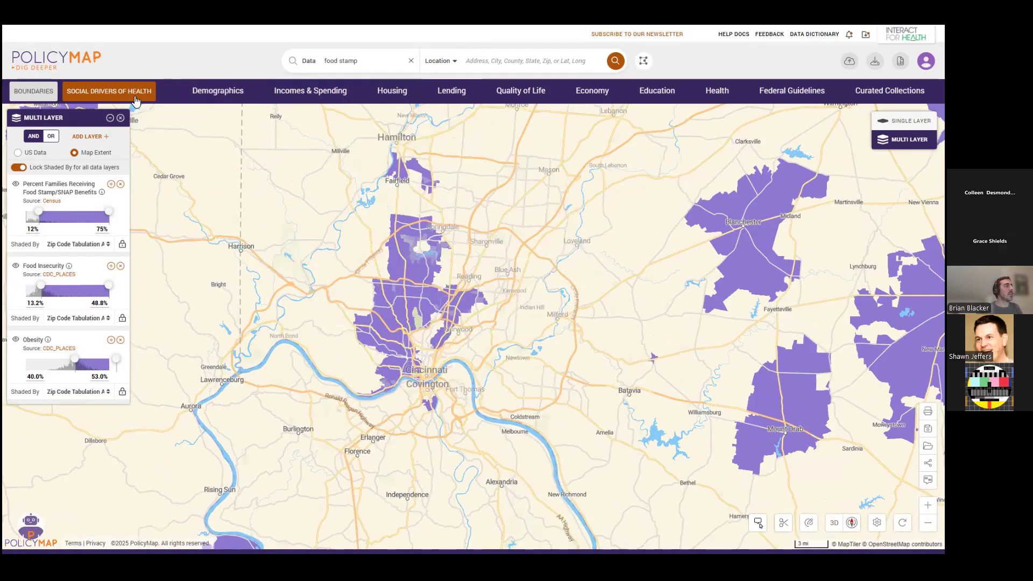
# Add the States boundaries to the multi-layer map and frame the Cincinnati area.
pyautogui.click(40, 95)
pyautogui.click(21, 132)
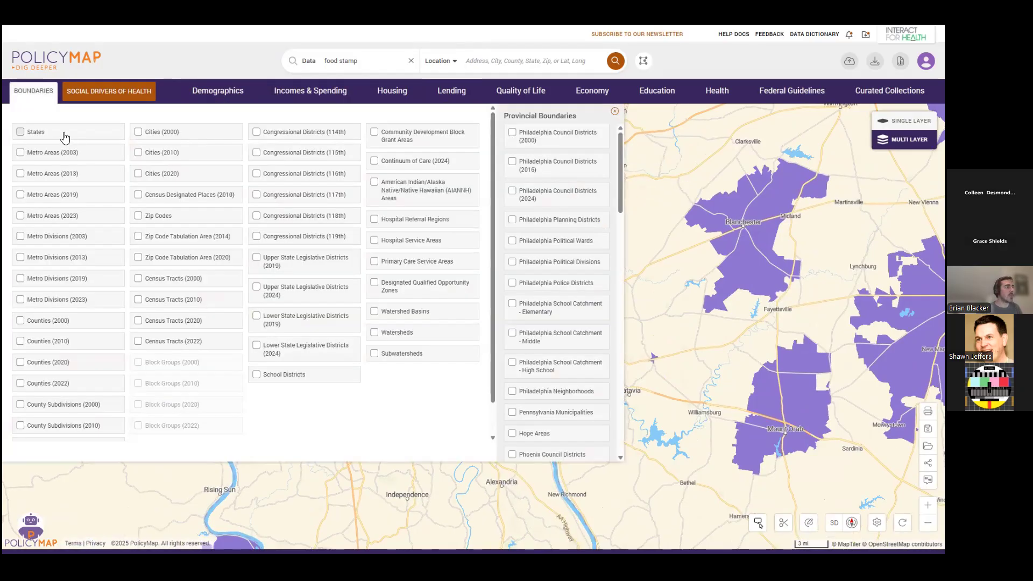
pyautogui.click(51, 92)
pyautogui.scroll(-3, 487, 396)
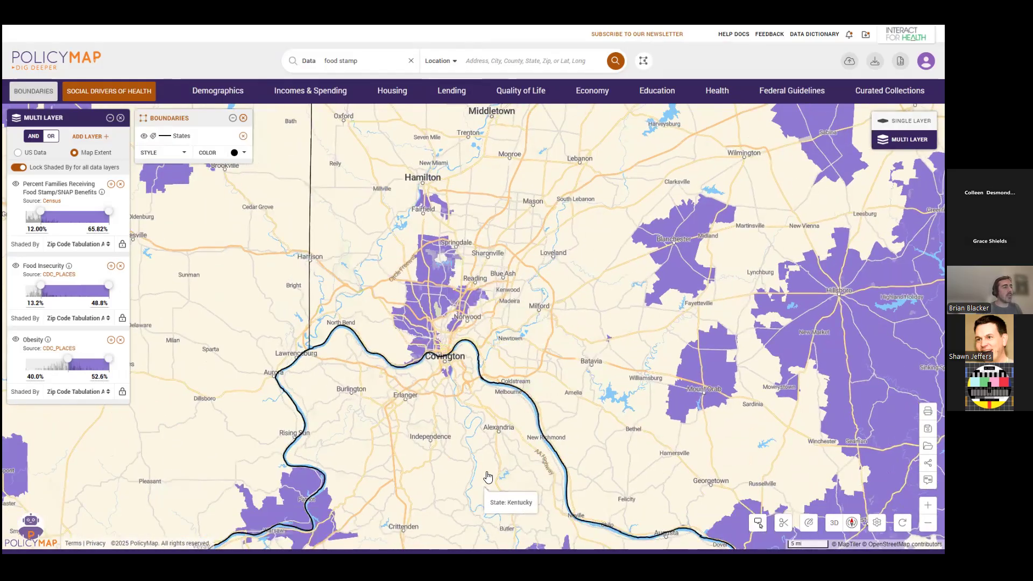
pyautogui.scroll(-2, 478, 476)
pyautogui.scroll(2, 564, 383)
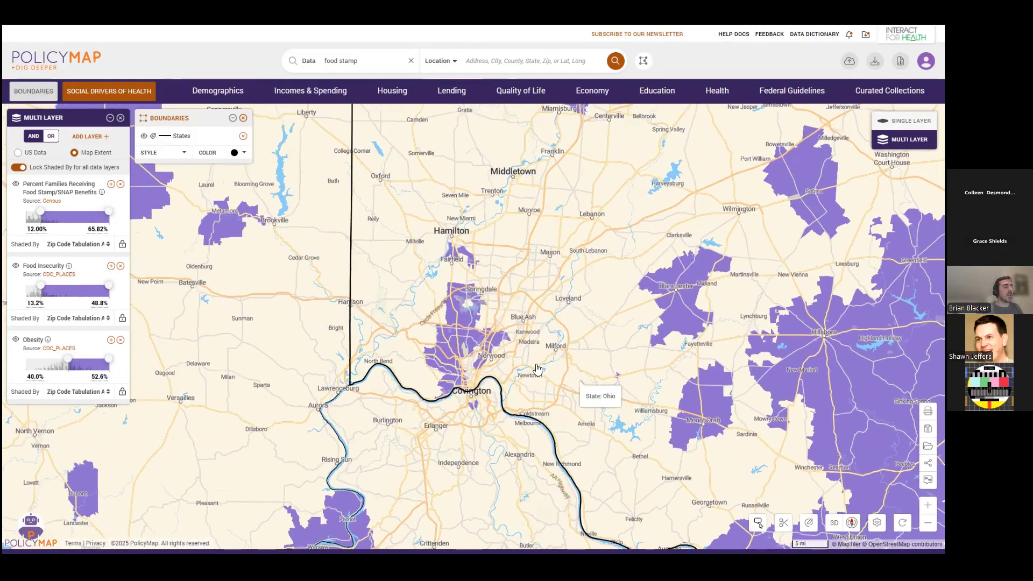
pyautogui.scroll(2, 578, 362)
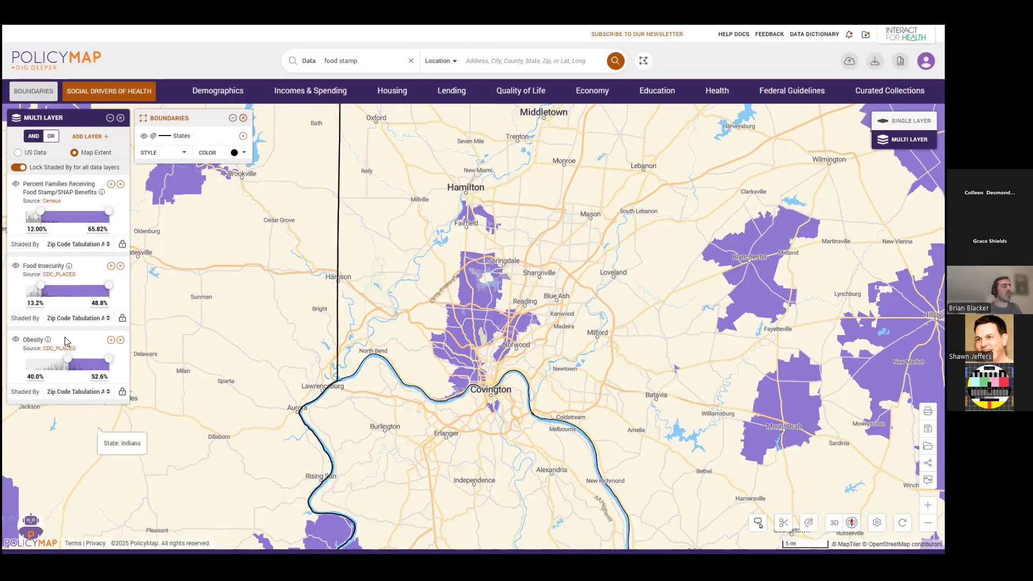
# Combine the three data layers with OR so each layer's matching areas are drawn separately.
pyautogui.click(51, 137)
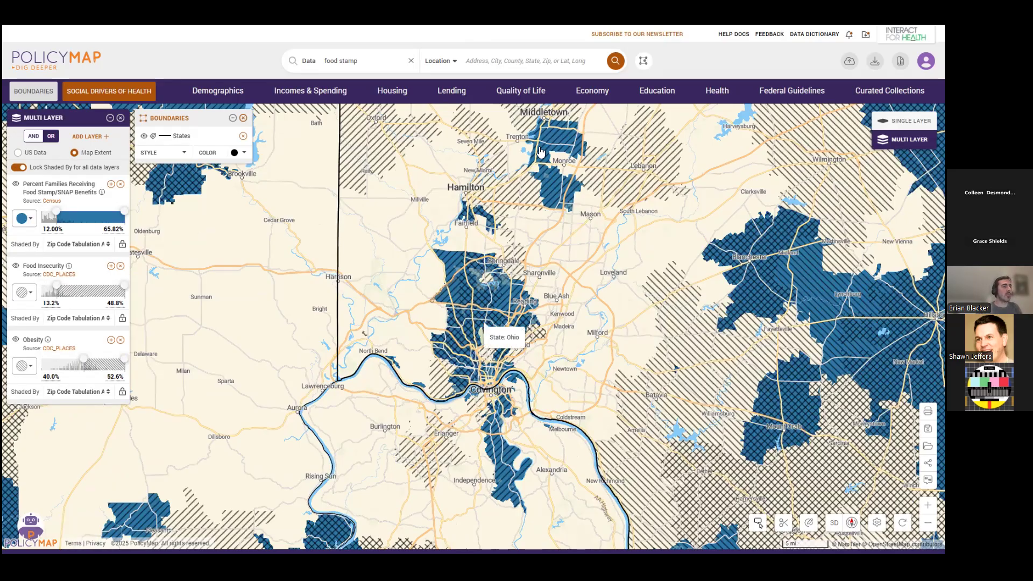
pyautogui.moveTo(573, 344); pyautogui.dragTo(564, 334)
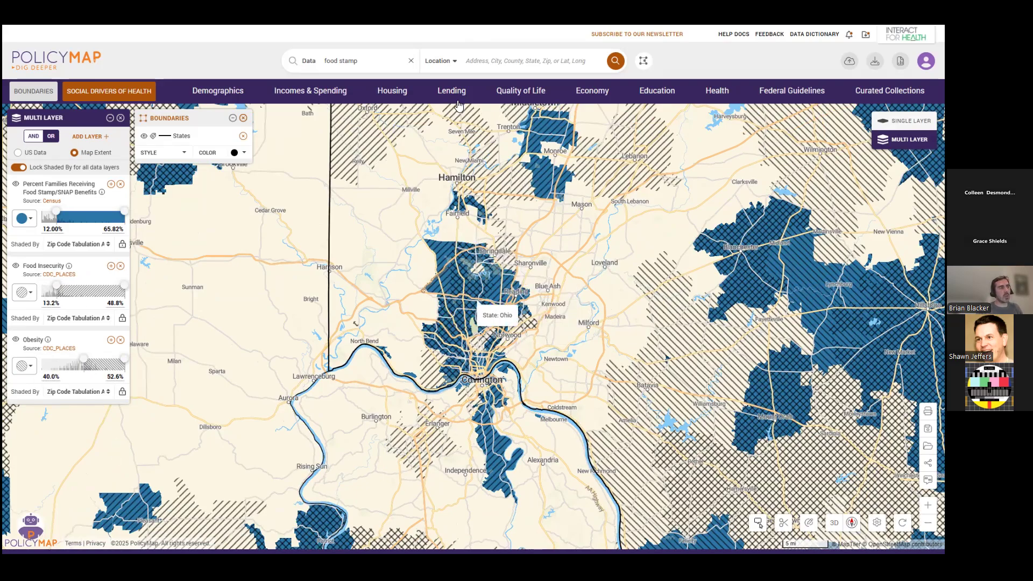
# Combine the three data layers with AND so only areas meeting all three criteria around Cincinnati are shaded.
pyautogui.moveTo(684, 405); pyautogui.dragTo(666, 352)
pyautogui.scroll(-1, 666, 352)
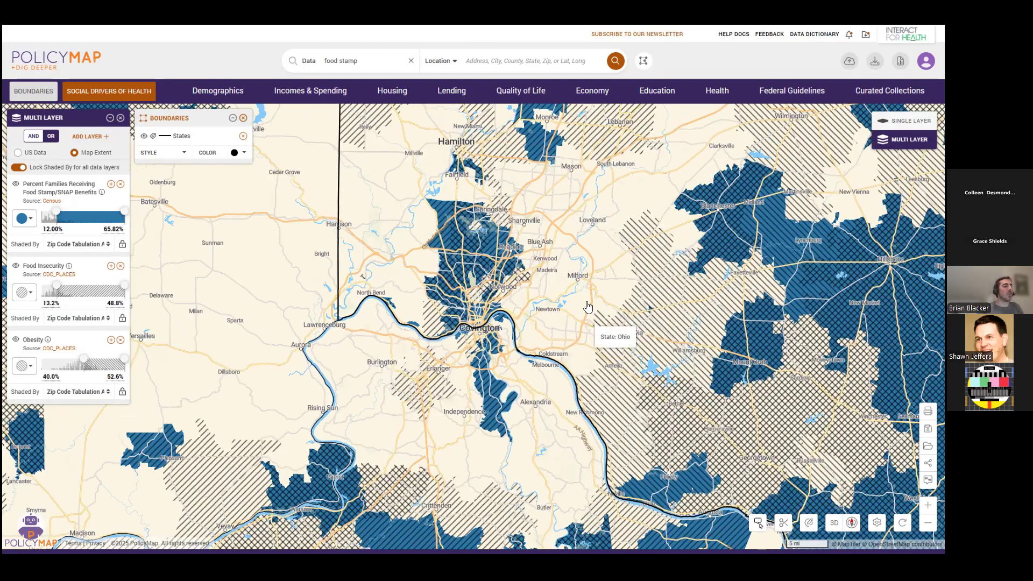
pyautogui.moveTo(588, 307); pyautogui.dragTo(587, 305)
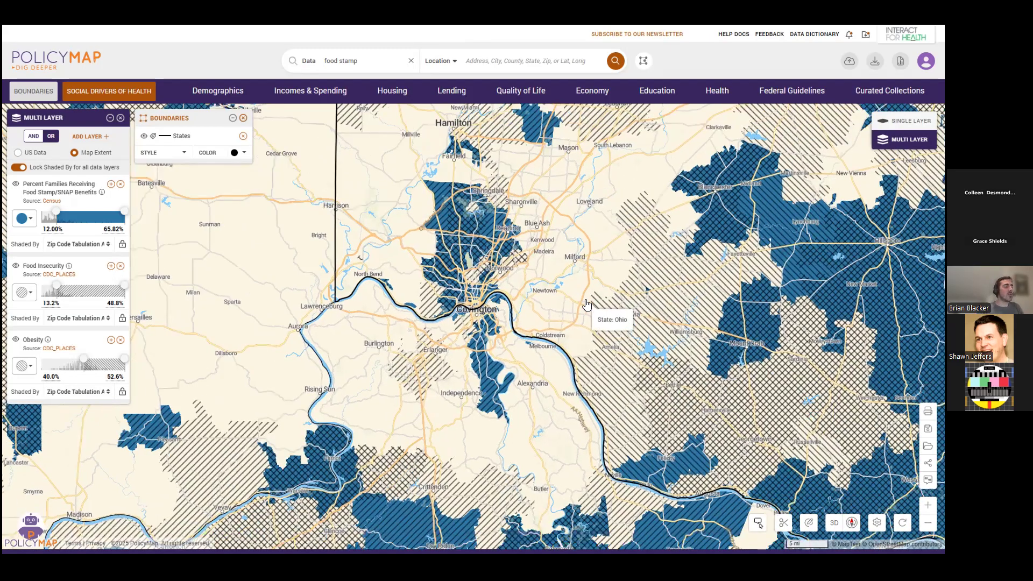
pyautogui.click(33, 137)
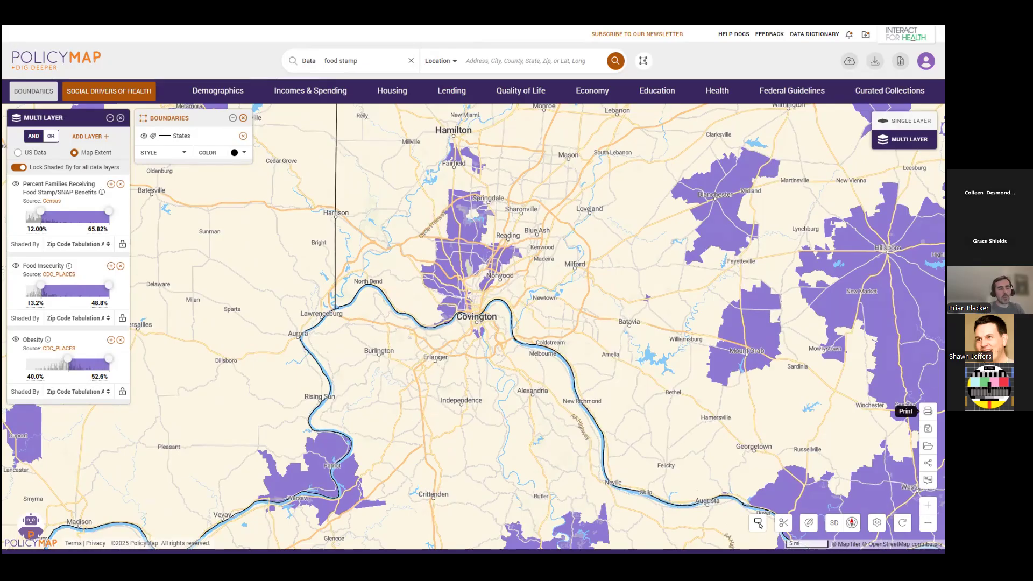
# Preview the portrait PNG map export framed on Cincinnati and review the multi-layer map save dialog, without exporting or saving.
pyautogui.click(927, 411)
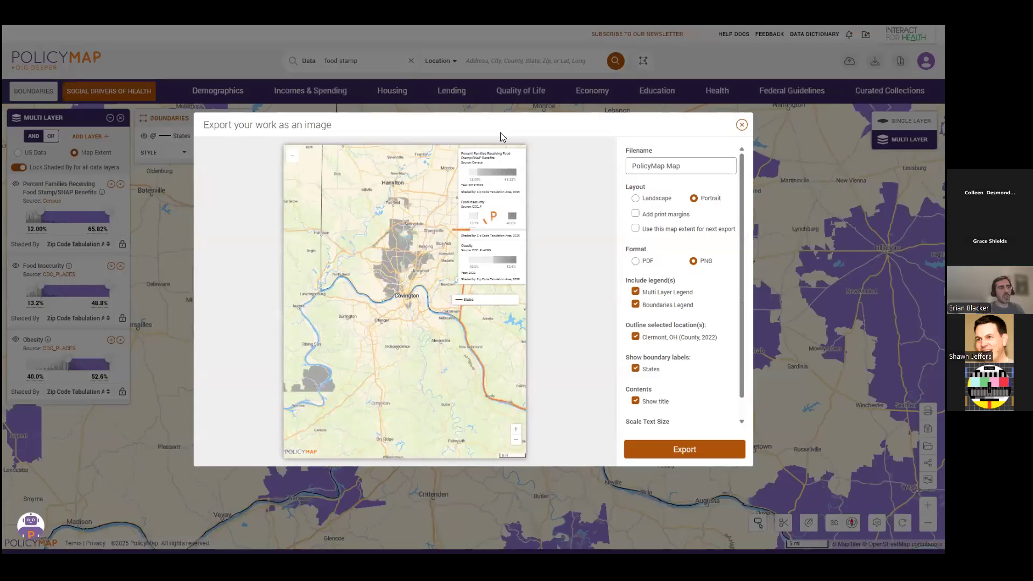
pyautogui.scroll(2, 404, 281)
pyautogui.moveTo(383, 264); pyautogui.dragTo(348, 285)
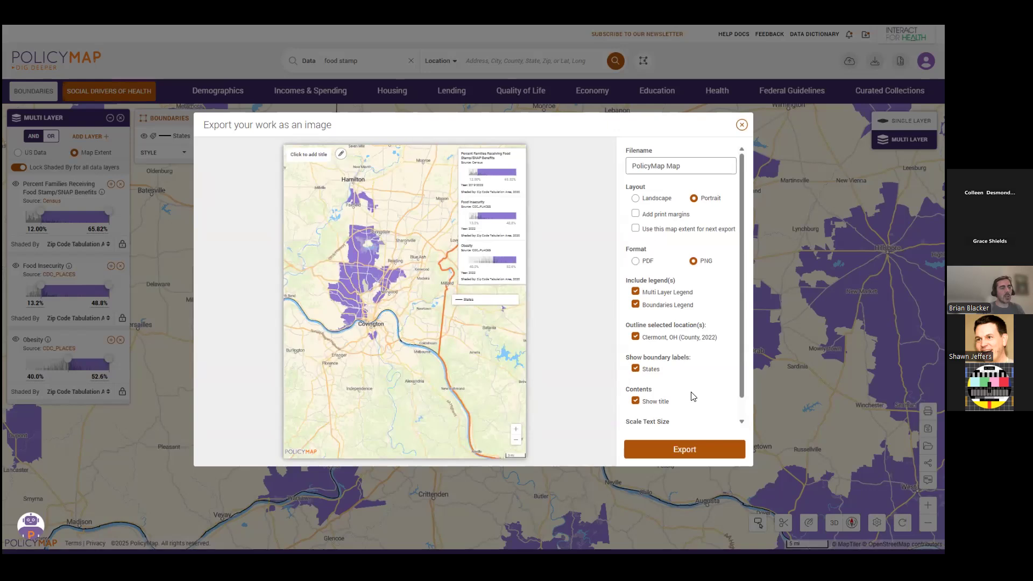
pyautogui.scroll(-1, 693, 396)
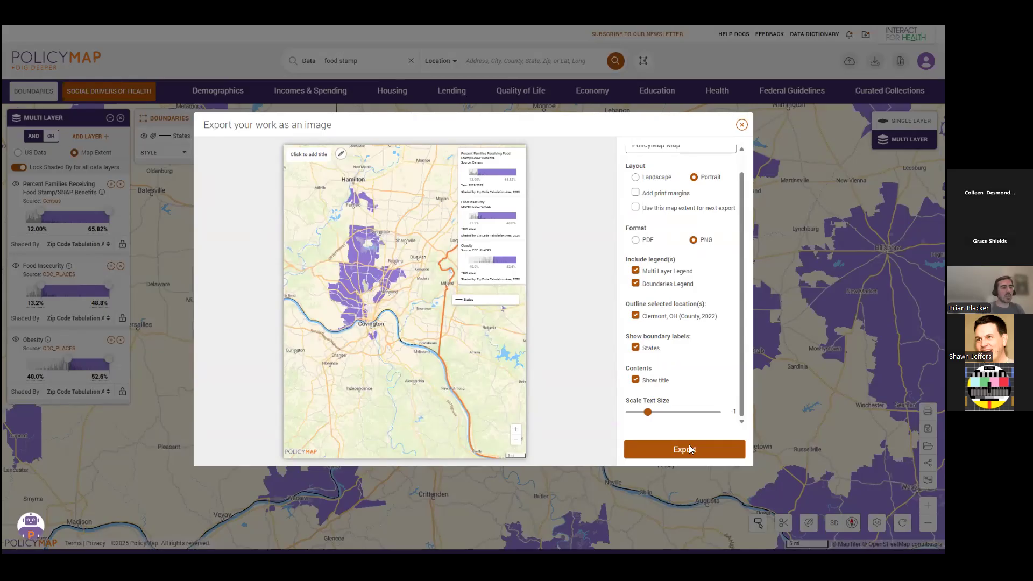
pyautogui.click(742, 125)
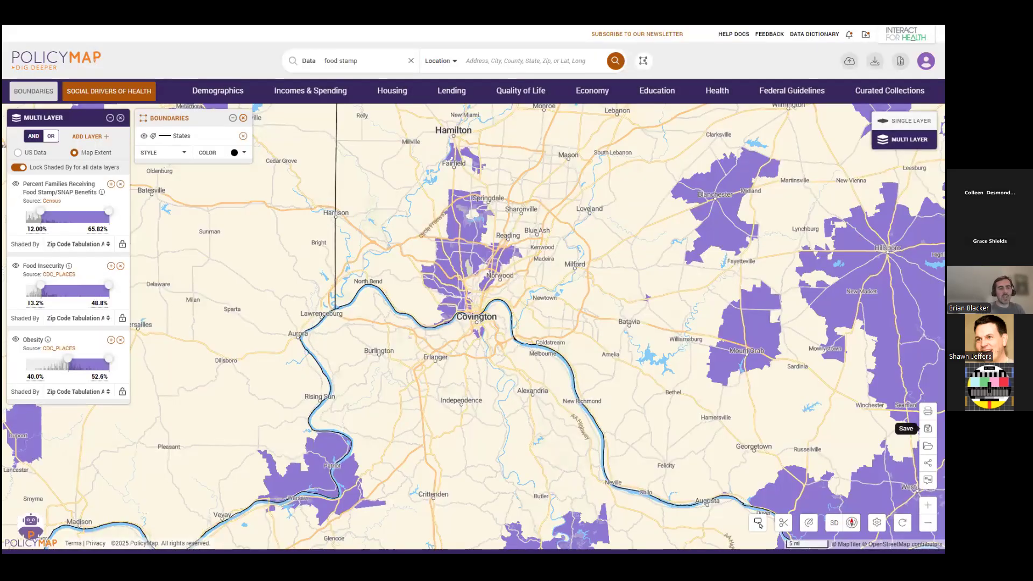
pyautogui.click(928, 429)
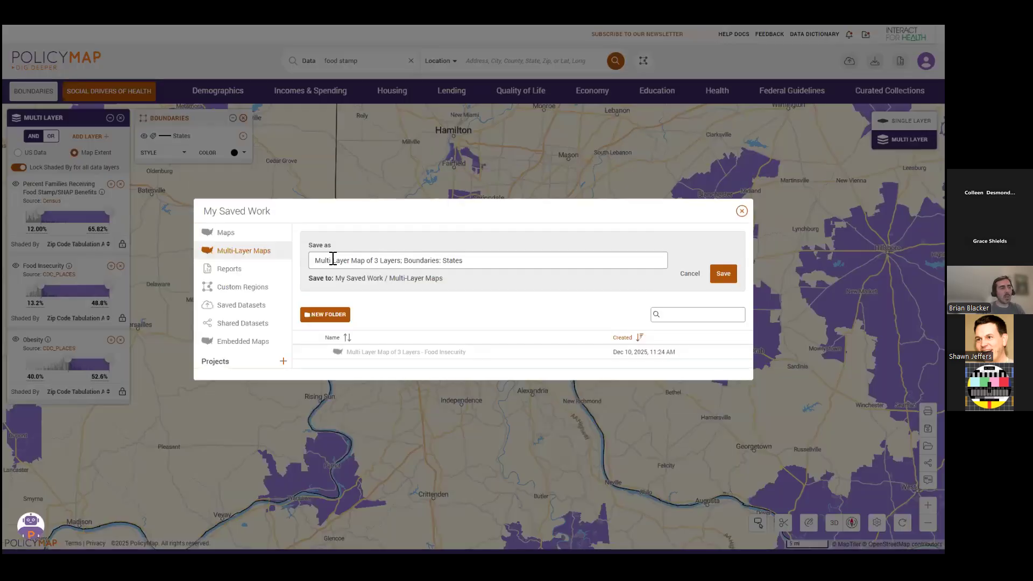
pyautogui.click(742, 210)
# Create a shareable link to the current multi-layer map and close the sharing dialog.
pyautogui.click(927, 463)
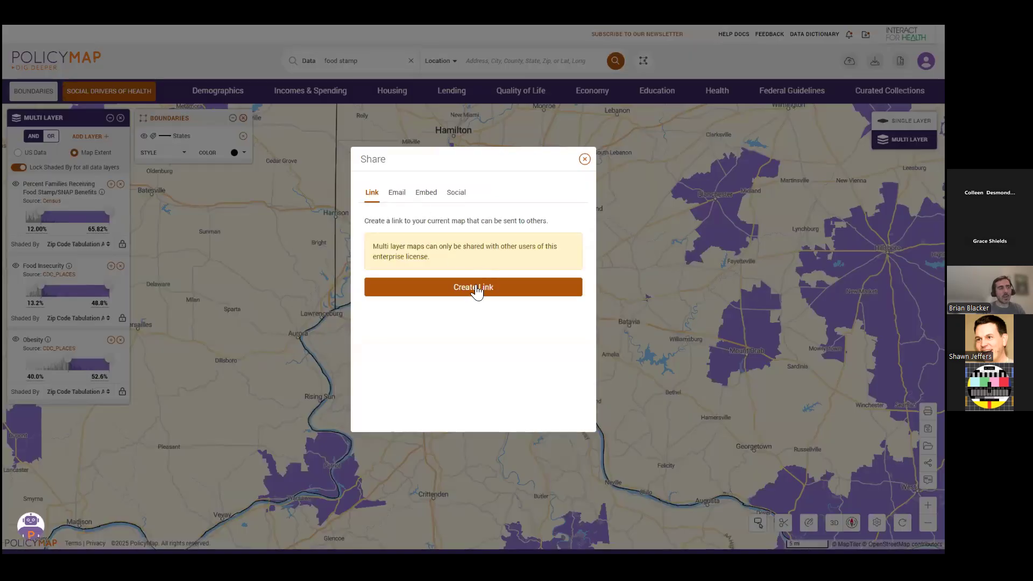
pyautogui.click(480, 292)
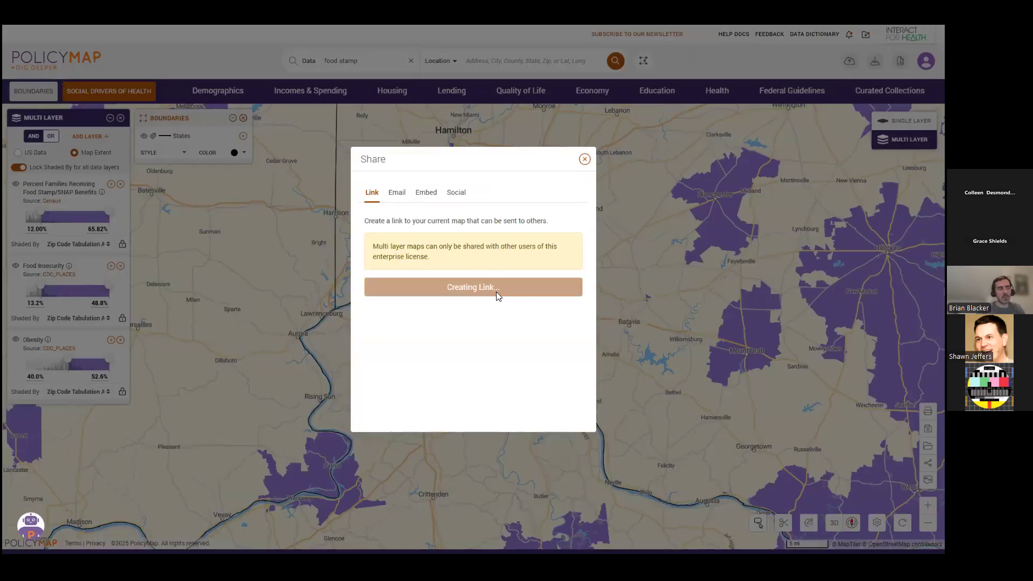
pyautogui.click(571, 339)
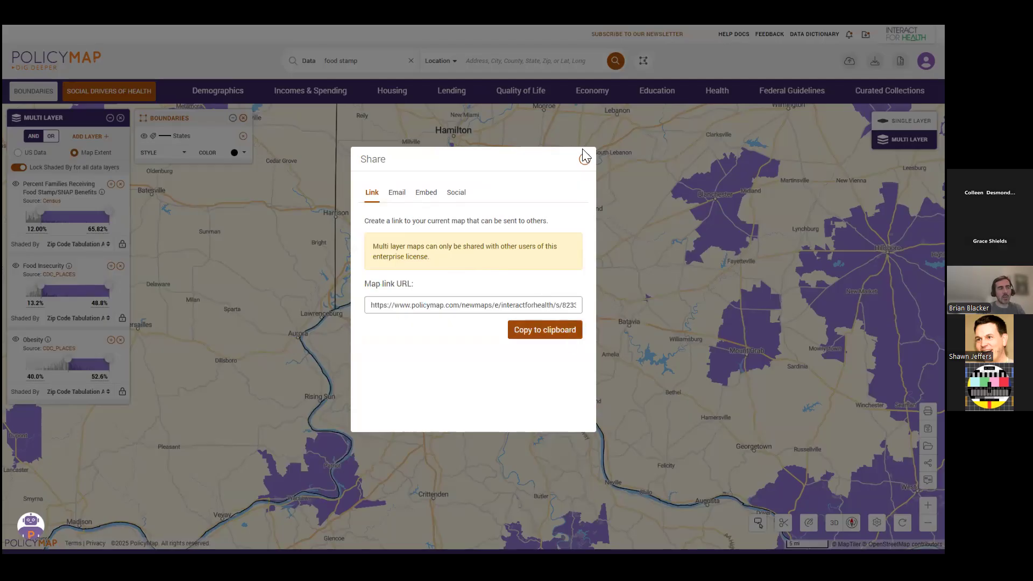
pyautogui.click(585, 159)
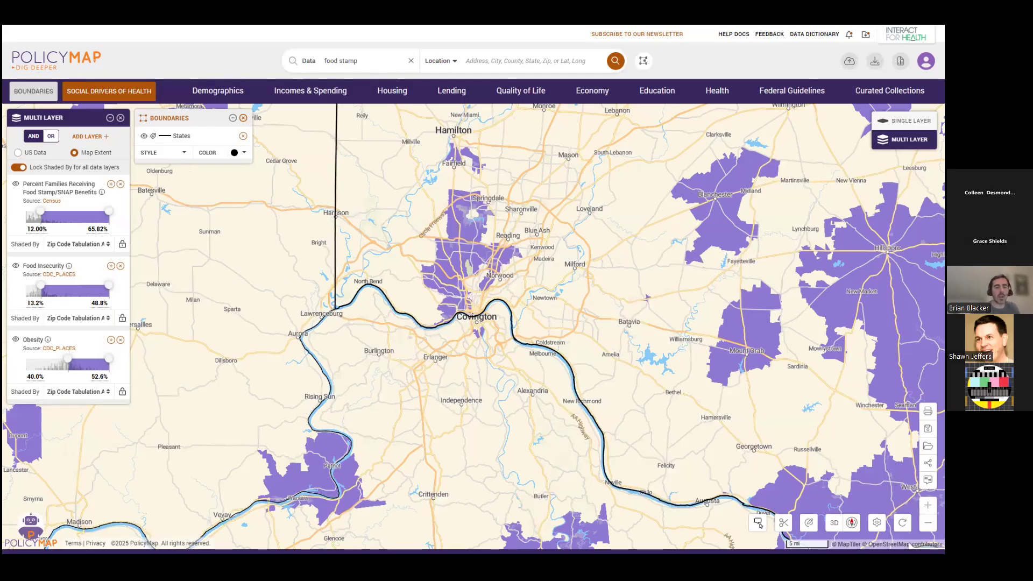
pyautogui.scroll(1, 907, 445)
pyautogui.moveTo(688, 353); pyautogui.dragTo(702, 363)
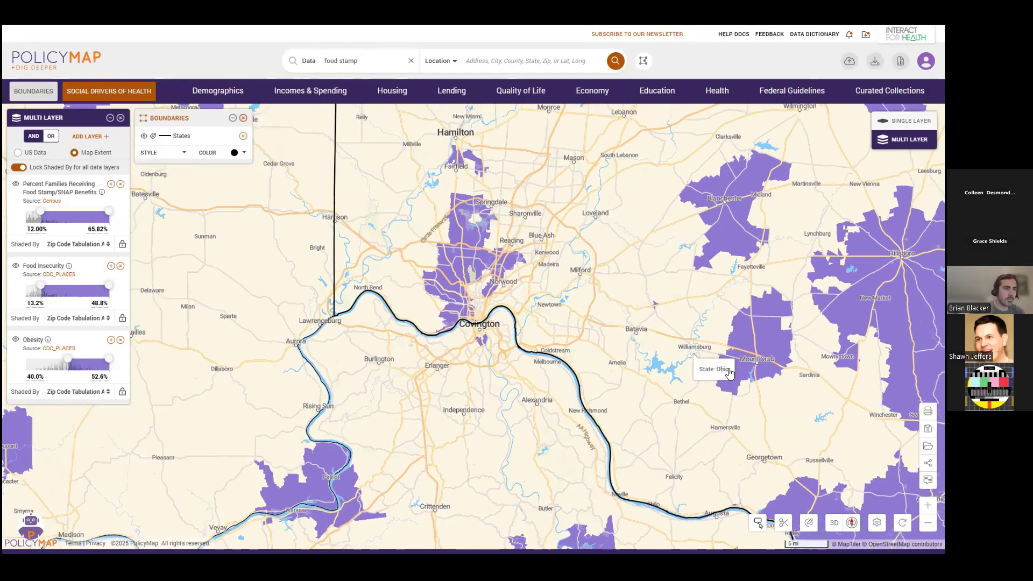
pyautogui.scroll(-1, 702, 361)
pyautogui.scroll(-1, 737, 293)
pyautogui.moveTo(818, 370); pyautogui.dragTo(810, 371)
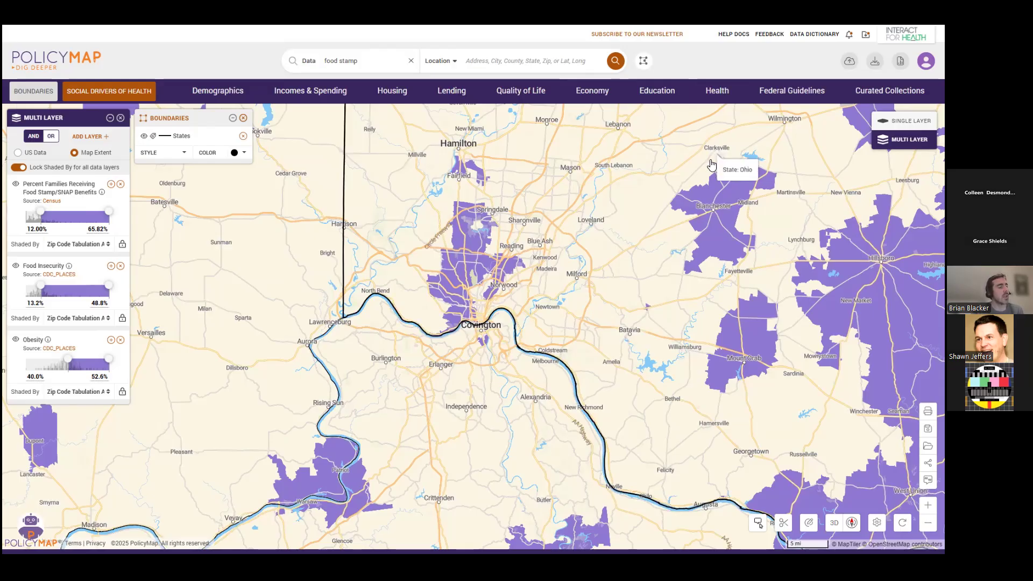
pyautogui.moveTo(723, 280); pyautogui.dragTo(704, 290)
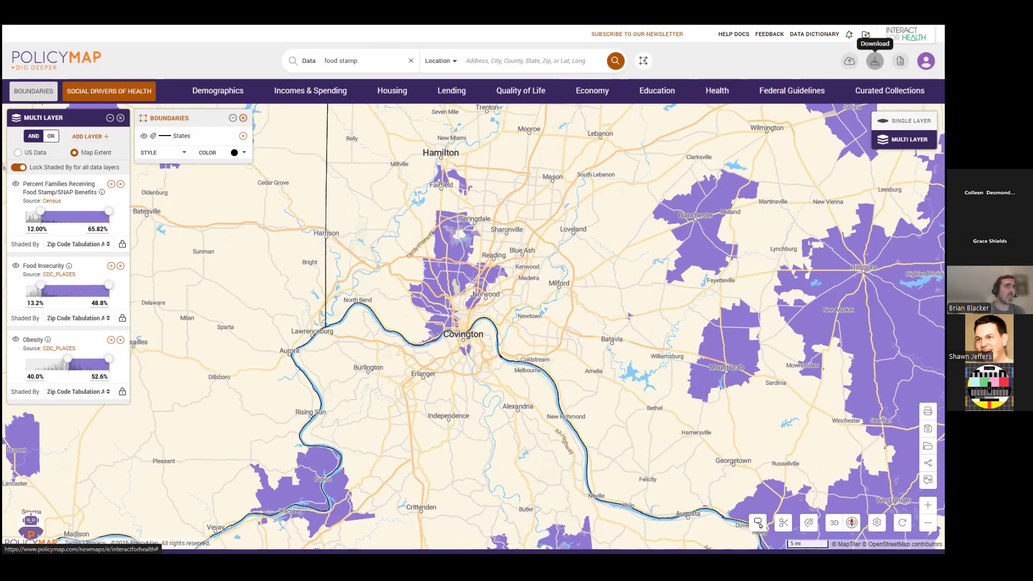
# Open the Data Downloader for the multi-layer data and set the state of Ohio as the pre-defined location.
pyautogui.click(875, 61)
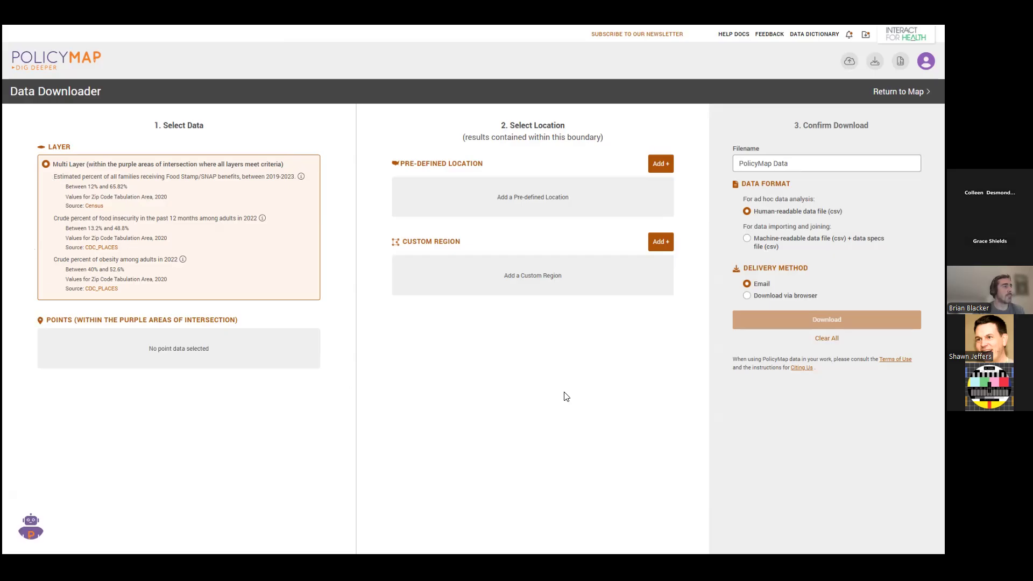
pyautogui.click(663, 167)
pyautogui.click(408, 204)
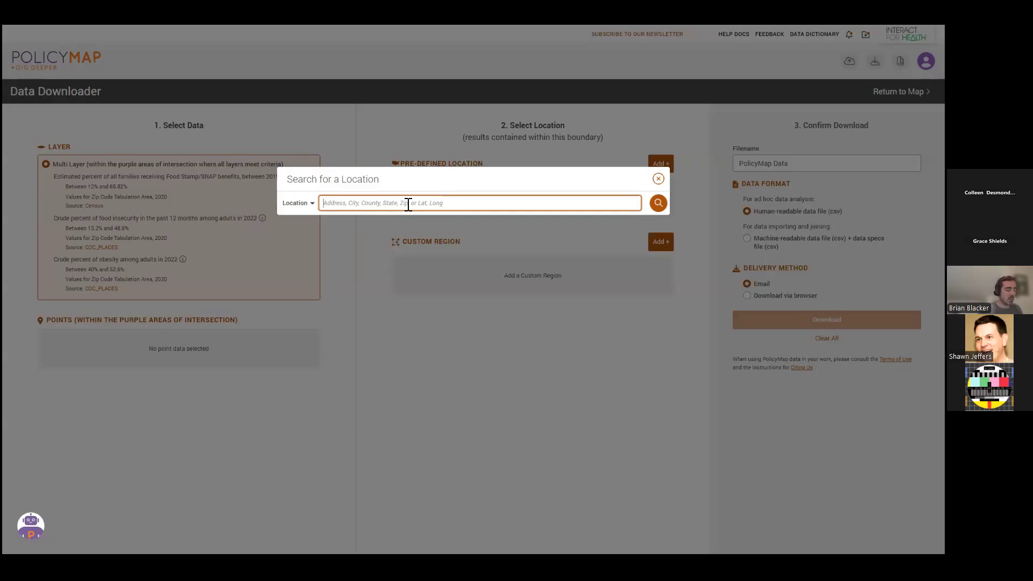
pyautogui.write('ohio')
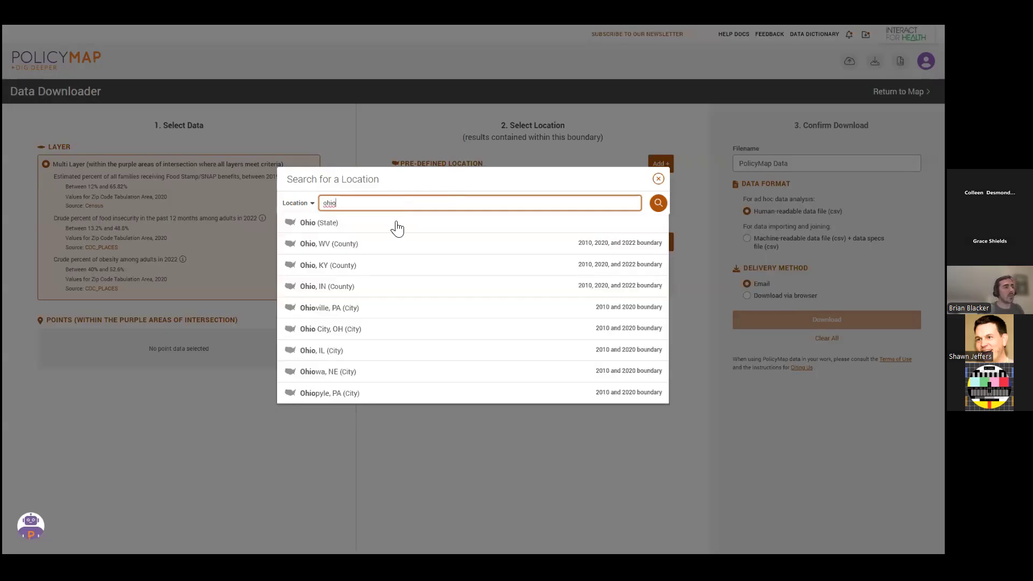
pyautogui.click(397, 224)
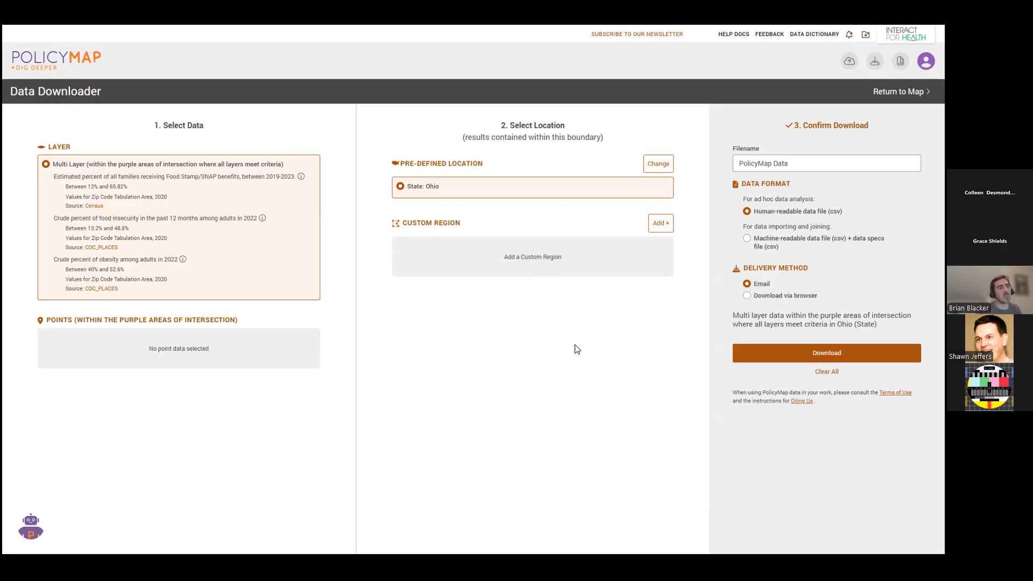
# Name the file "mlm download" and request the human-readable CSV of the Ohio multi-layer data by email.
pyautogui.tripleClick(787, 163)
pyautogui.write('mlm download')
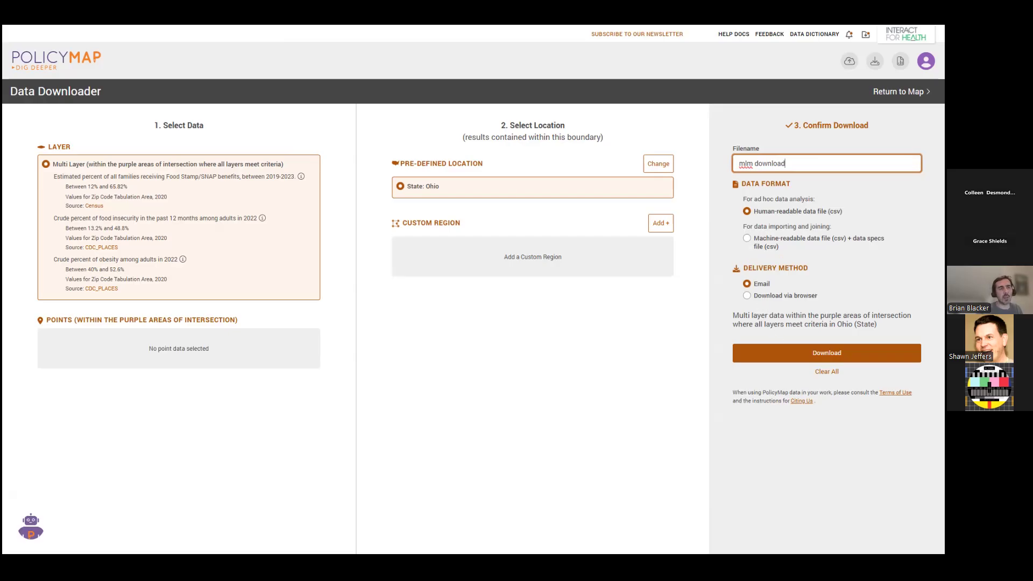
pyautogui.click(838, 354)
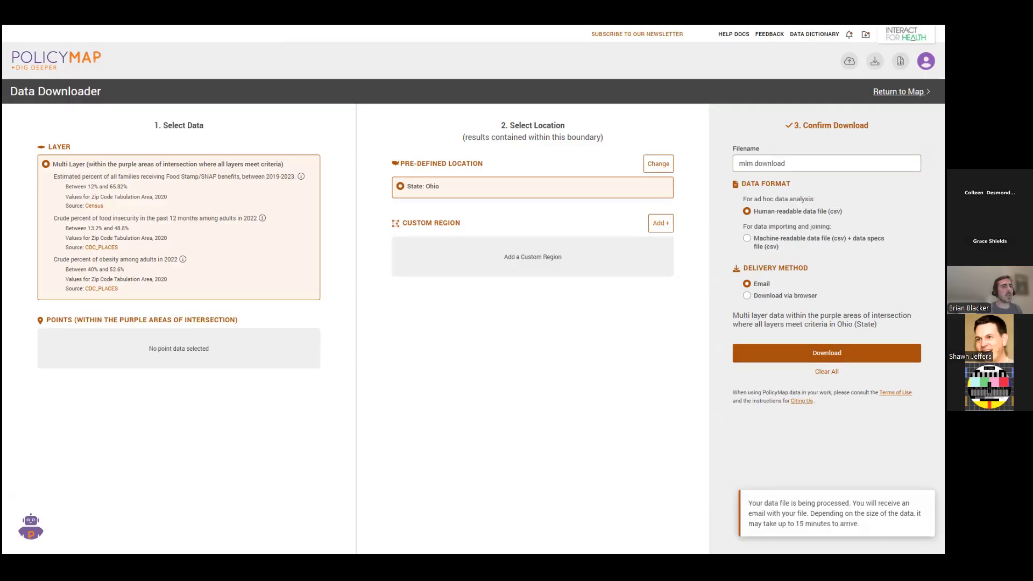
# Return to the map and check the list of recent downloads and exports.
pyautogui.click(899, 92)
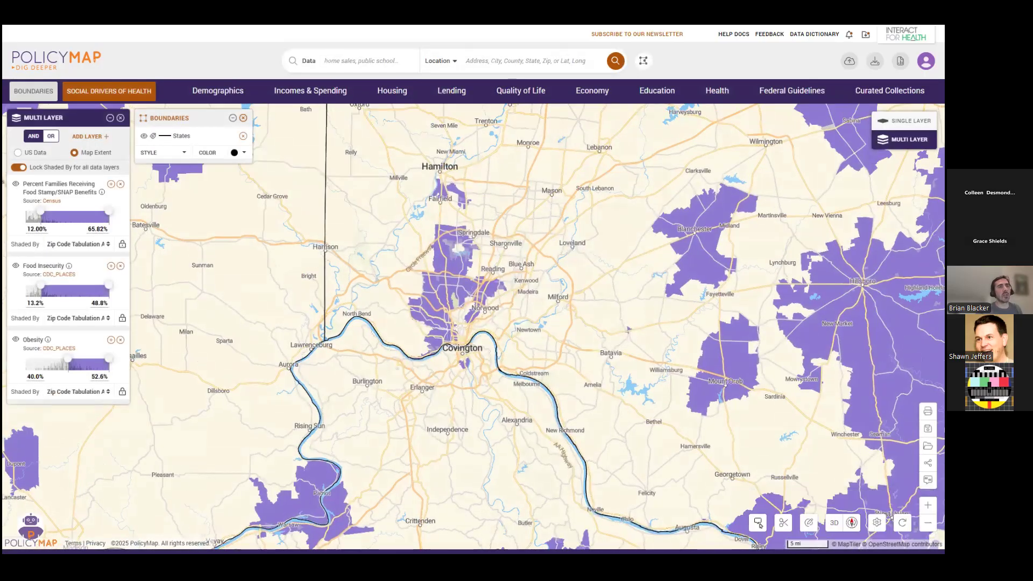
pyautogui.click(865, 34)
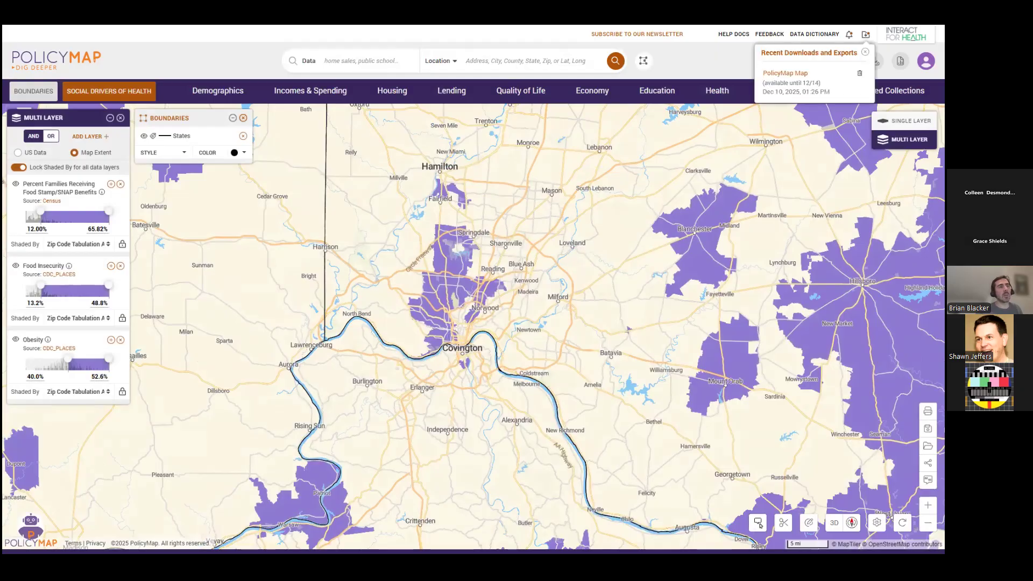
pyautogui.click(866, 53)
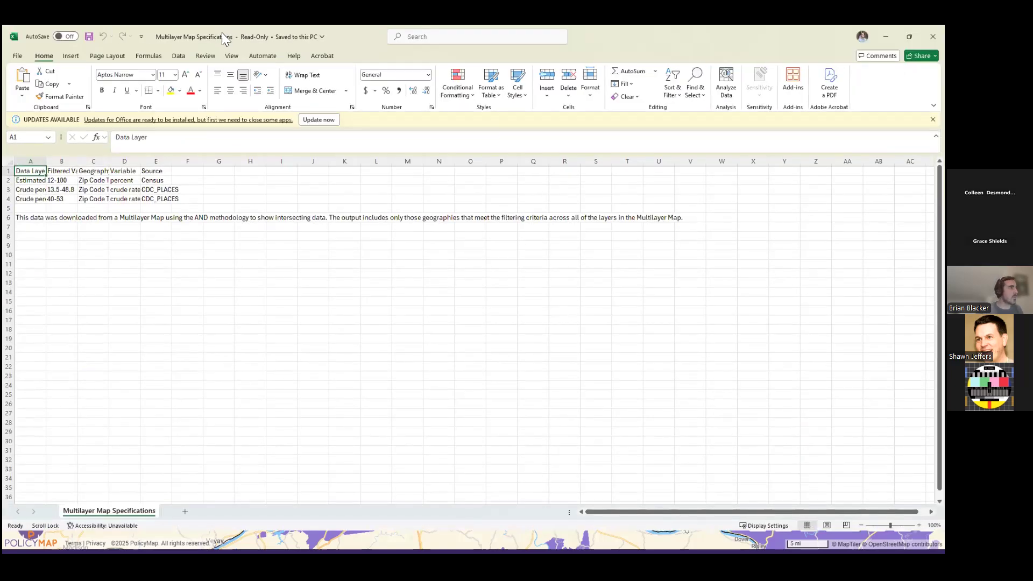
# Widen the columns of the Multilayer Map Specifications file in Excel to read the layer criteria, and close it without saving.
pyautogui.click(10, 161)
pyautogui.moveTo(46, 161); pyautogui.dragTo(199, 159)
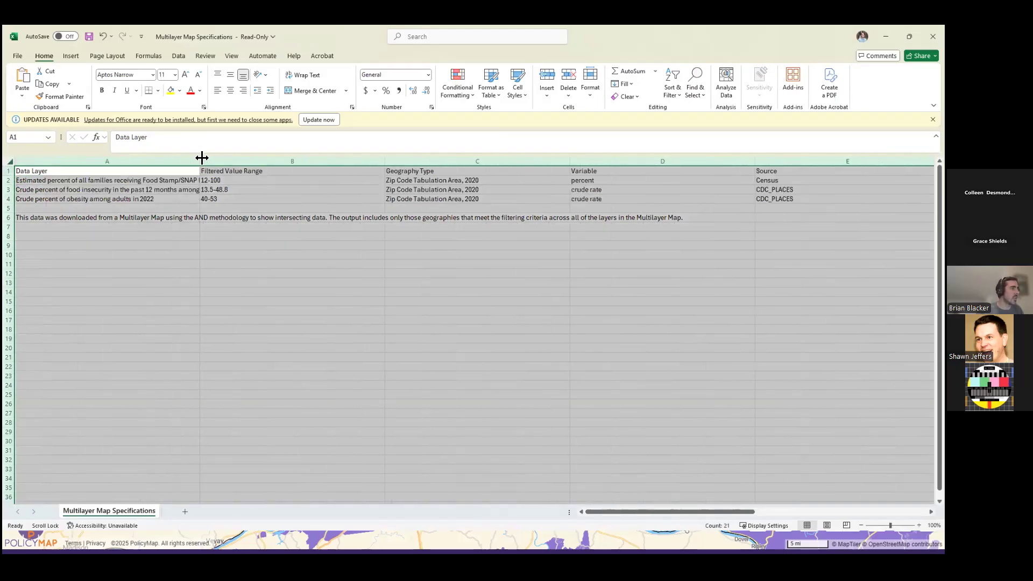
pyautogui.click(207, 282)
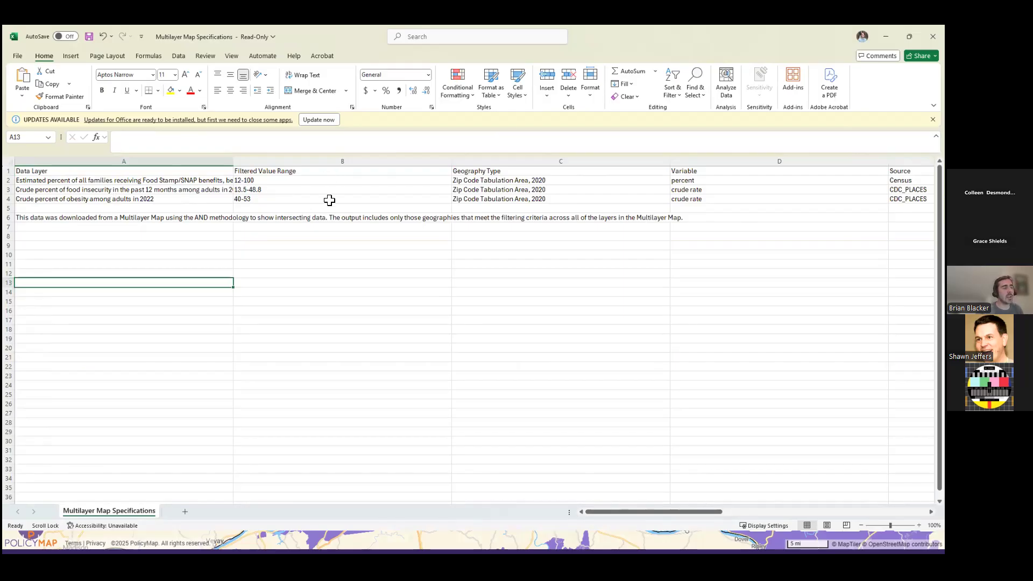
pyautogui.click(628, 265)
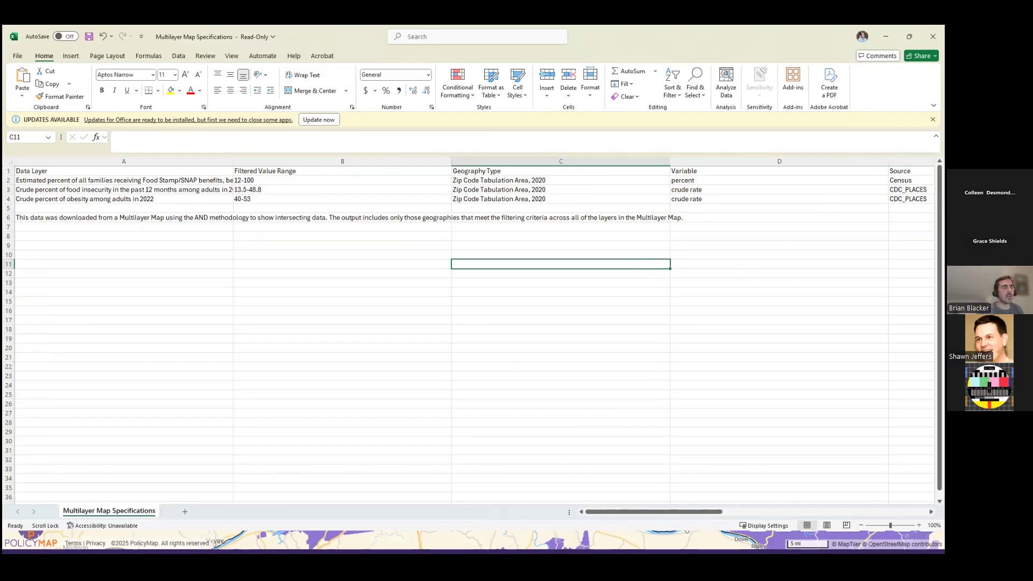
pyautogui.moveTo(708, 514)
pyautogui.mouseDown()
pyautogui.moveTo(820, 512)
pyautogui.moveTo(708, 515)
pyautogui.mouseUp()
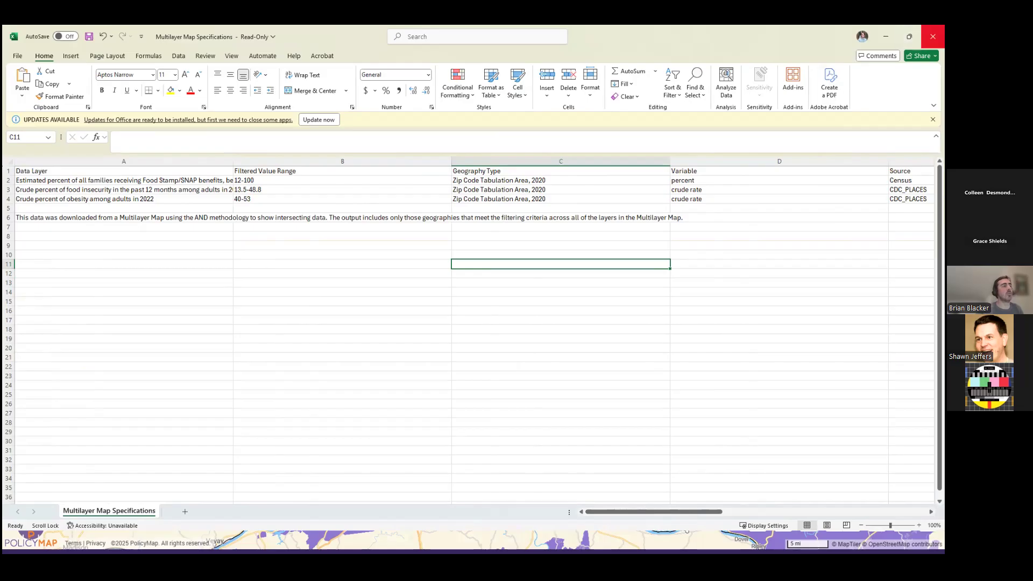
pyautogui.click(933, 37)
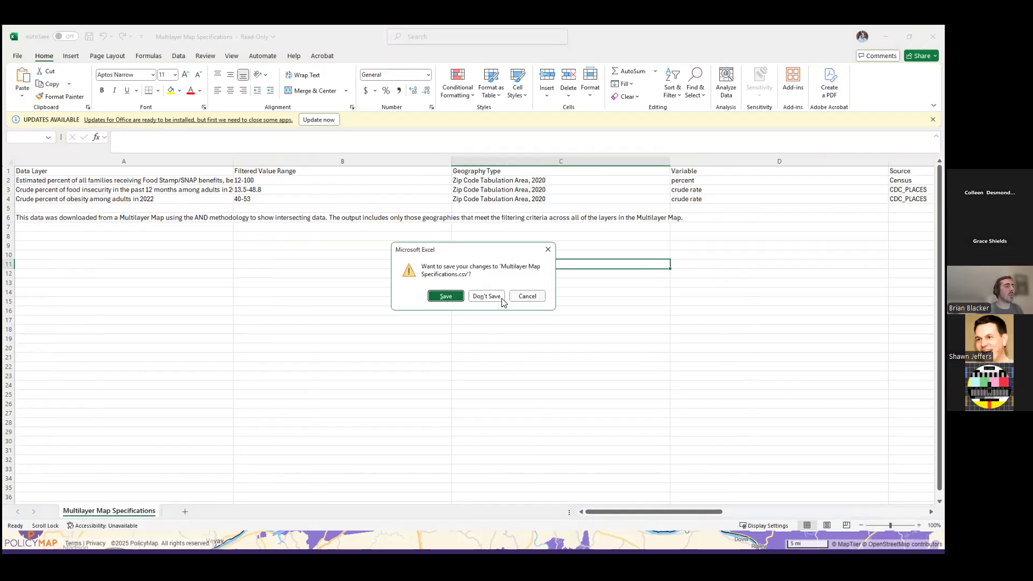
pyautogui.click(491, 299)
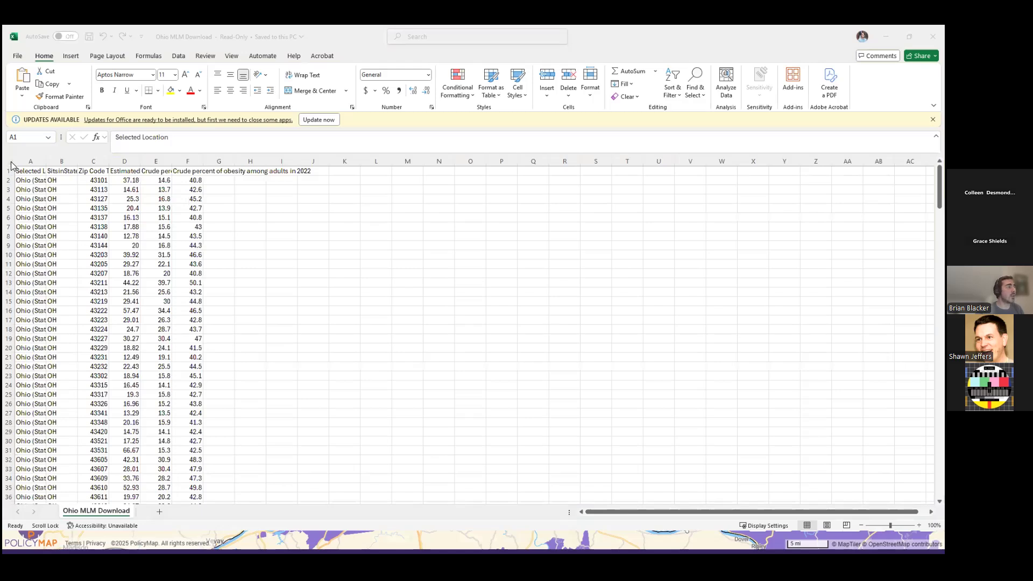
# Widen the Ohio MLM Download sheet's columns so the location, zip code, SNAP, food insecurity and obesity headings are readable, and move its window aside.
pyautogui.click(10, 162)
pyautogui.moveTo(48, 161); pyautogui.dragTo(109, 164)
pyautogui.click(161, 244)
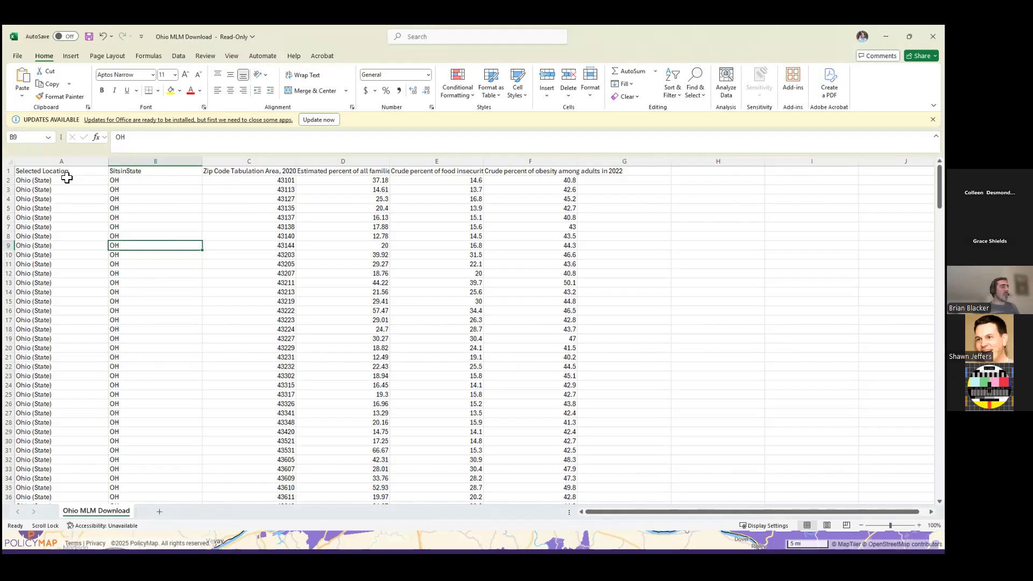
pyautogui.moveTo(295, 163); pyautogui.dragTo(327, 162)
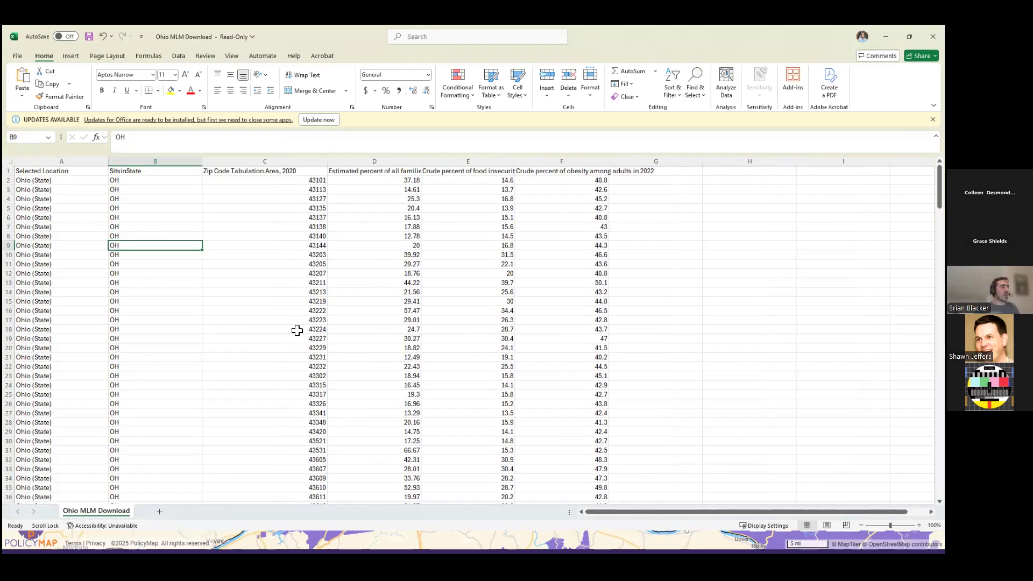
pyautogui.moveTo(419, 166); pyautogui.dragTo(534, 161)
pyautogui.click(590, 197)
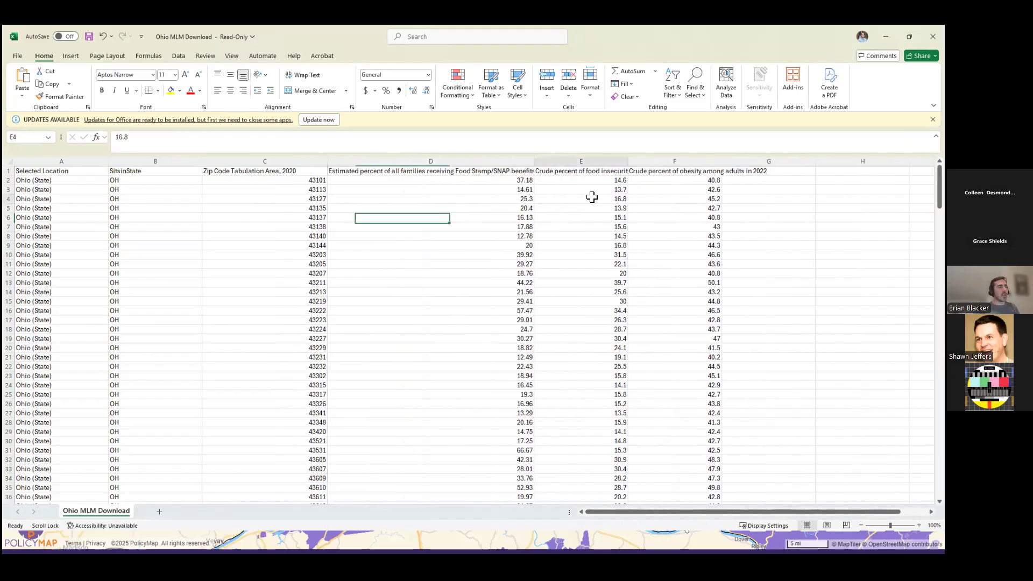
pyautogui.moveTo(628, 162); pyautogui.dragTo(713, 171)
pyautogui.moveTo(805, 167); pyautogui.dragTo(927, 167)
pyautogui.click(773, 218)
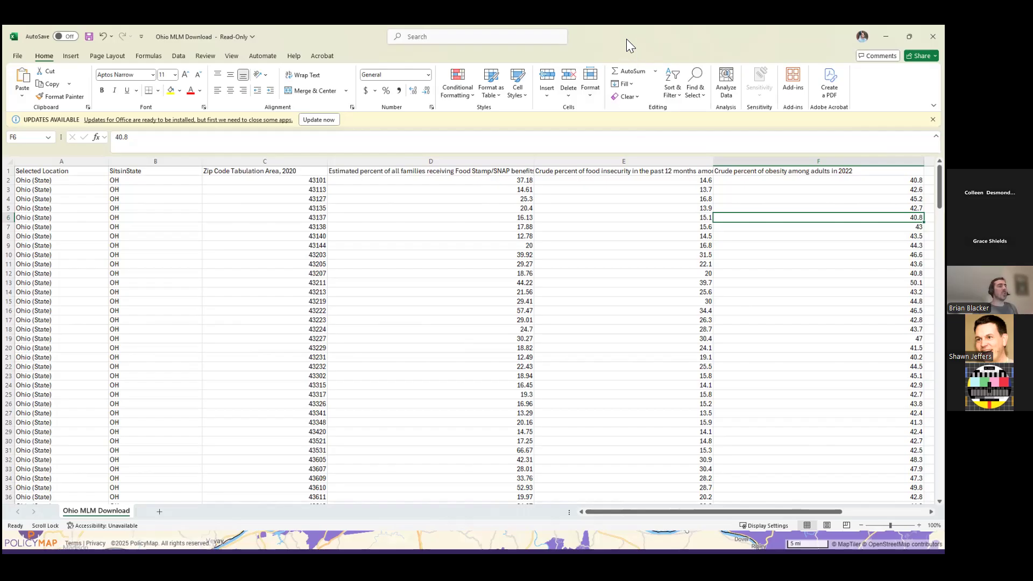
pyautogui.moveTo(626, 39); pyautogui.dragTo(840, 340)
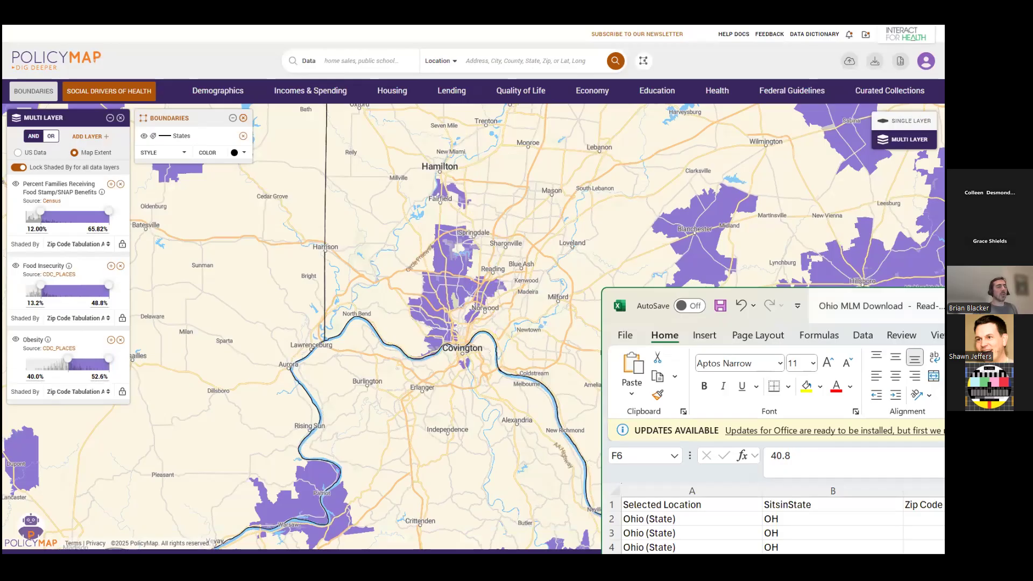
# Bring the Ohio MLM Download workbook fully into view to show its SNAP, food insecurity and obesity columns, and close it.
pyautogui.moveTo(856, 305); pyautogui.dragTo(340, 105)
pyautogui.moveTo(619, 470); pyautogui.dragTo(666, 479)
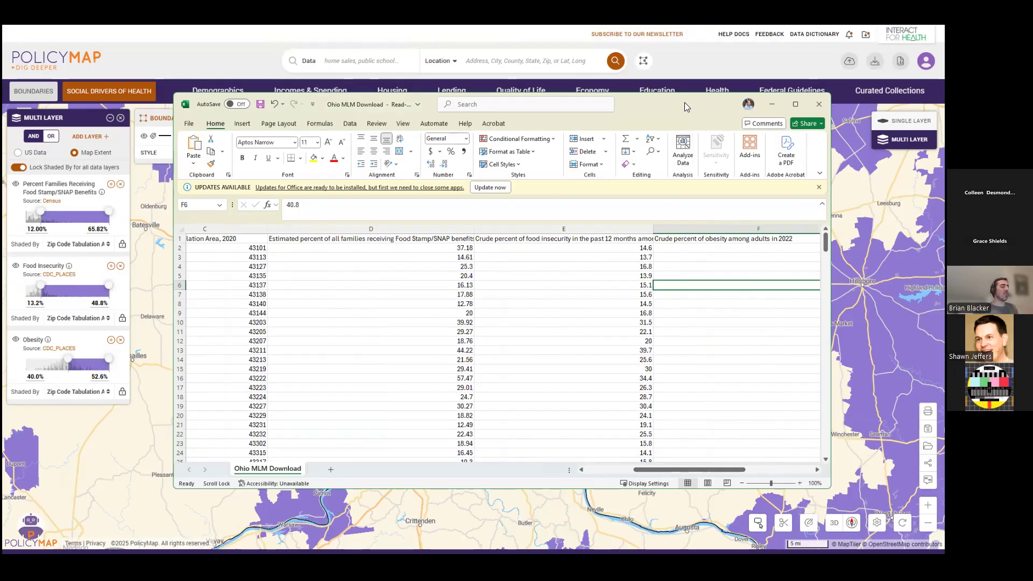
pyautogui.moveTo(684, 106); pyautogui.dragTo(688, 102)
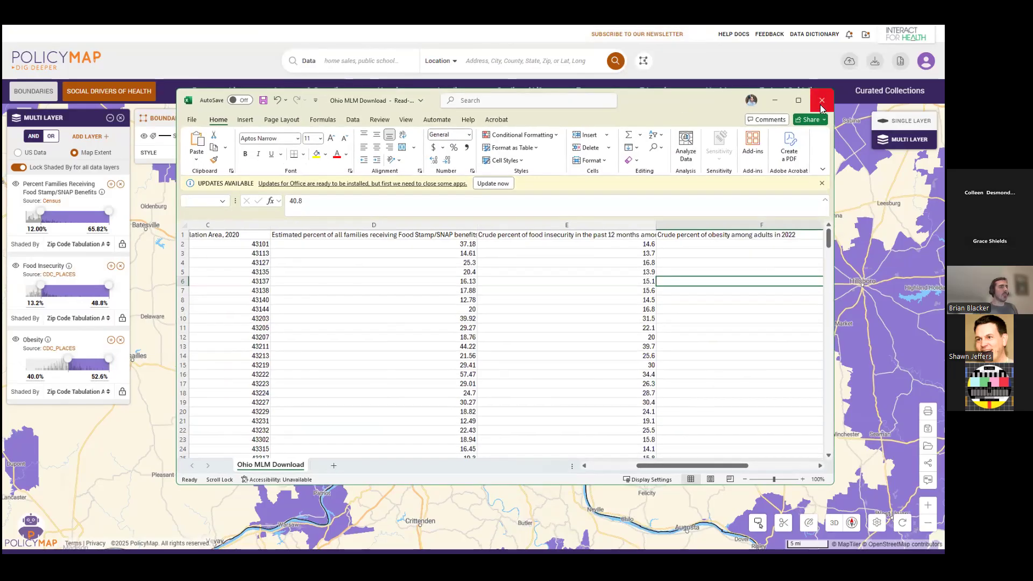
pyautogui.click(820, 104)
pyautogui.click(485, 297)
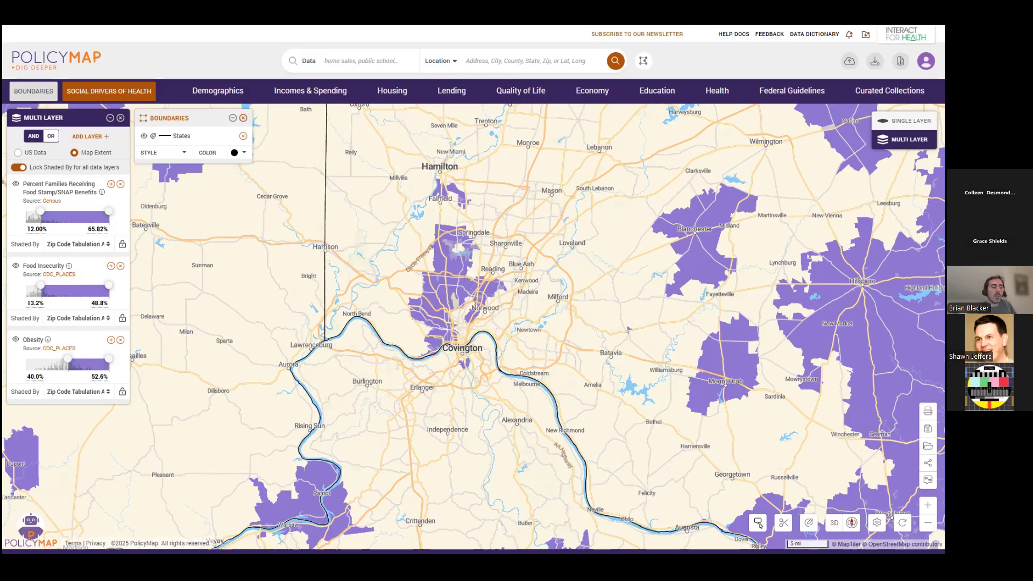
# Check the link sharing options for the multi-layer map without creating a link, and close them.
pyautogui.moveTo(819, 253); pyautogui.dragTo(801, 260)
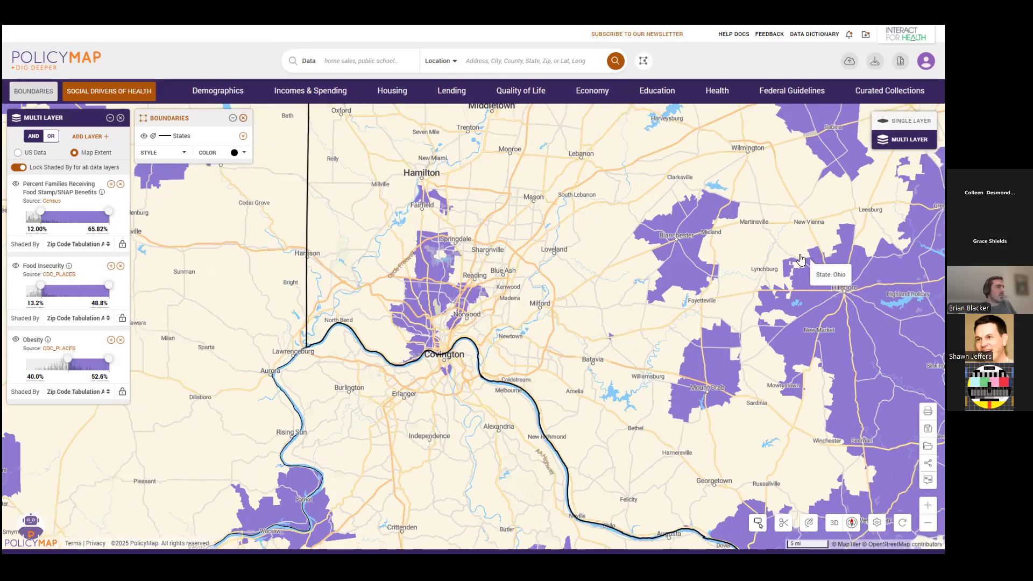
pyautogui.scroll(-2, 800, 260)
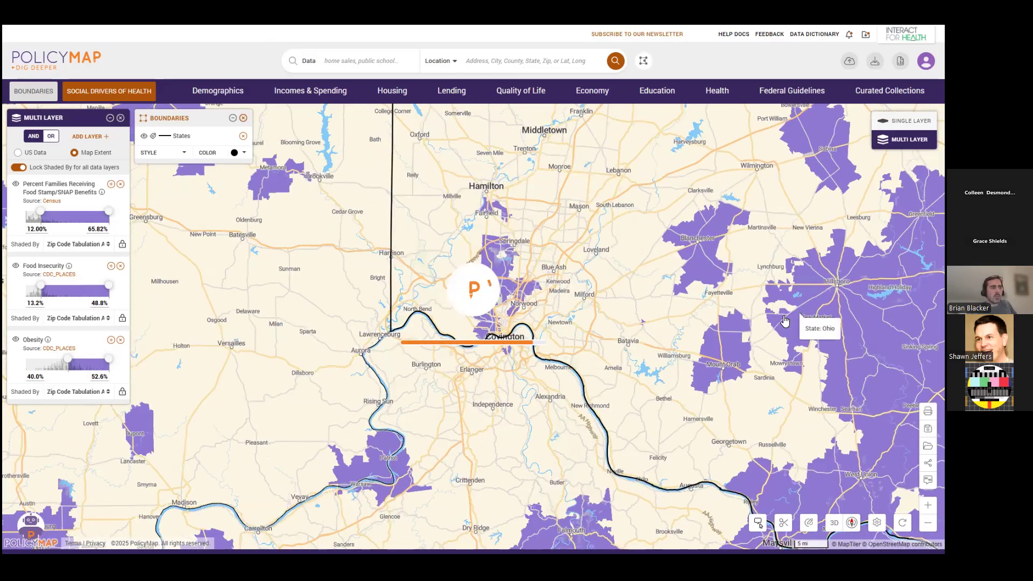
pyautogui.moveTo(785, 321); pyautogui.dragTo(774, 330)
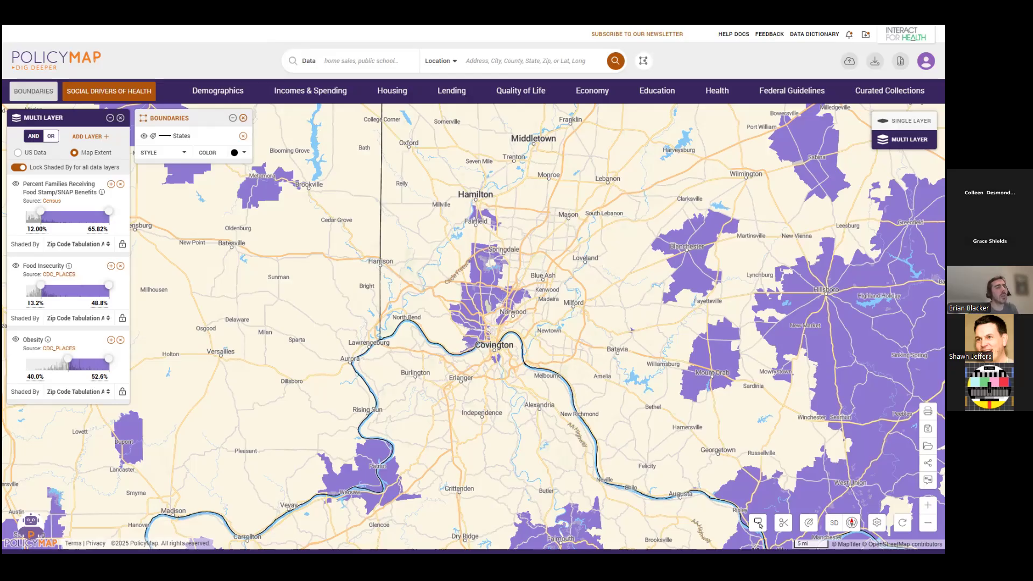
pyautogui.click(927, 463)
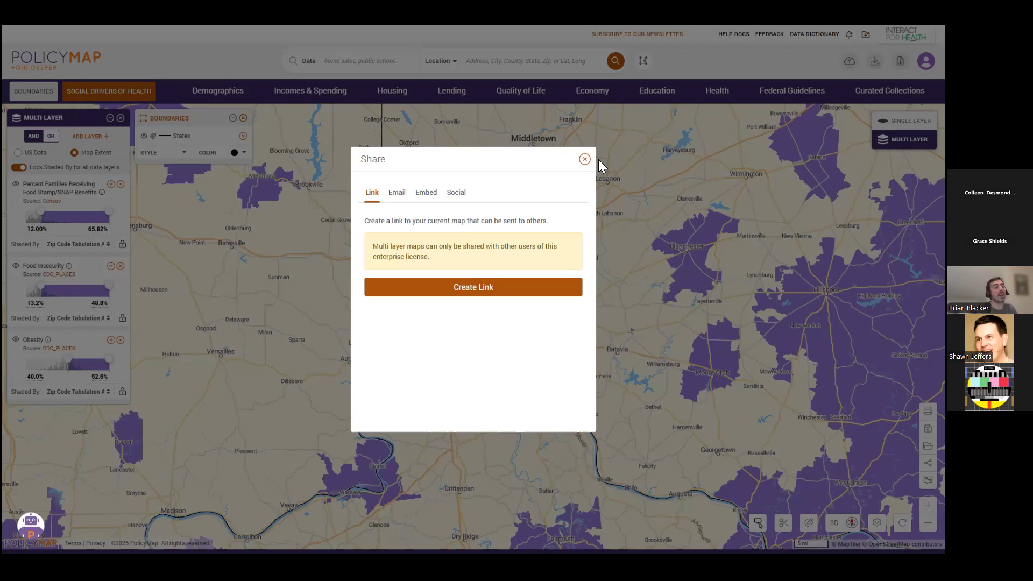
pyautogui.click(584, 160)
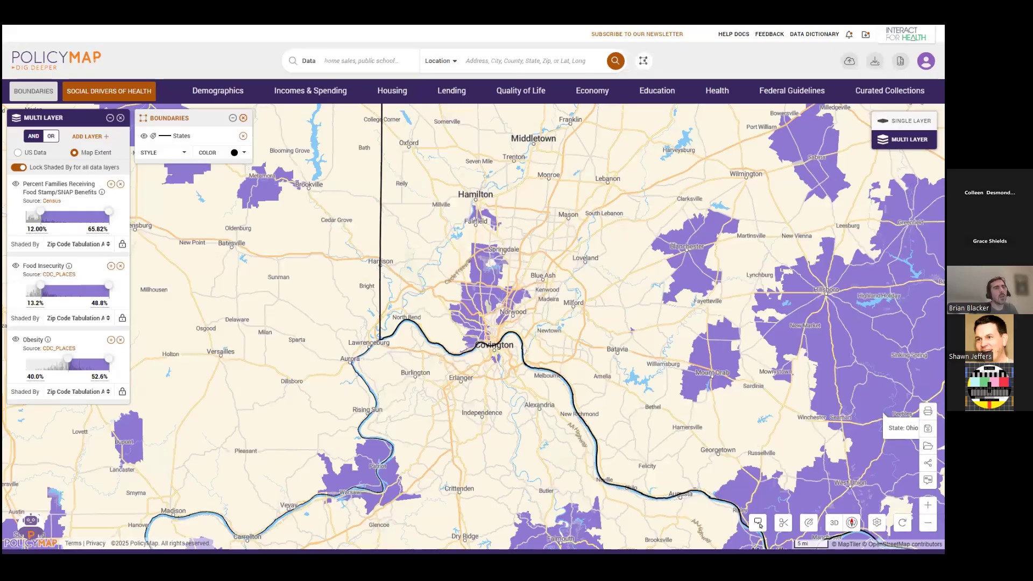
# Switch to a single-layer map showing the estimated percent of all families receiving Food Stamp/SNAP benefits, 2019-2023.
pyautogui.click(904, 121)
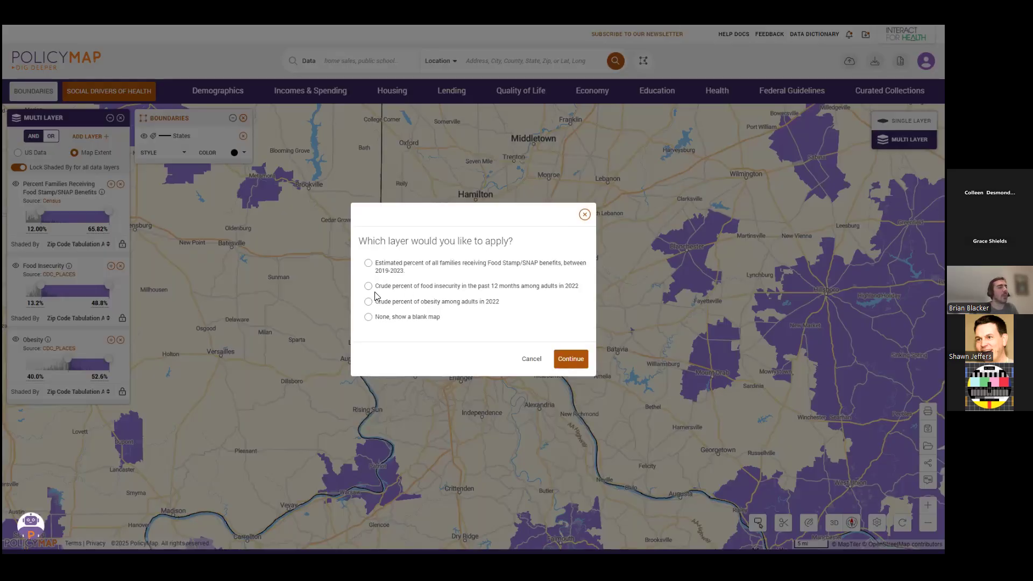
pyautogui.click(370, 264)
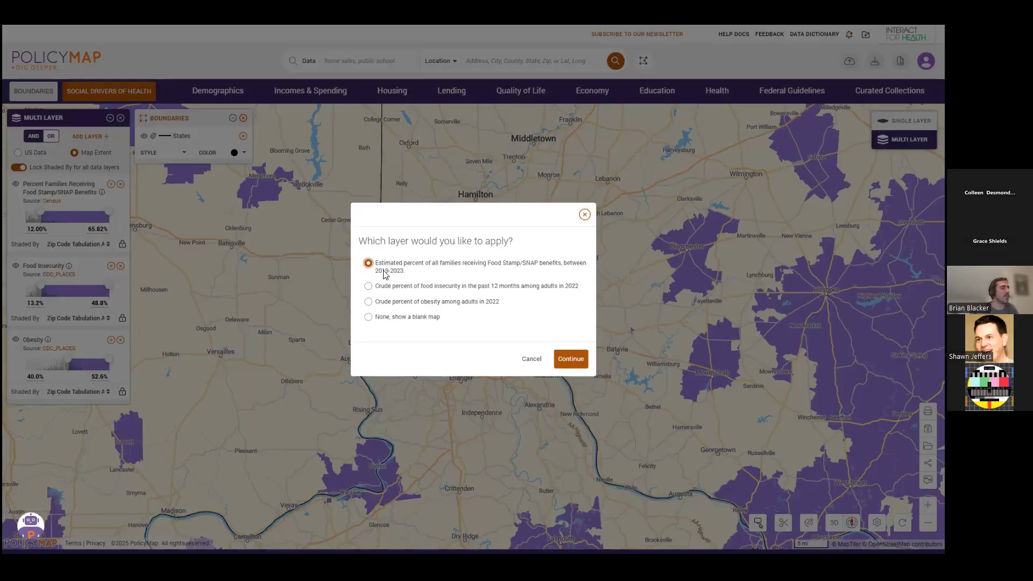
pyautogui.click(577, 366)
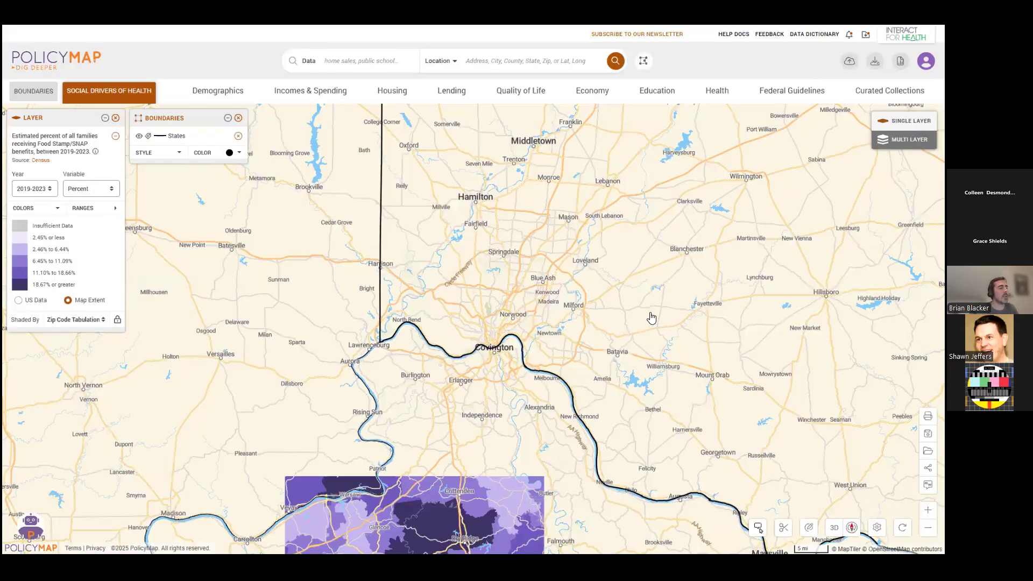
pyautogui.scroll(1, 620, 301)
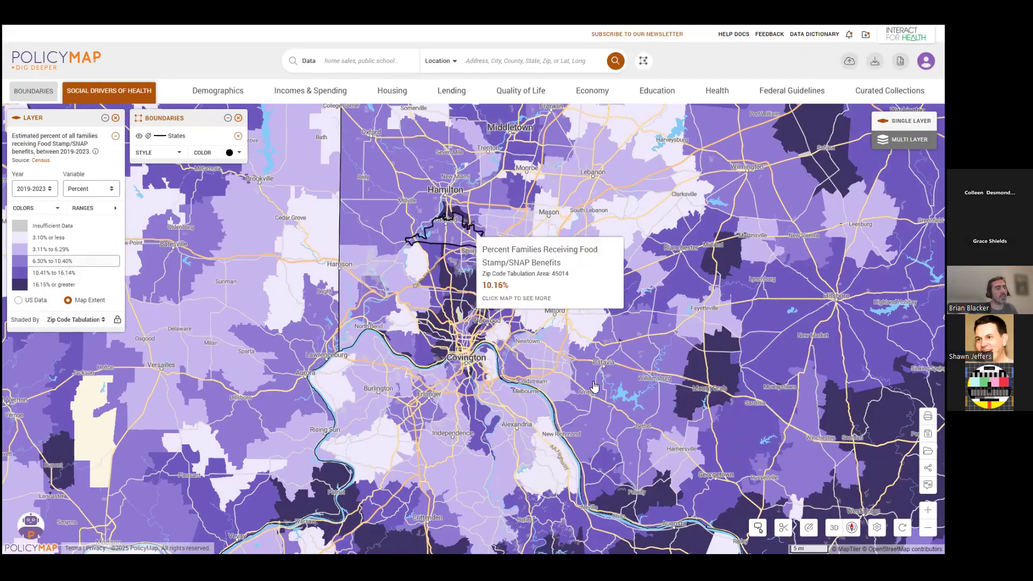
# Create a publicly shared link to the SNAP map, select its URL, and close the sharing options.
pyautogui.click(928, 468)
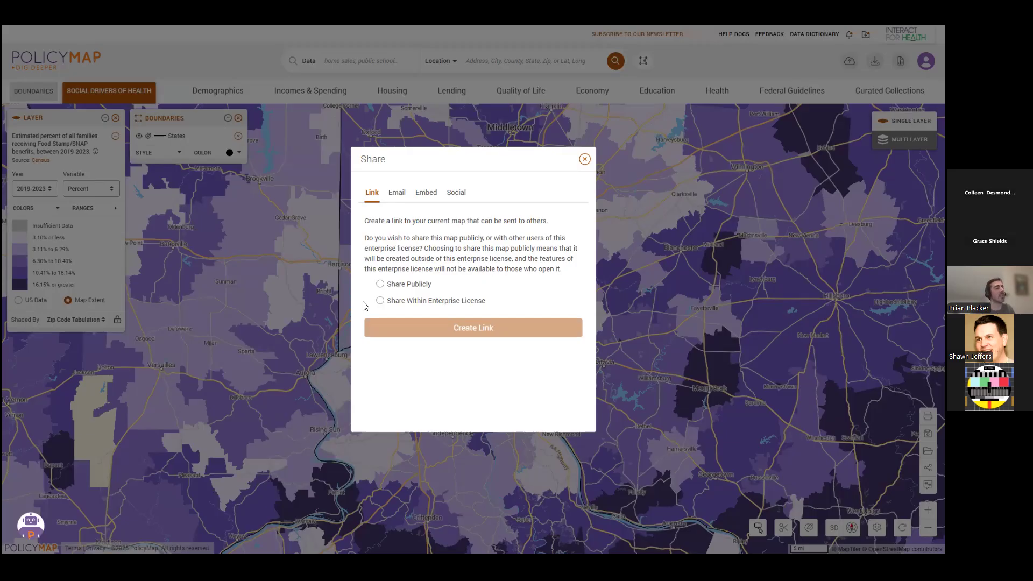
pyautogui.click(379, 284)
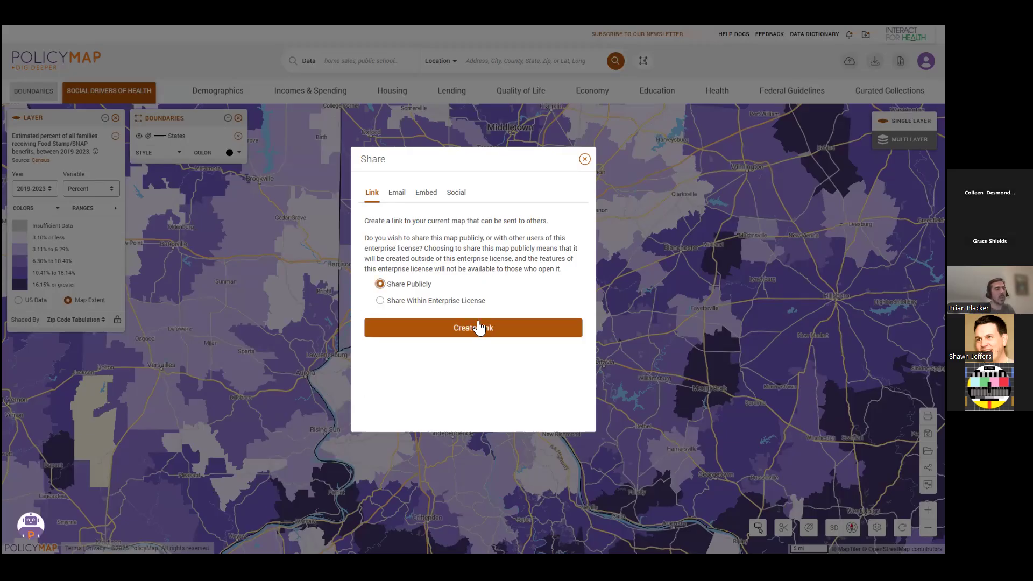
pyautogui.click(477, 328)
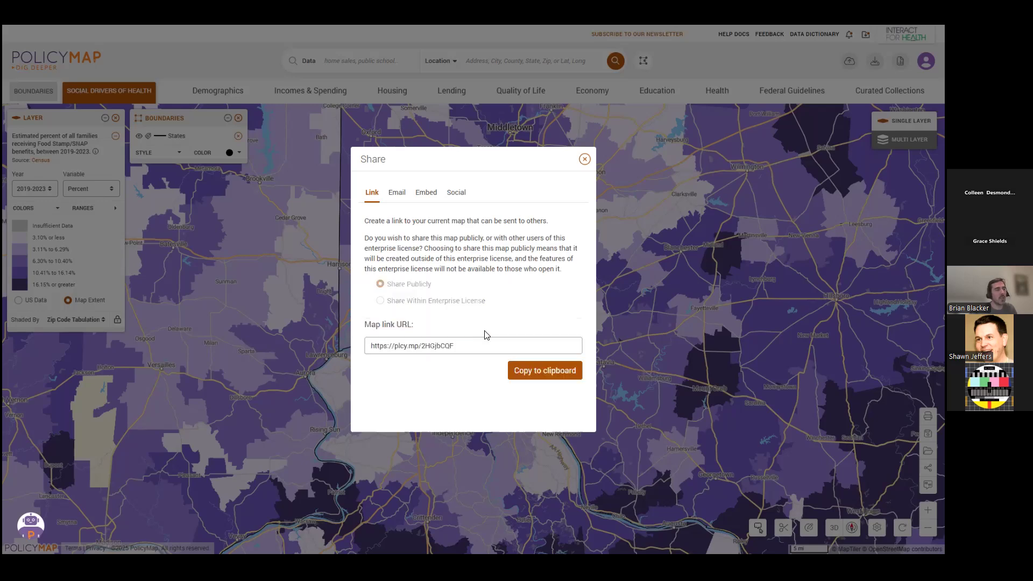
pyautogui.doubleClick(479, 345)
pyautogui.moveTo(479, 344); pyautogui.dragTo(357, 335)
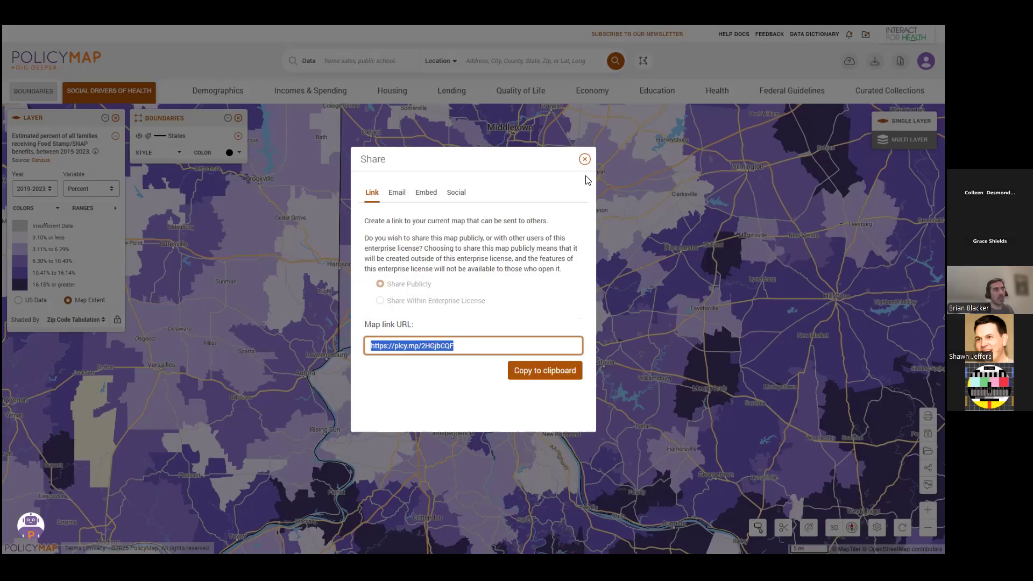
pyautogui.click(600, 225)
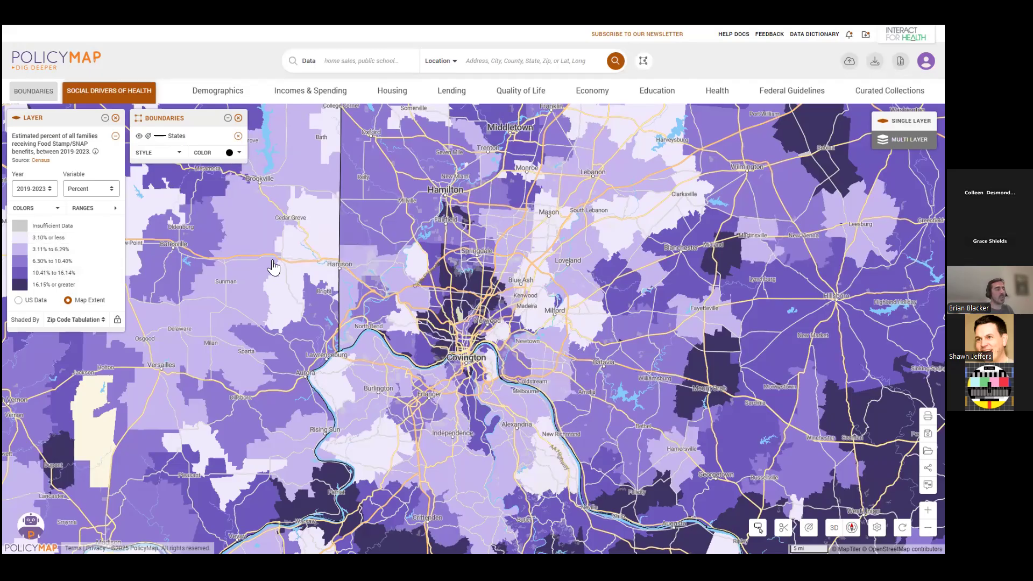
pyautogui.scroll(2, 510, 338)
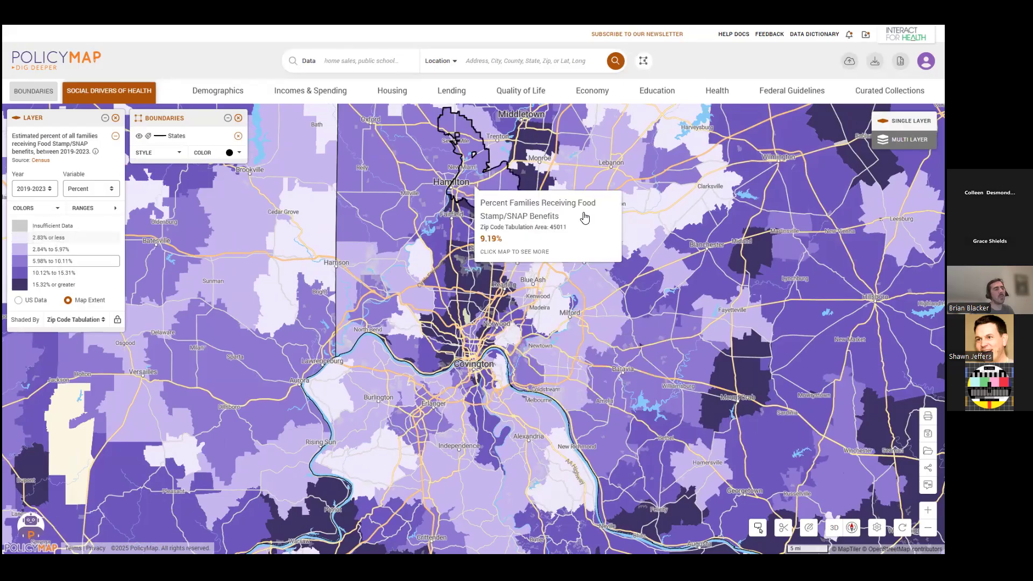
pyautogui.moveTo(540, 379); pyautogui.dragTo(556, 372)
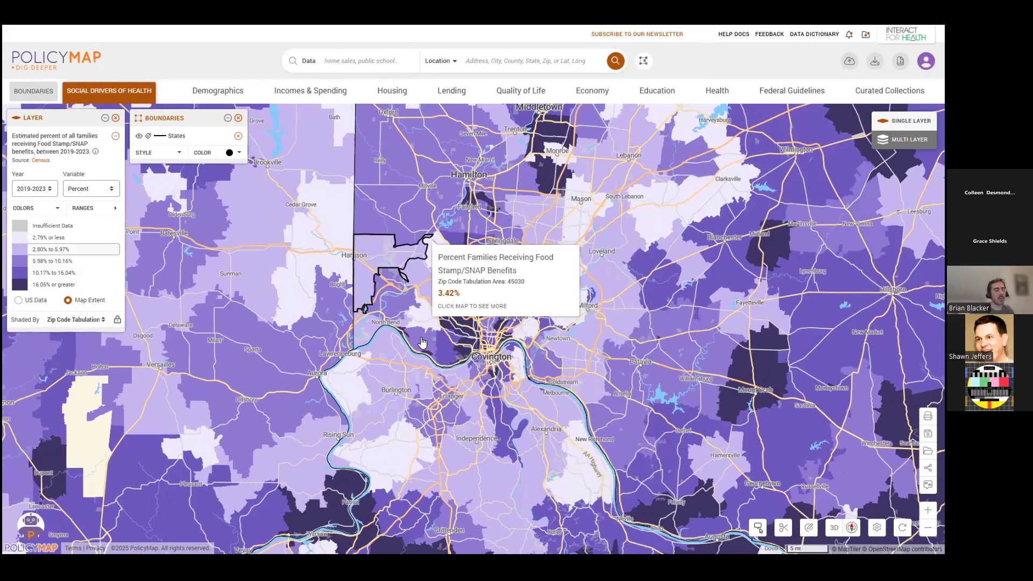
pyautogui.moveTo(478, 367); pyautogui.dragTo(475, 354)
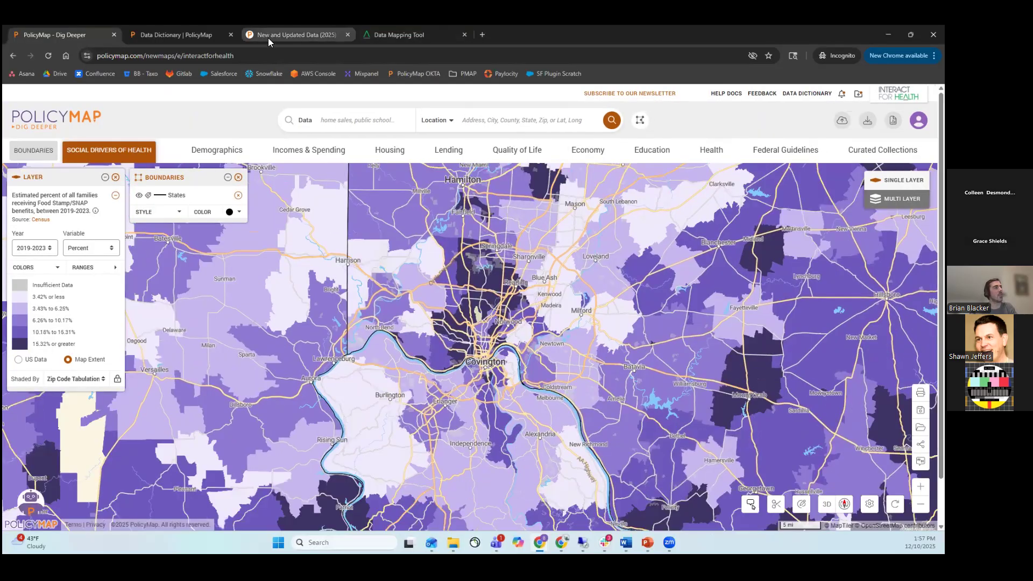
# Review the 2025 new and updated data list from November back to September, and return to the map.
pyautogui.click(268, 36)
pyautogui.scroll(-3, 550, 311)
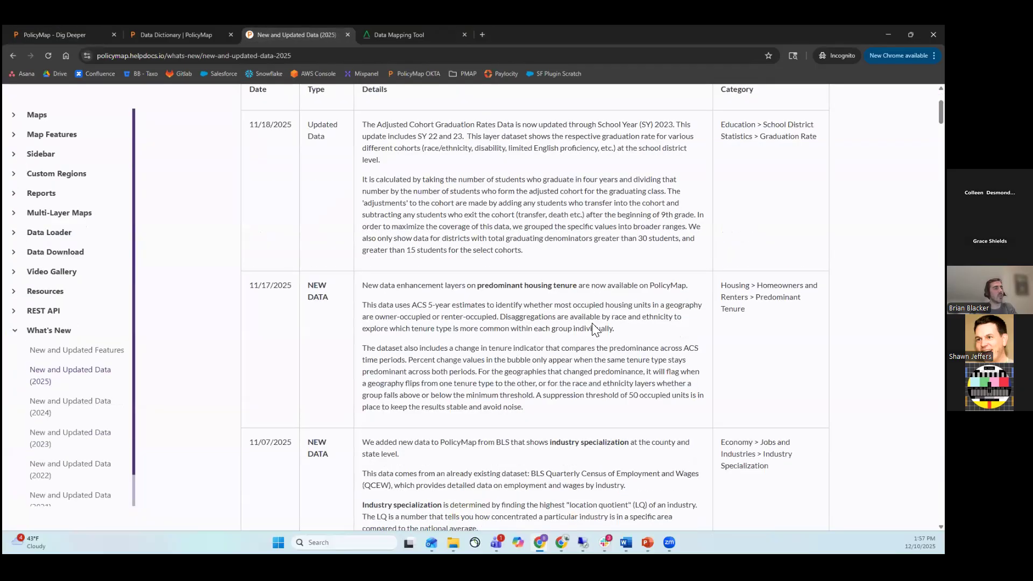
pyautogui.scroll(-4, 551, 365)
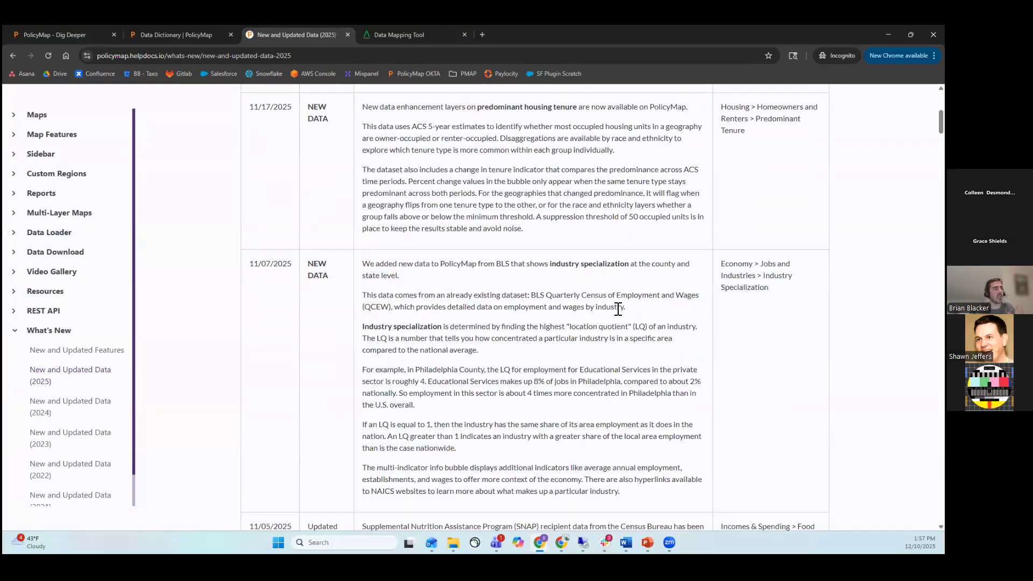
pyautogui.scroll(-4, 596, 352)
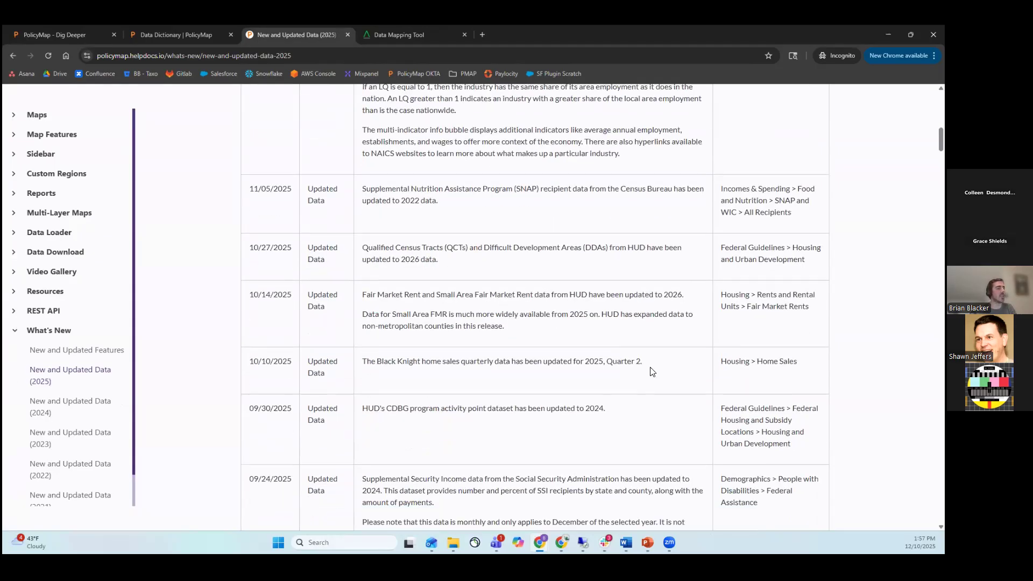
pyautogui.scroll(-2, 653, 371)
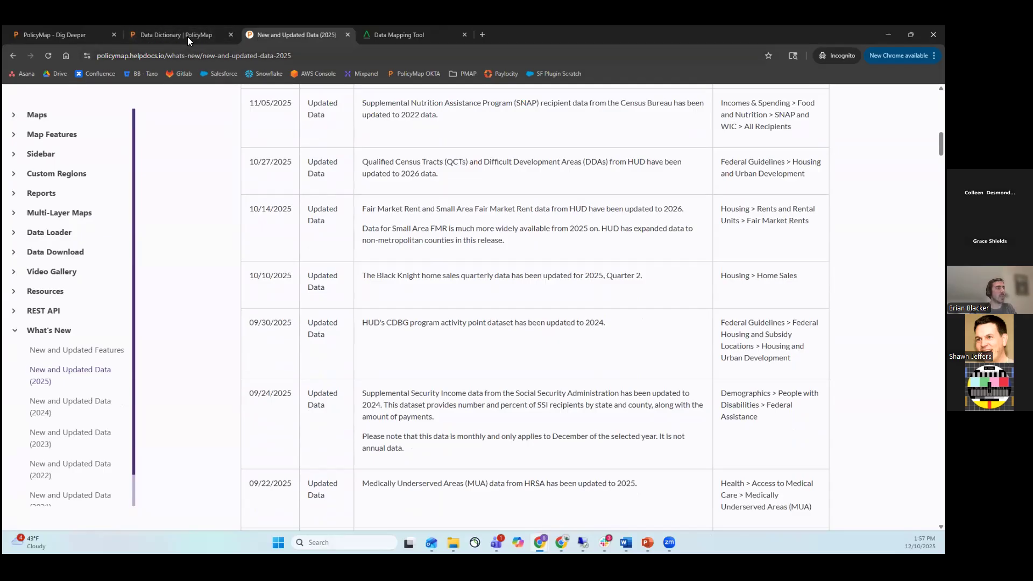
pyautogui.click(63, 35)
# Add the Chronic Condition Prevalence layer for the adult population from the chronic health conditions data.
pyautogui.scroll(-3, 715, 311)
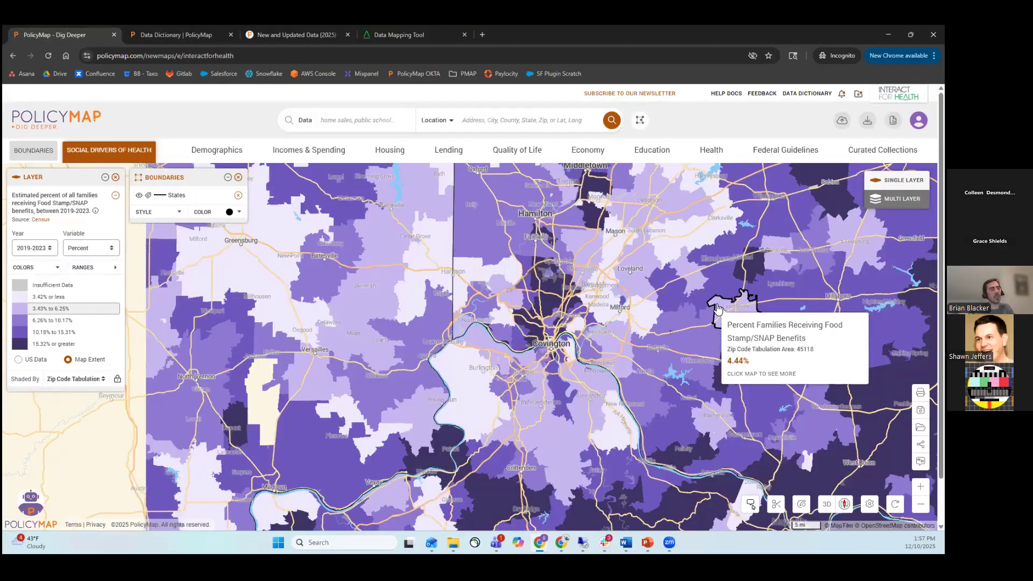
pyautogui.scroll(1, 648, 326)
pyautogui.moveTo(647, 326); pyautogui.dragTo(630, 338)
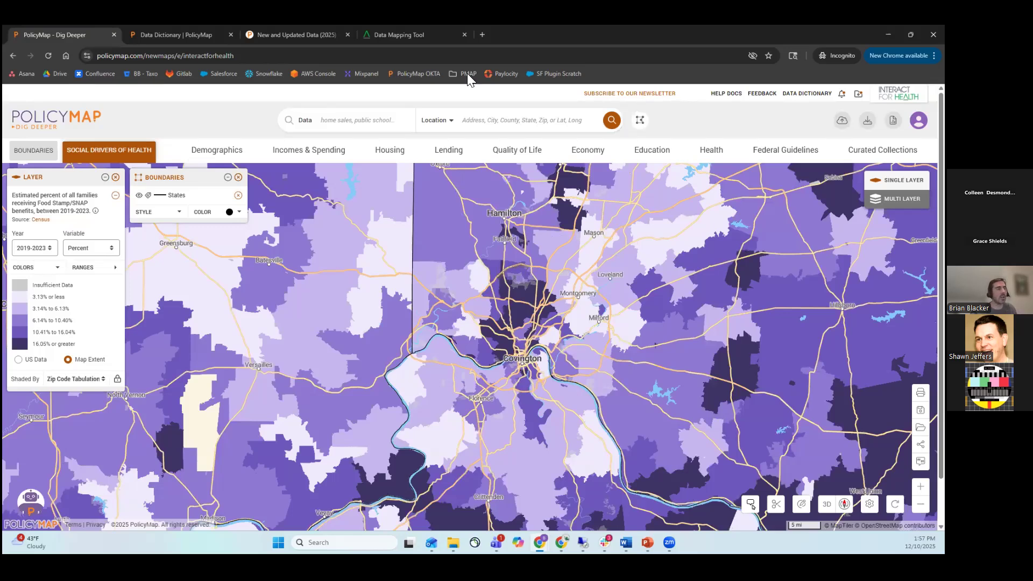
pyautogui.moveTo(473, 187)
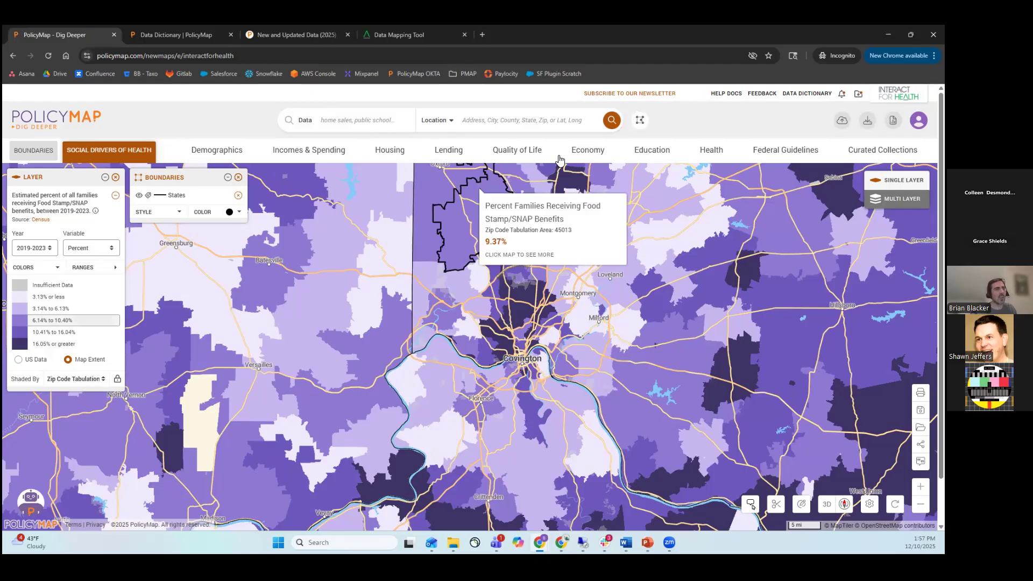
pyautogui.click(711, 150)
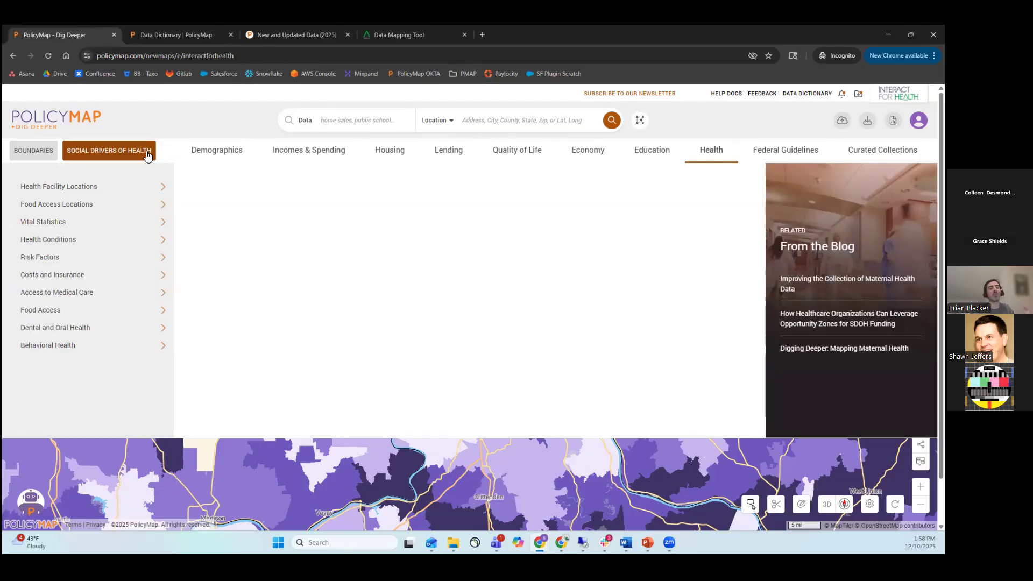
pyautogui.click(122, 202)
pyautogui.click(126, 247)
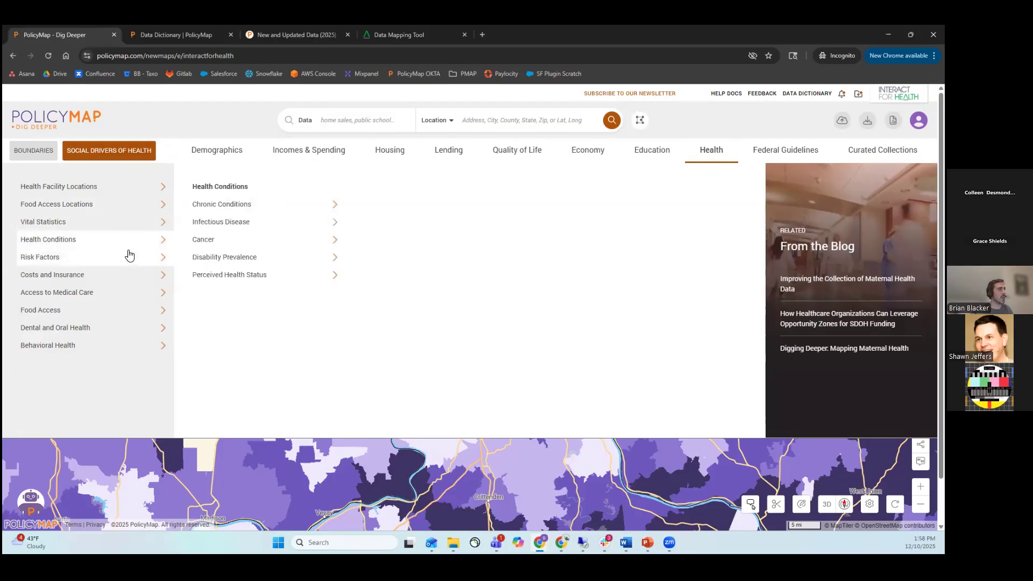
pyautogui.click(229, 210)
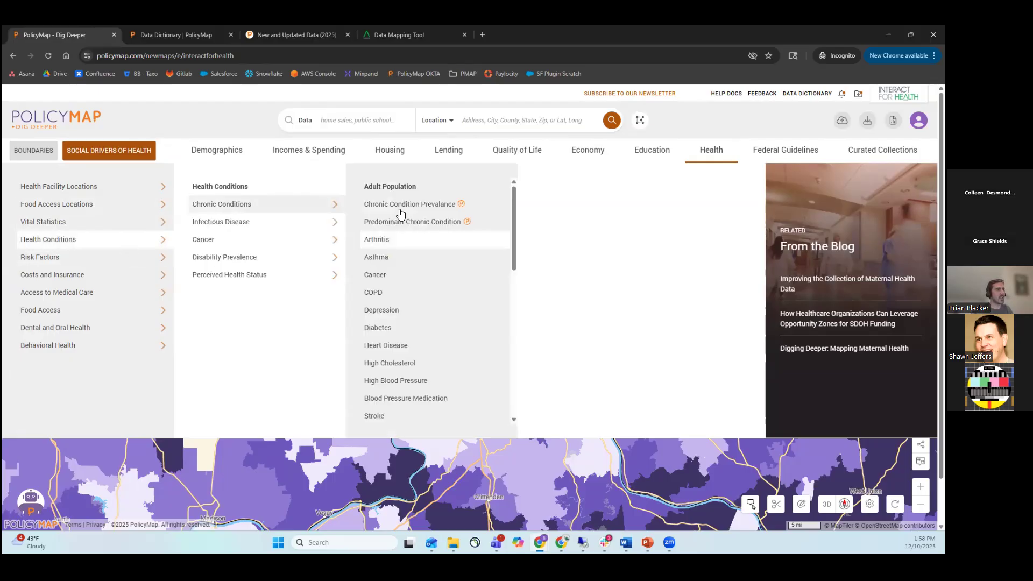
pyautogui.click(439, 207)
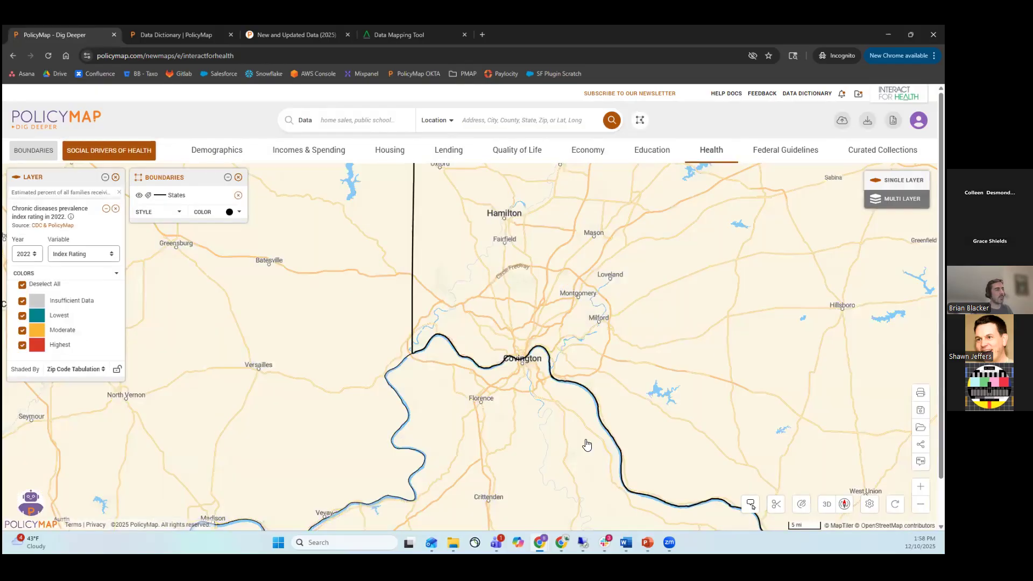
# Examine the 2022 chronic diseases prevalence index ratings by zip code around Covington and Hamilton.
pyautogui.moveTo(643, 344); pyautogui.dragTo(581, 316)
pyautogui.scroll(-1, 606, 353)
pyautogui.scroll(-1, 606, 353)
pyautogui.scroll(-1, 585, 329)
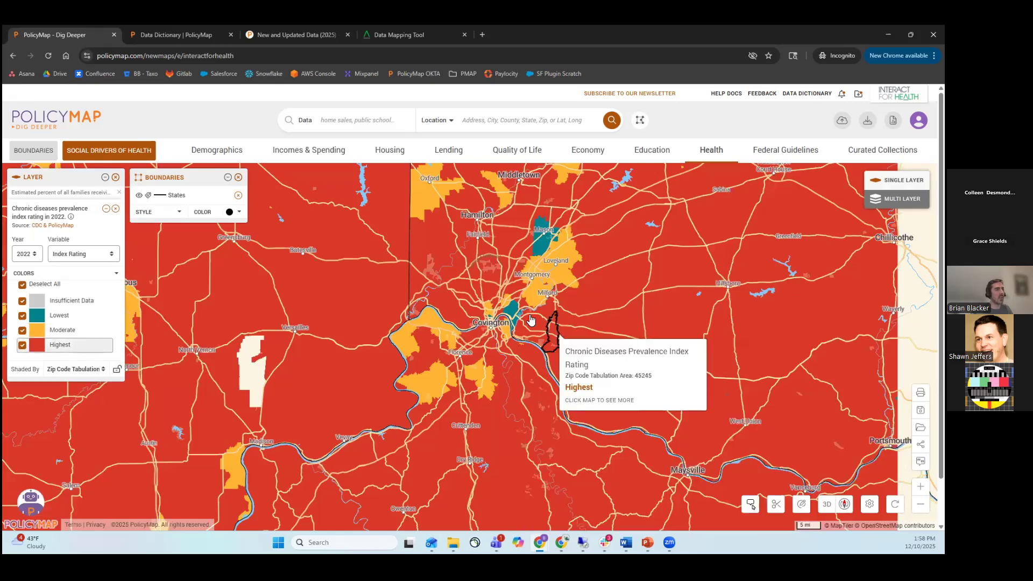
pyautogui.scroll(1, 512, 354)
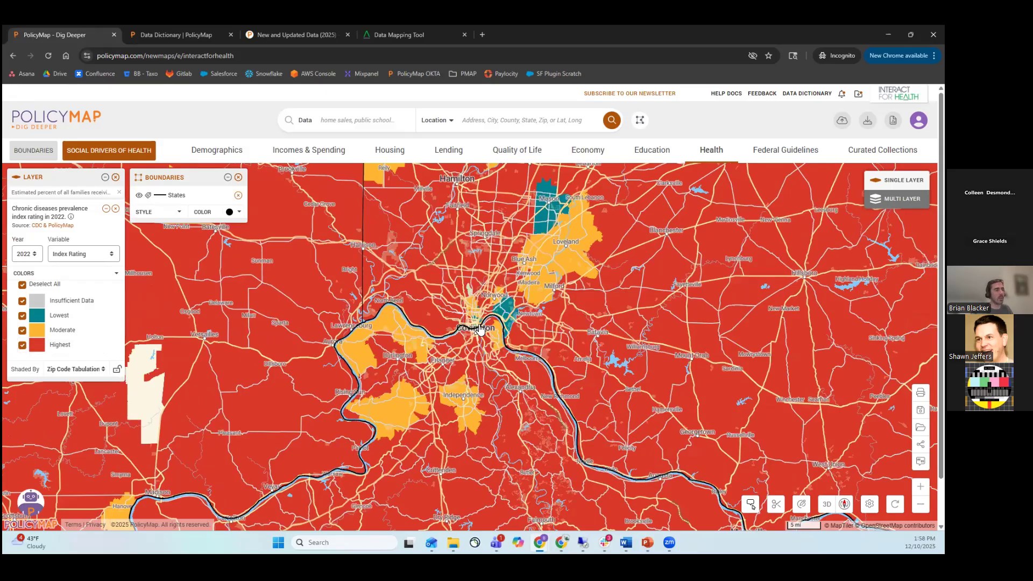
pyautogui.moveTo(566, 363); pyautogui.dragTo(551, 370)
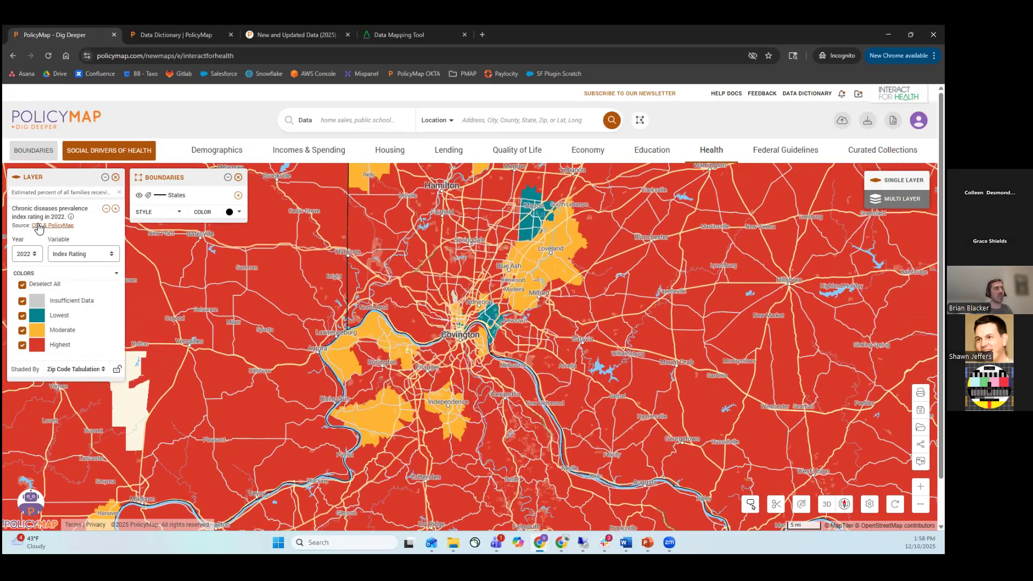